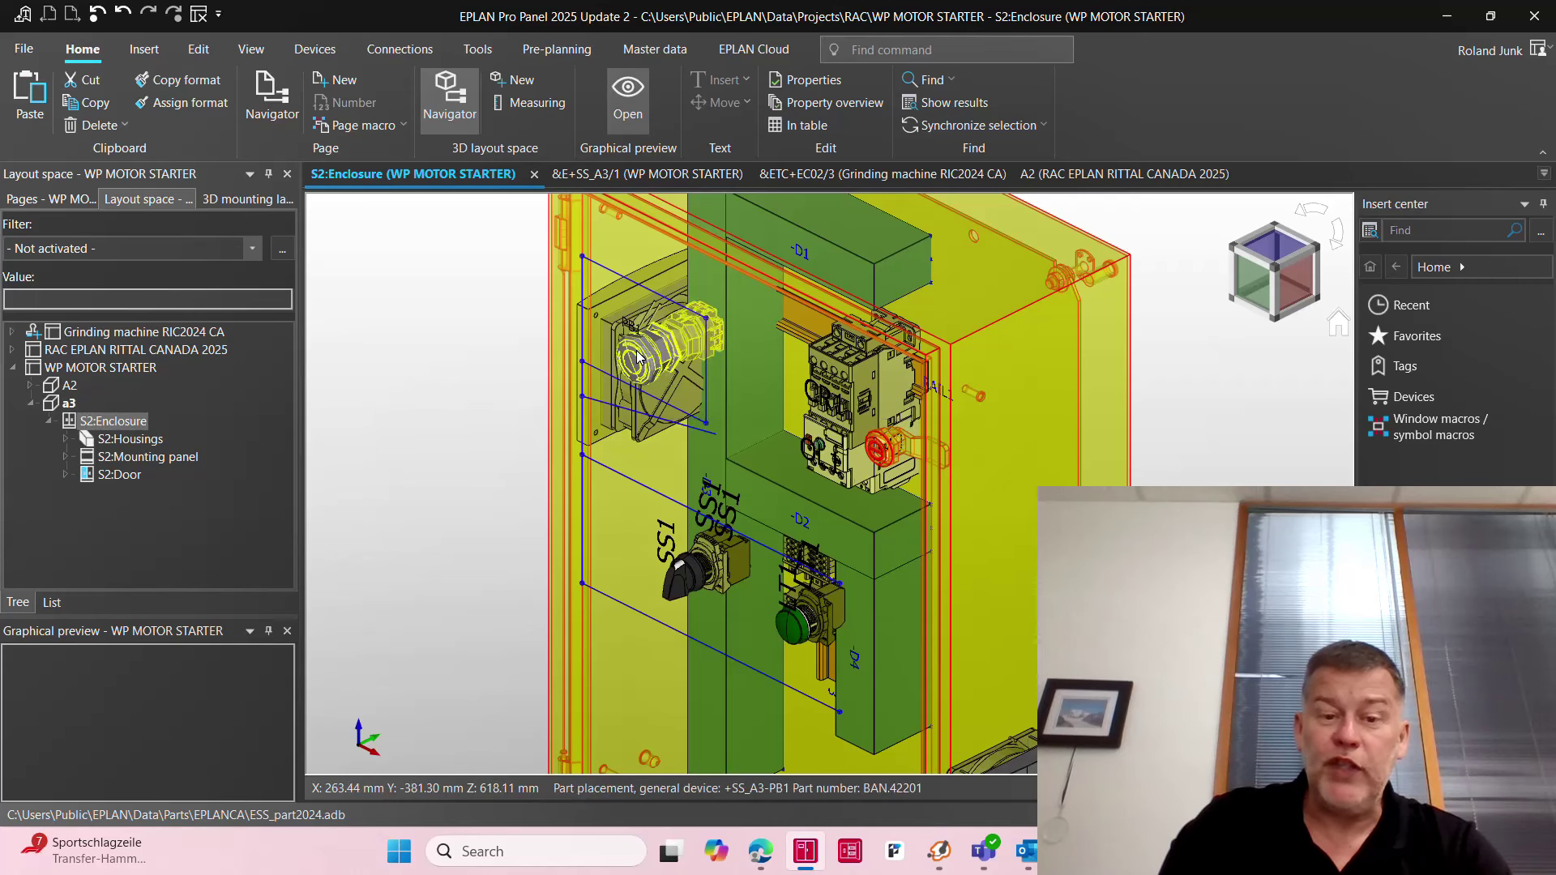
Step: Go from the SS1 selector switch in the 3D enclosure layout to its counterpiece on the schematic page
{"action": "left_click", "coordinate": [638, 356]}
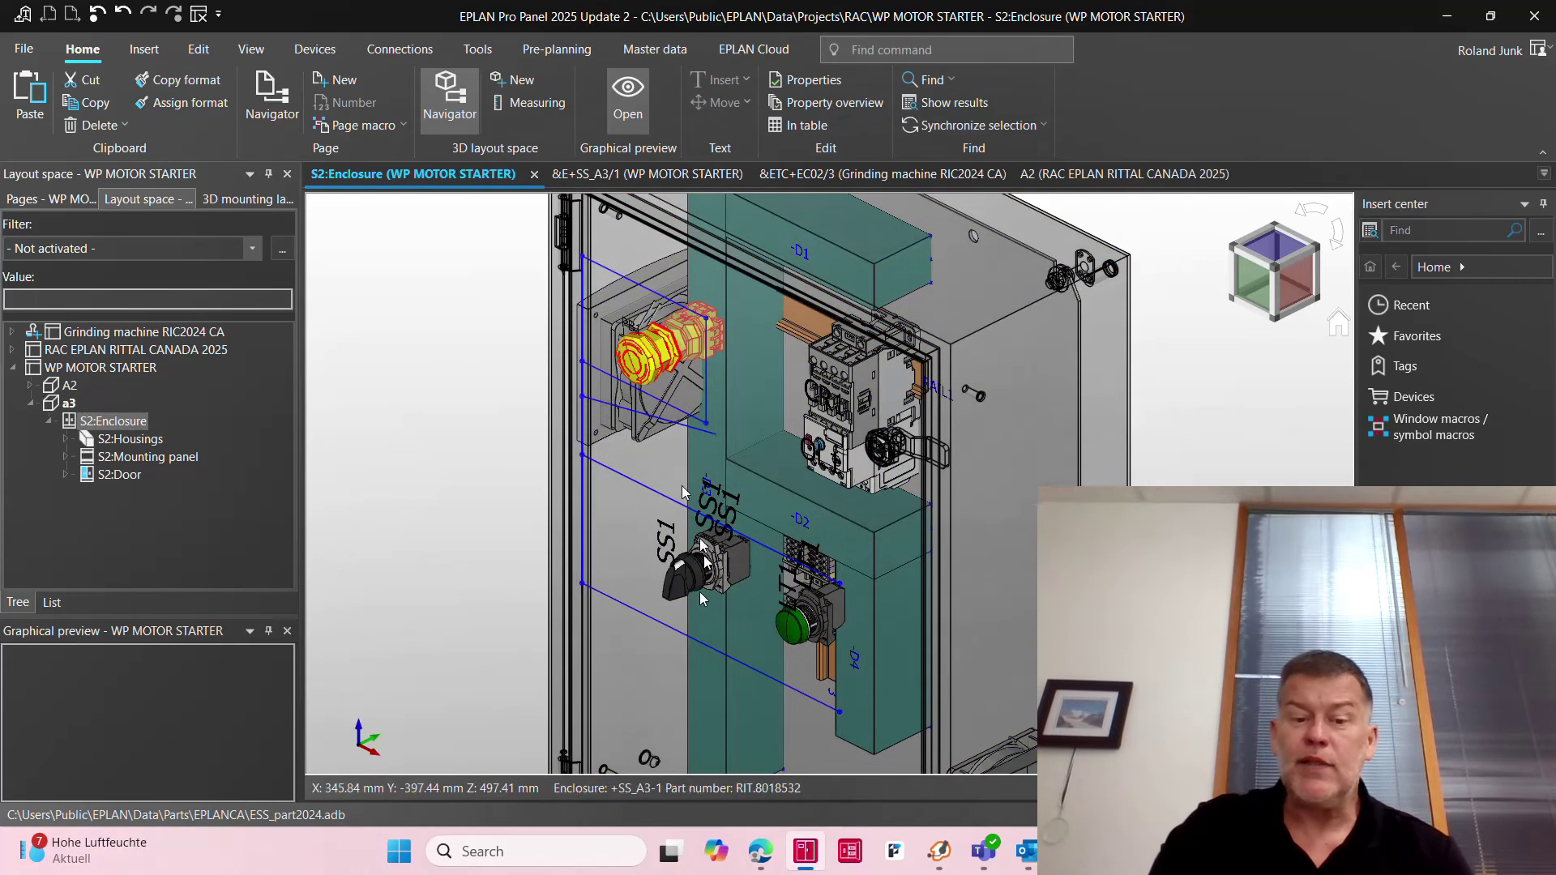
{"action": "left_click", "coordinate": [678, 577]}
{"action": "right_click", "coordinate": [680, 582]}
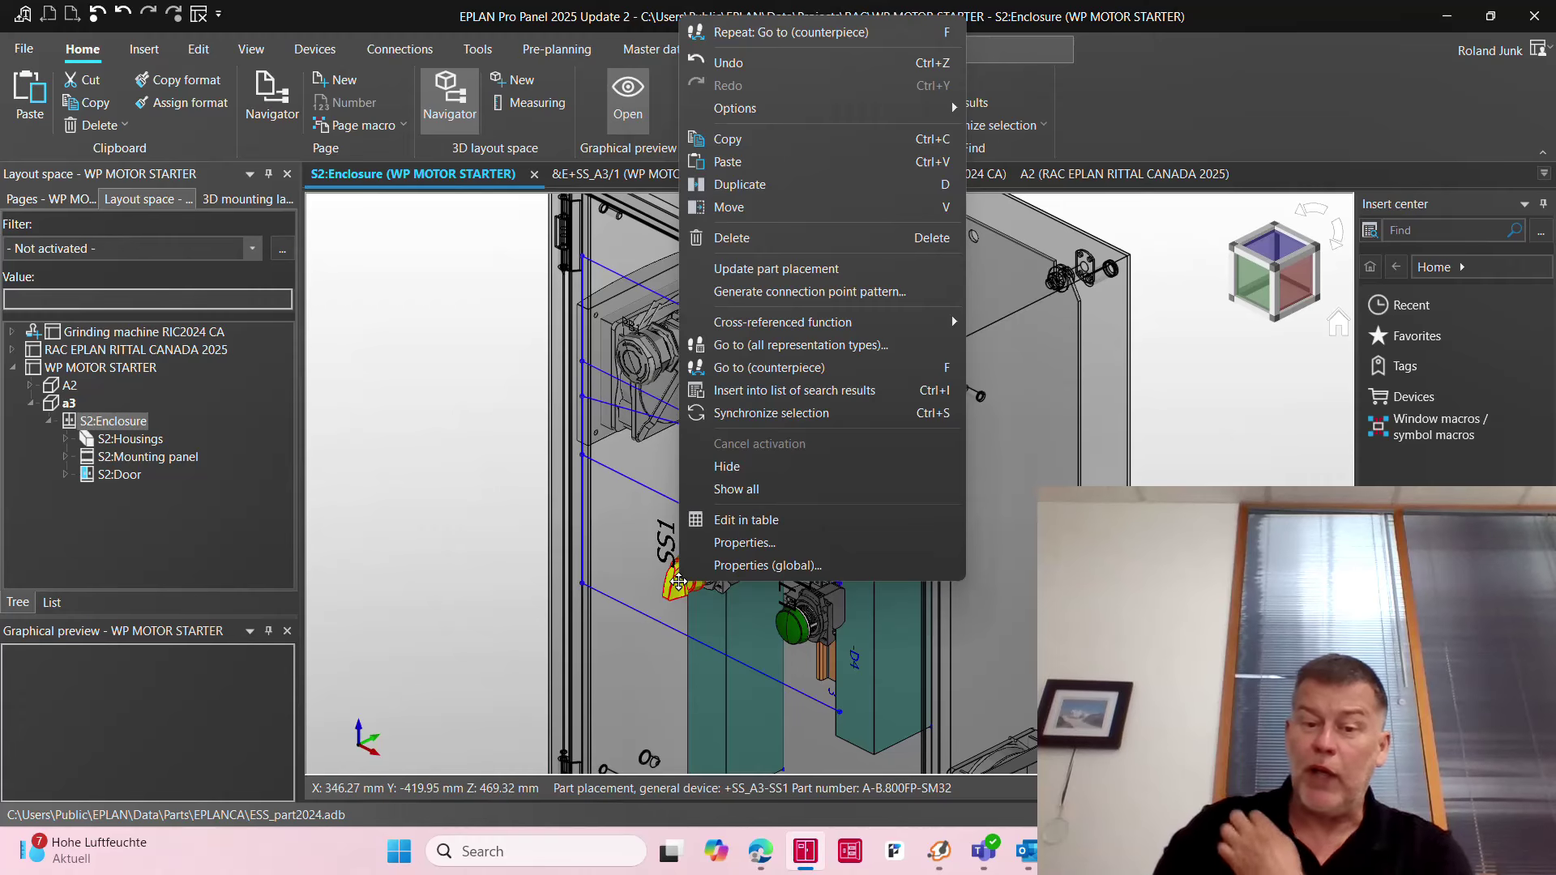
{"action": "left_click", "coordinate": [774, 367]}
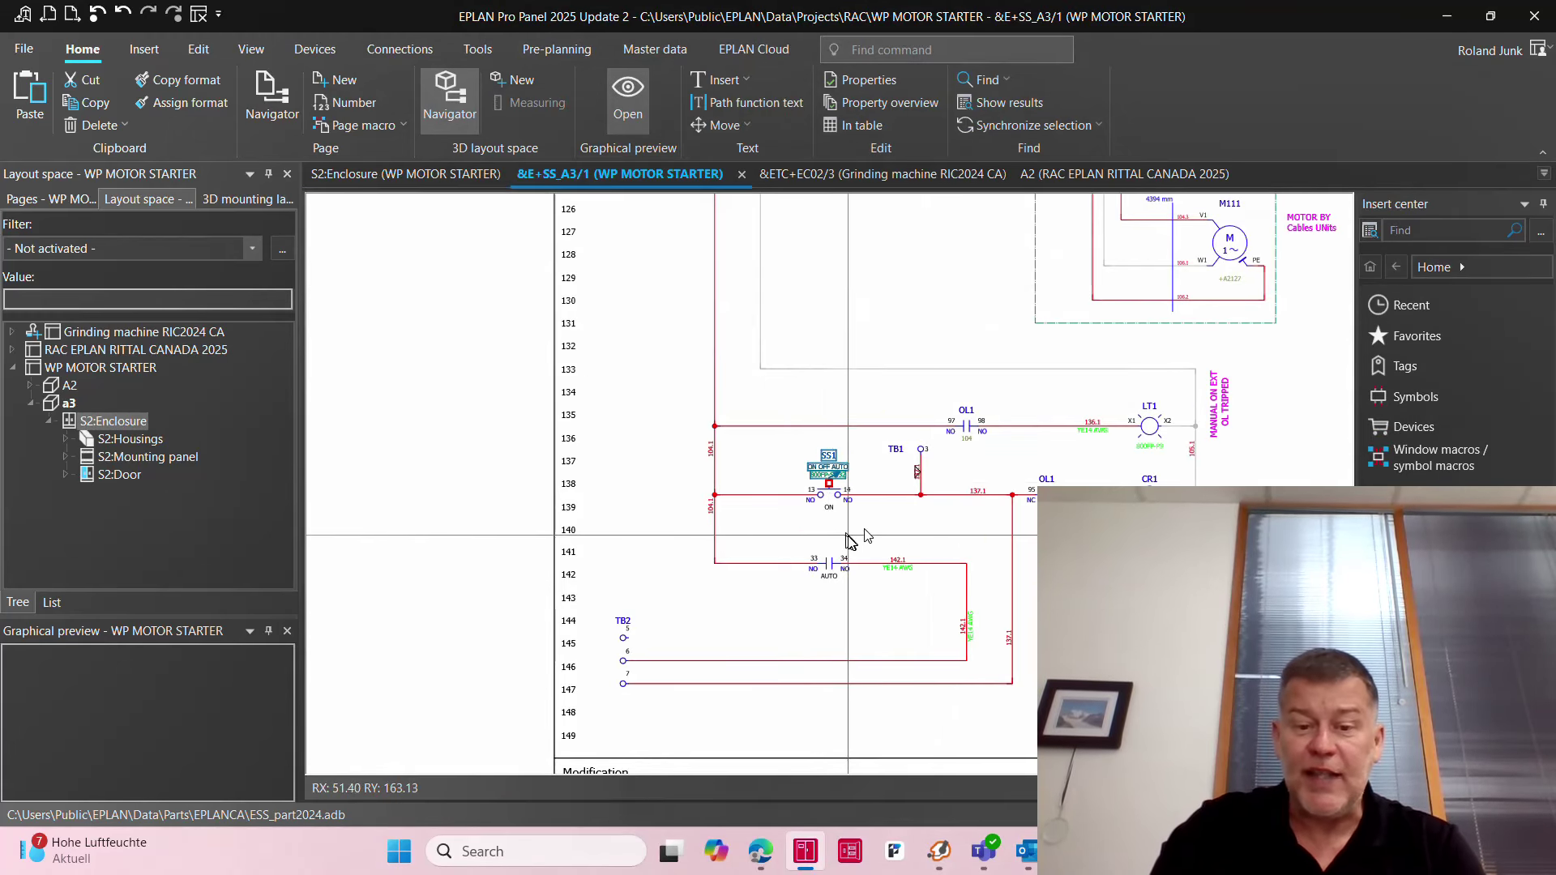
{"action": "scroll", "coordinate": [848, 532], "scroll_direction": "up", "scroll_amount": 4}
Step: View the component properties of the SS1 normally open contact 13/14, and close them without changes
{"action": "left_click", "coordinate": [983, 512]}
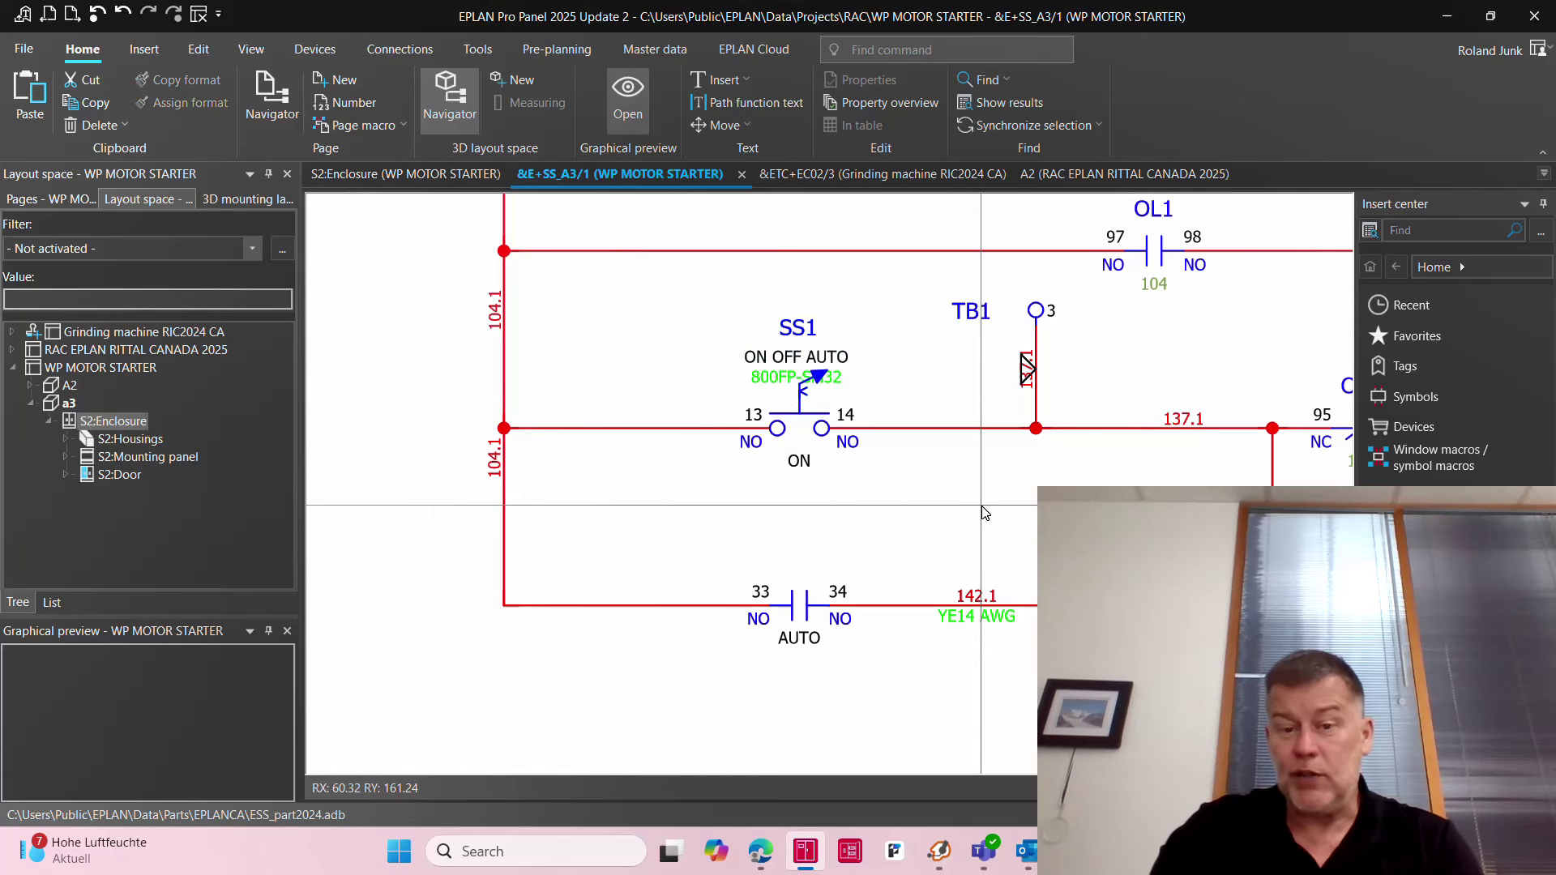
{"action": "double_click", "coordinate": [817, 423]}
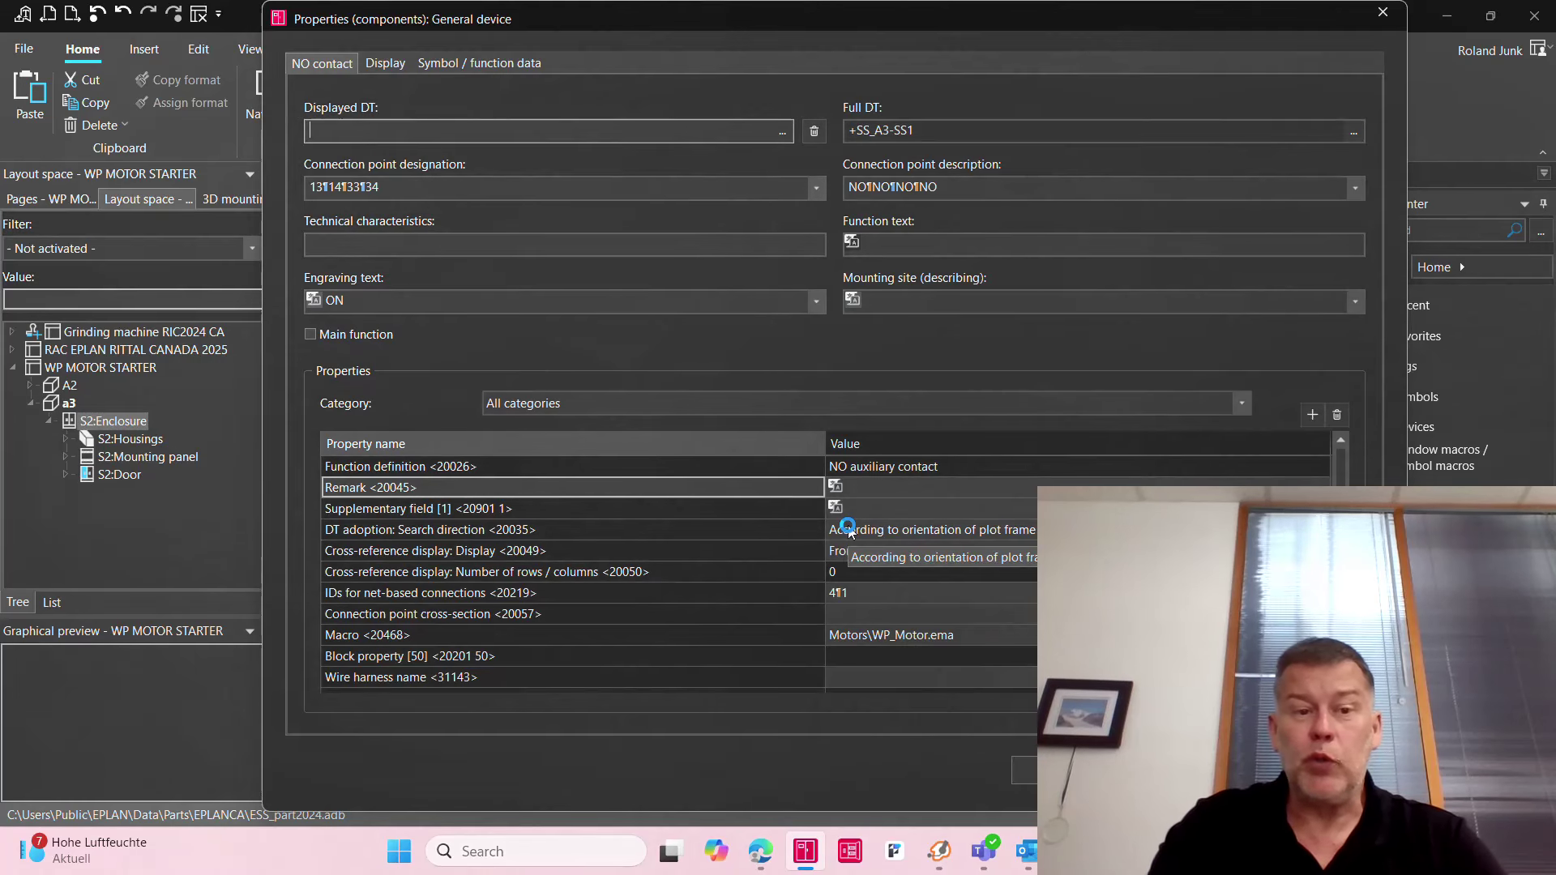
{"action": "key", "text": "Escape"}
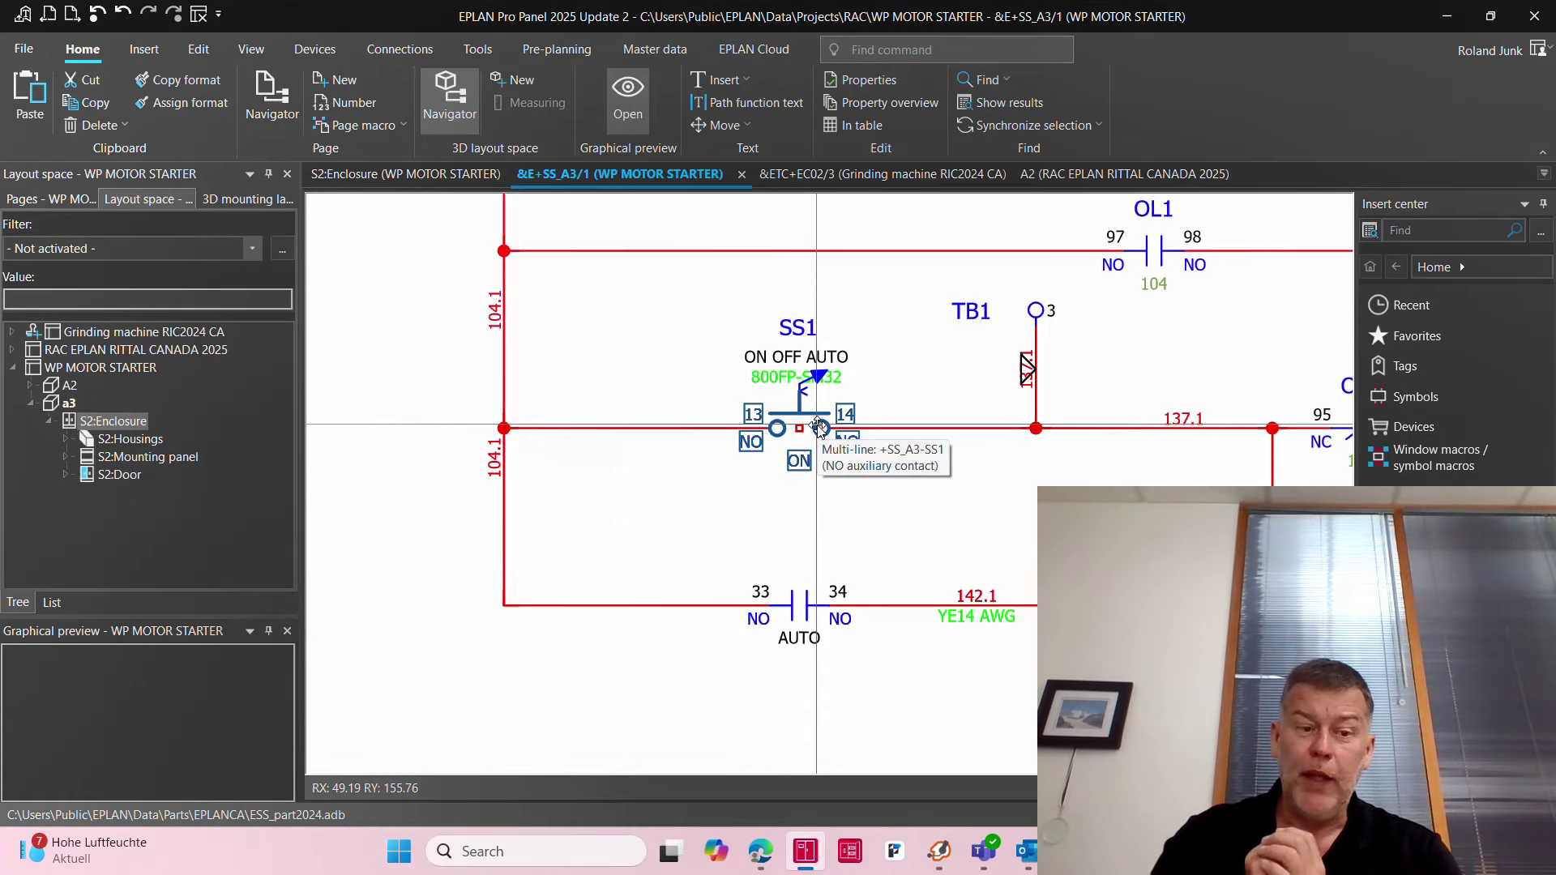
Step: Preview the Control Motor 120V mode pages of A2 and SS_A3 together from the project's page tree
{"action": "left_click", "coordinate": [51, 199]}
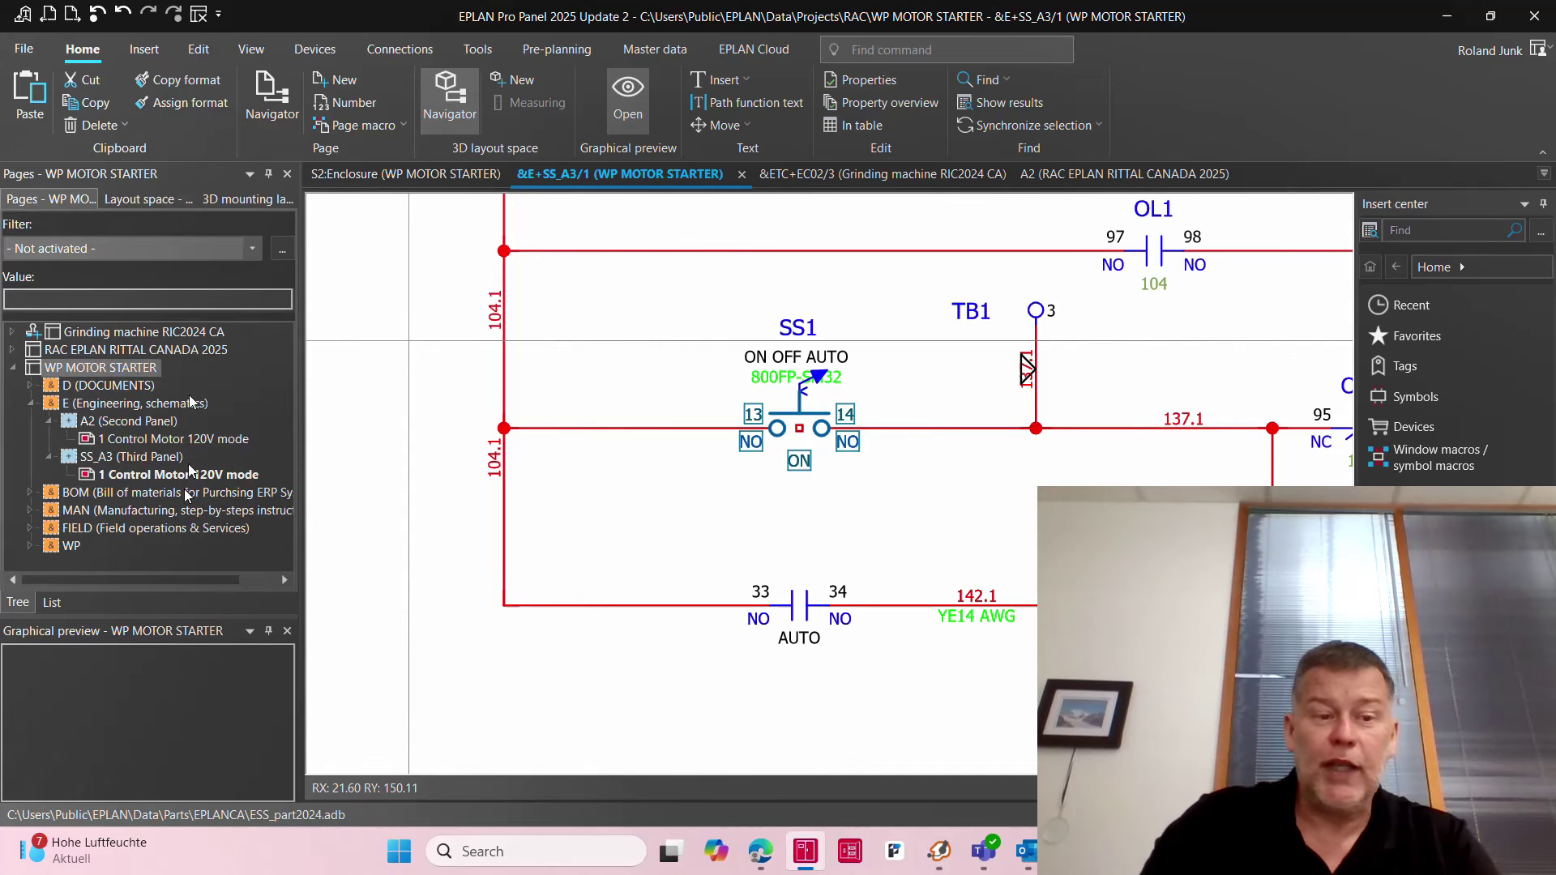
{"action": "left_click", "coordinate": [125, 440]}
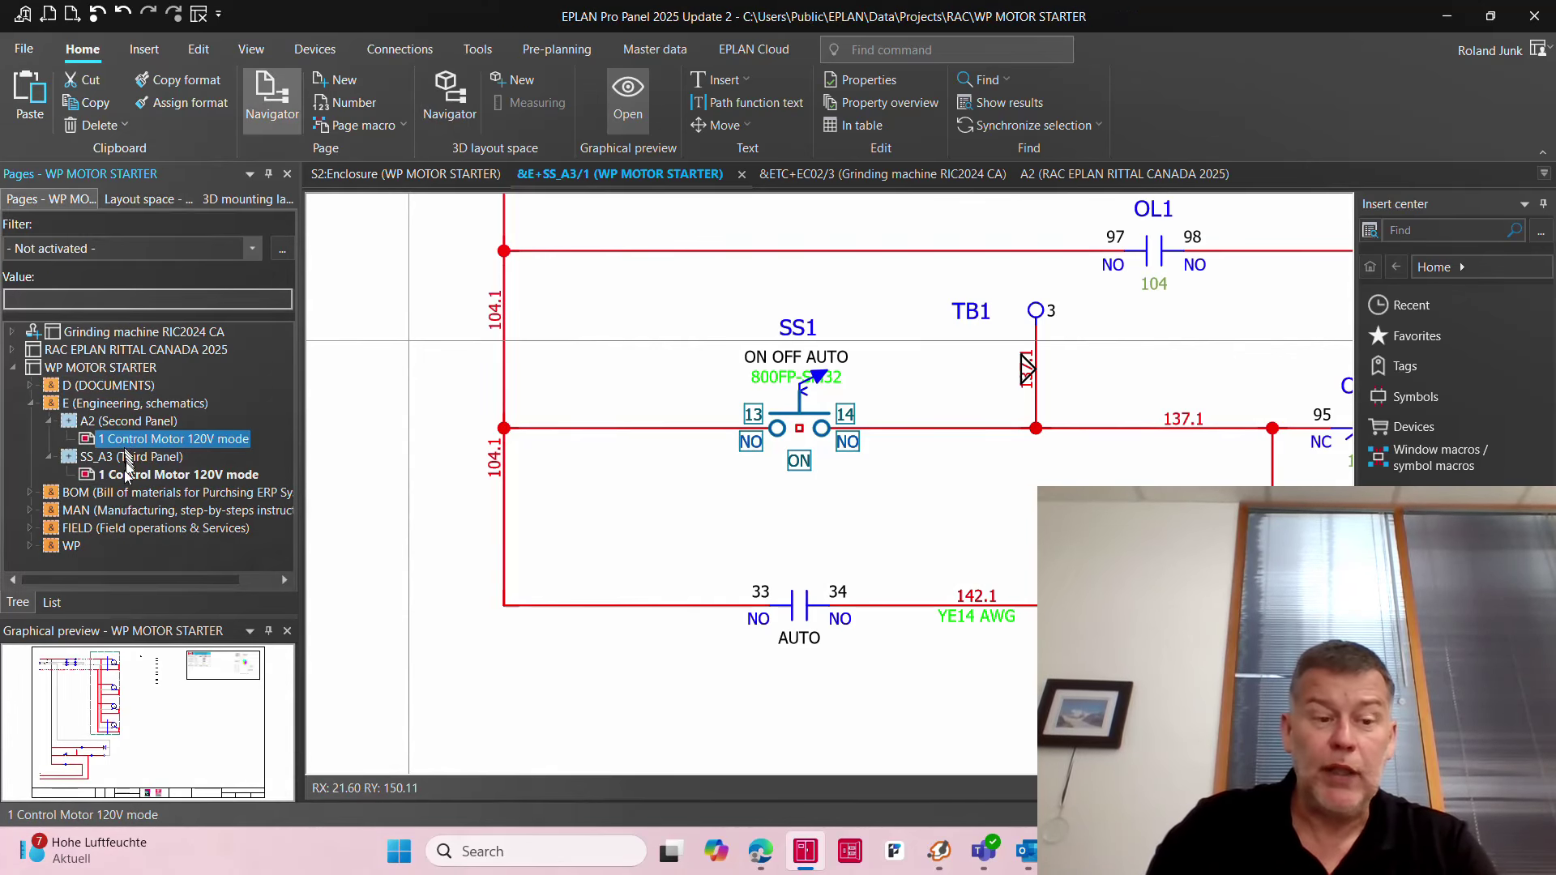
{"action": "left_click", "coordinate": [132, 475], "text": "ctrl"}
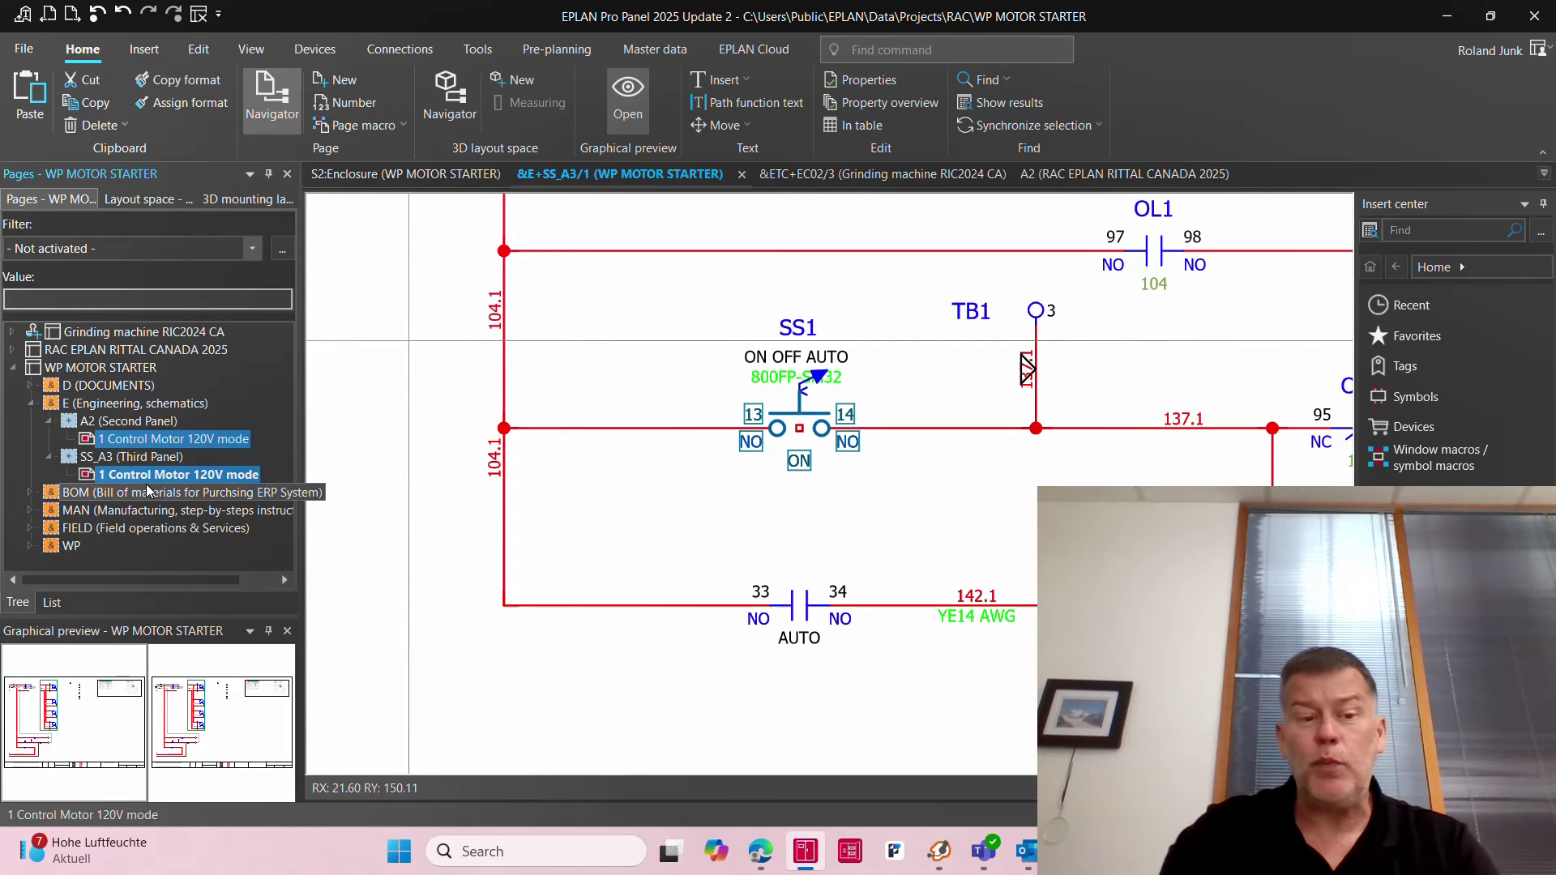
Step: Open the first summarized parts list page under BOM and review its part rows
{"action": "left_click", "coordinate": [152, 492]}
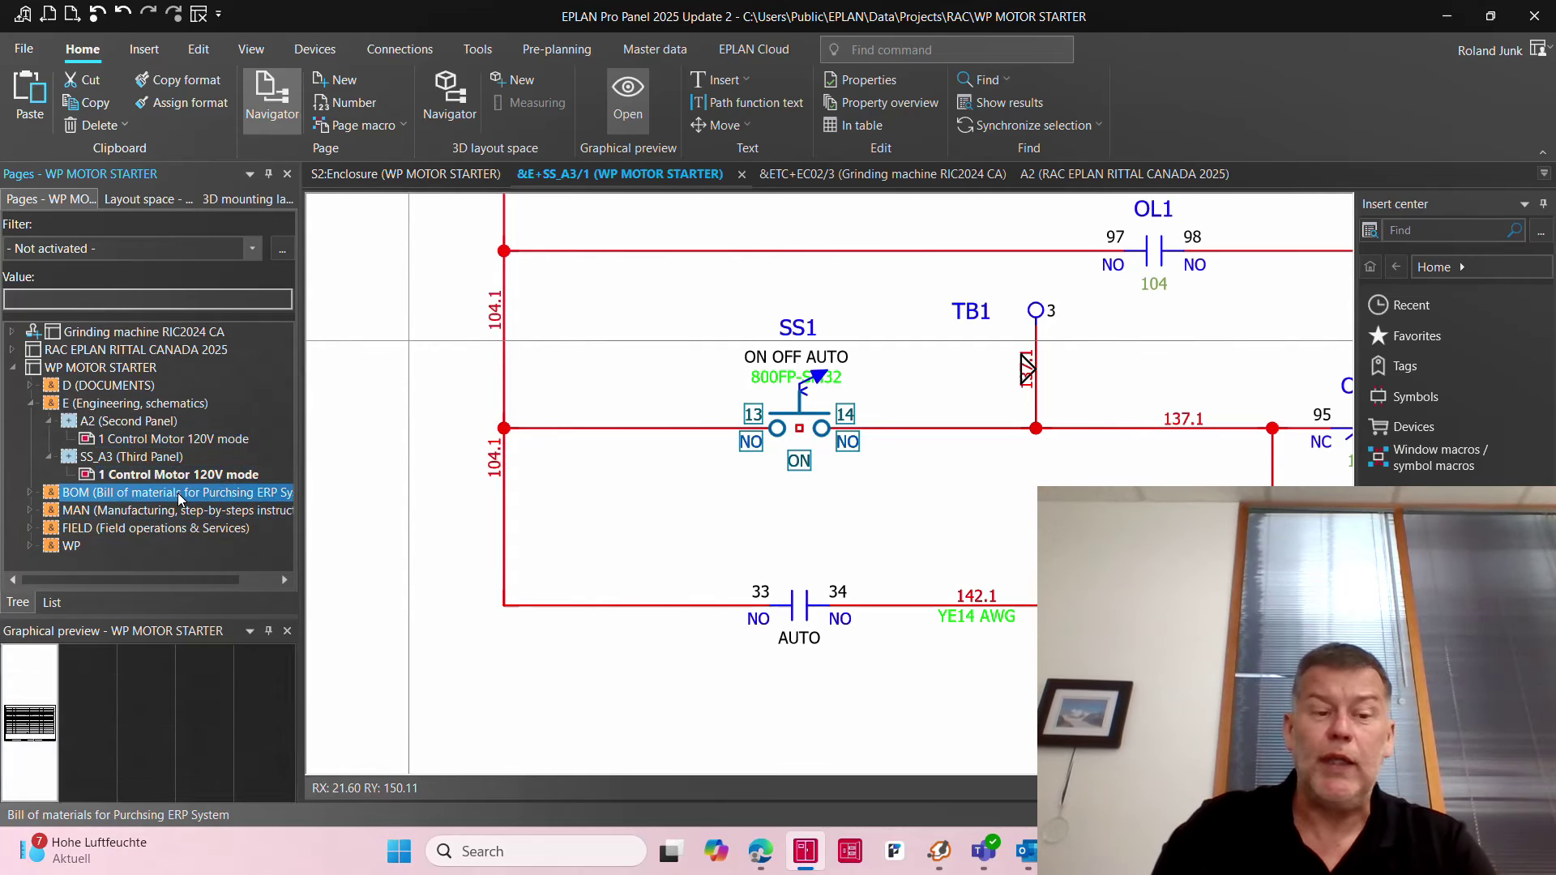
{"action": "double_click", "coordinate": [108, 729]}
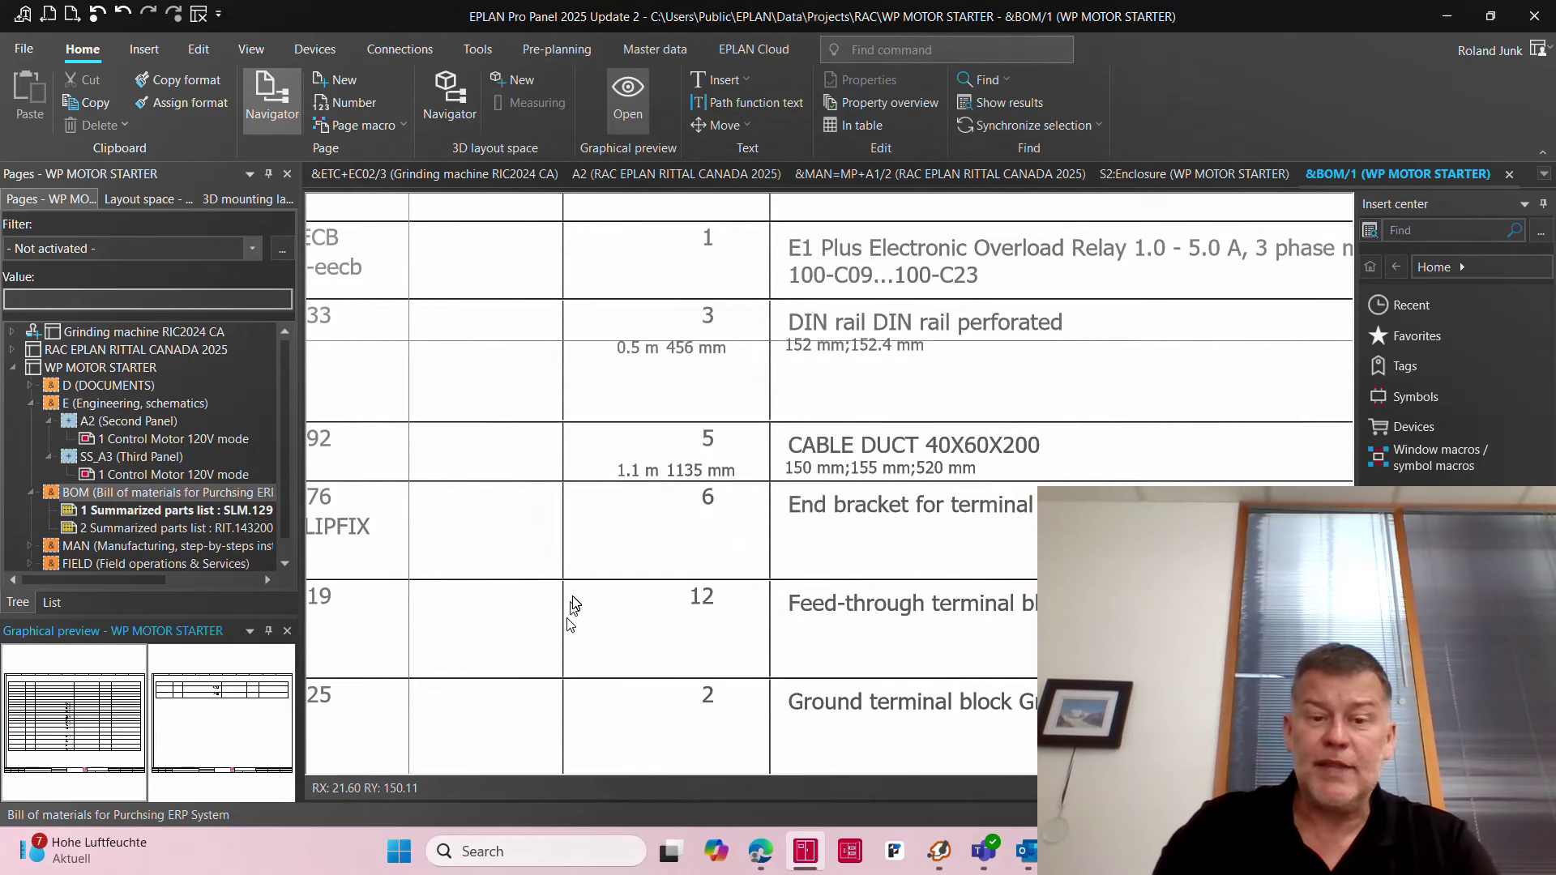
{"action": "scroll", "coordinate": [673, 591], "scroll_direction": "down", "scroll_amount": 2}
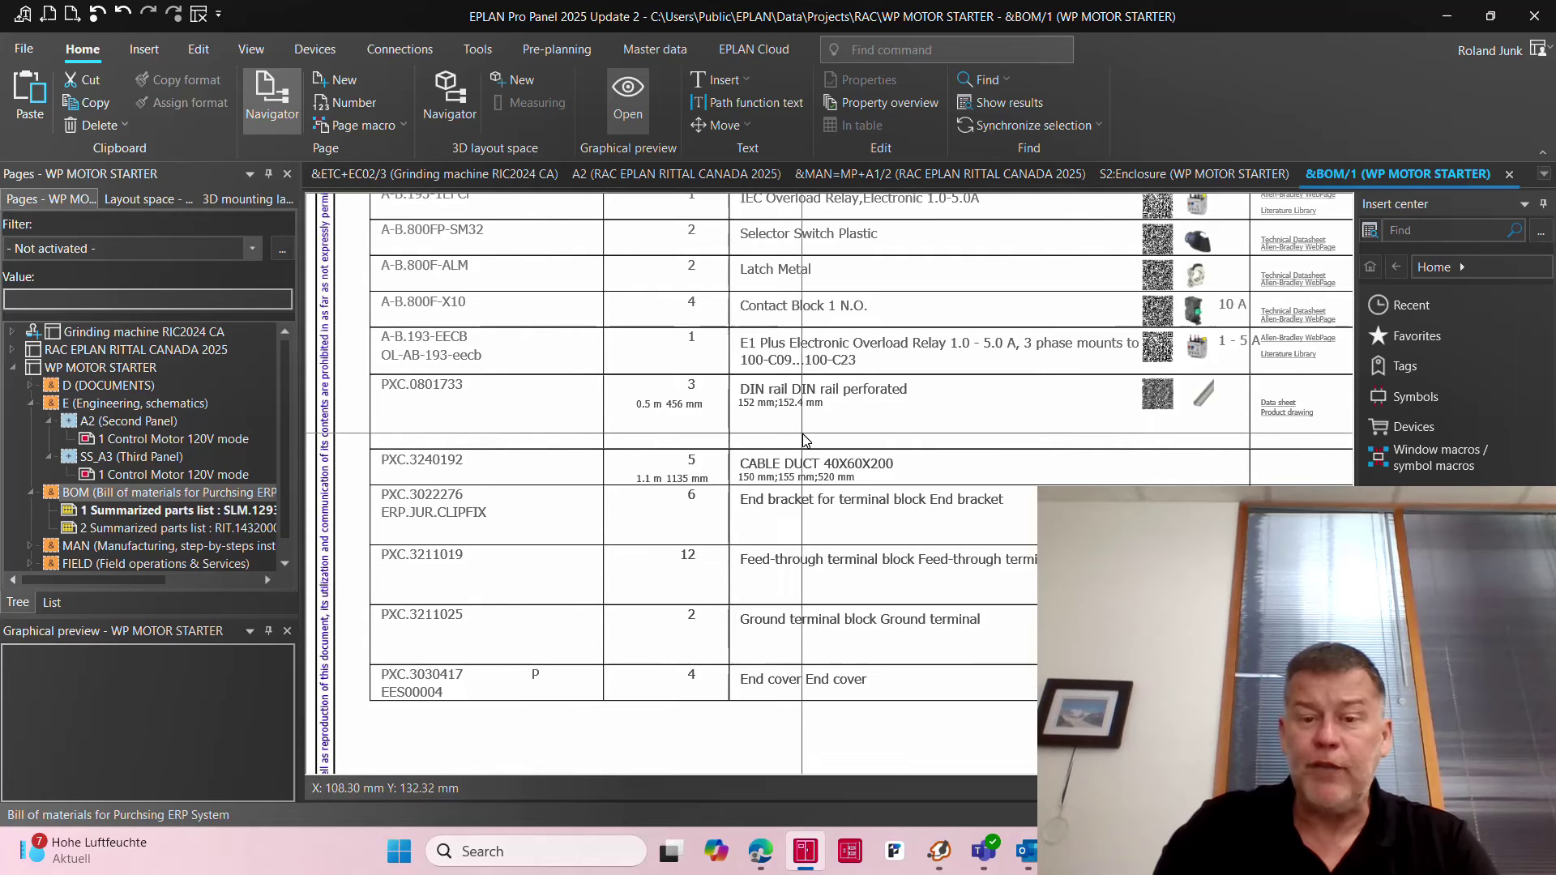
{"action": "scroll", "coordinate": [673, 592], "scroll_direction": "down", "scroll_amount": 2}
{"action": "scroll", "coordinate": [747, 622], "scroll_direction": "down", "scroll_amount": 2}
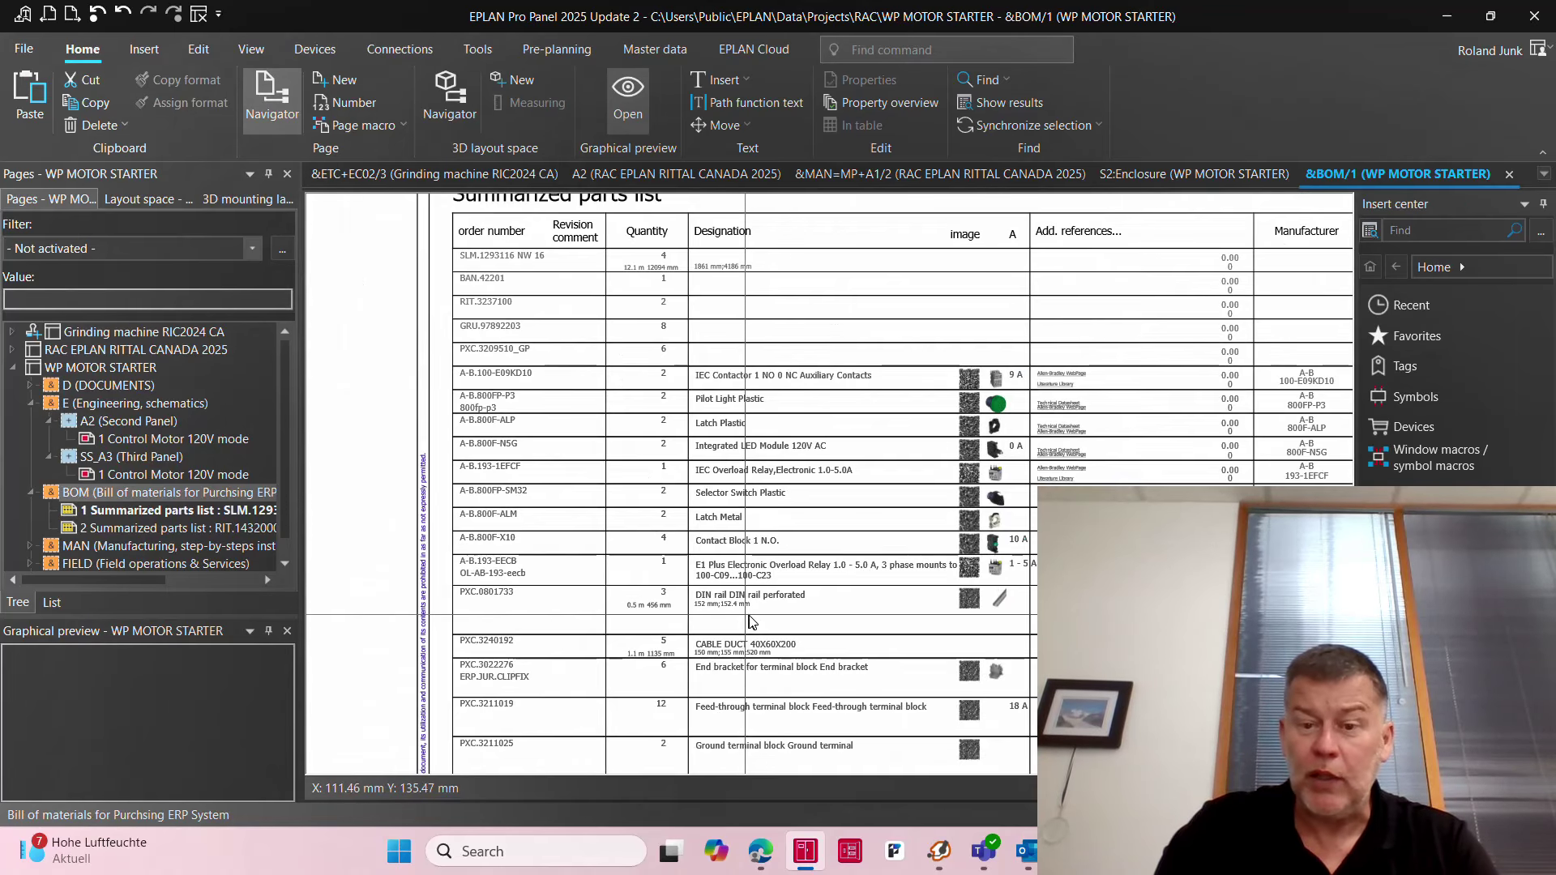
{"action": "scroll", "coordinate": [752, 591], "scroll_direction": "up", "scroll_amount": 1}
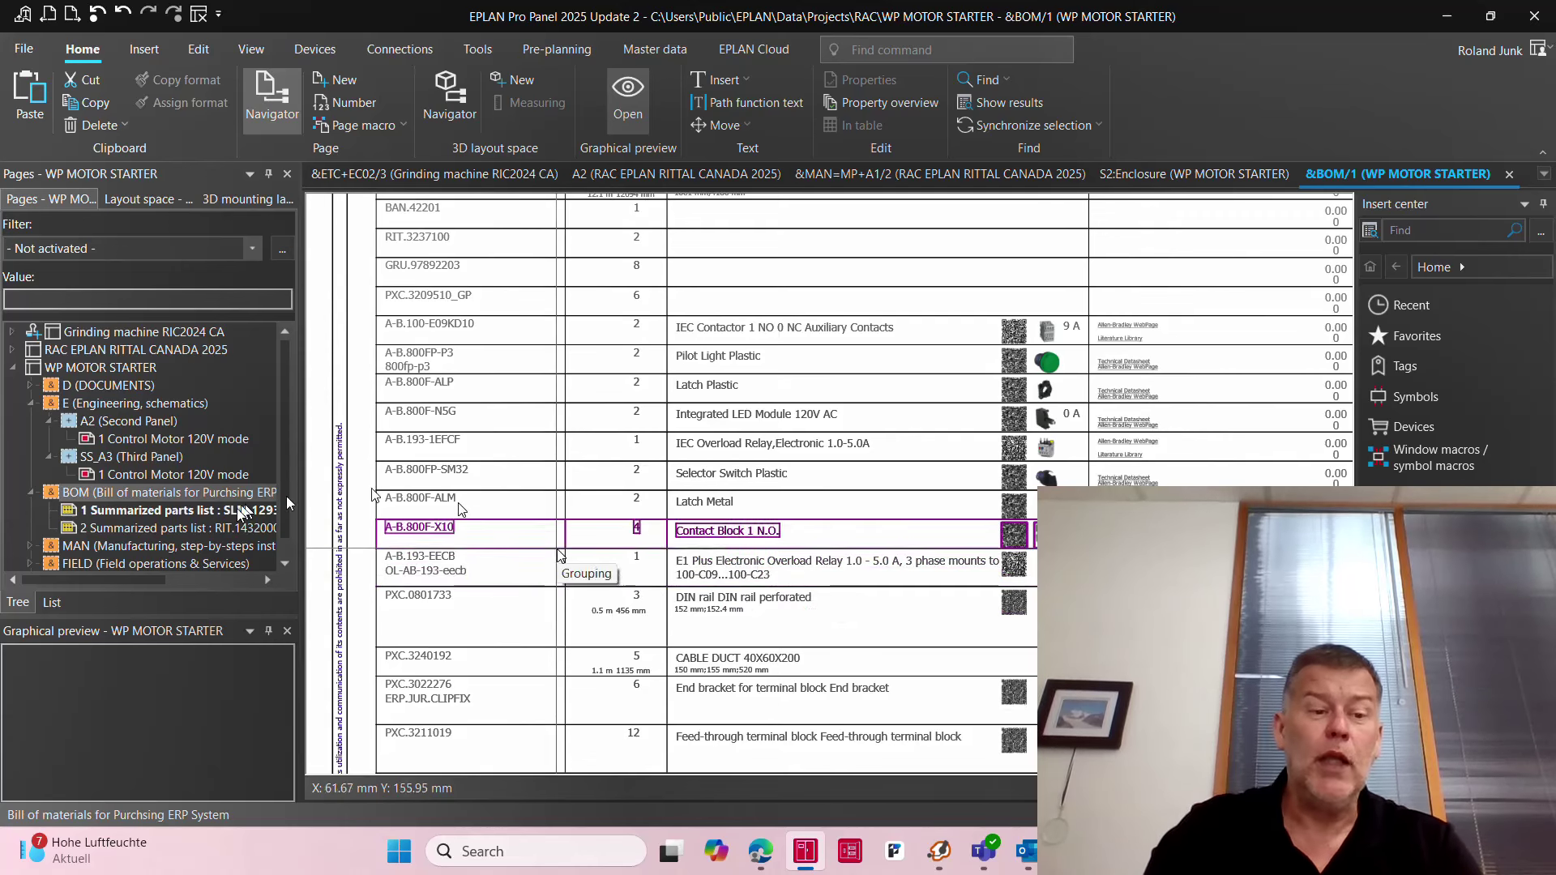
Step: Export the WP MOTOR STARTER summarized parts list to Excel with SD_Summarized parts list EPLANCA, overwriting the existing file, and close the workbook
{"action": "left_click", "coordinate": [101, 367]}
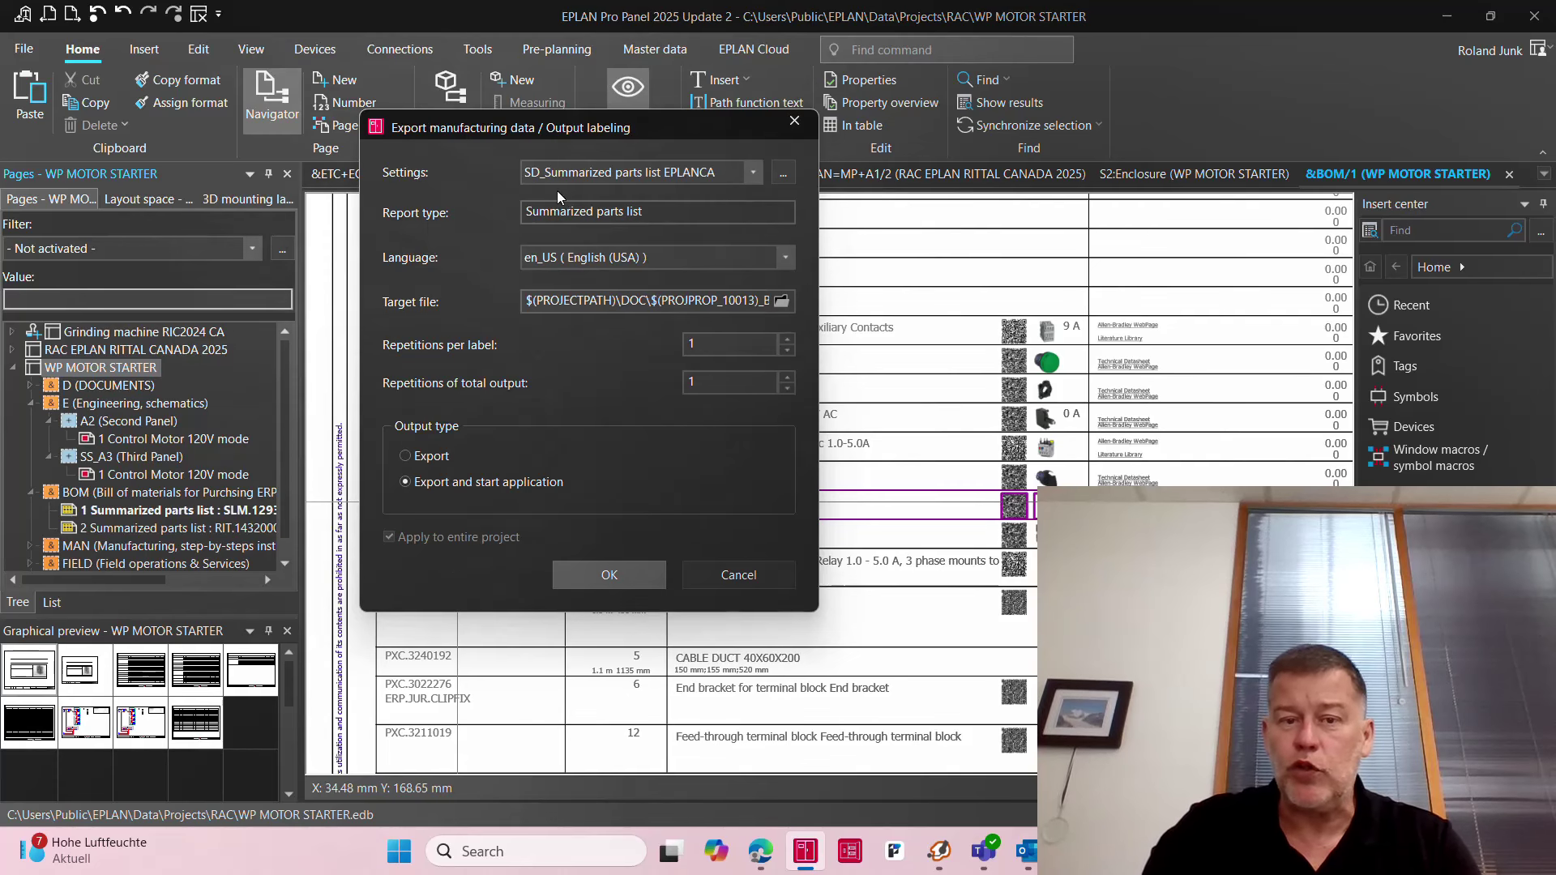
{"action": "left_click", "coordinate": [590, 576]}
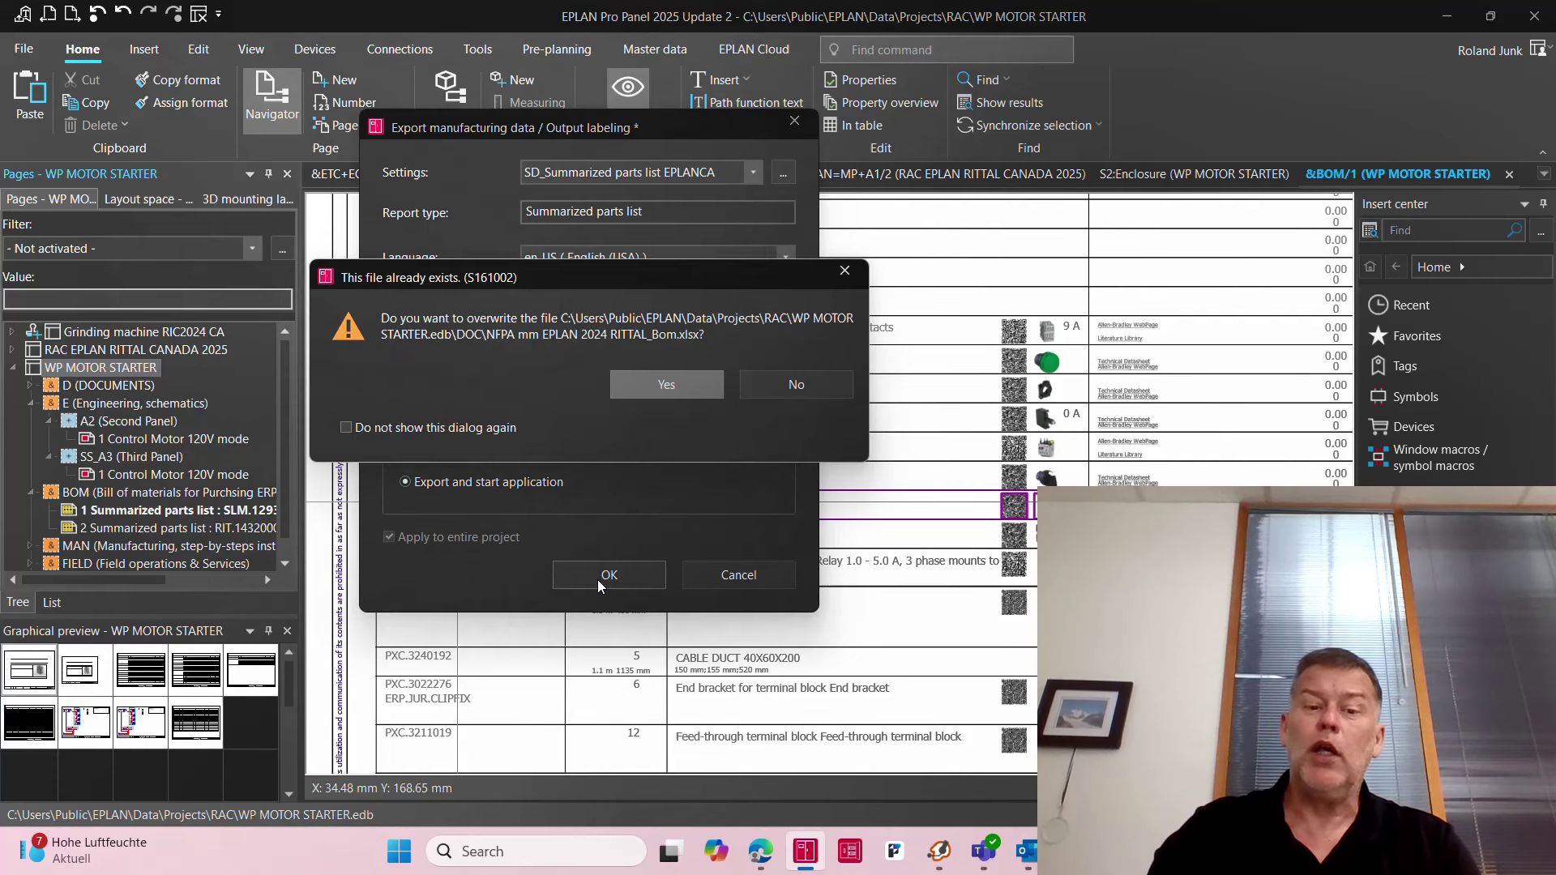
{"action": "left_click", "coordinate": [658, 387]}
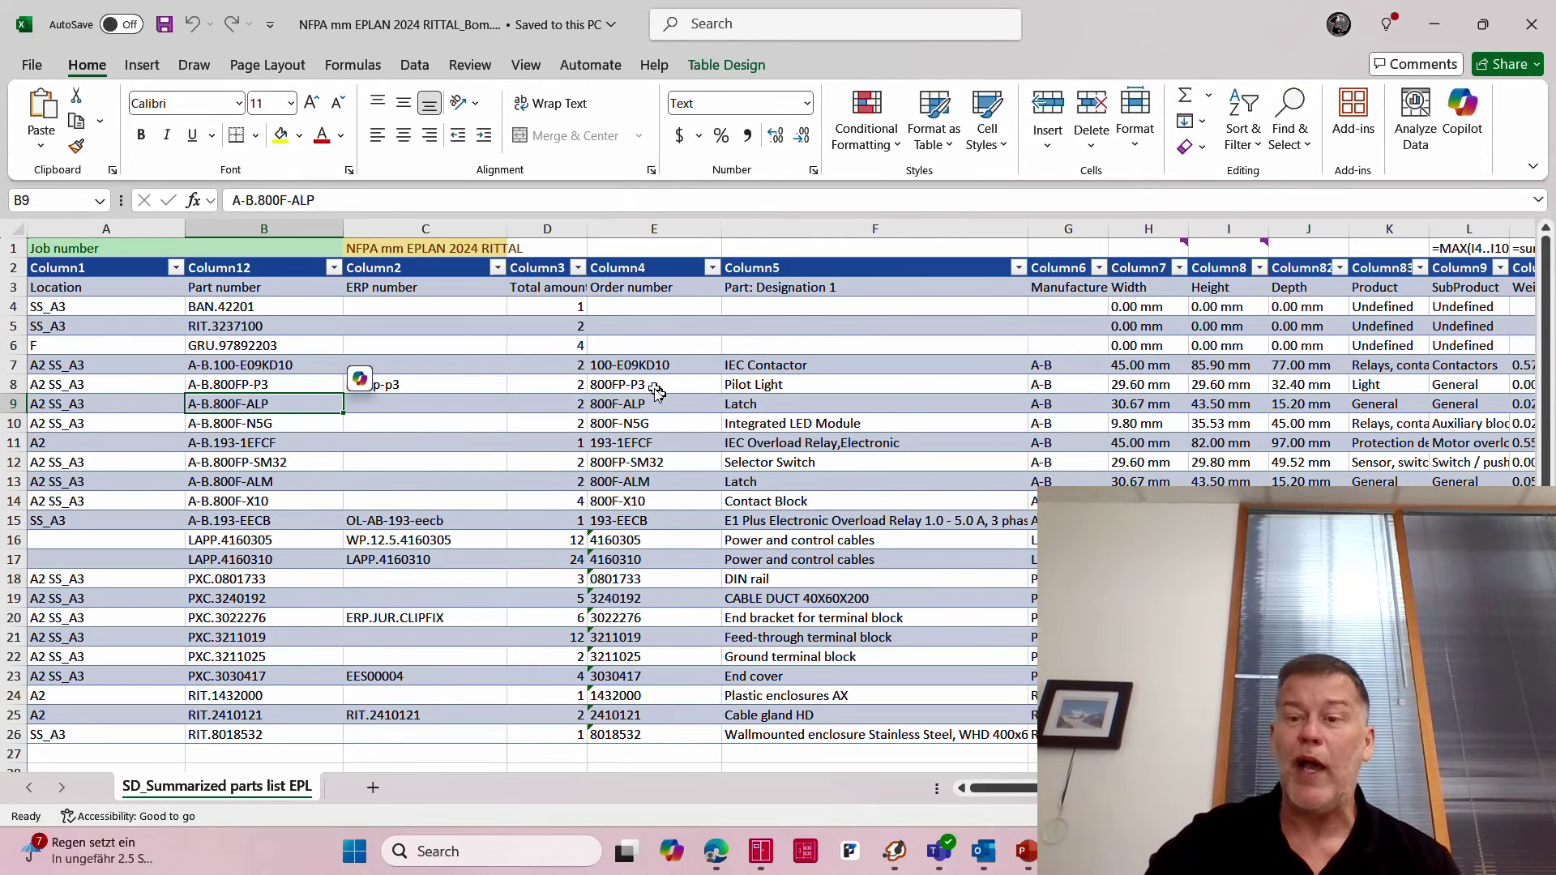
{"action": "left_click", "coordinate": [1532, 24]}
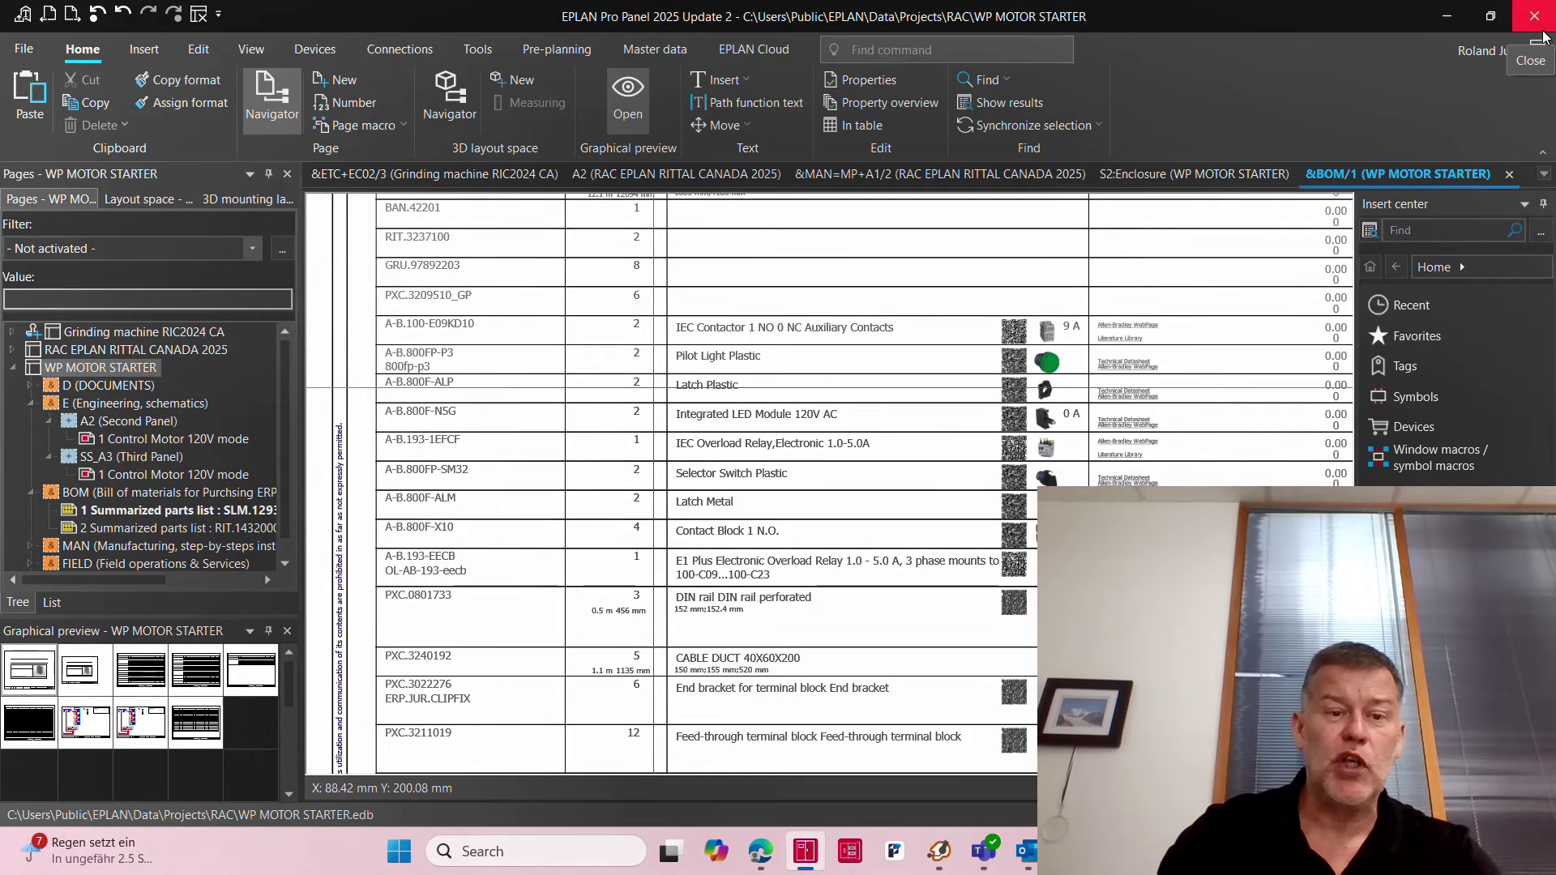
Step: Expand the MAN manufacturing instructions of WP MOTOR STARTER and preview the KIT (Kitting) pages
{"action": "left_click", "coordinate": [106, 545]}
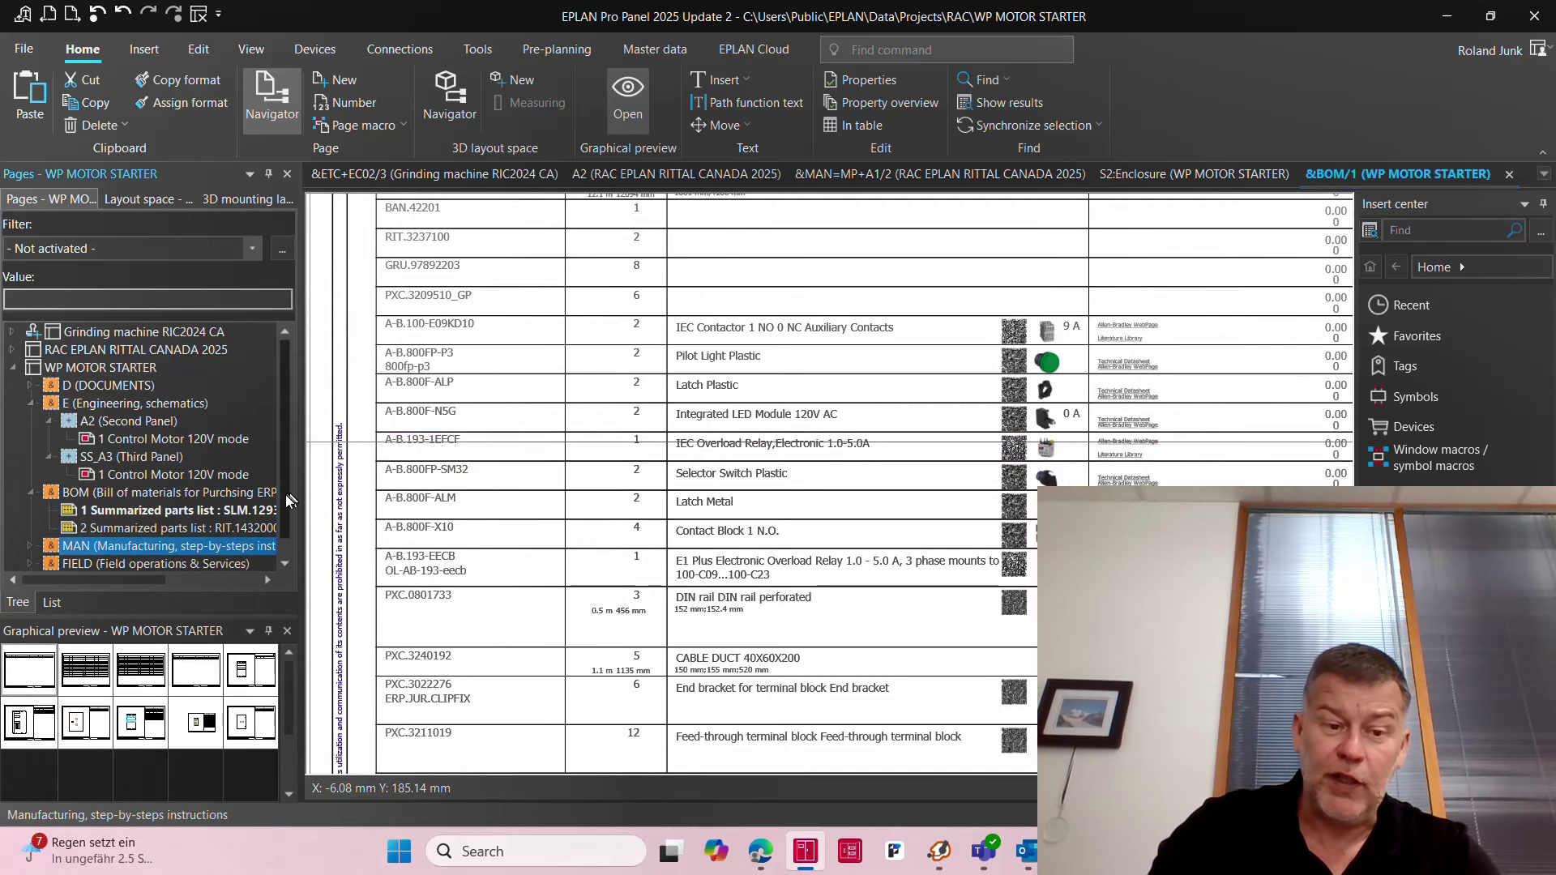
{"action": "left_click_drag", "start_coordinate": [285, 497], "coordinate": [299, 559]}
{"action": "double_click", "coordinate": [149, 527]}
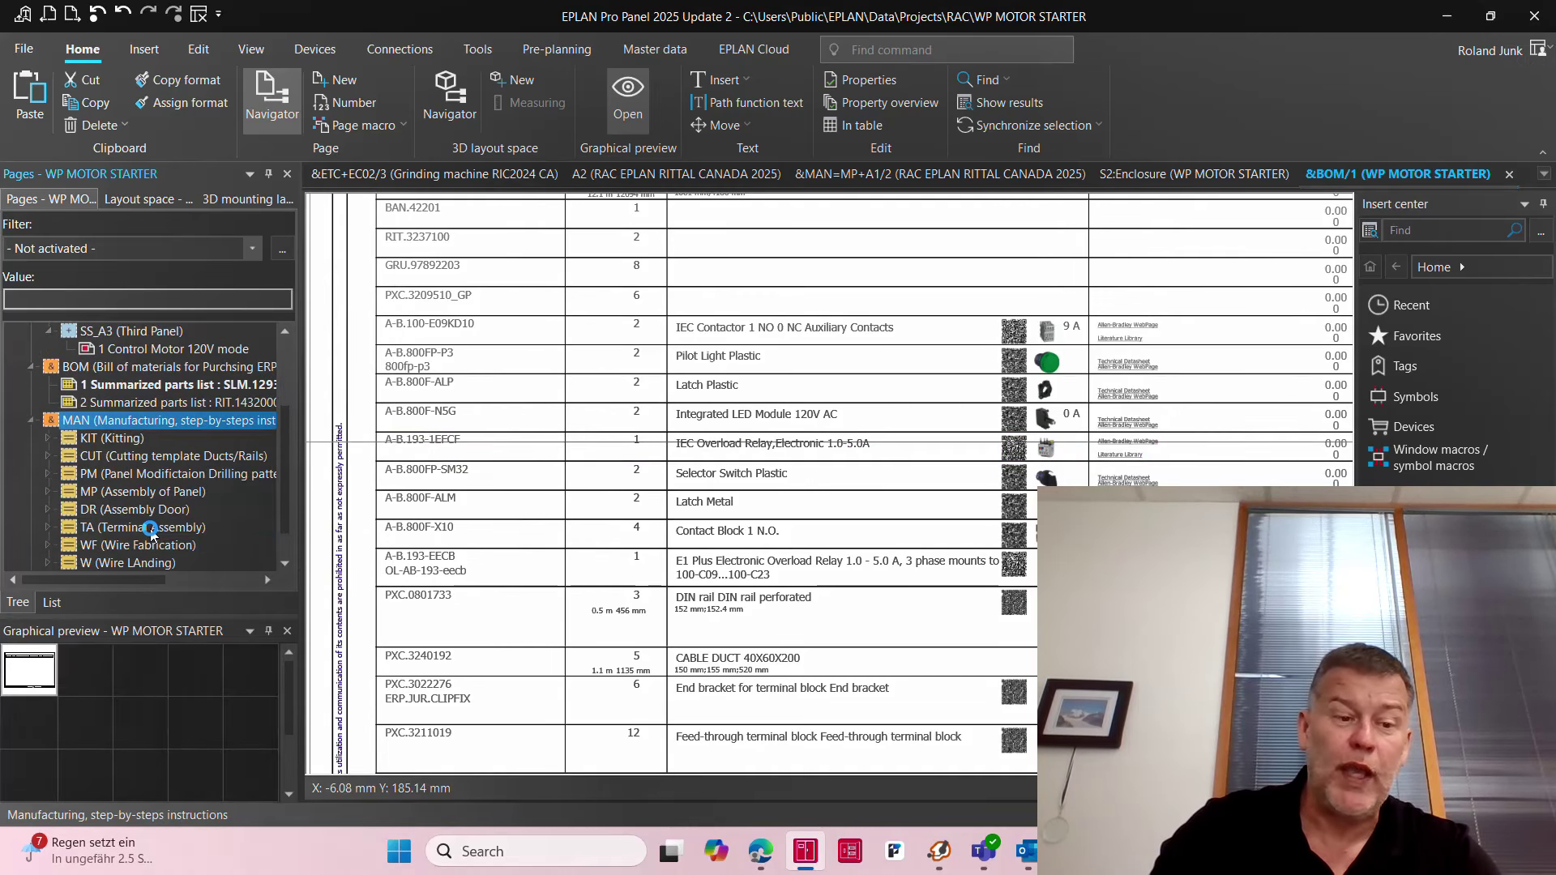
{"action": "left_click", "coordinate": [109, 439]}
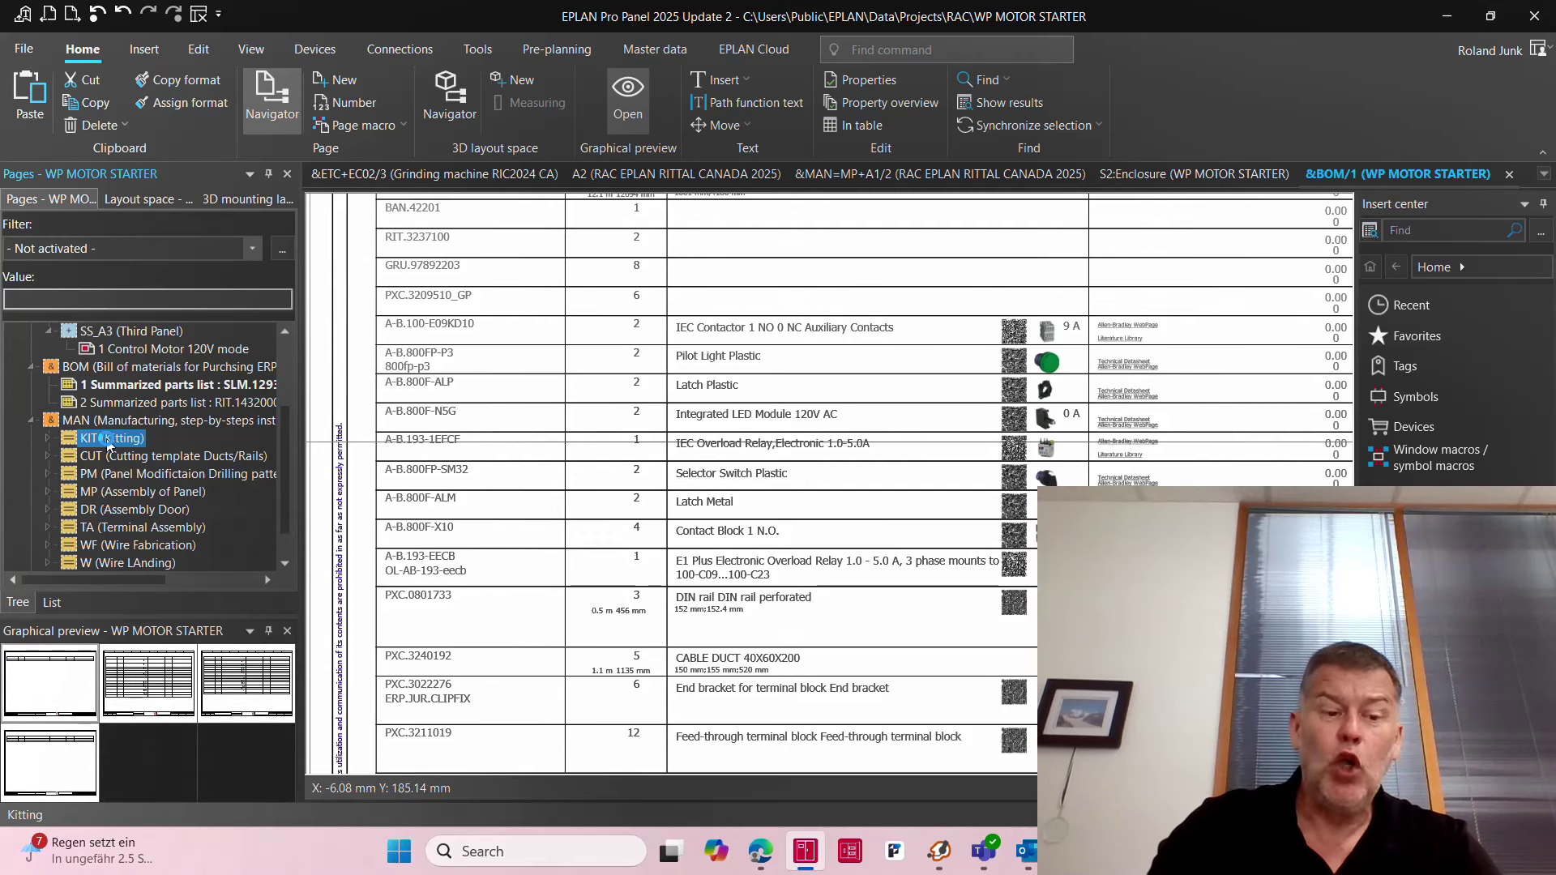
Step: Open the CUT template page for panel SS_A3 and examine the duct and rail layout with its enclosure legend
{"action": "left_click", "coordinate": [149, 457]}
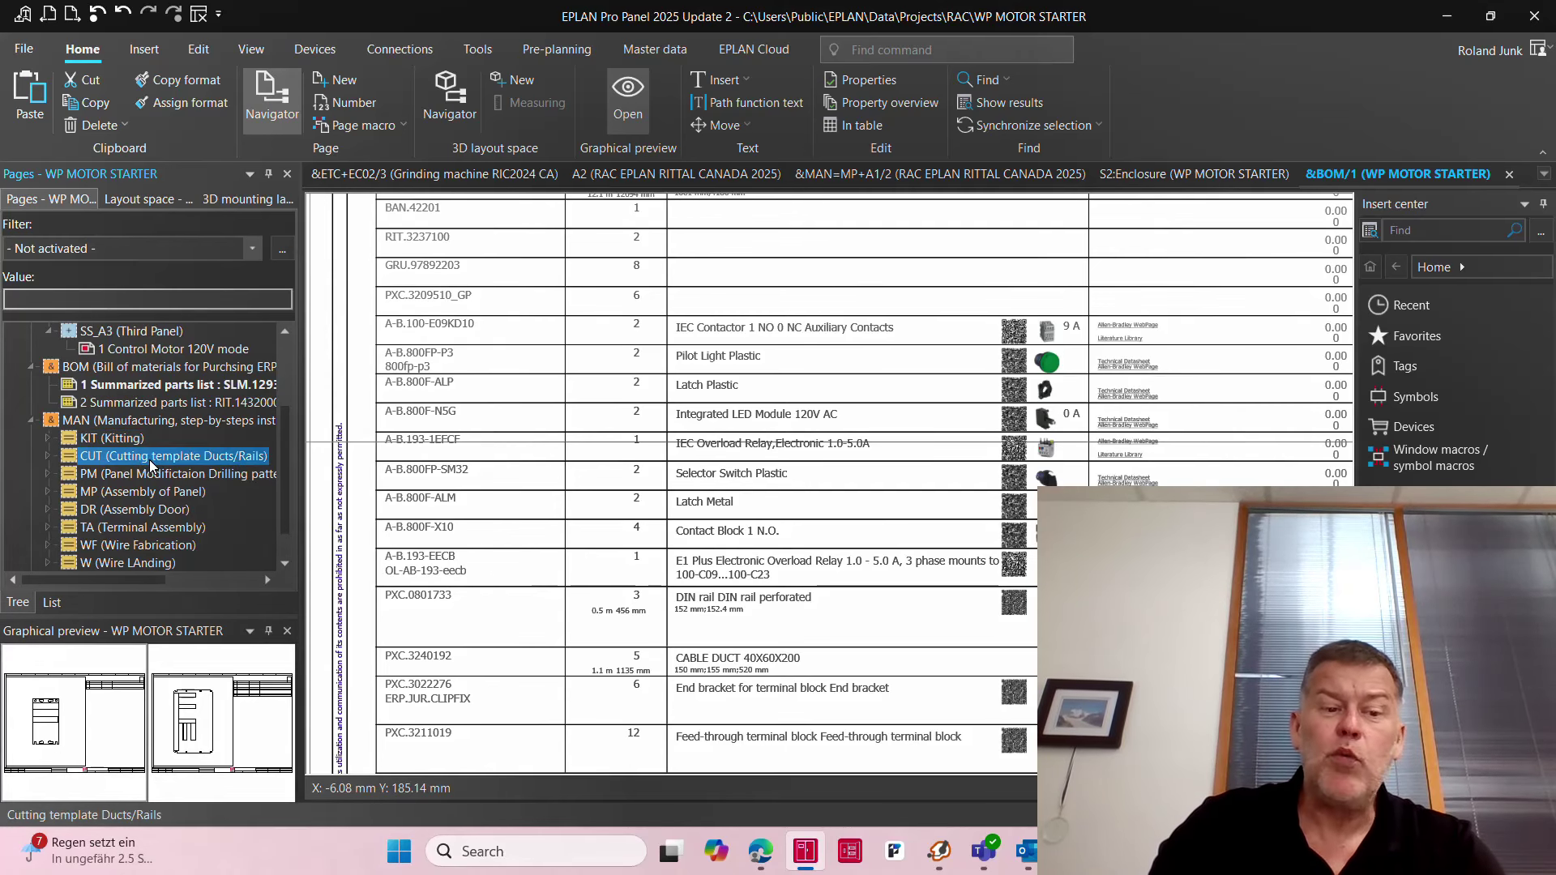
{"action": "double_click", "coordinate": [186, 727]}
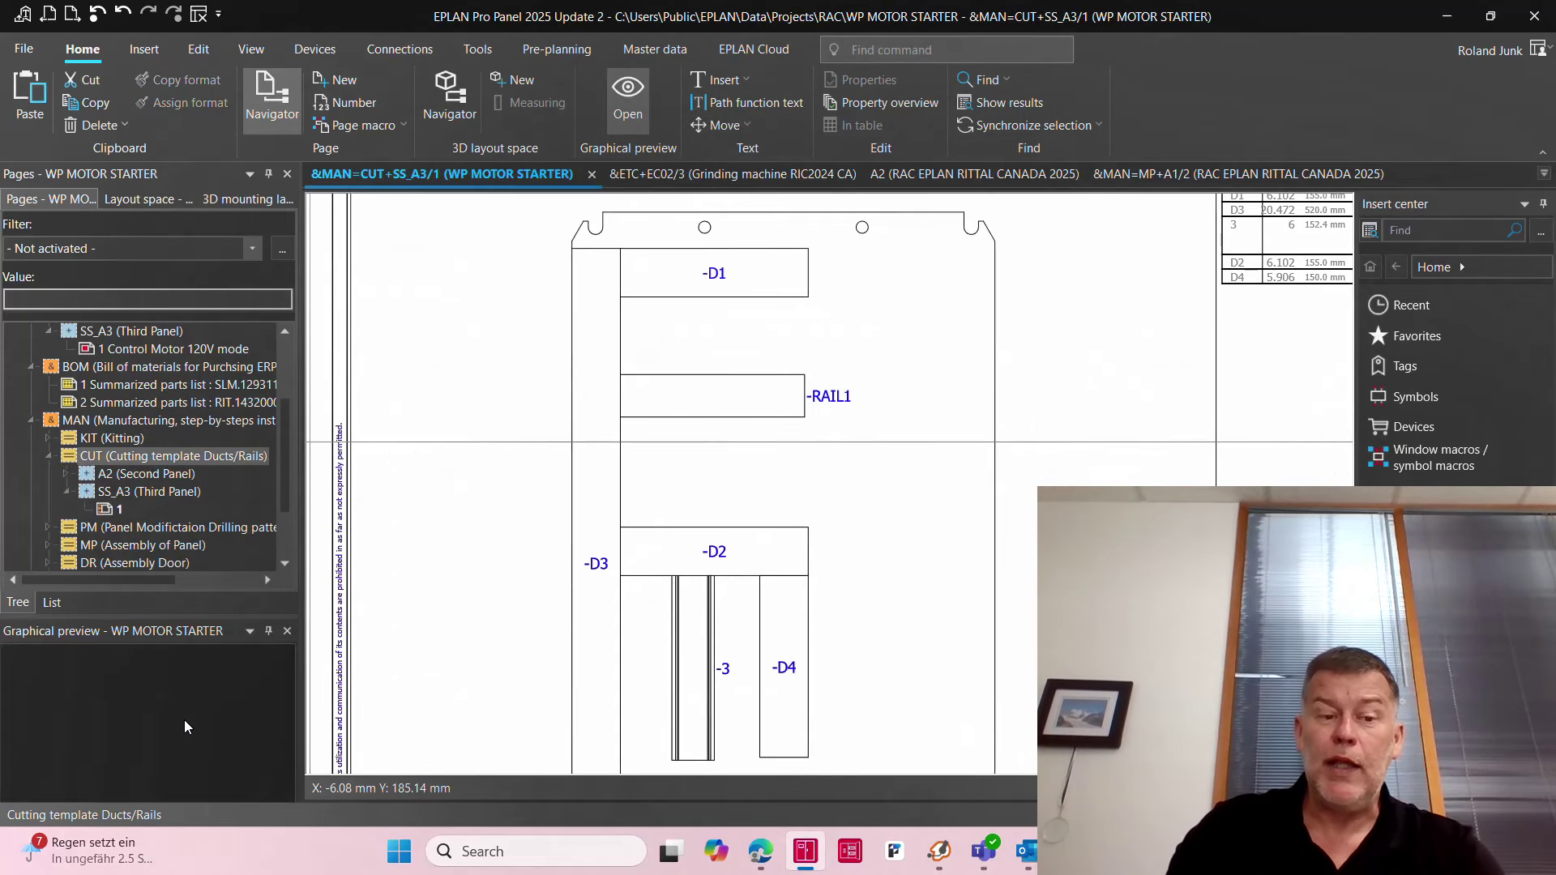
{"action": "scroll", "coordinate": [410, 407], "scroll_direction": "down", "scroll_amount": 3}
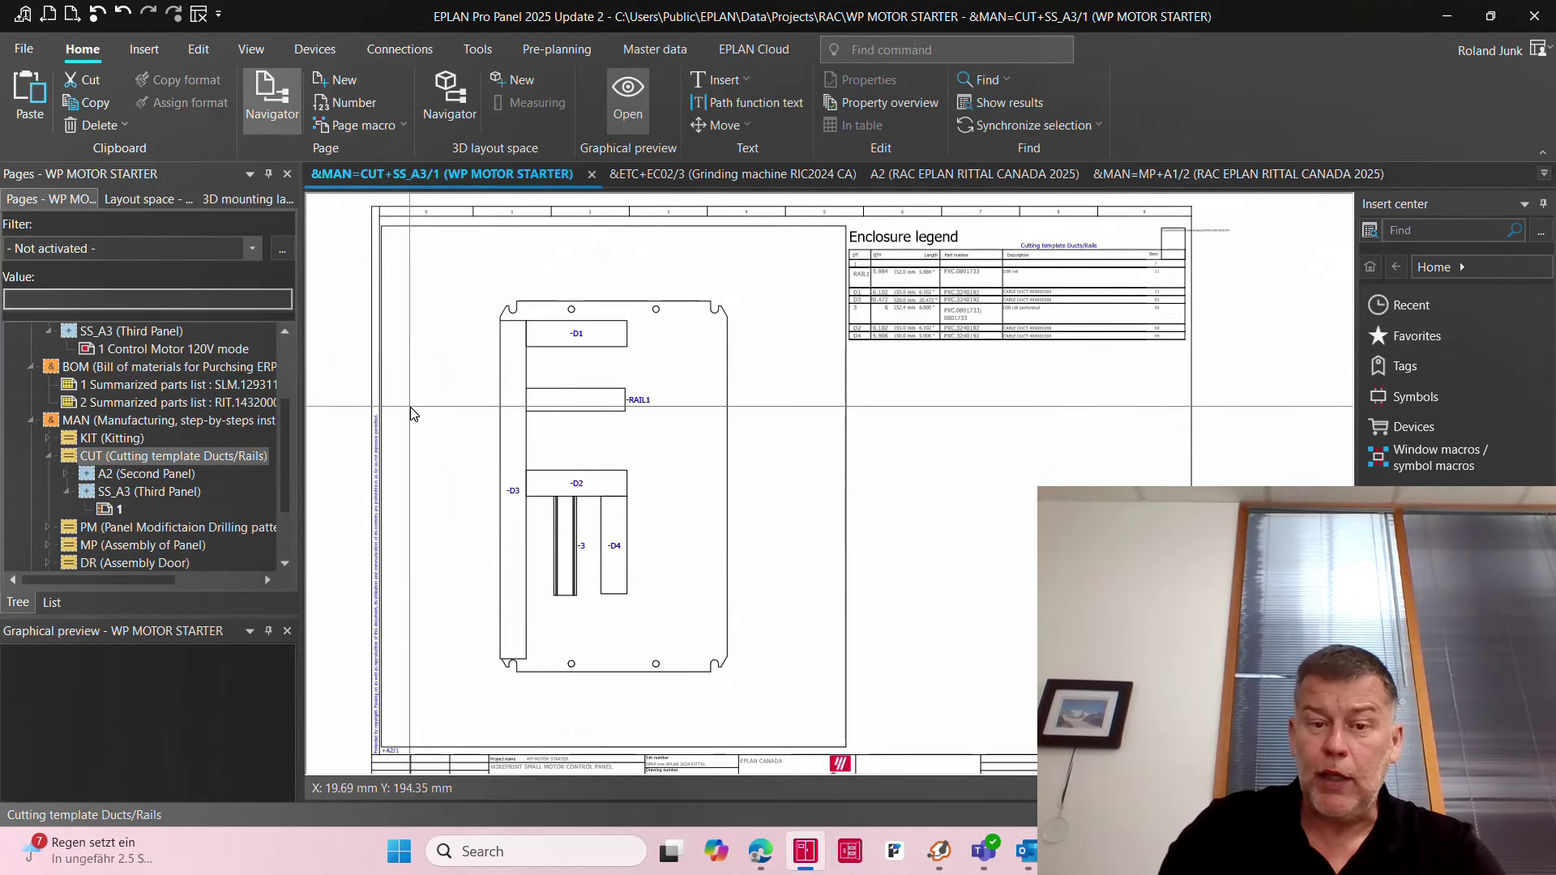
{"action": "scroll", "coordinate": [969, 239], "scroll_direction": "up", "scroll_amount": 3}
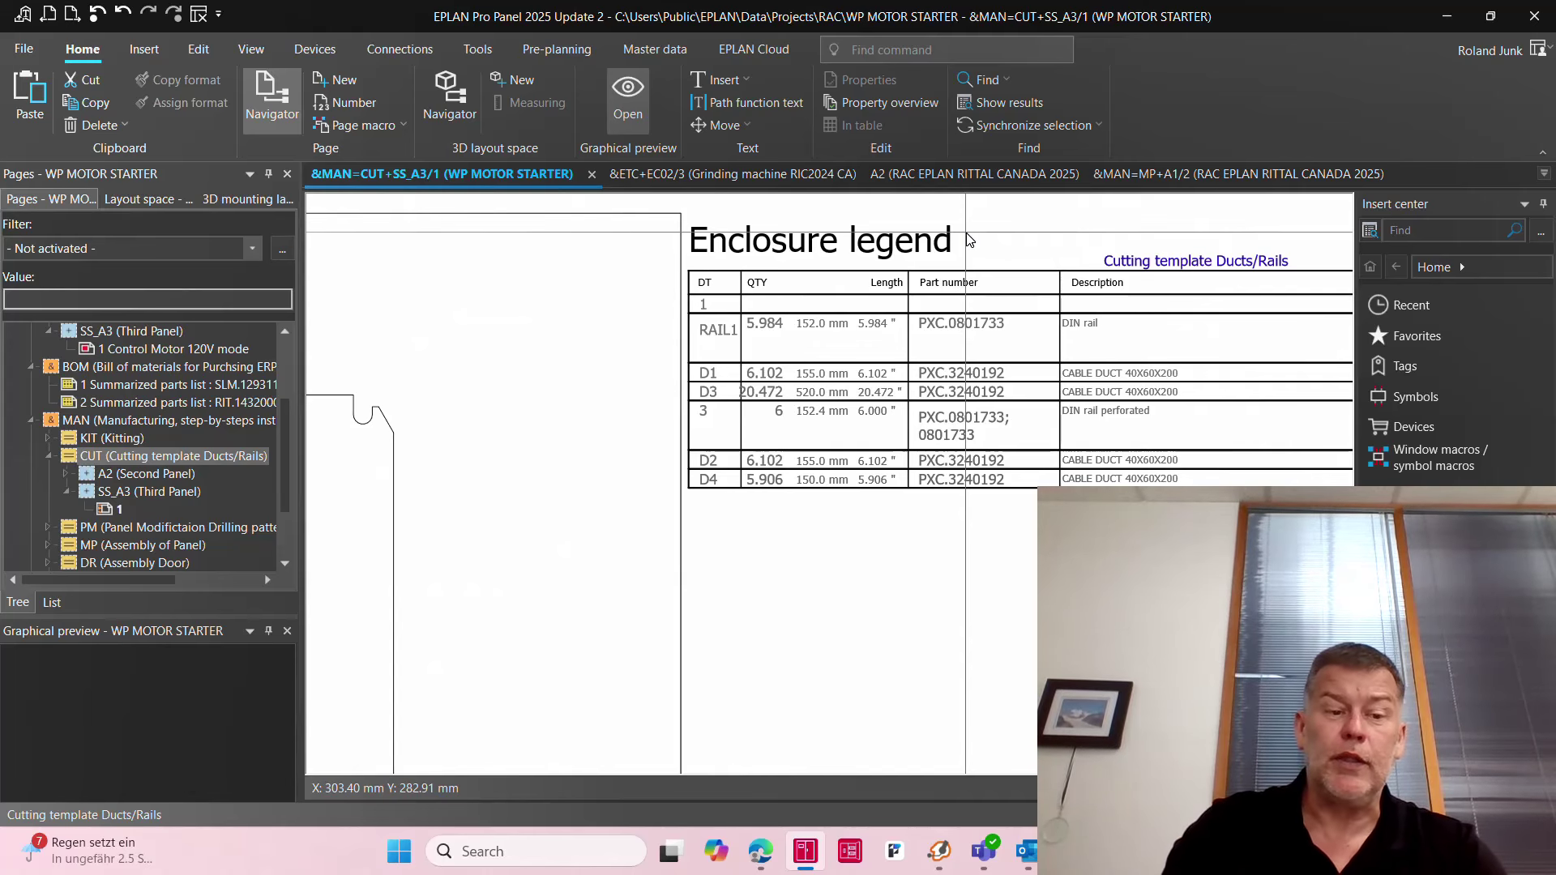
{"action": "scroll", "coordinate": [969, 238], "scroll_direction": "down", "scroll_amount": 3}
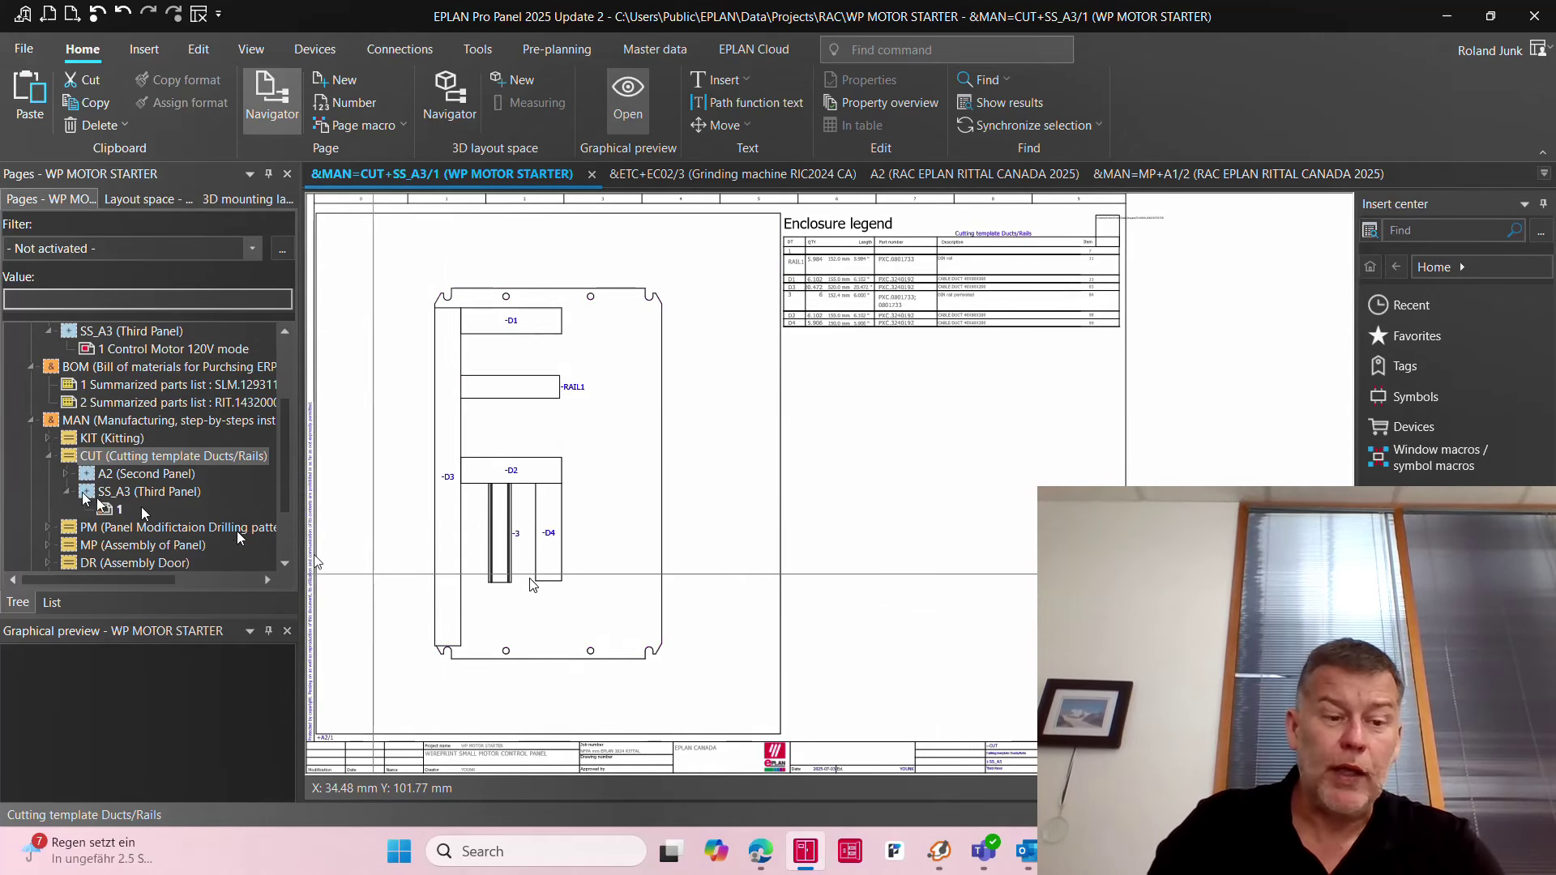
Step: Open drilling pattern pages 2 and 1 of panel SS_A3 under PM to view the cut-outs and drill holes
{"action": "left_click", "coordinate": [201, 533]}
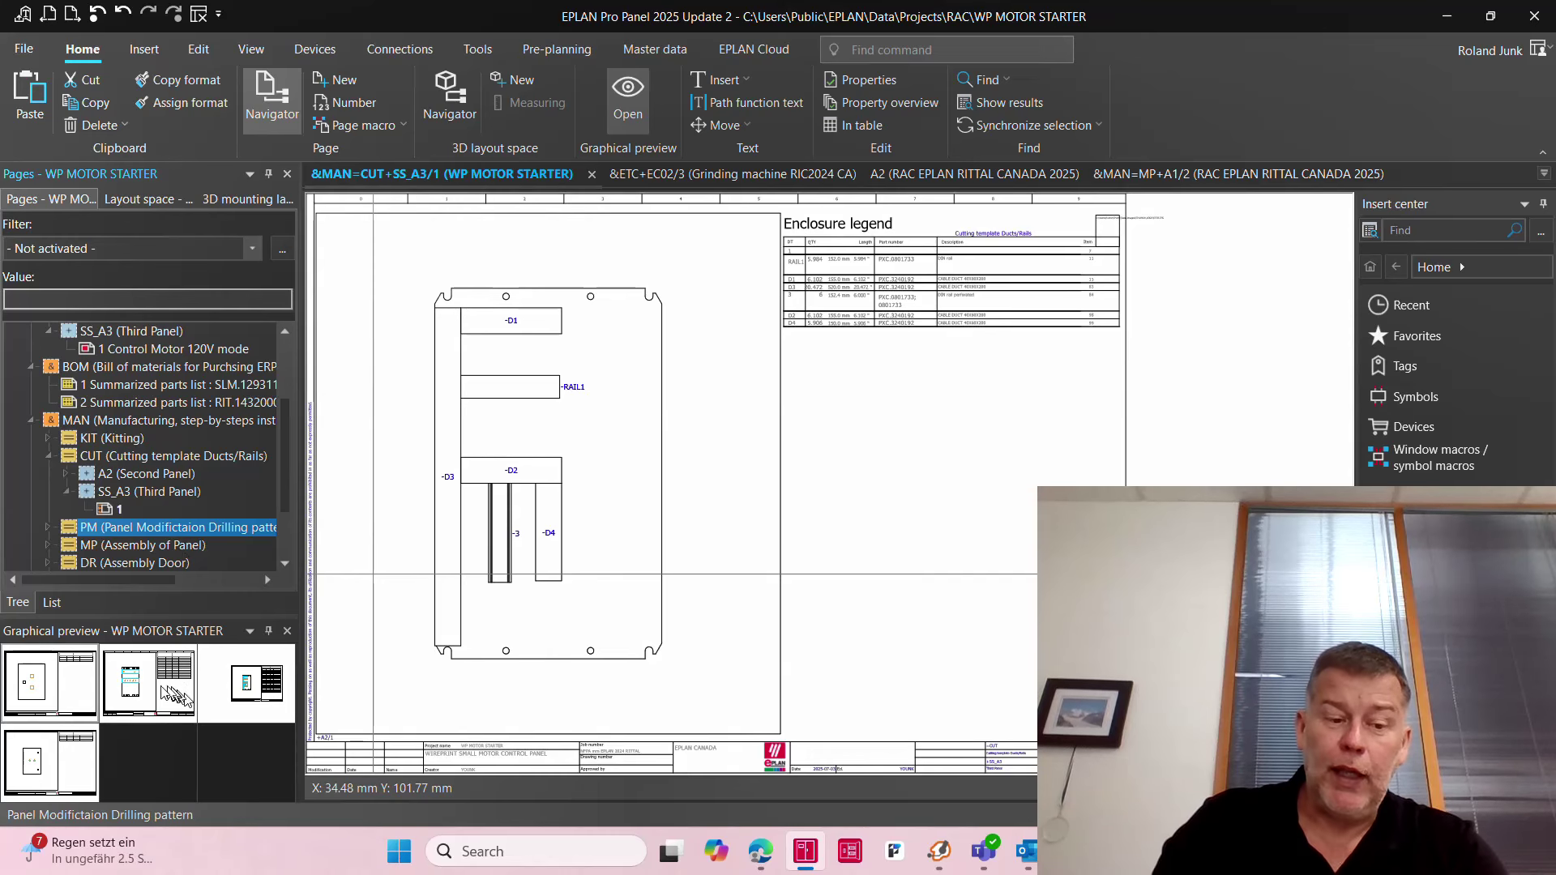
{"action": "double_click", "coordinate": [68, 777]}
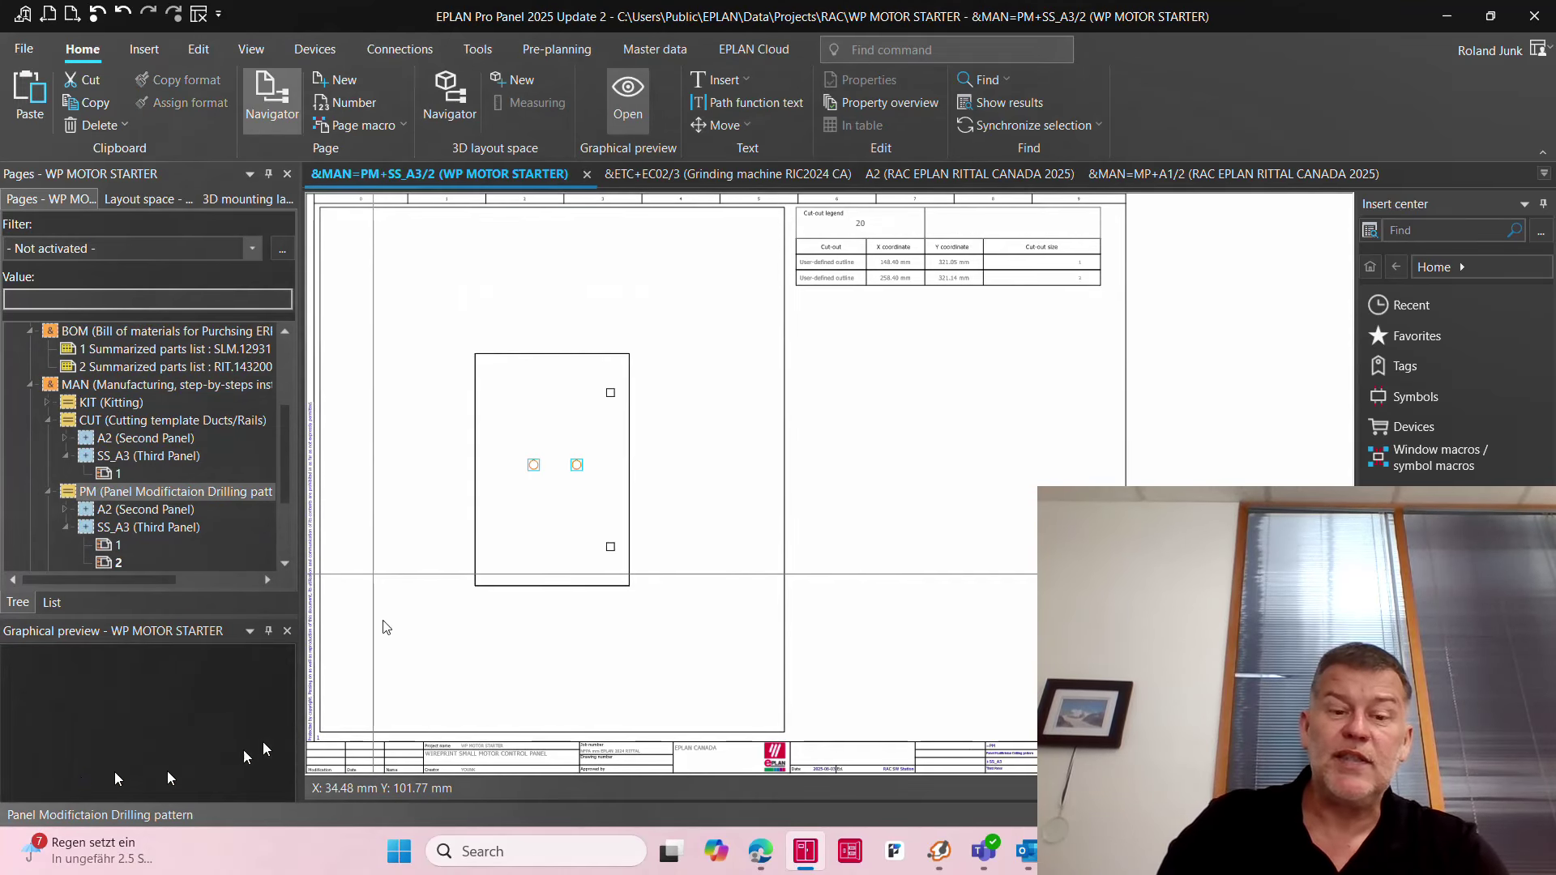
{"action": "left_click", "coordinate": [118, 546]}
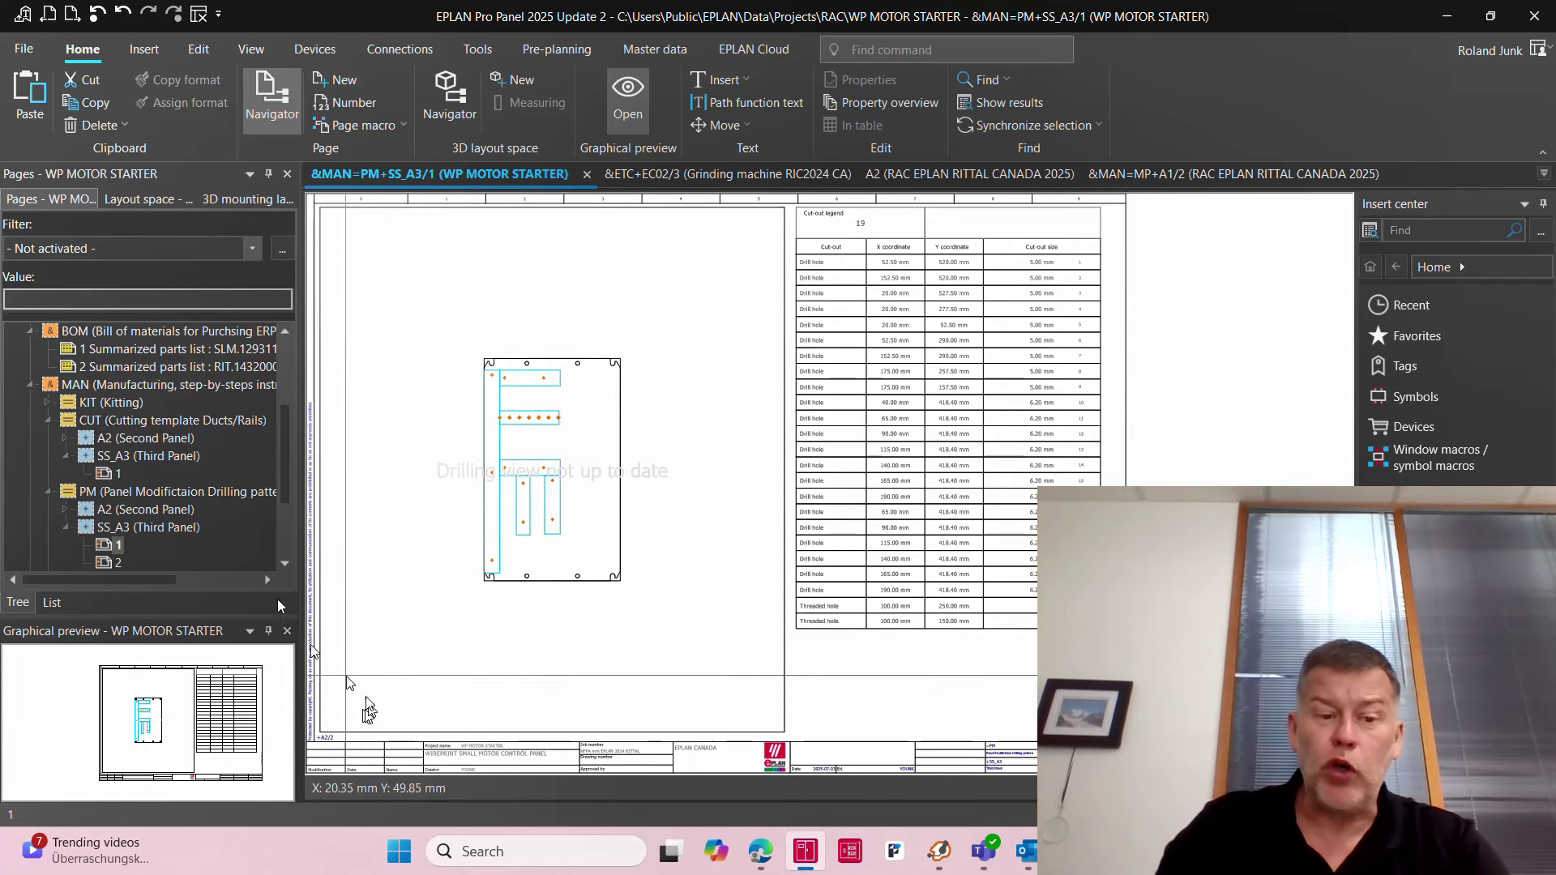
Step: Open the MP (Assembly of Panel) page of SS_A3 showing the coloured mounting panel model view
{"action": "scroll", "coordinate": [287, 525], "scroll_direction": "down", "scroll_amount": 2}
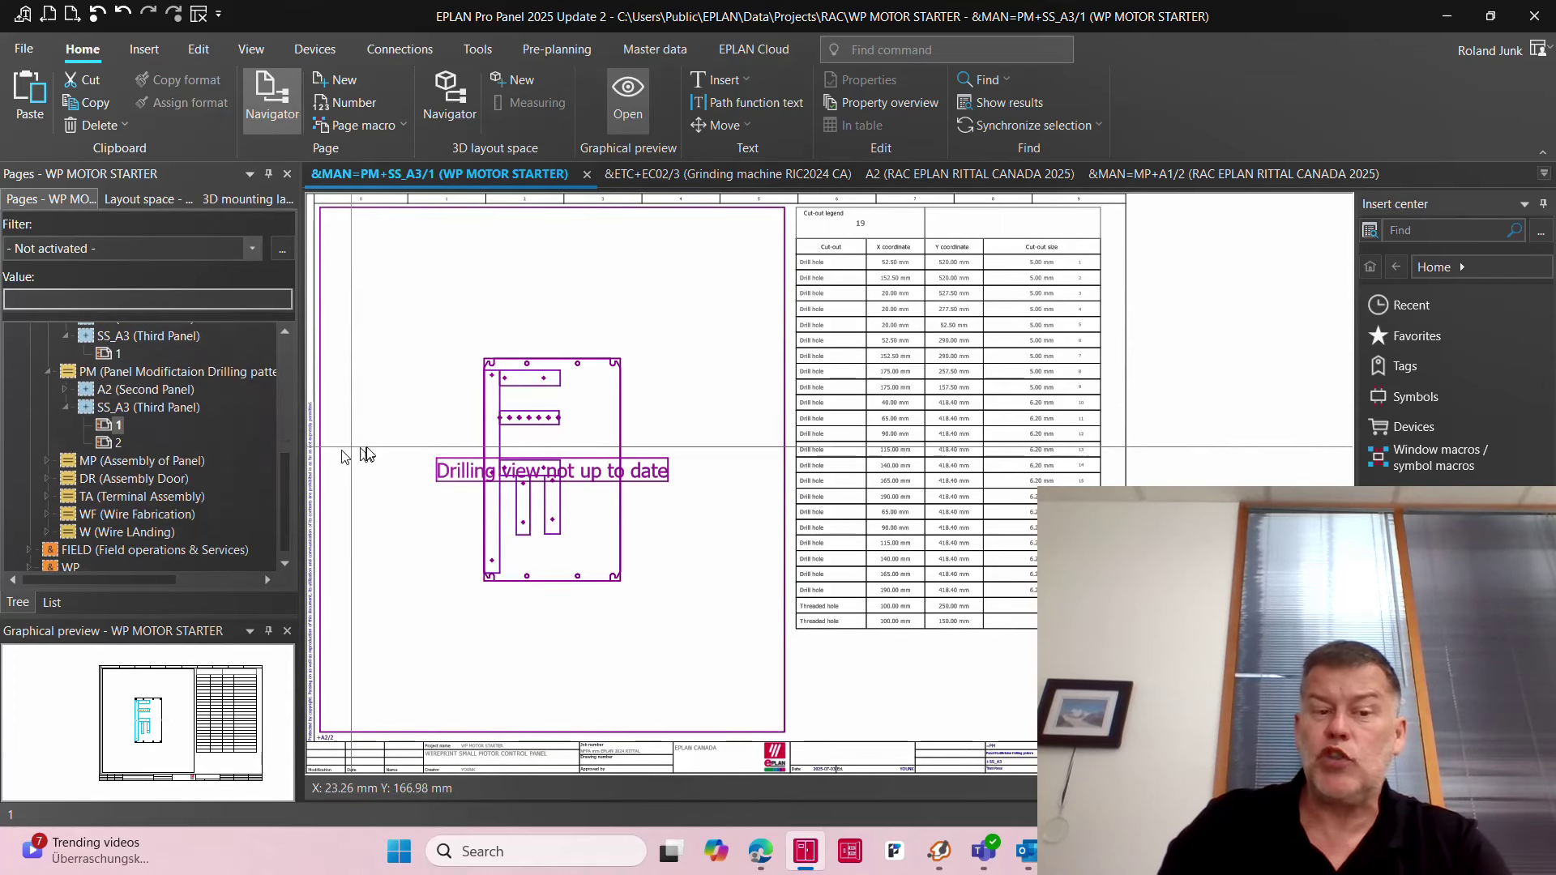
{"action": "left_click", "coordinate": [166, 461]}
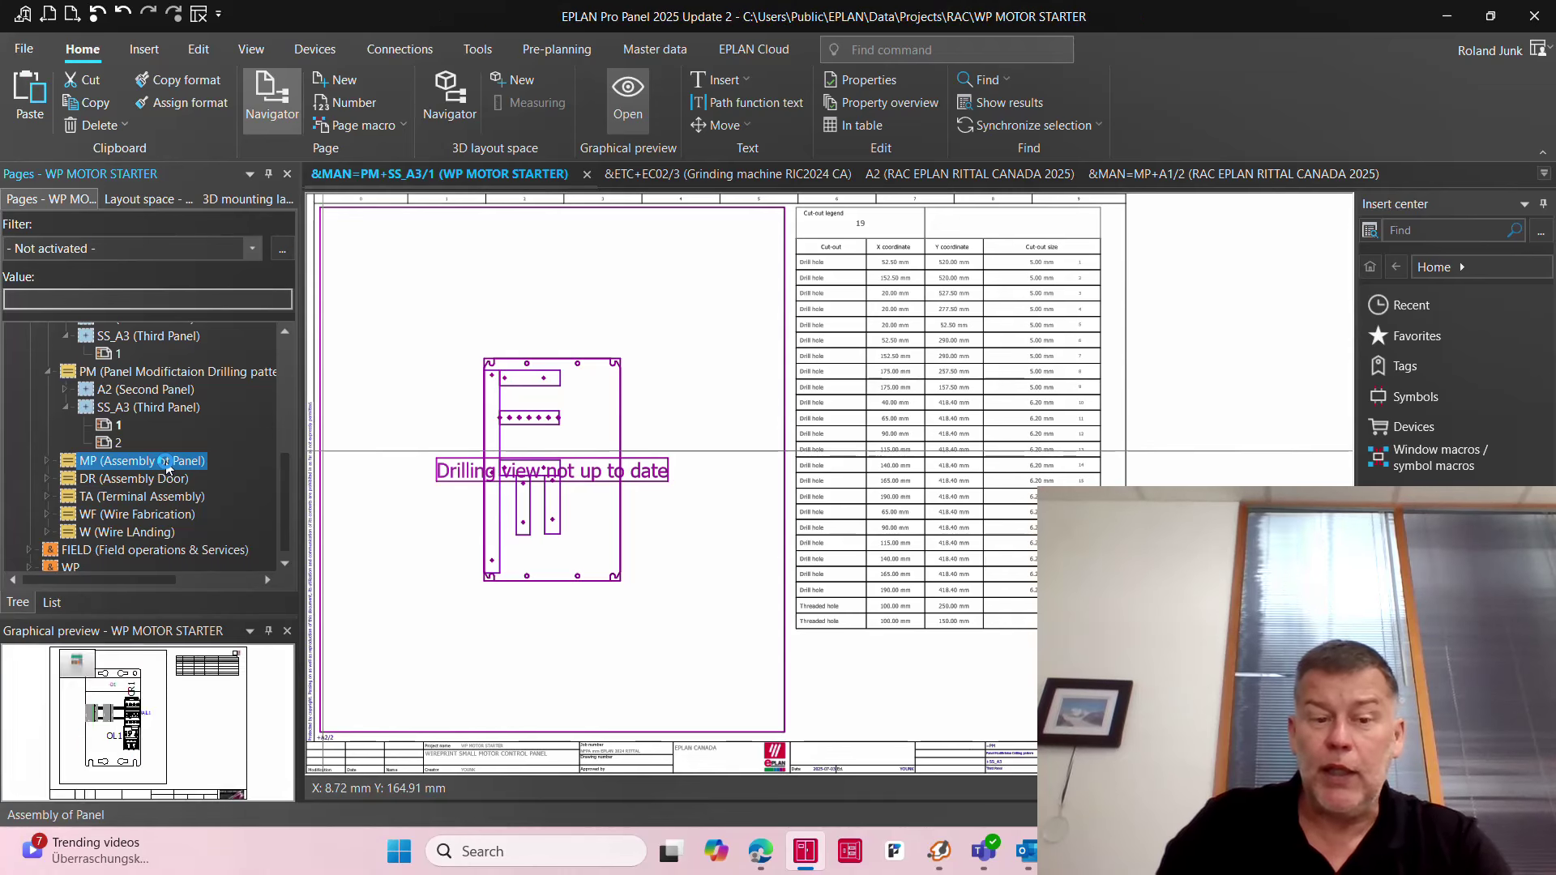
{"action": "double_click", "coordinate": [166, 460]}
{"action": "left_click", "coordinate": [158, 497]}
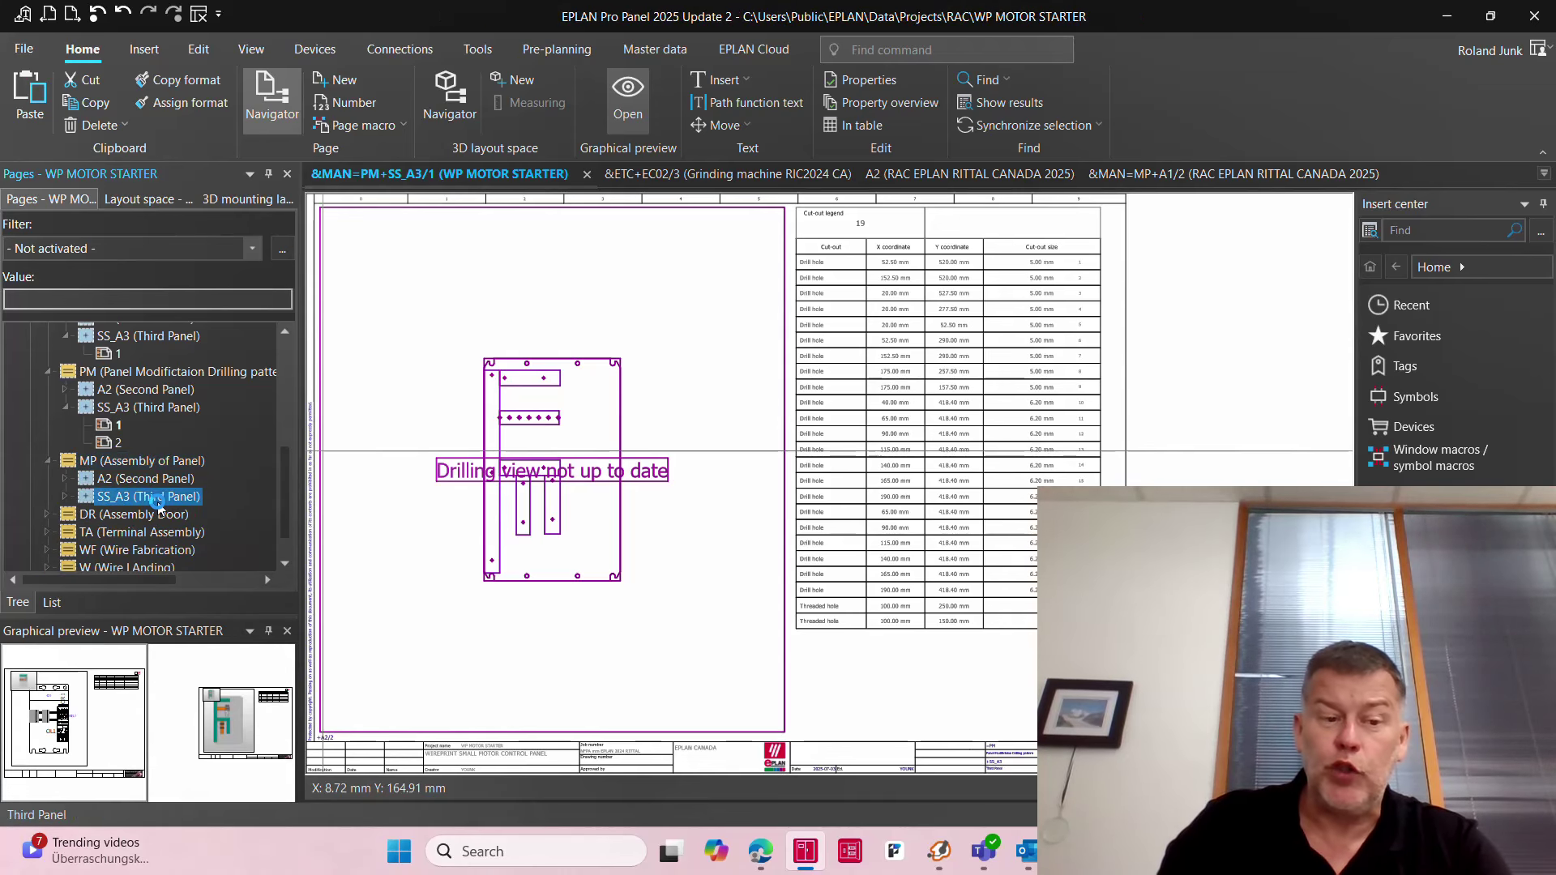
{"action": "left_click", "coordinate": [172, 725]}
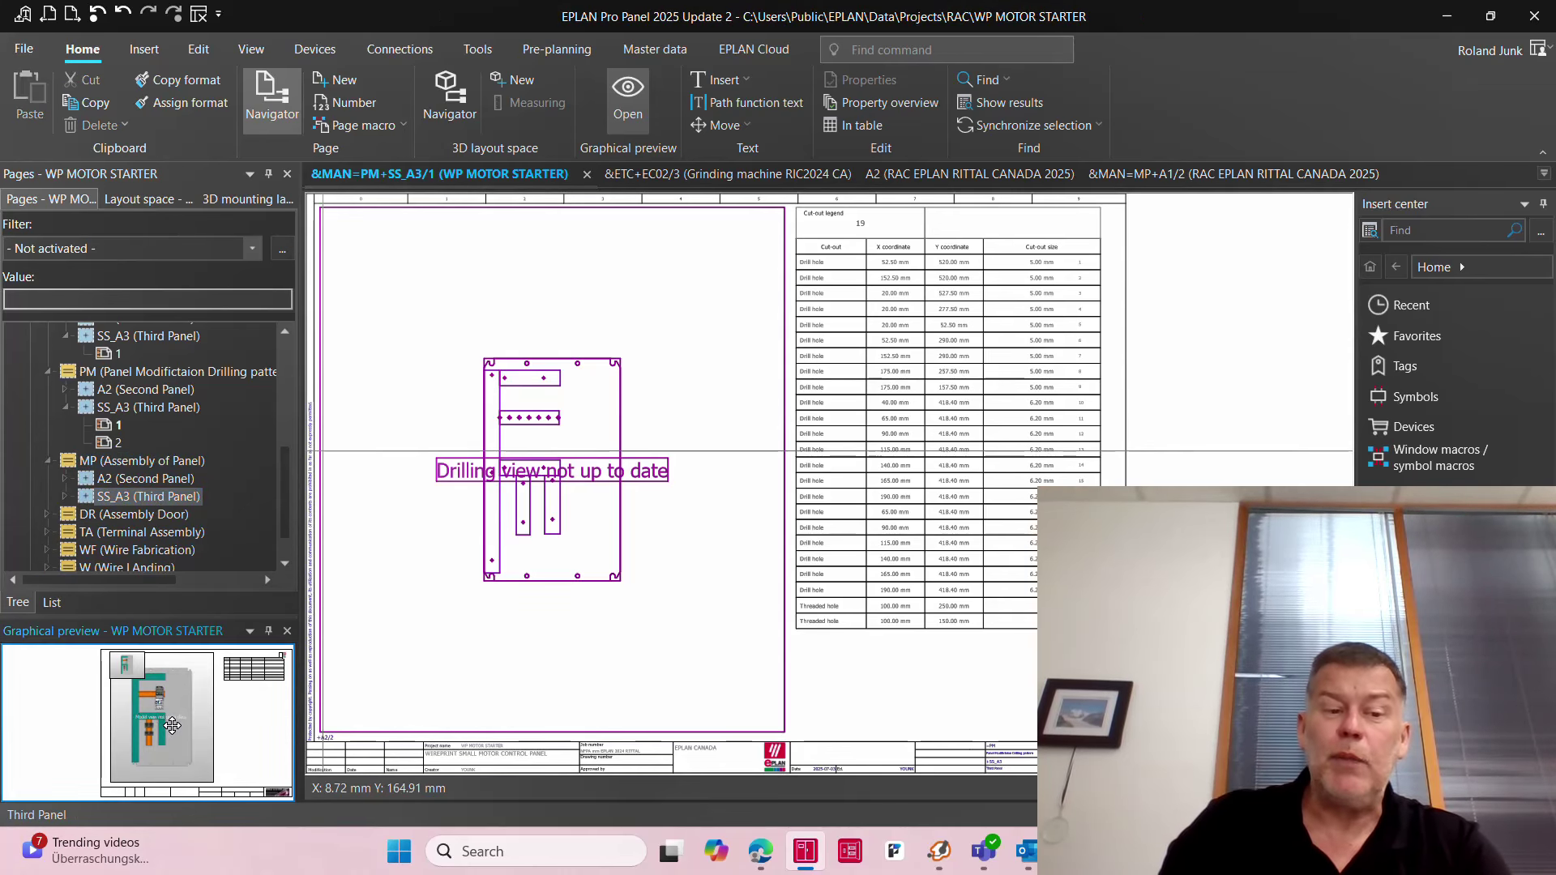
{"action": "double_click", "coordinate": [172, 726]}
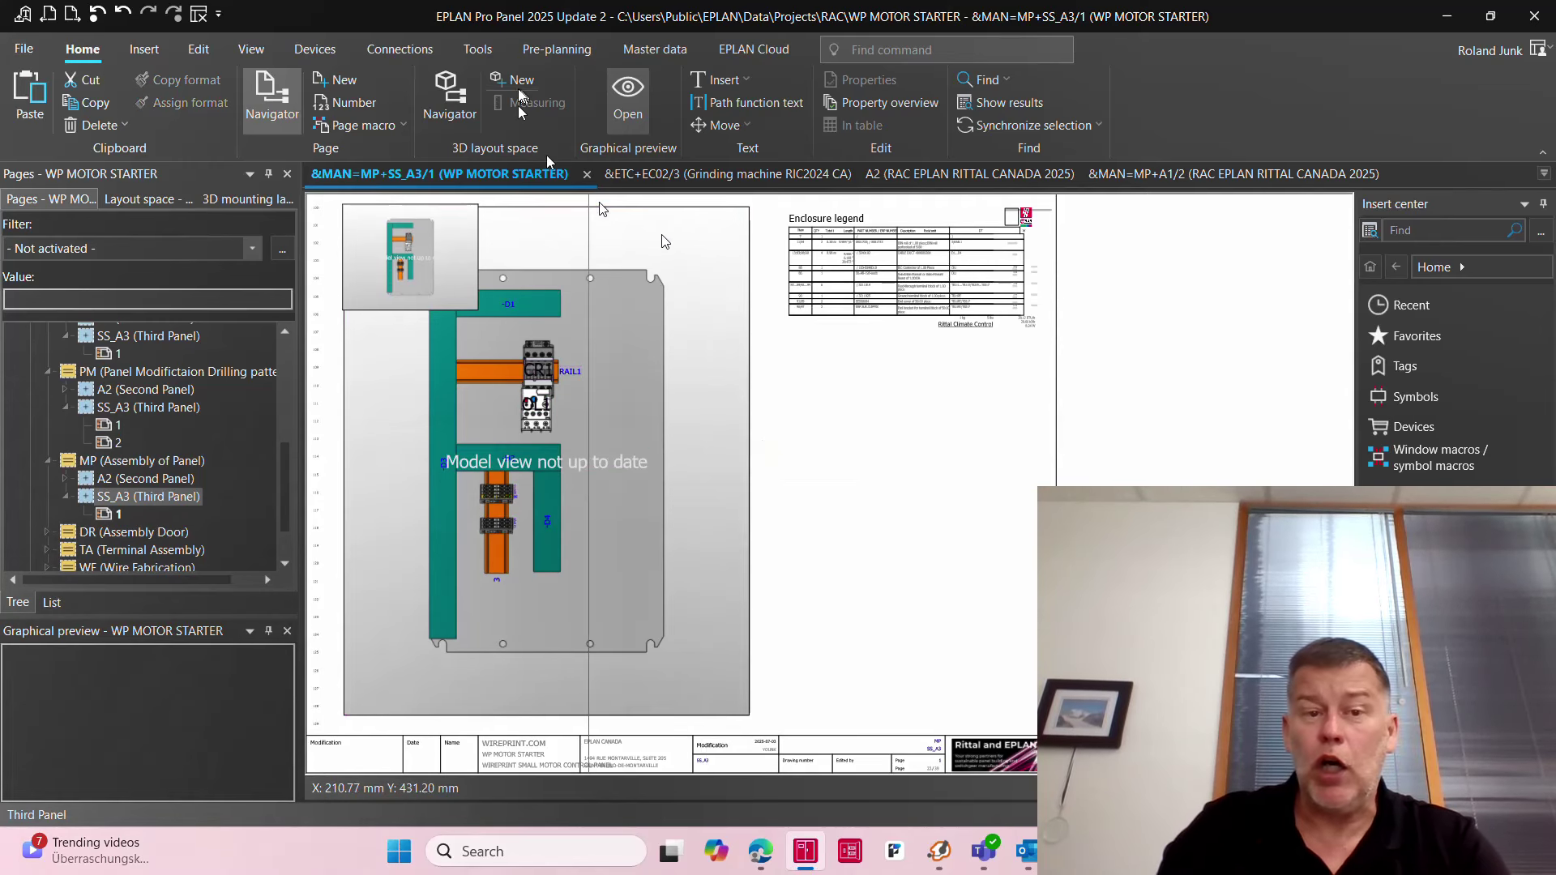
Step: Switch to the open A2 enclosure layout of the RAC EPLAN RITTAL CANADA 2025 project
{"action": "left_click", "coordinate": [695, 183]}
{"action": "left_click", "coordinate": [908, 184]}
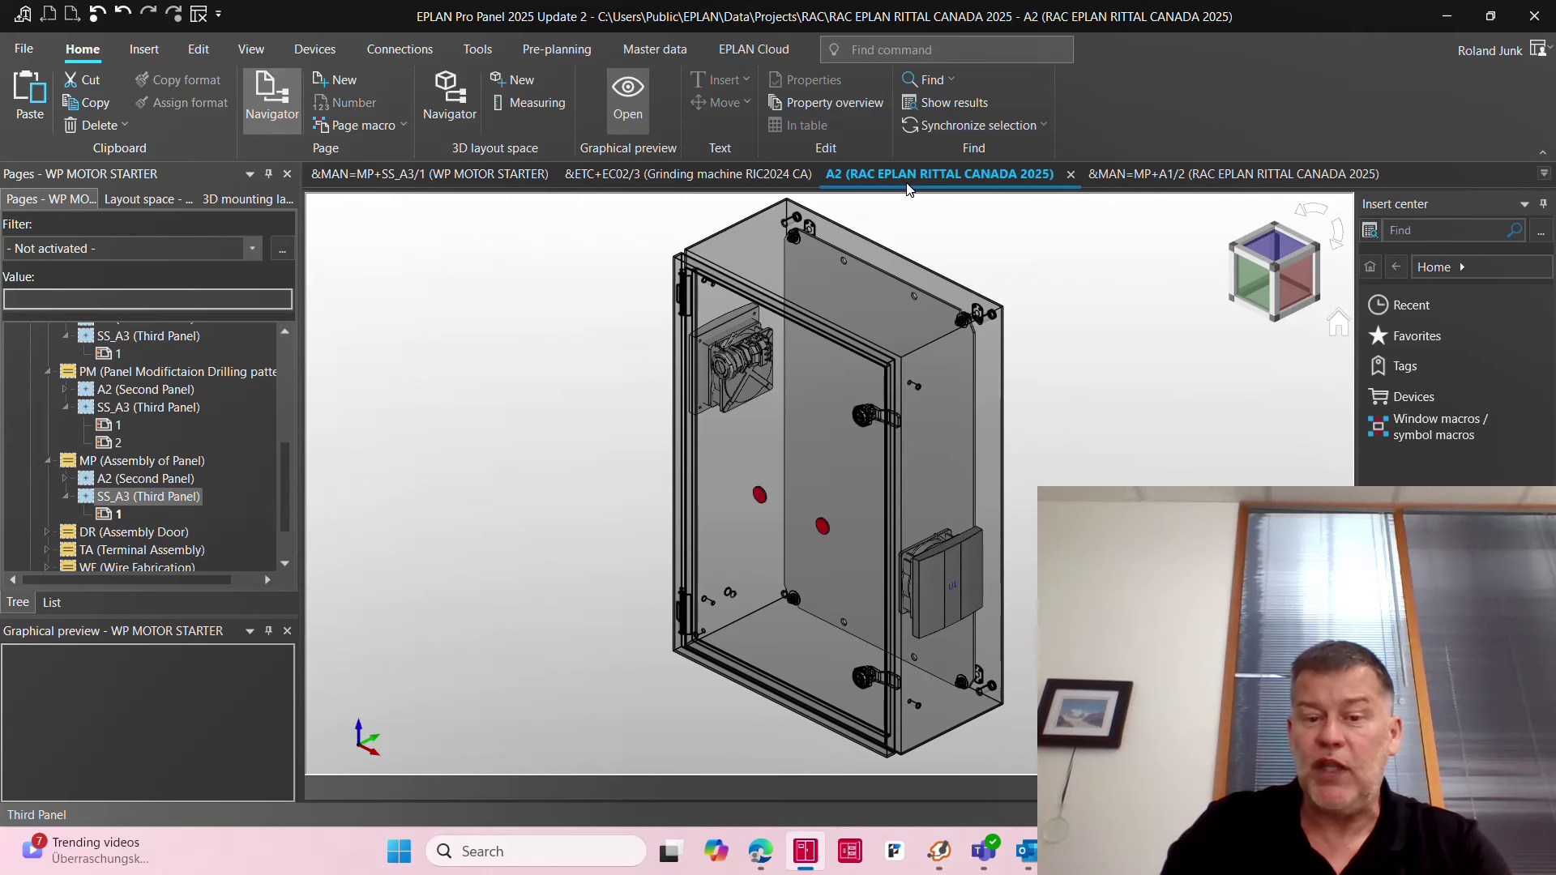
Step: Return to the WP MOTOR STARTER assembly page of SS_A3 and update its reports to refresh the outdated model view
{"action": "left_click", "coordinate": [1135, 184]}
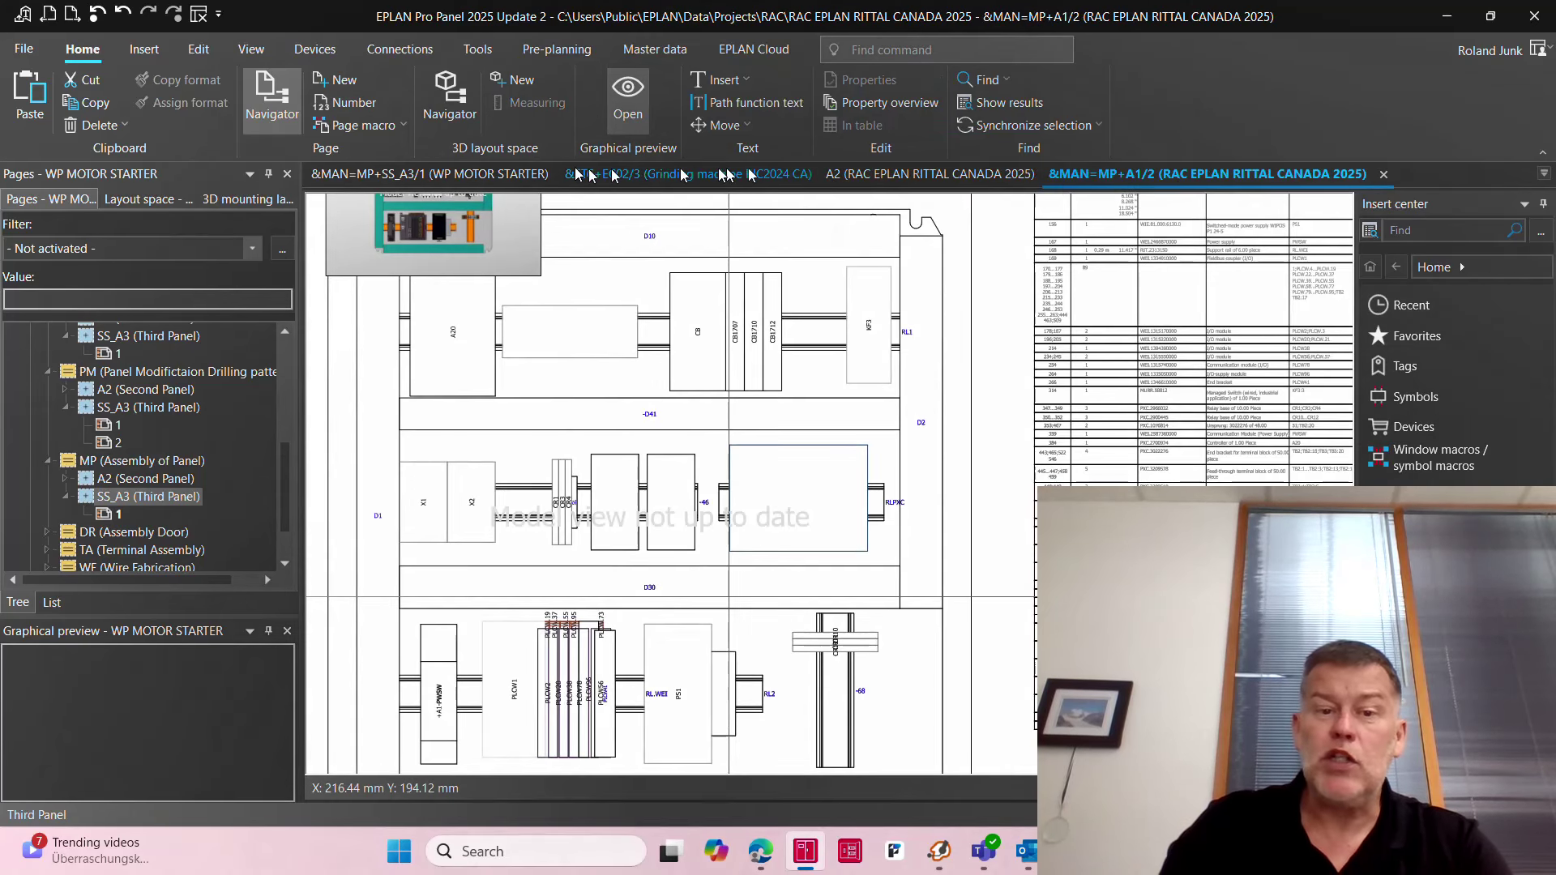
{"action": "left_click", "coordinate": [478, 173]}
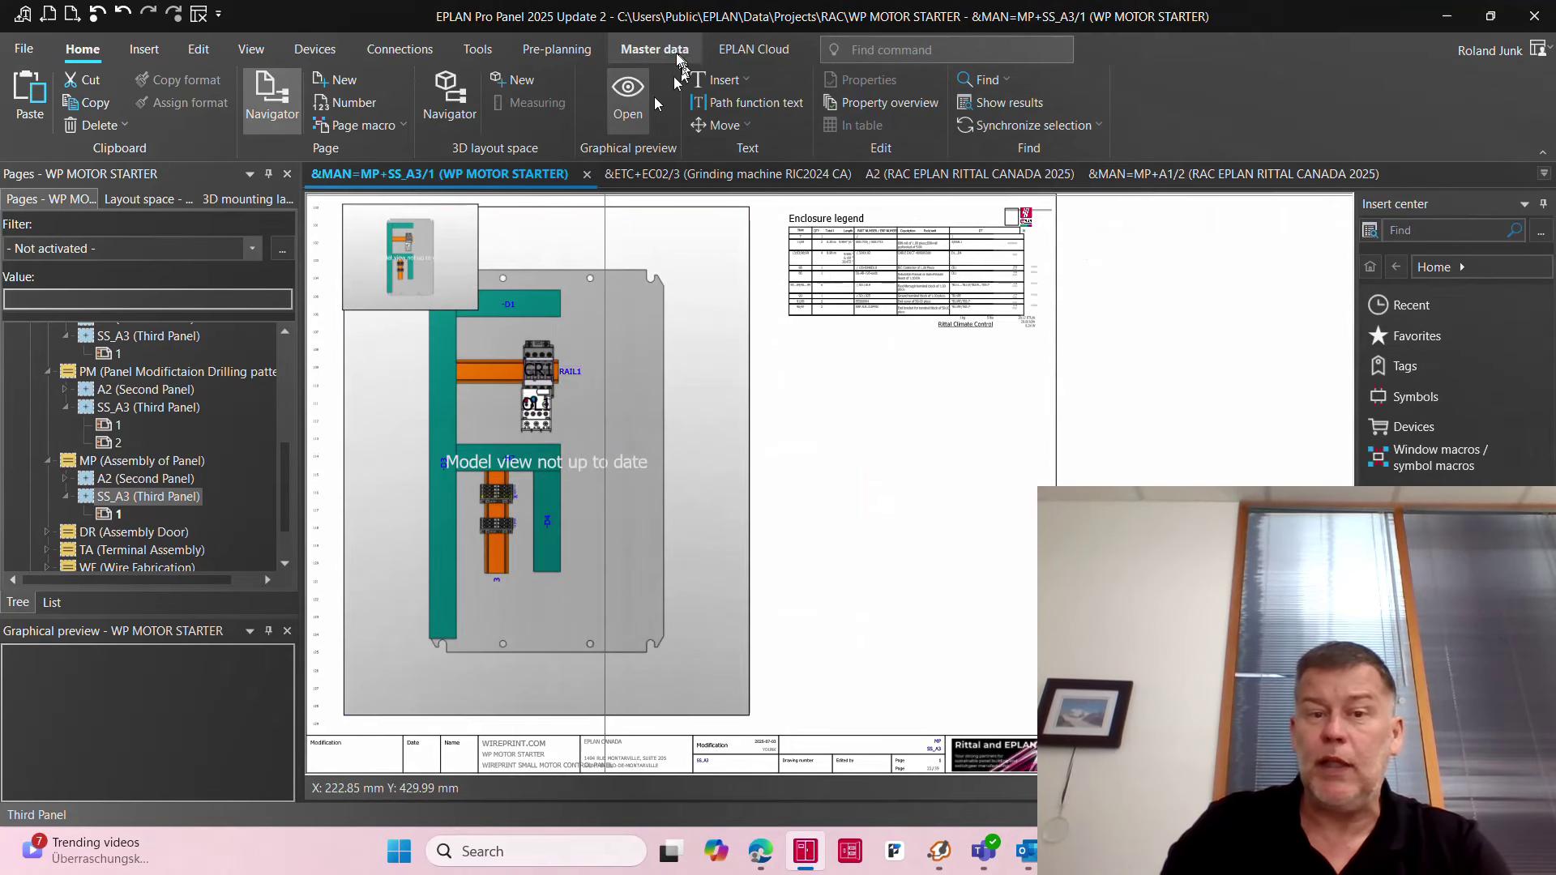
{"action": "left_click", "coordinate": [476, 49]}
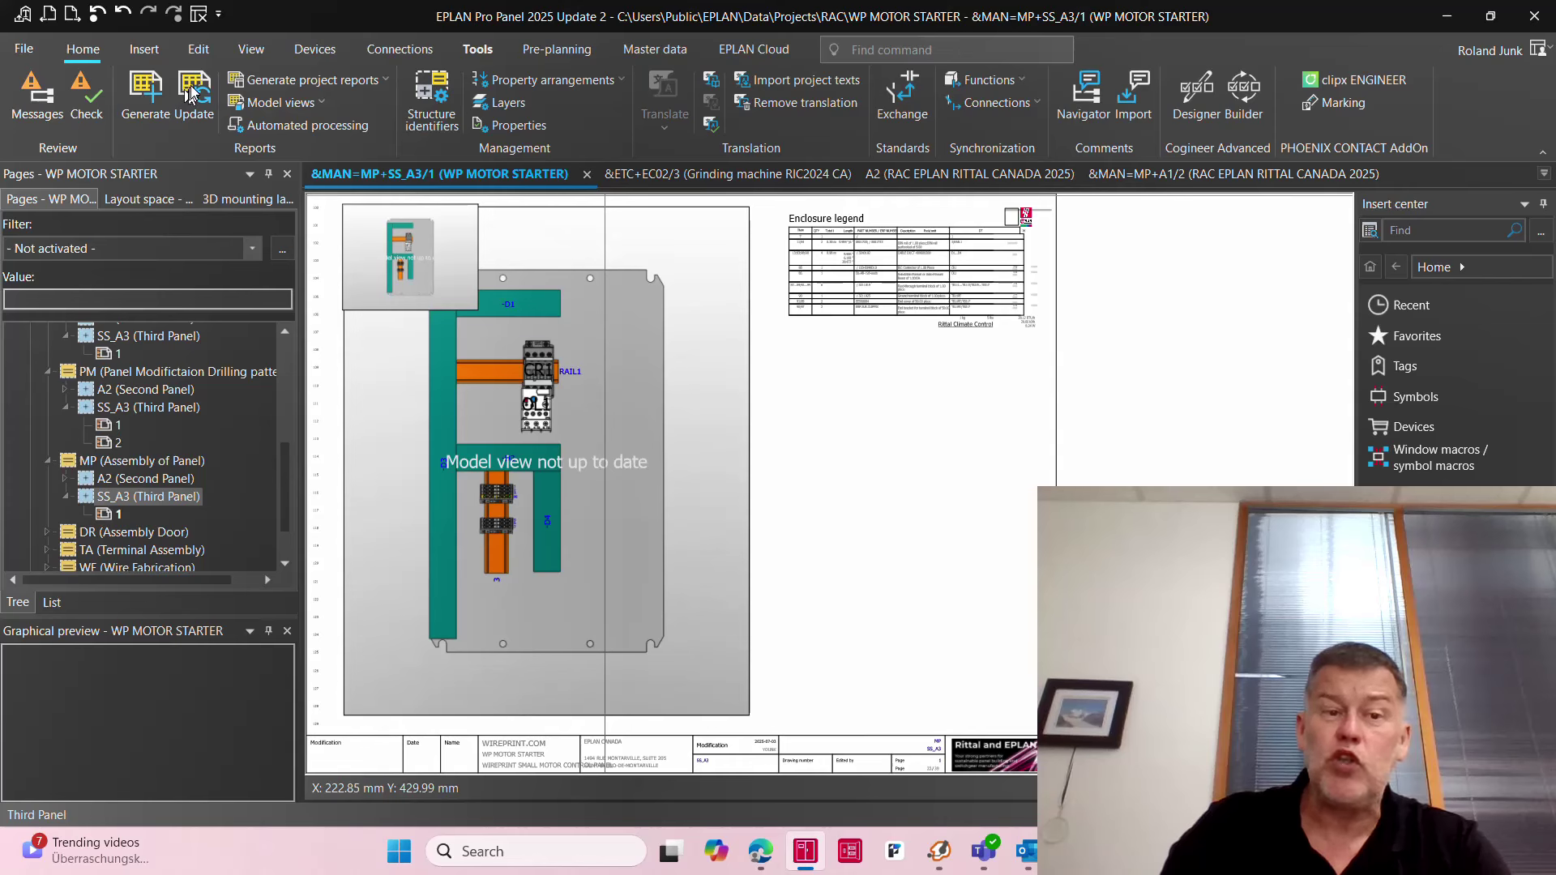
{"action": "left_click", "coordinate": [175, 111]}
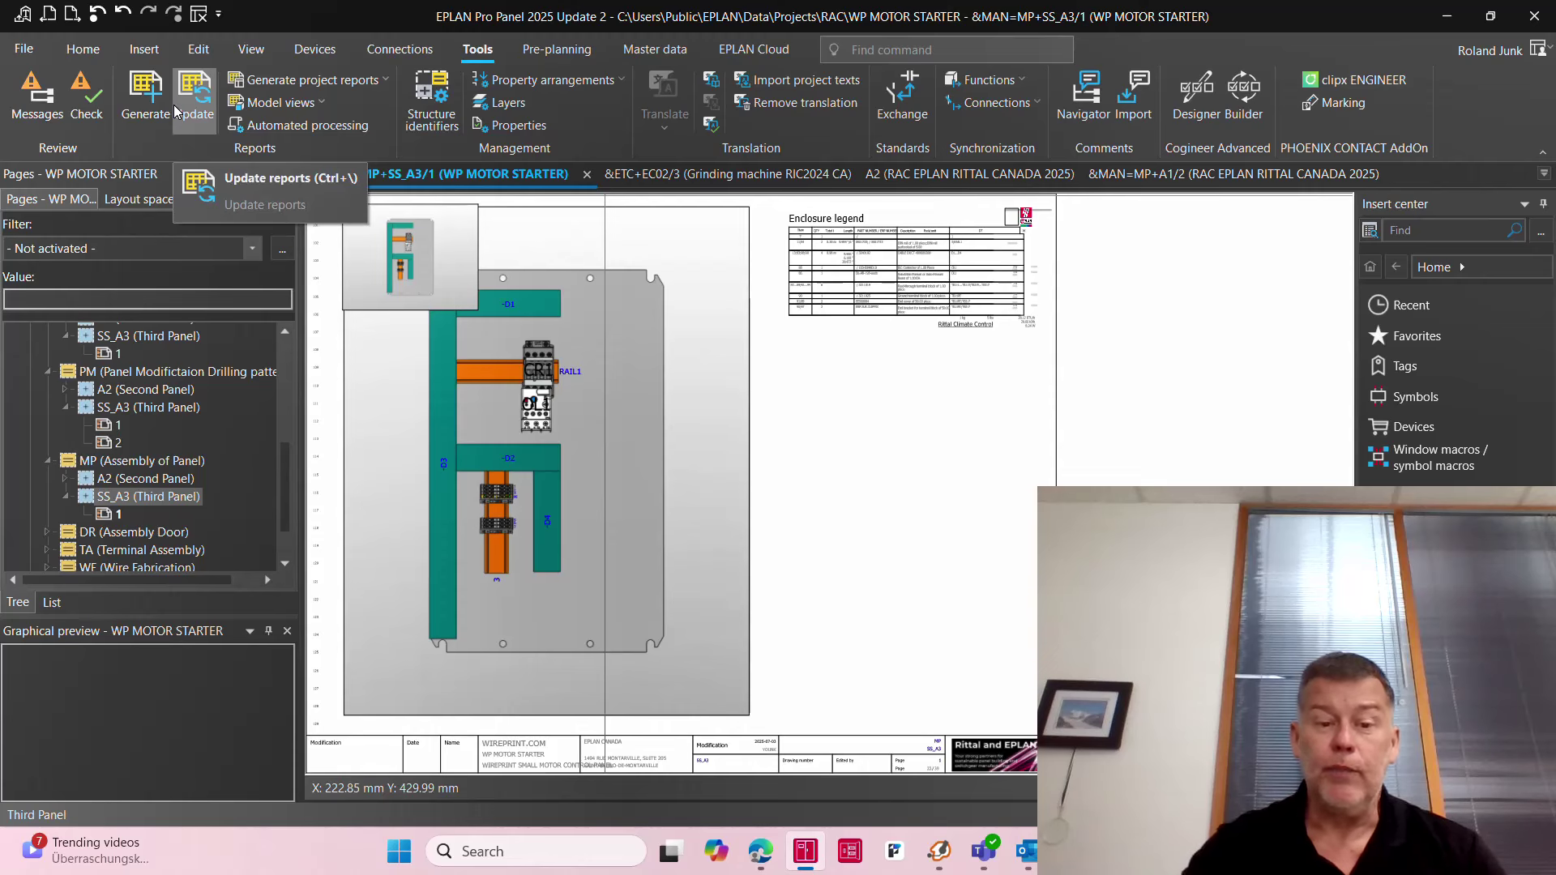
Step: Open the 3D view of the mounting panel model view on the SS_A3 assembly page
{"action": "left_click", "coordinate": [567, 484]}
{"action": "right_click", "coordinate": [567, 484]}
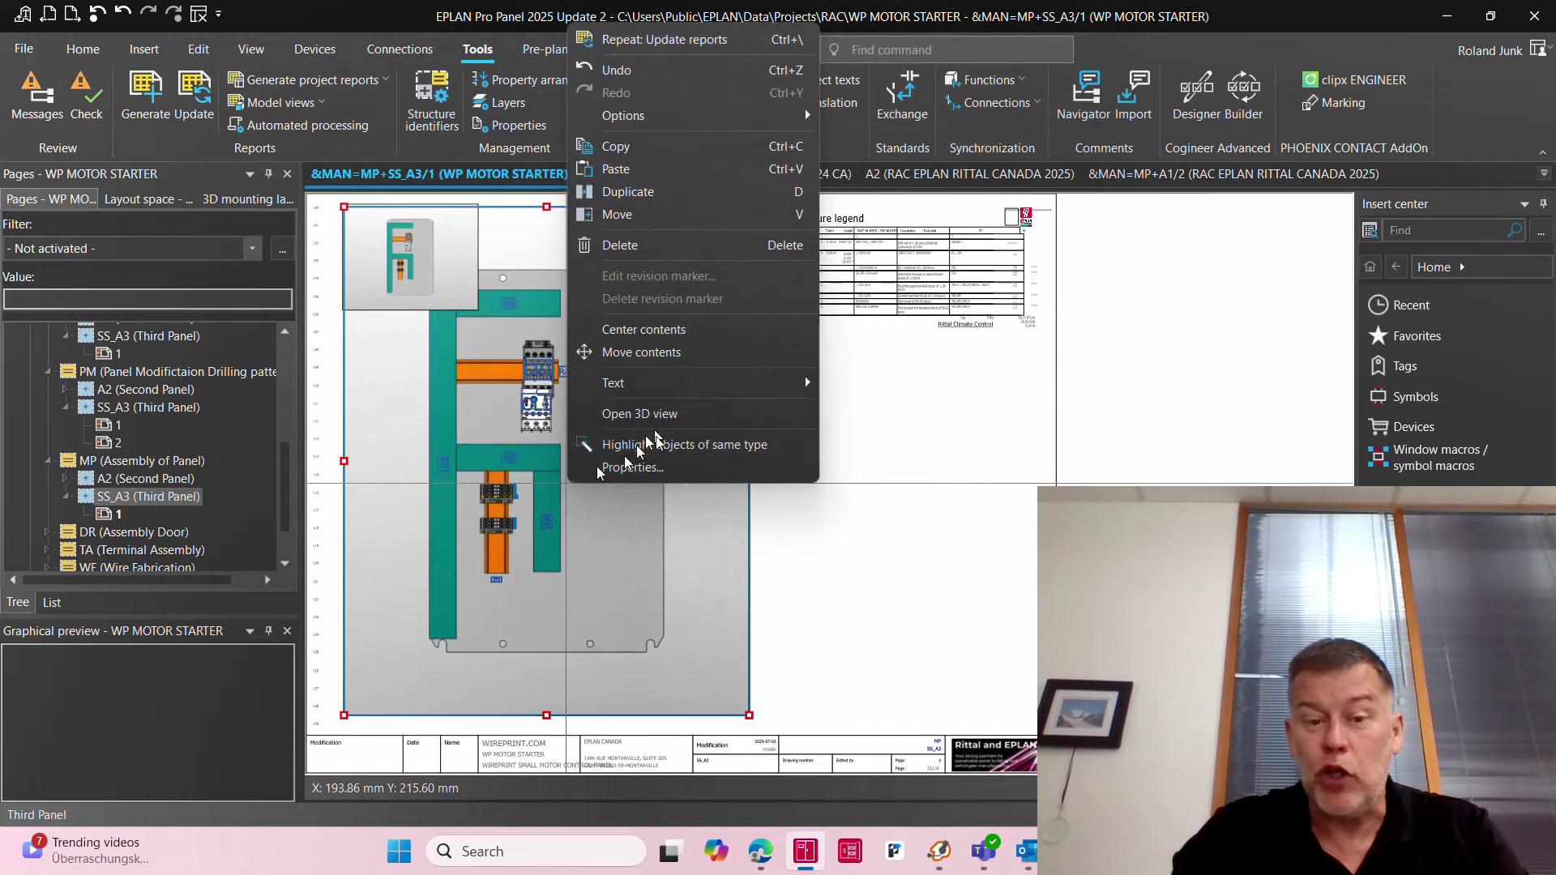
{"action": "left_click", "coordinate": [660, 413]}
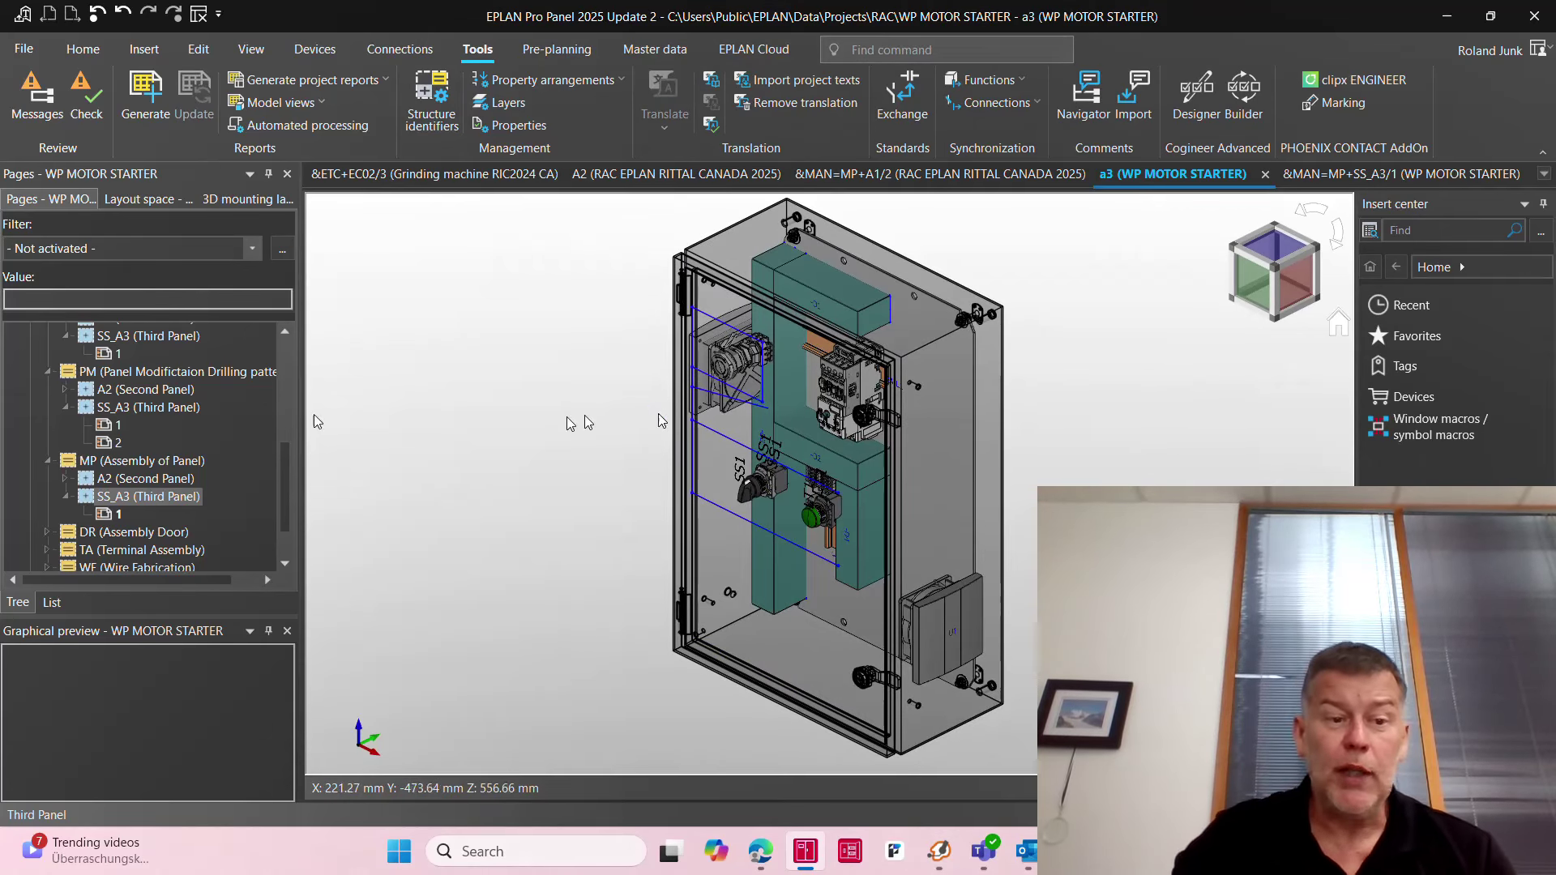
Step: Open schematic page 1 "Control Motor 120V mode" of SS_A3 (Third Panel) under E
{"action": "double_click", "coordinate": [111, 355]}
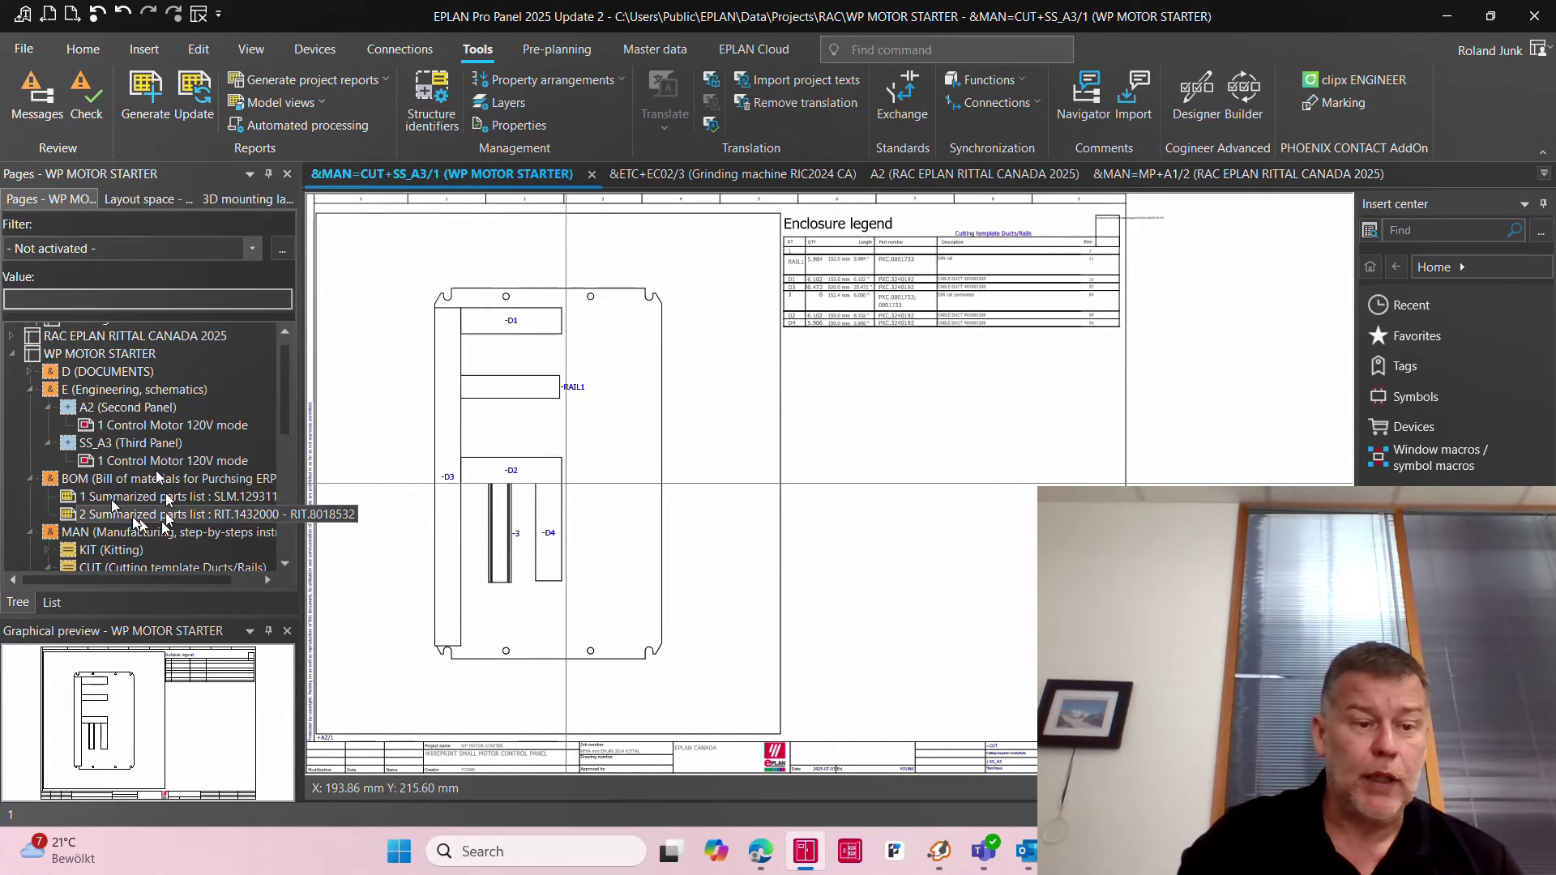
{"action": "left_click", "coordinate": [127, 462]}
{"action": "double_click", "coordinate": [128, 462]}
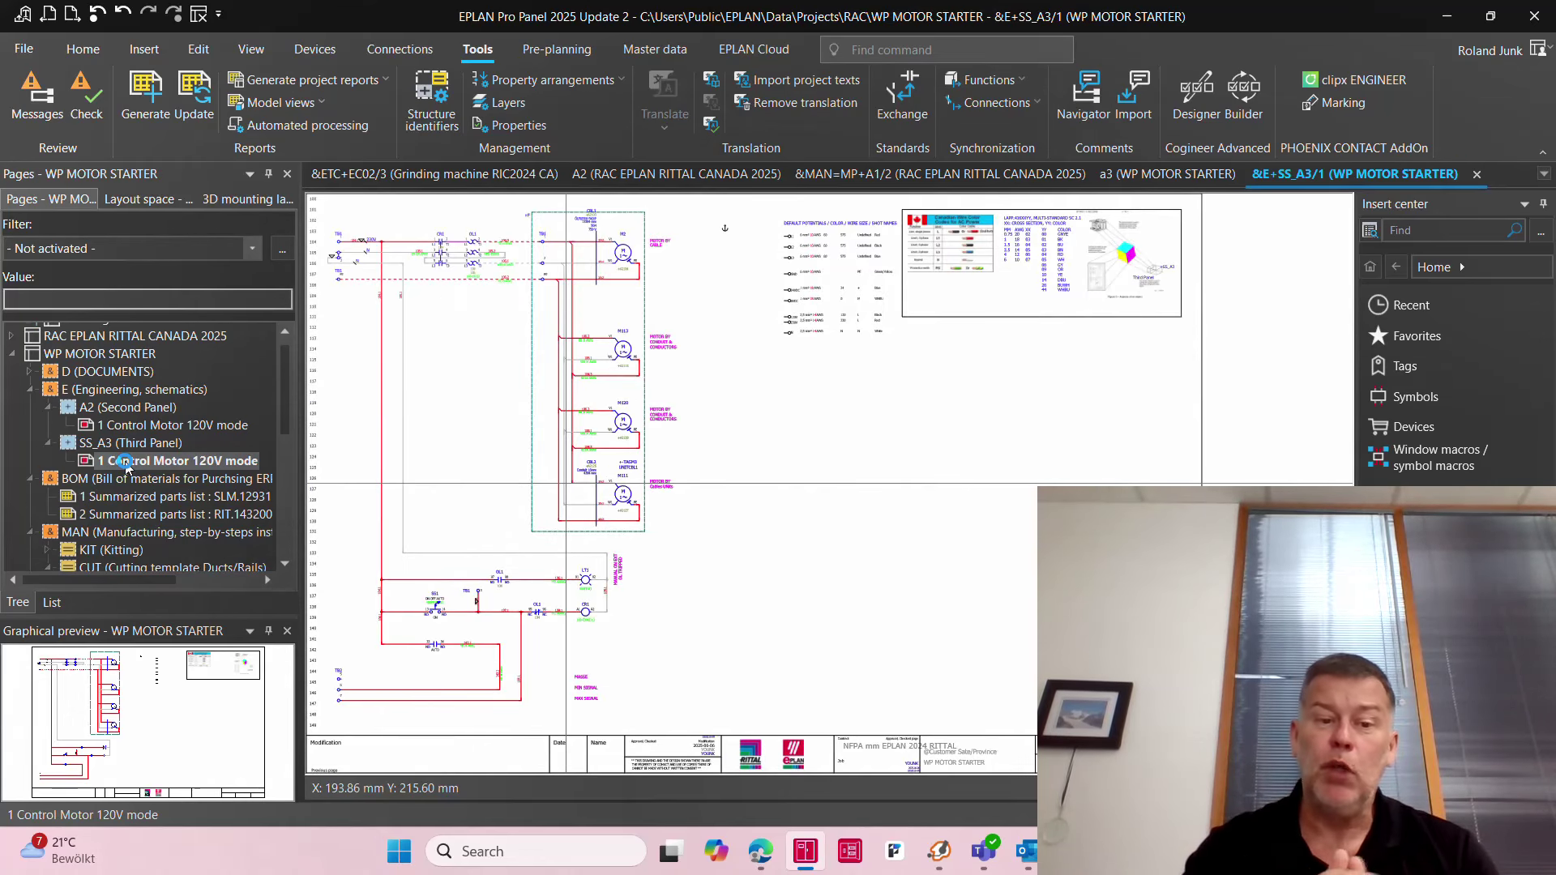
Step: Create multi-line schematic page 2 for SS_A3, extending the description to "Control Motor 120V mode mtr 2"
{"action": "right_click", "coordinate": [128, 462]}
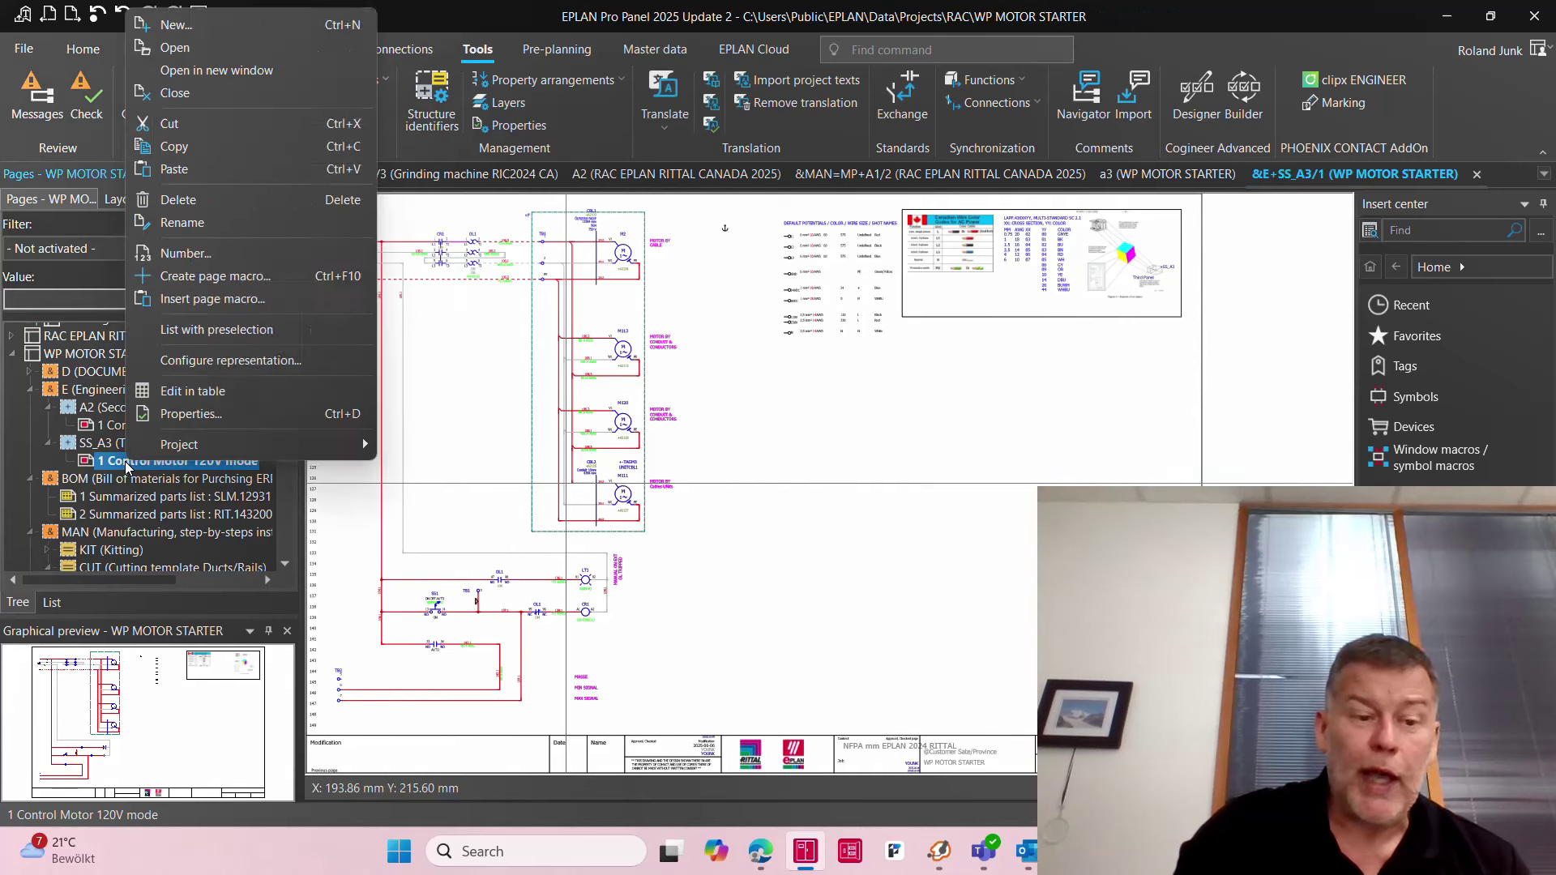
{"action": "left_click", "coordinate": [197, 31]}
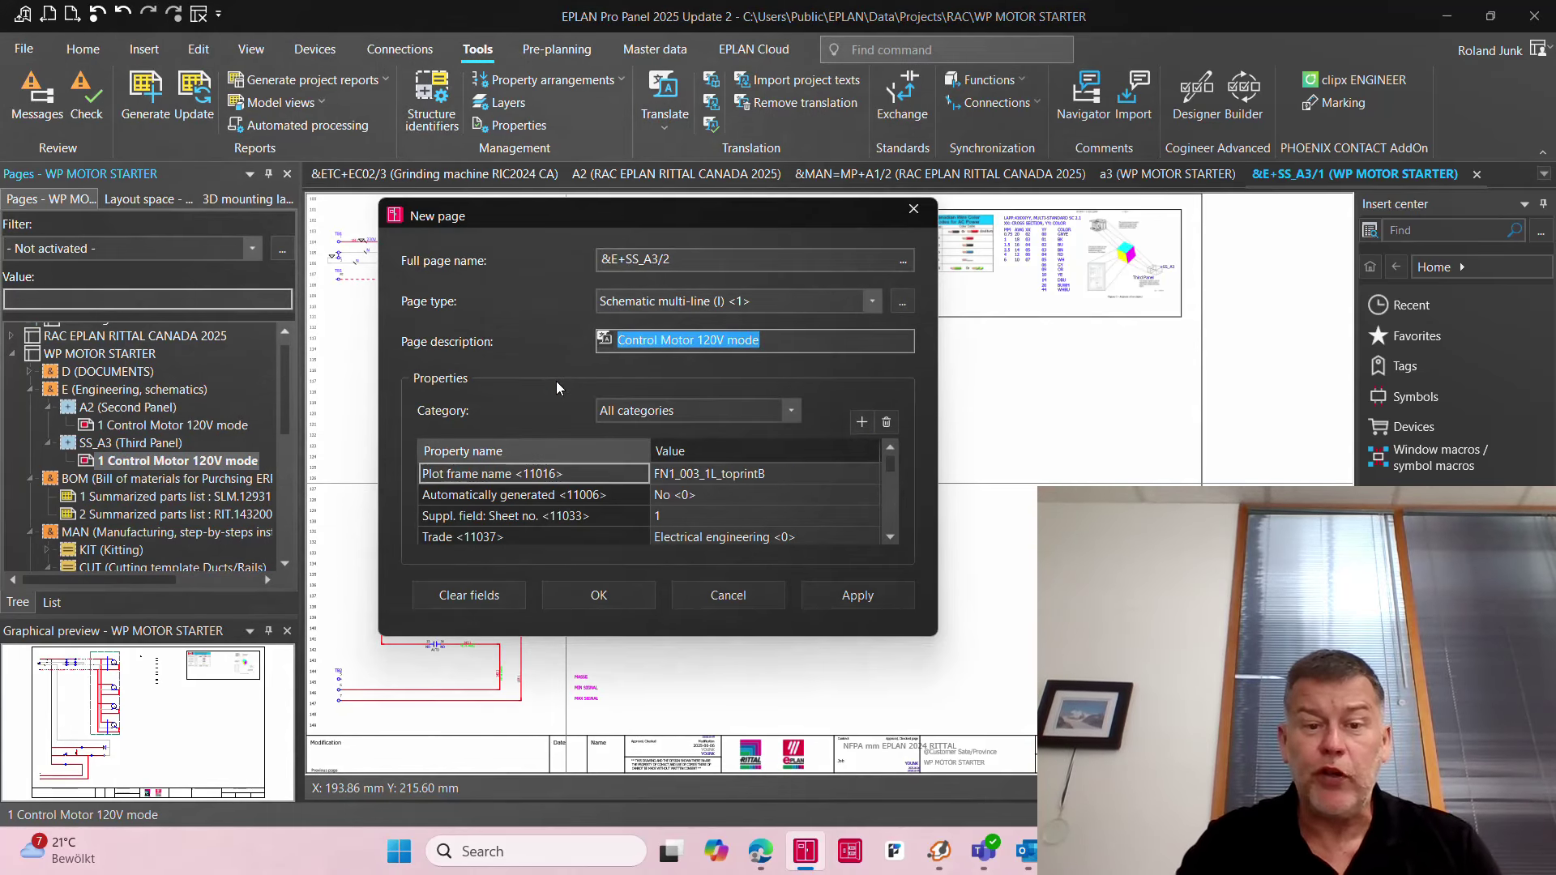
{"action": "key", "text": "End"}
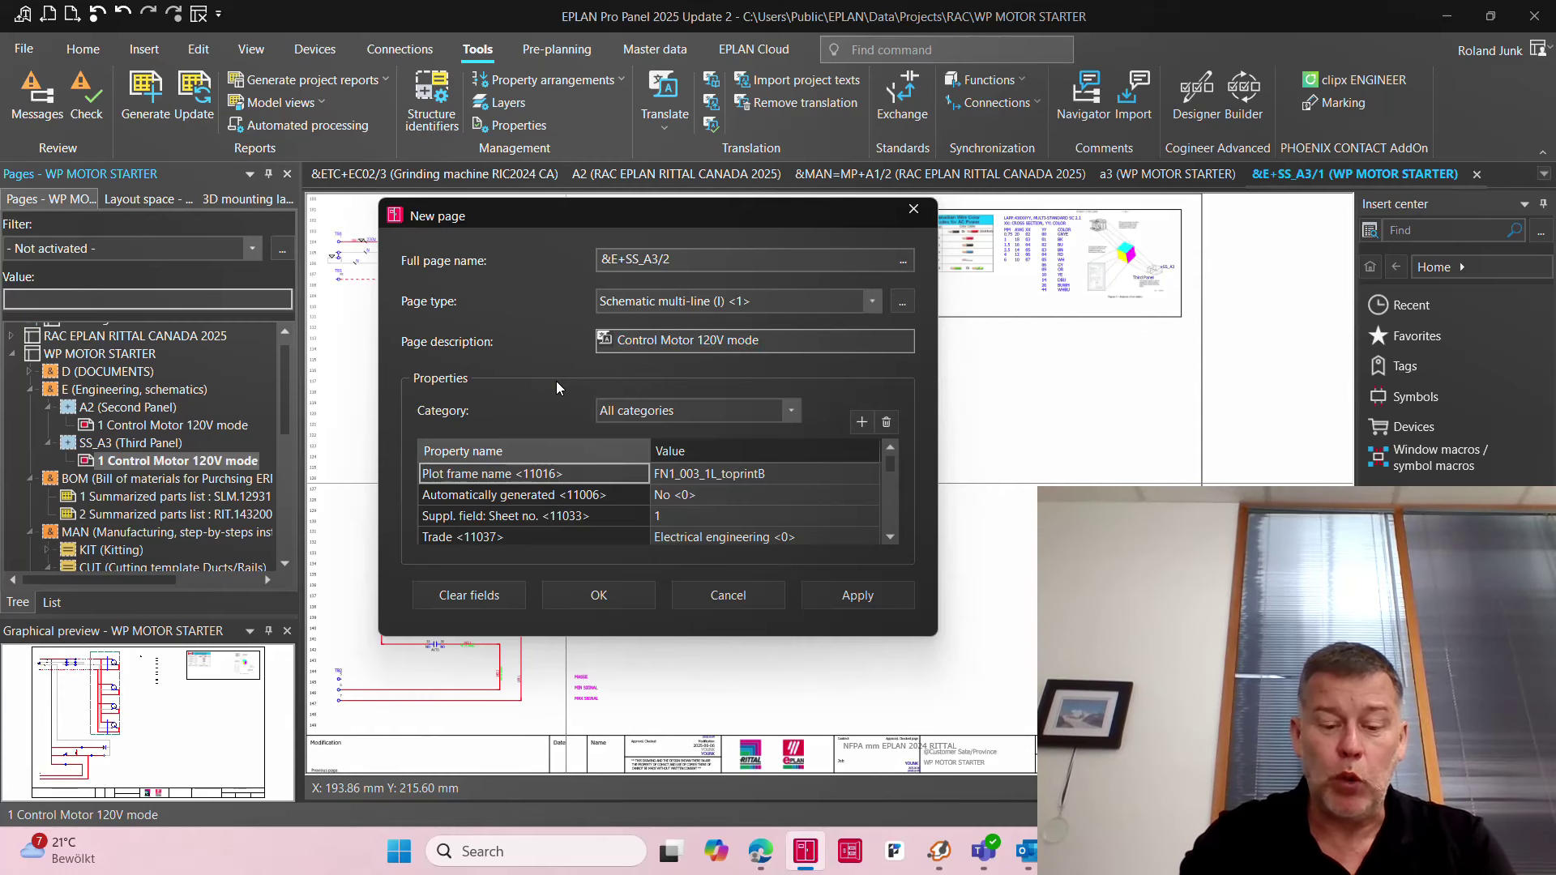
{"action": "type", "text": "mtr 2"}
{"action": "key", "text": "Return"}
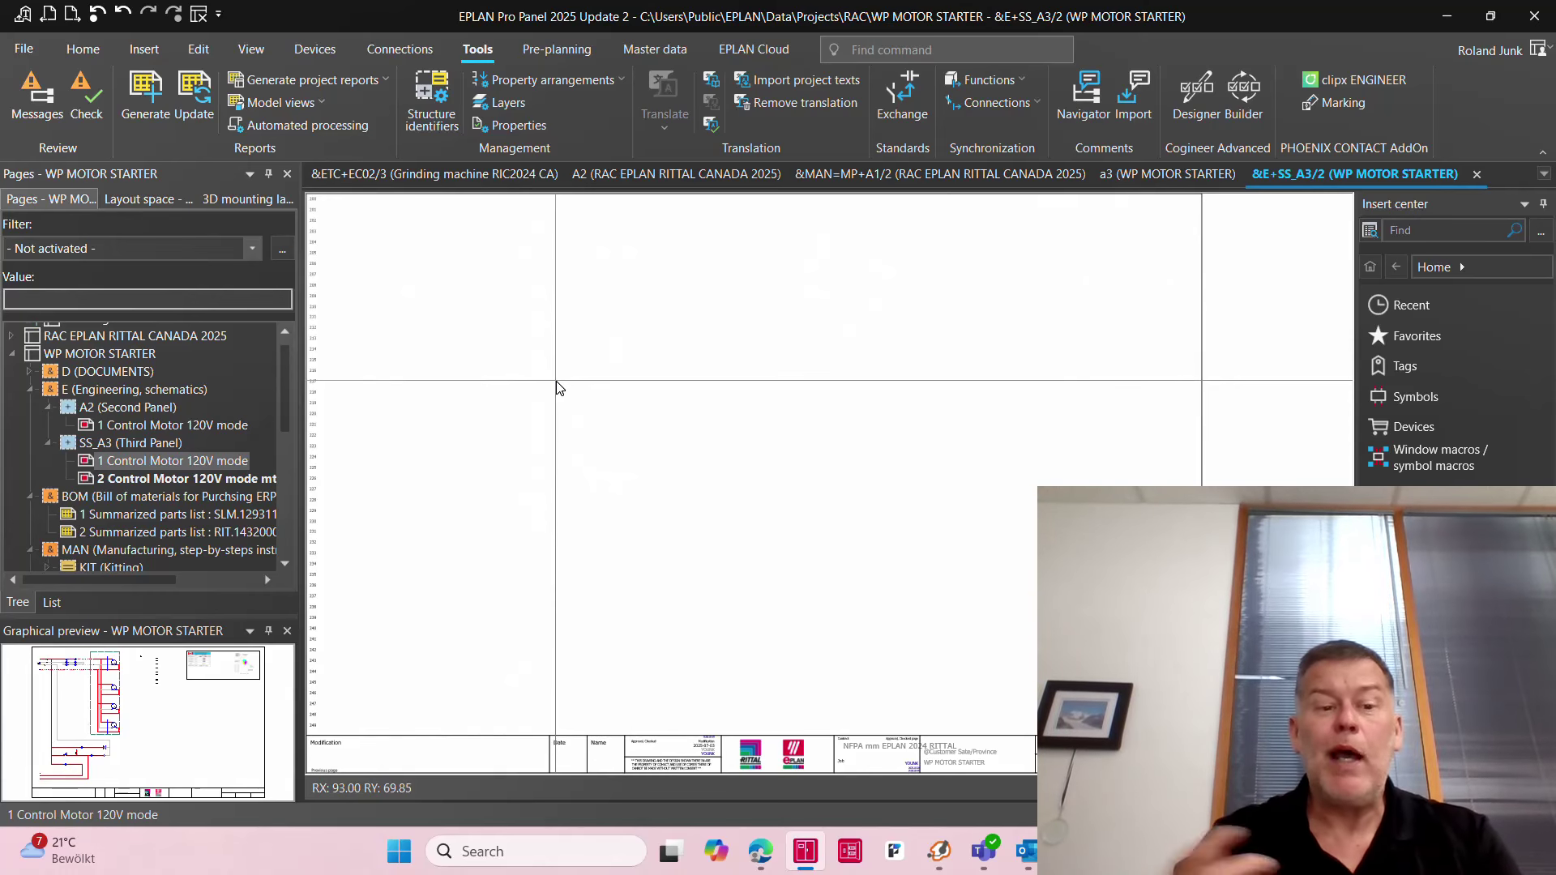
{"action": "left_click", "coordinate": [1451, 340]}
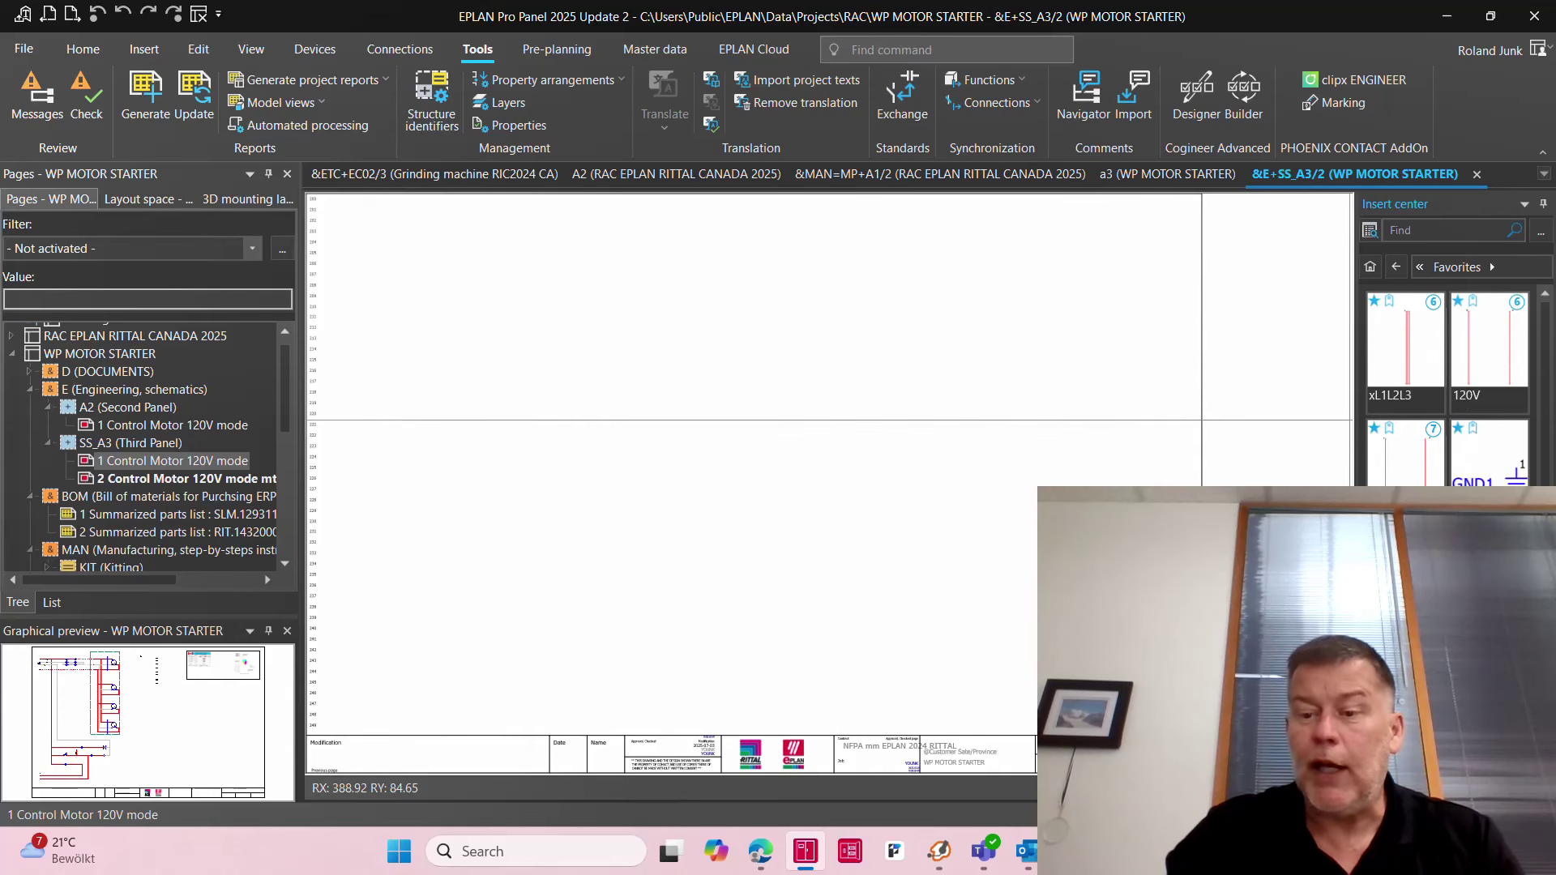
{"action": "left_click", "coordinate": [1411, 730]}
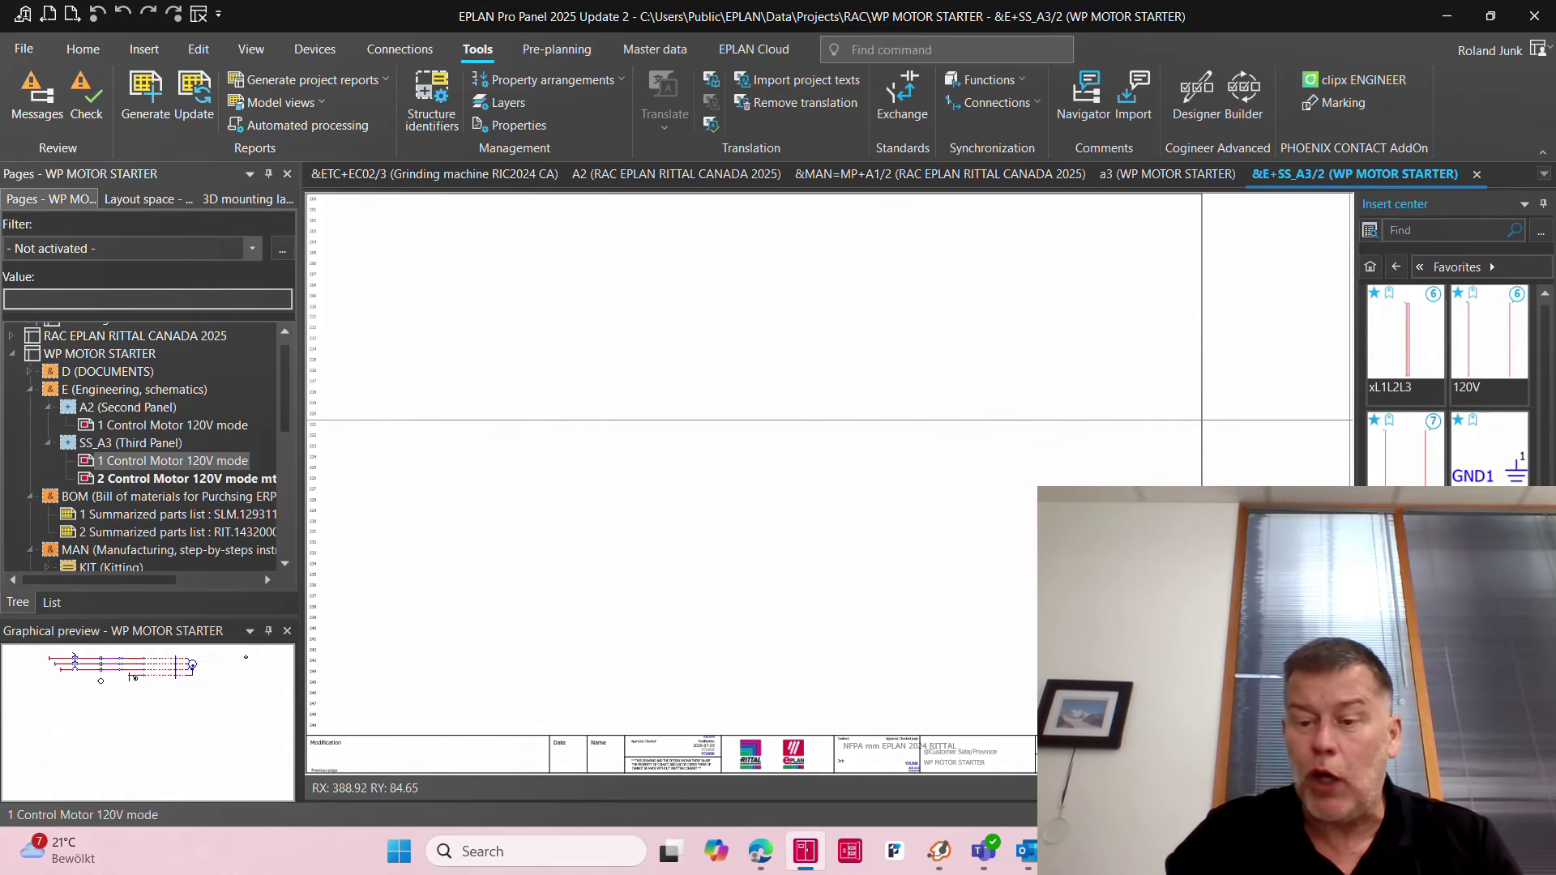
{"action": "left_click", "coordinate": [589, 323]}
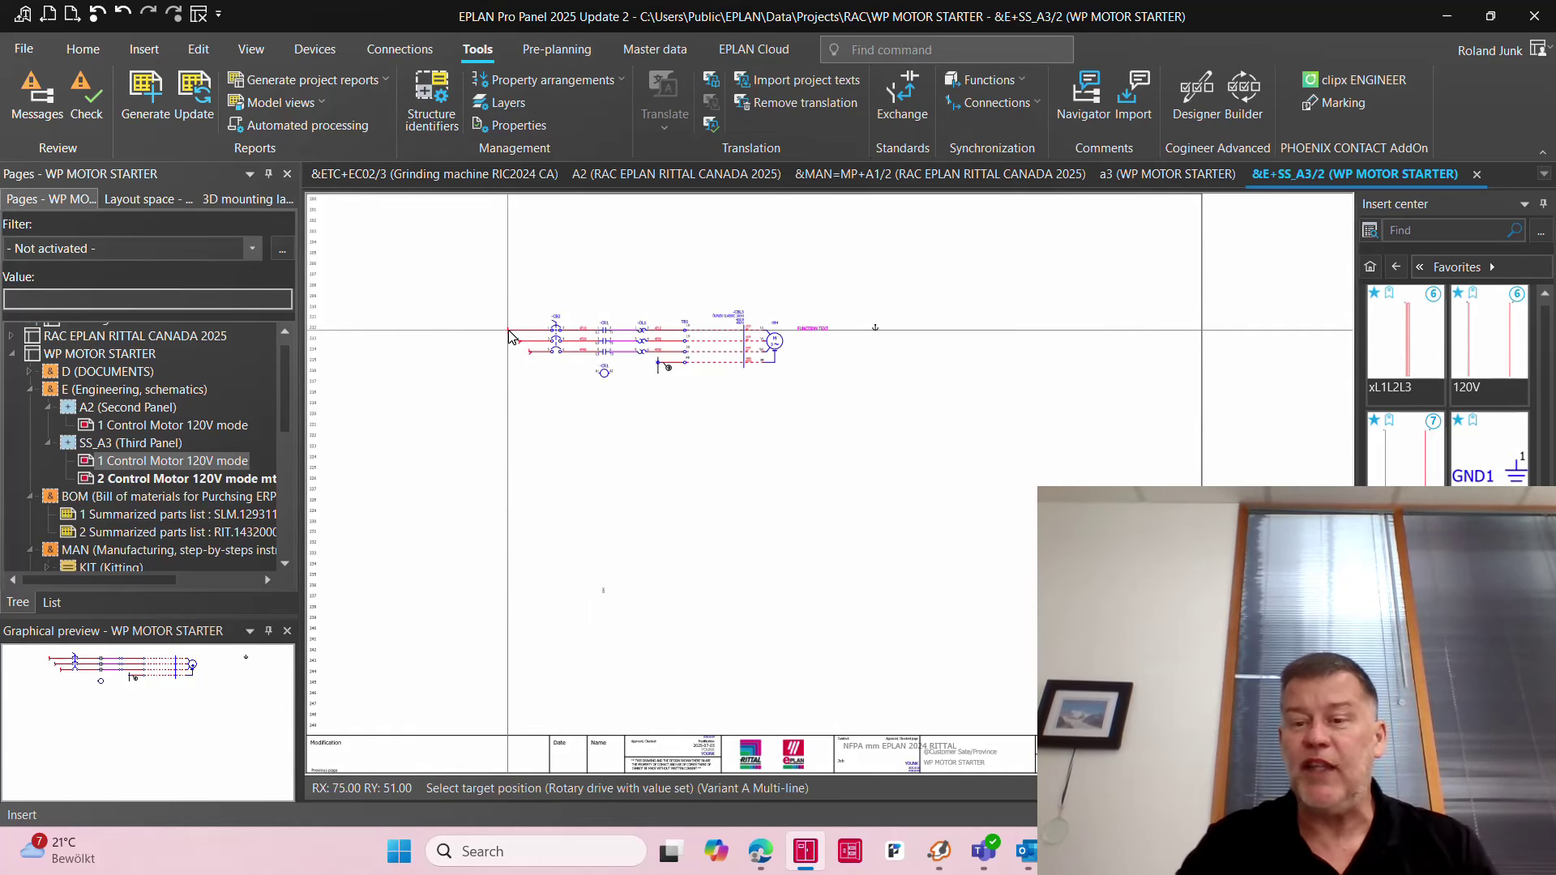
{"action": "key", "text": "Escape"}
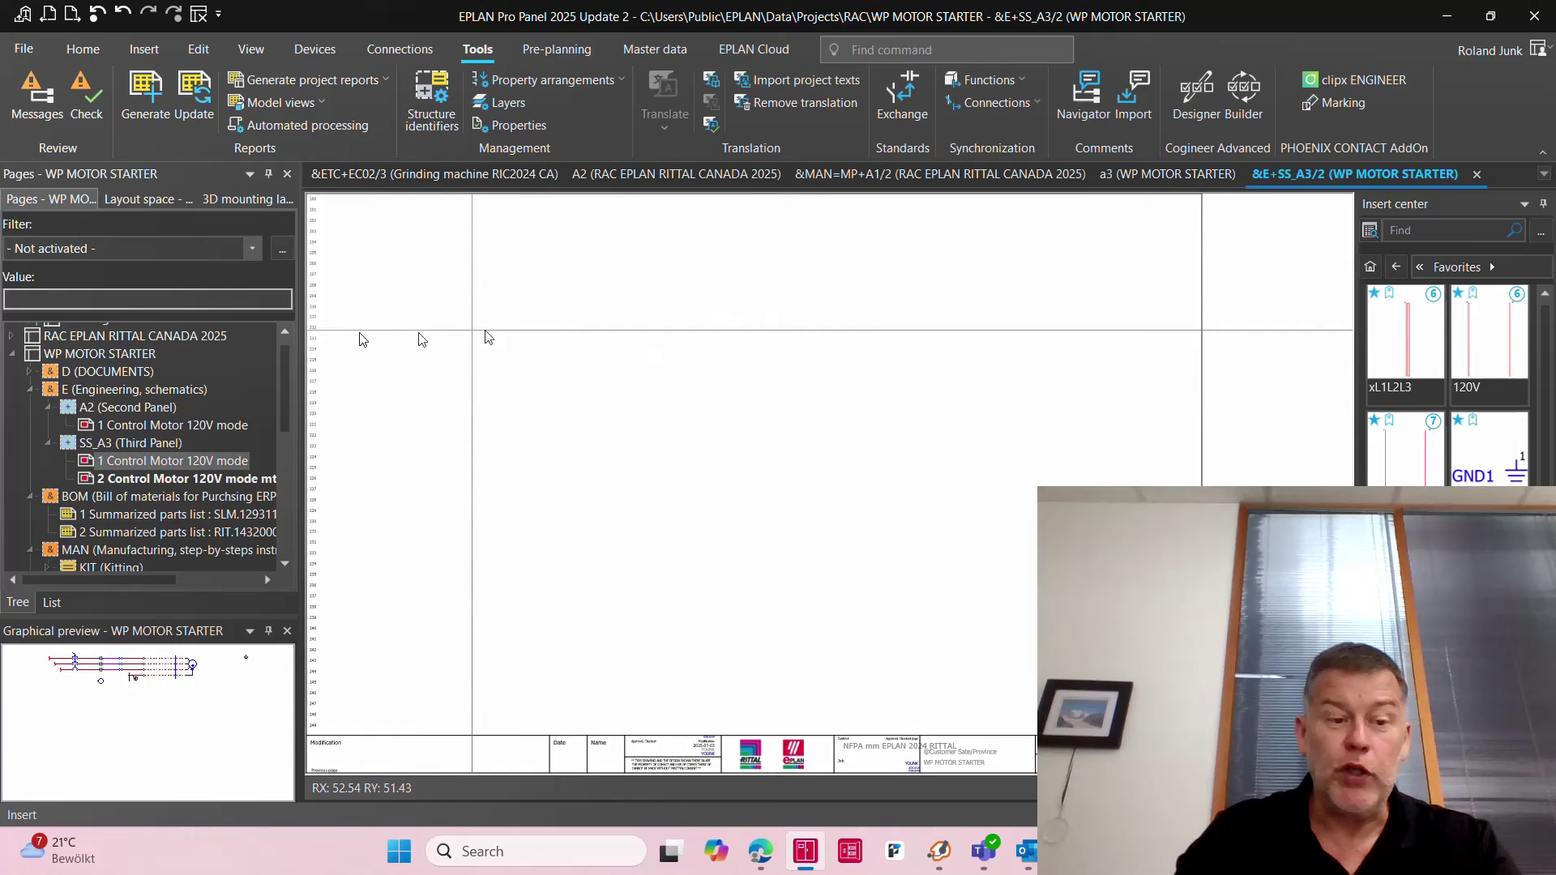
Step: Copy the complete motor control circuit from SS_A3 schematic page 1 and paste it at the same position on page 2
{"action": "left_click", "coordinate": [222, 462]}
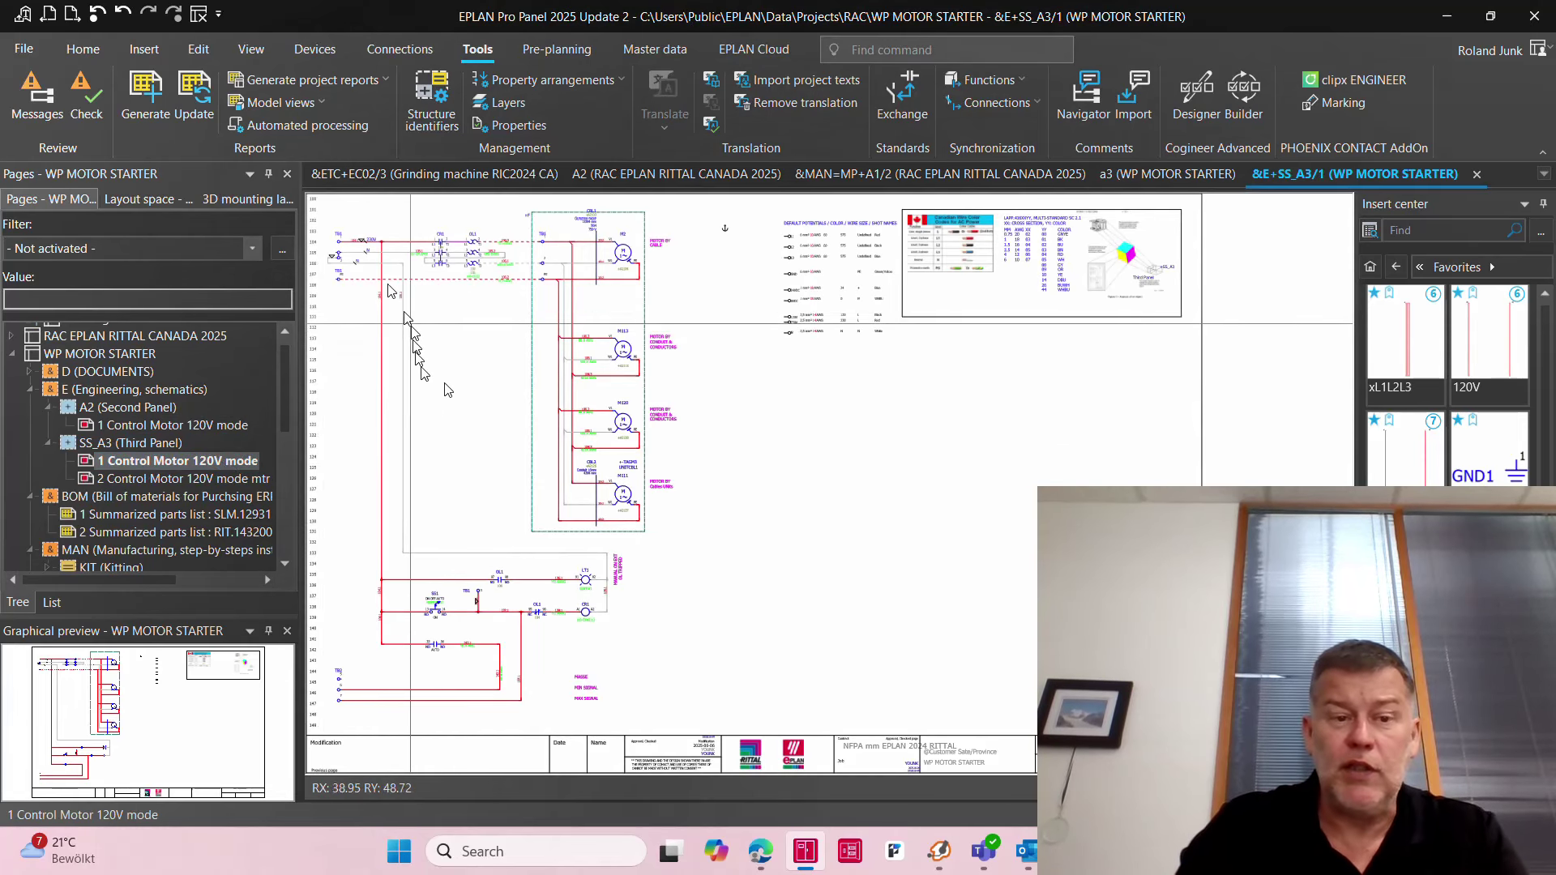
{"action": "left_click_drag", "start_coordinate": [322, 205], "coordinate": [728, 720]}
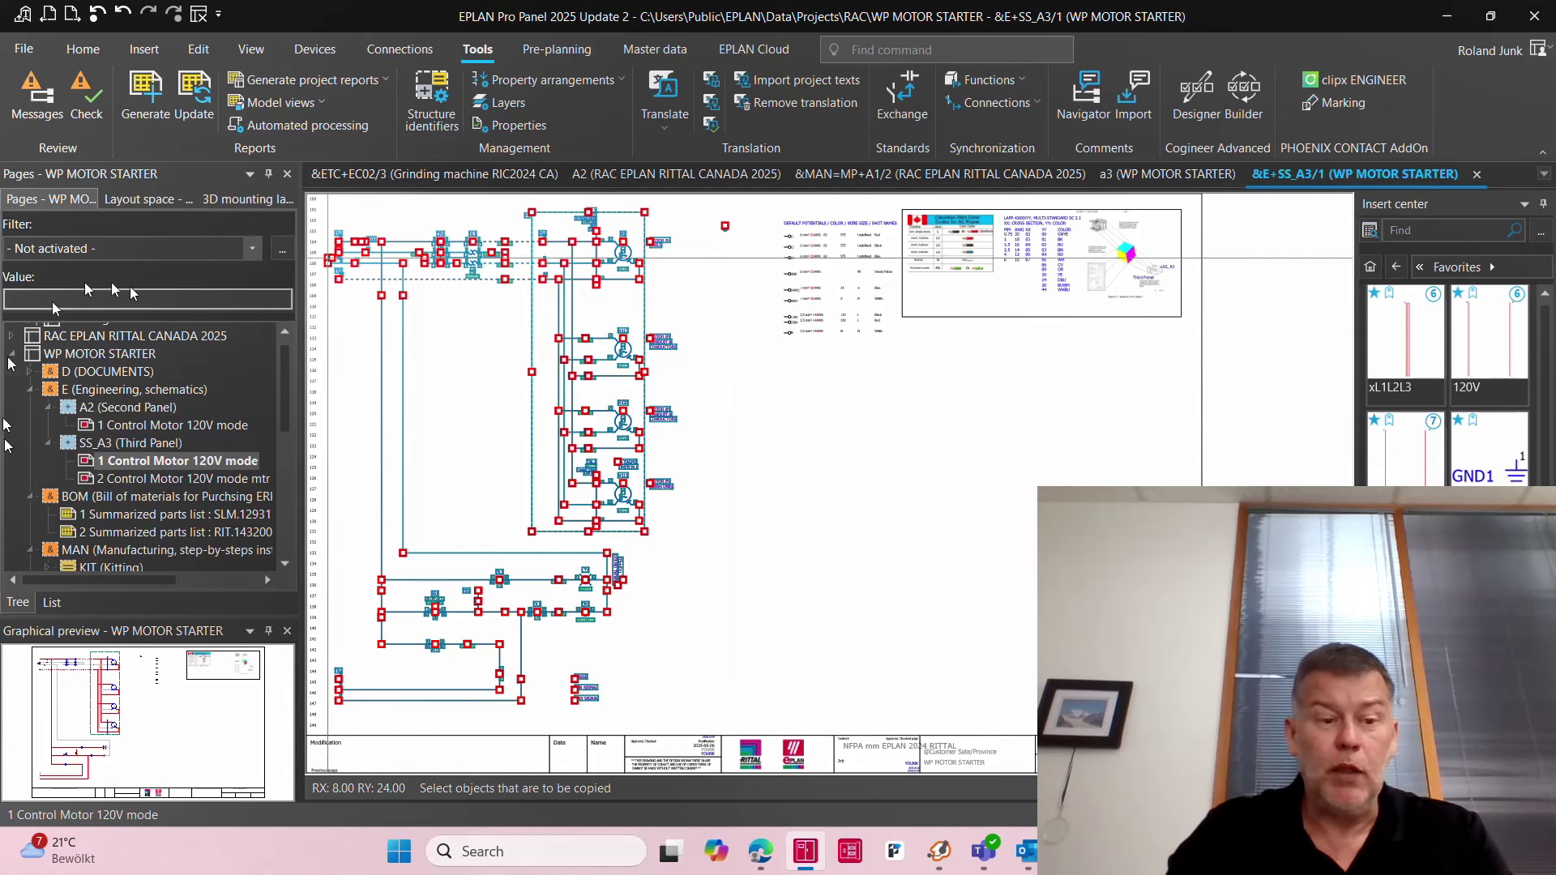
{"action": "left_click", "coordinate": [157, 479]}
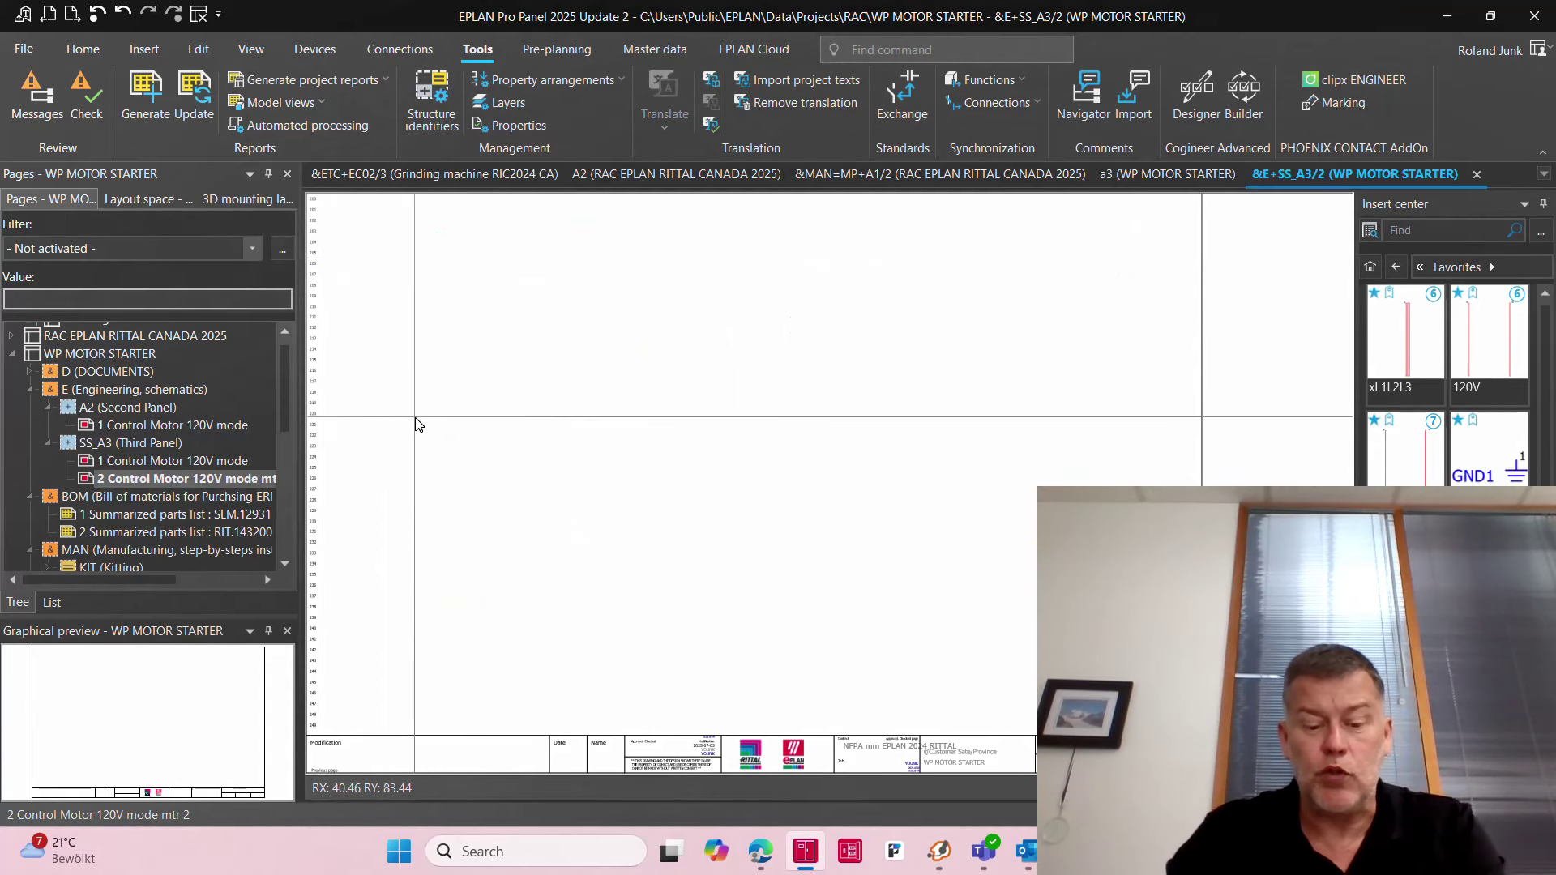
{"action": "key", "text": "ctrl+v"}
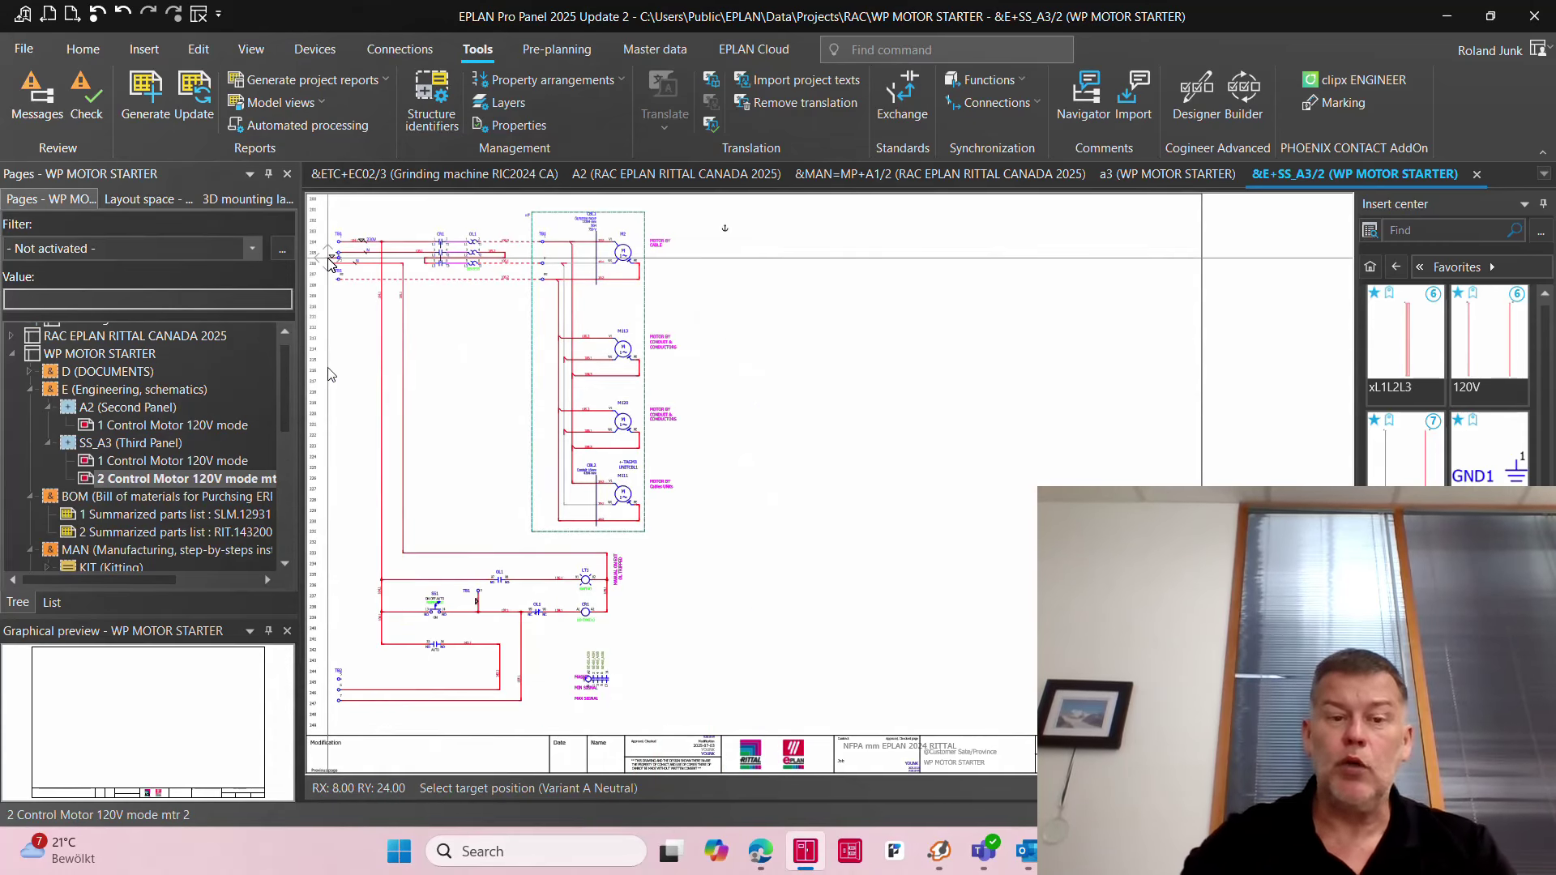
{"action": "left_click", "coordinate": [330, 263]}
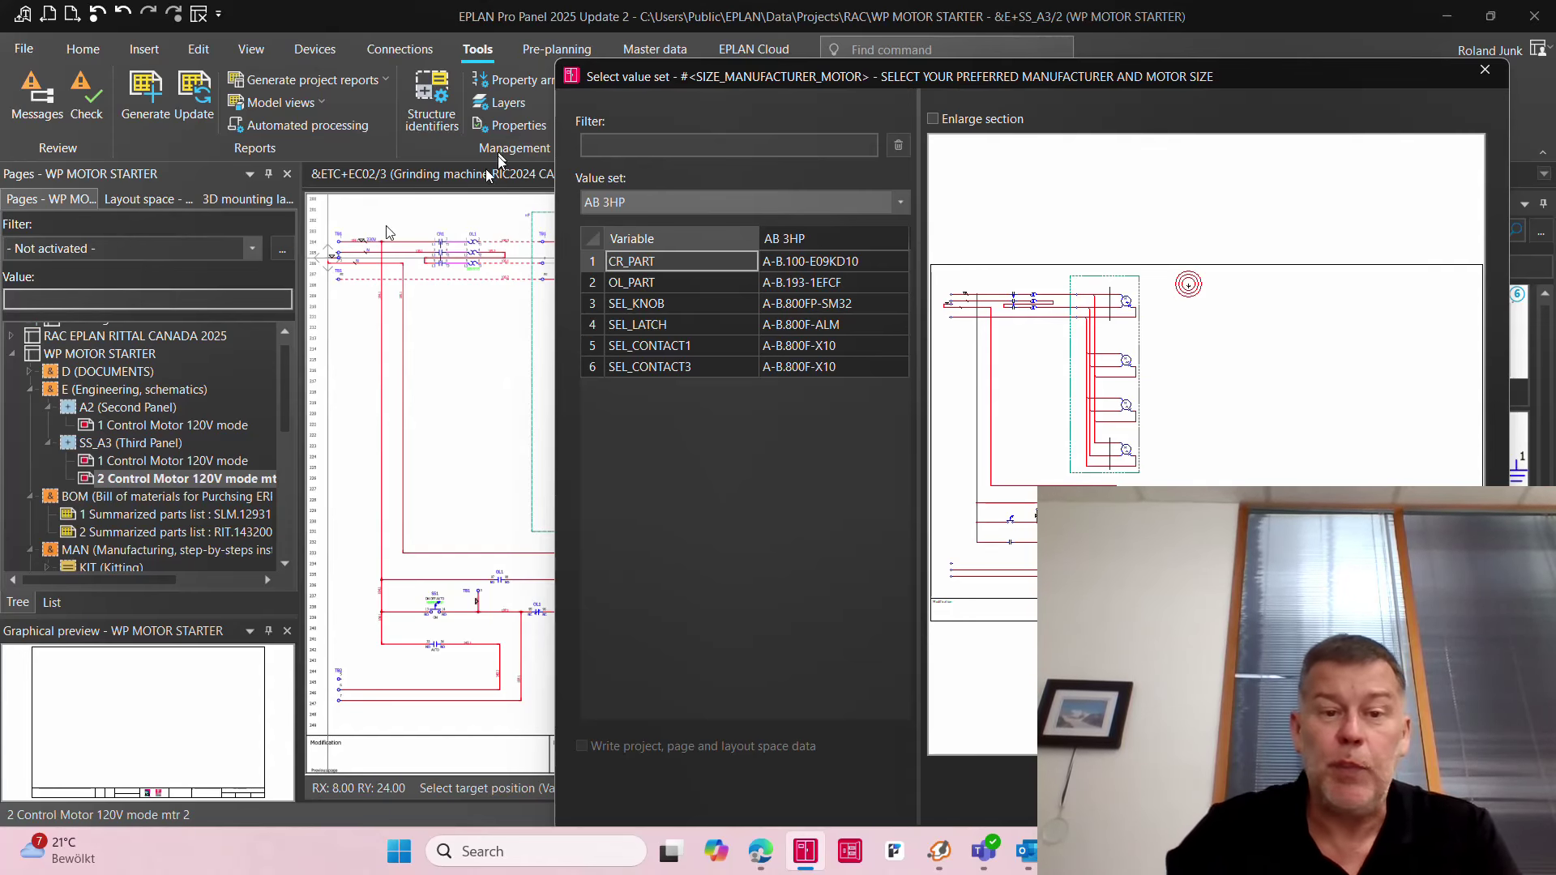
Step: Keep the AB 3HP value set for the pasted motor circuit and insert it with the Number option in NFPA Numbering format
{"action": "left_click", "coordinate": [687, 207]}
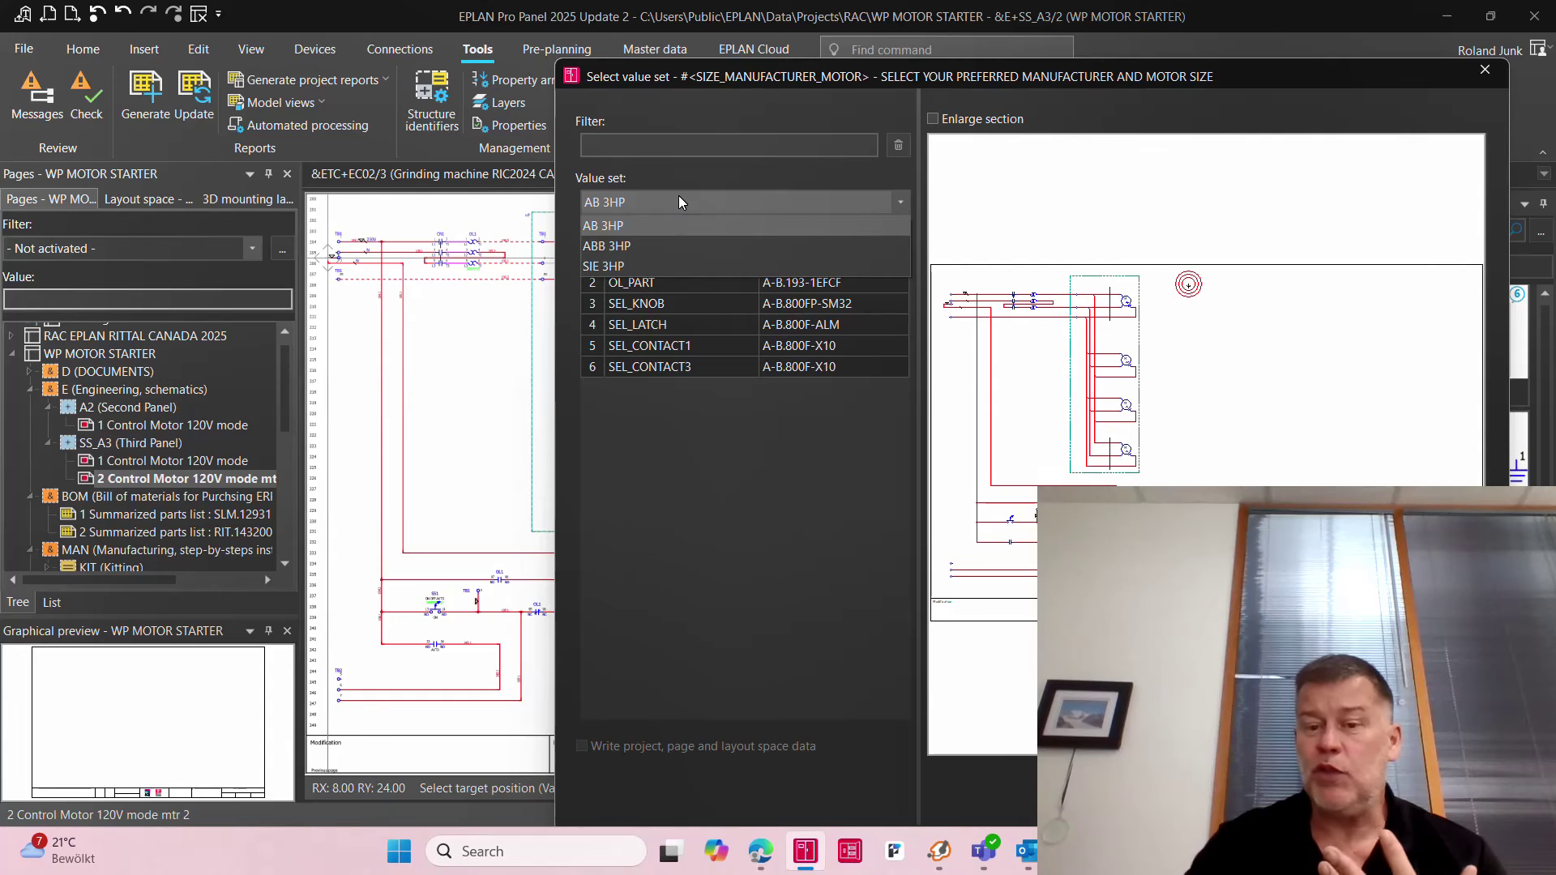
{"action": "left_click", "coordinate": [733, 454]}
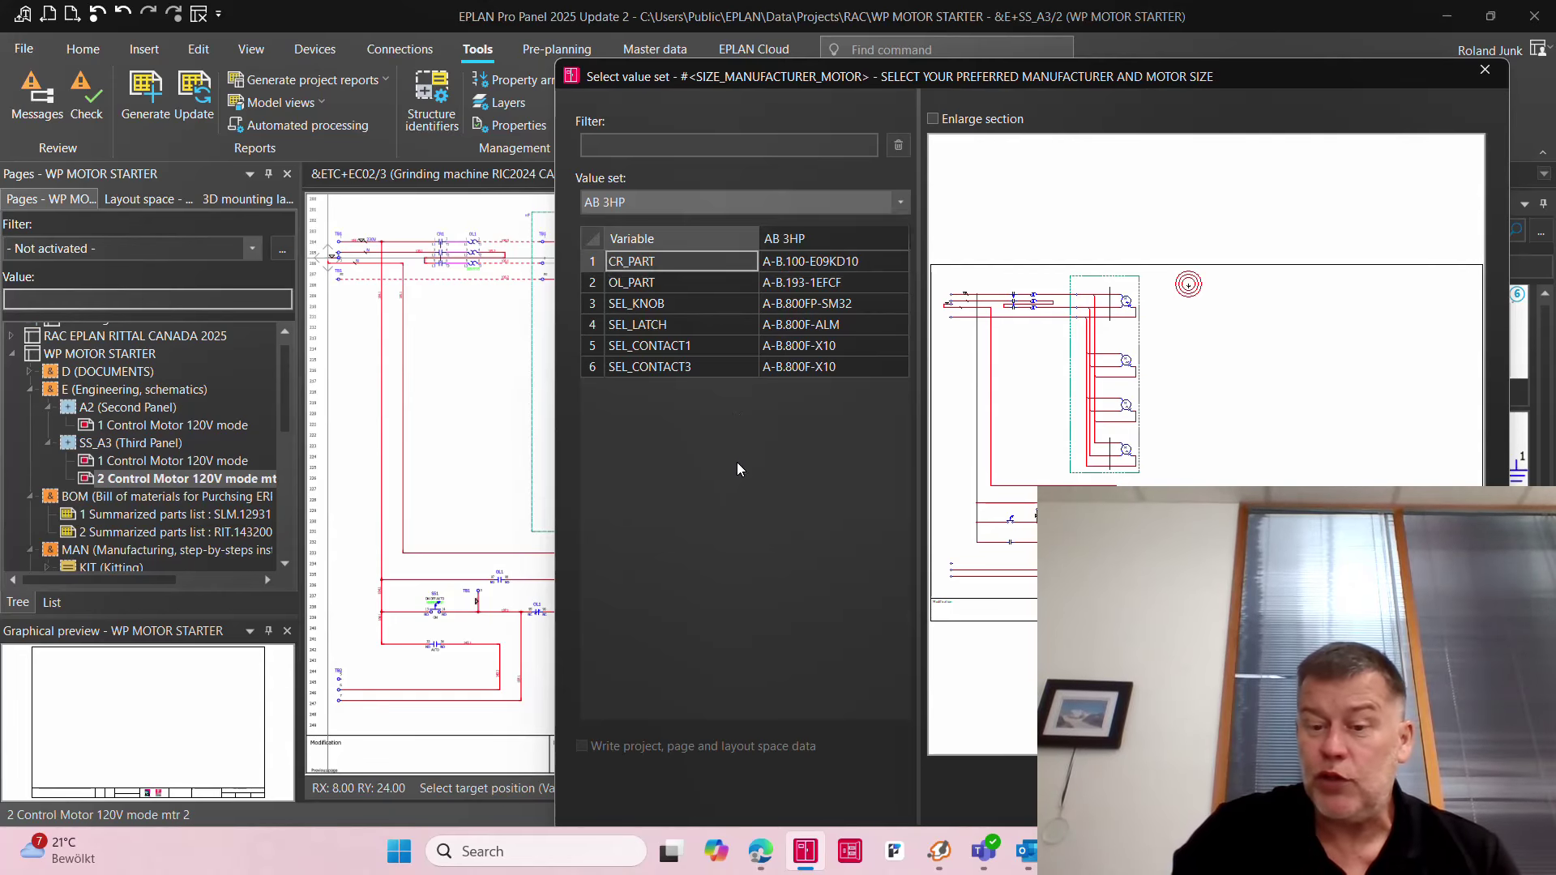
{"action": "key", "text": "Return"}
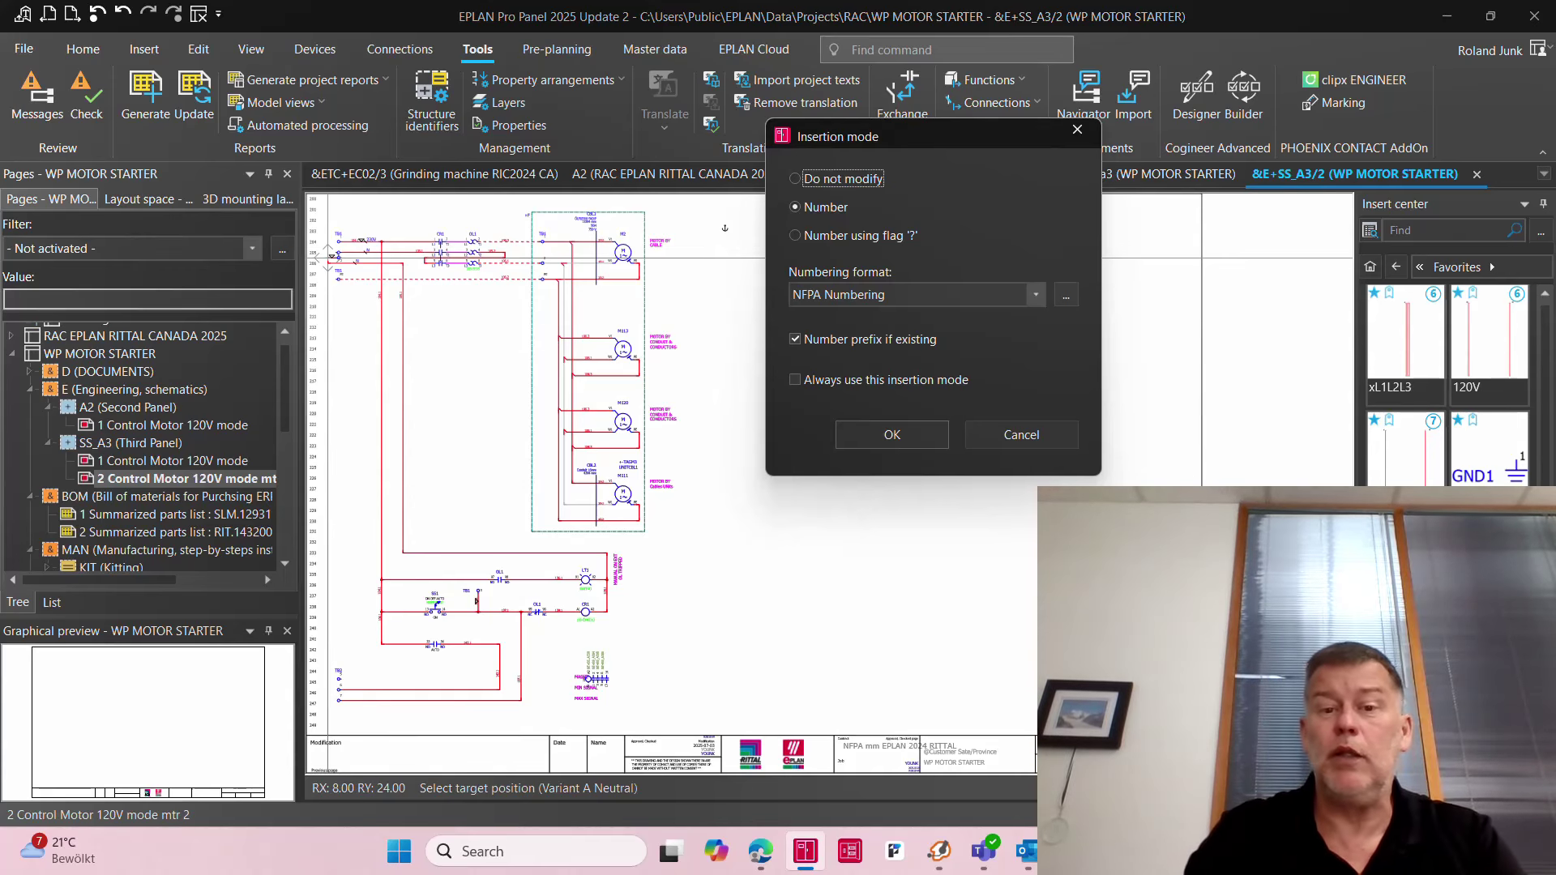
{"action": "left_click", "coordinate": [892, 434]}
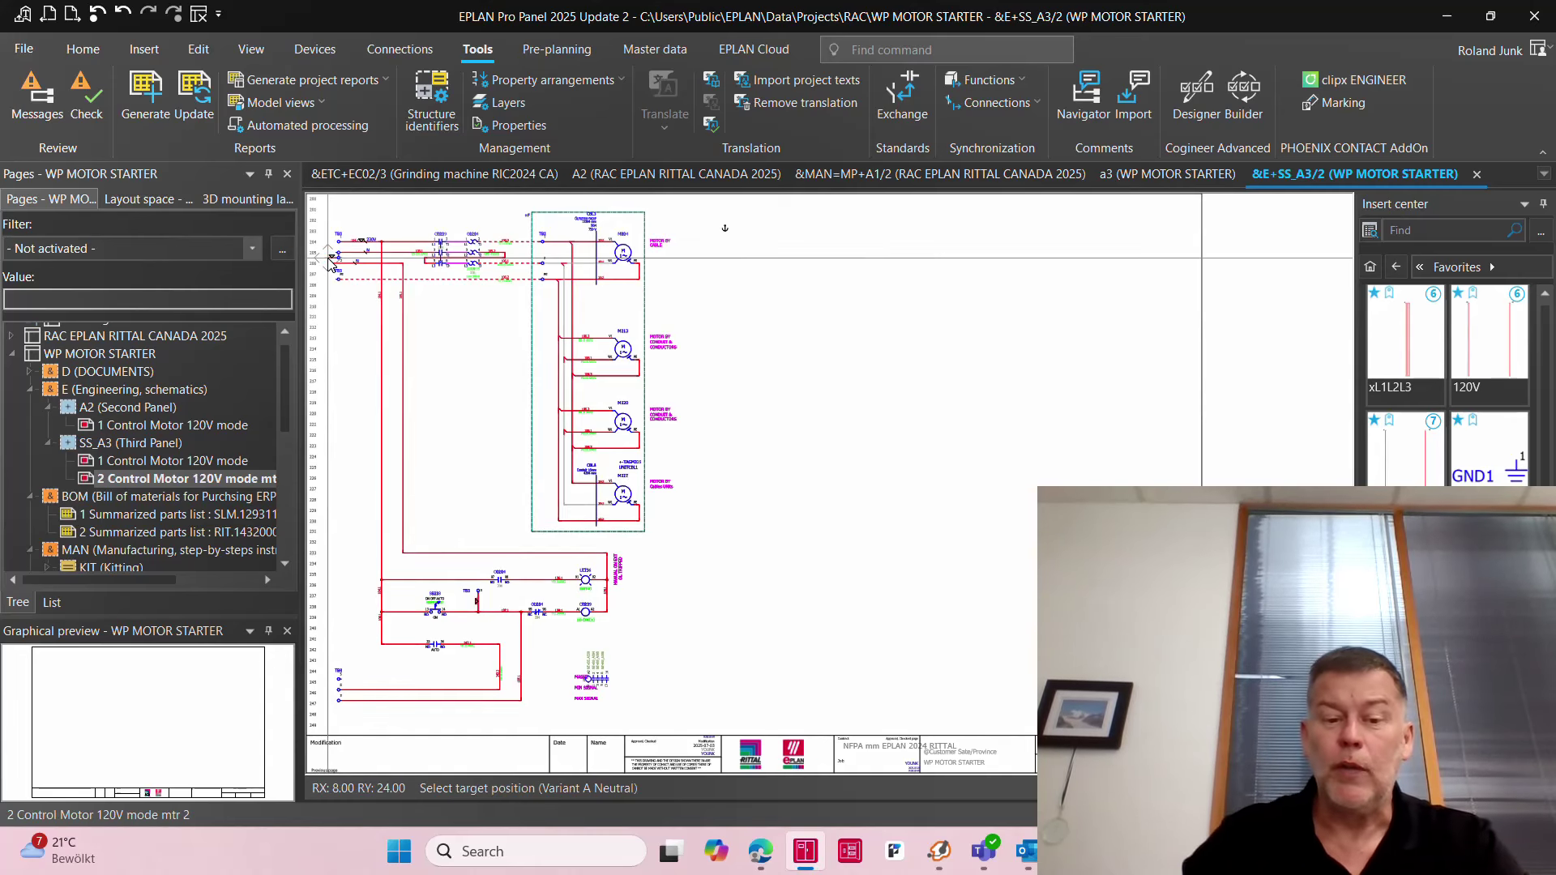
{"action": "key", "text": "Escape"}
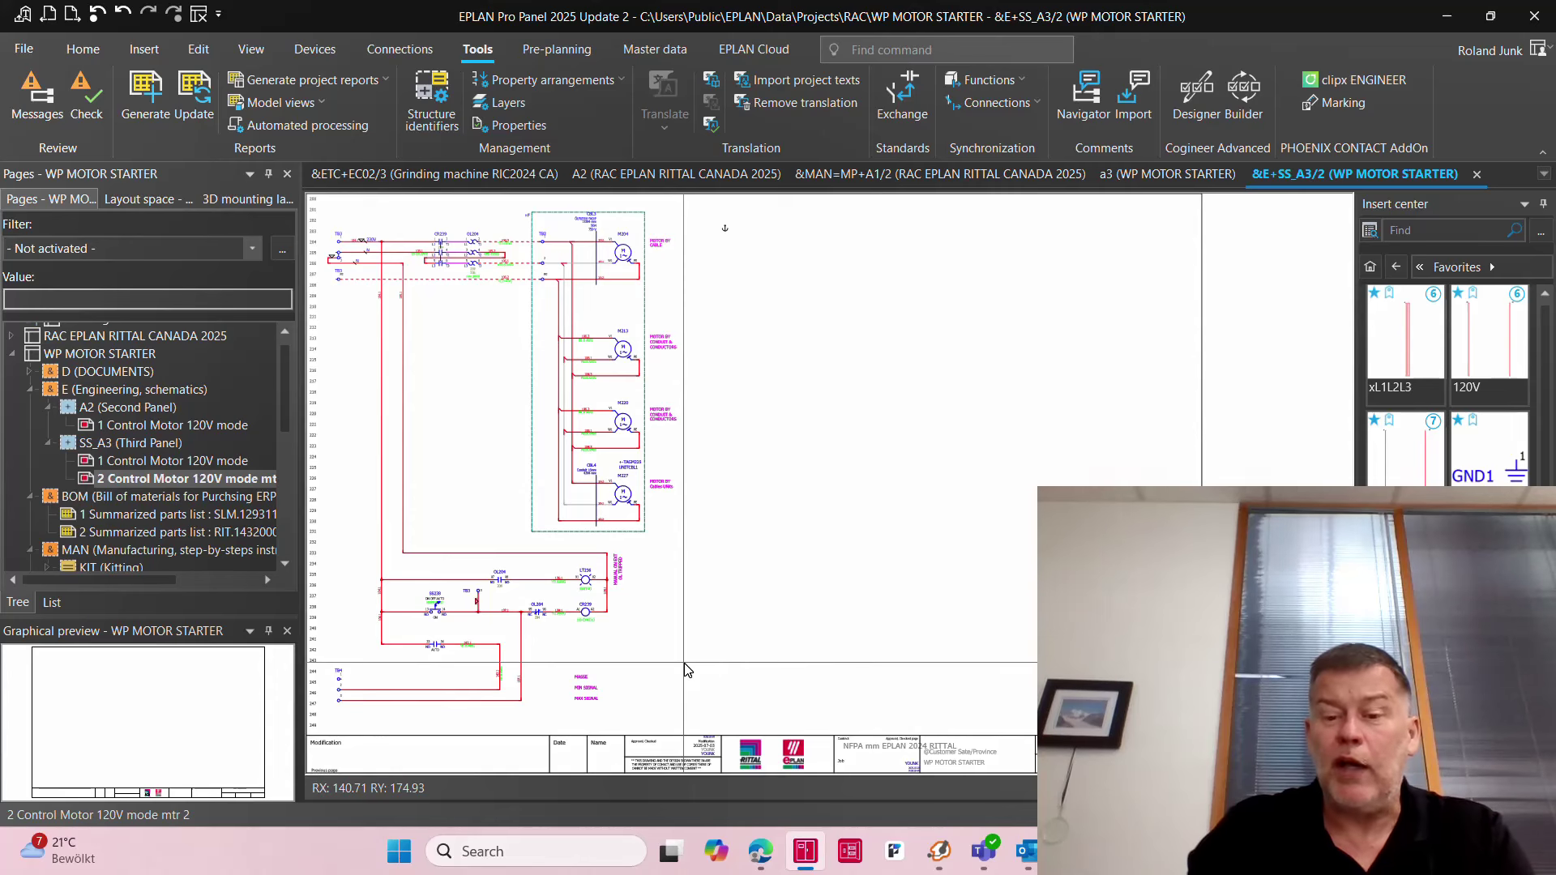
Step: Examine the pasted coil CR239 and jump to its main contacts to check the cross-reference and device numbering
{"action": "scroll", "coordinate": [591, 613], "scroll_direction": "up", "scroll_amount": 5}
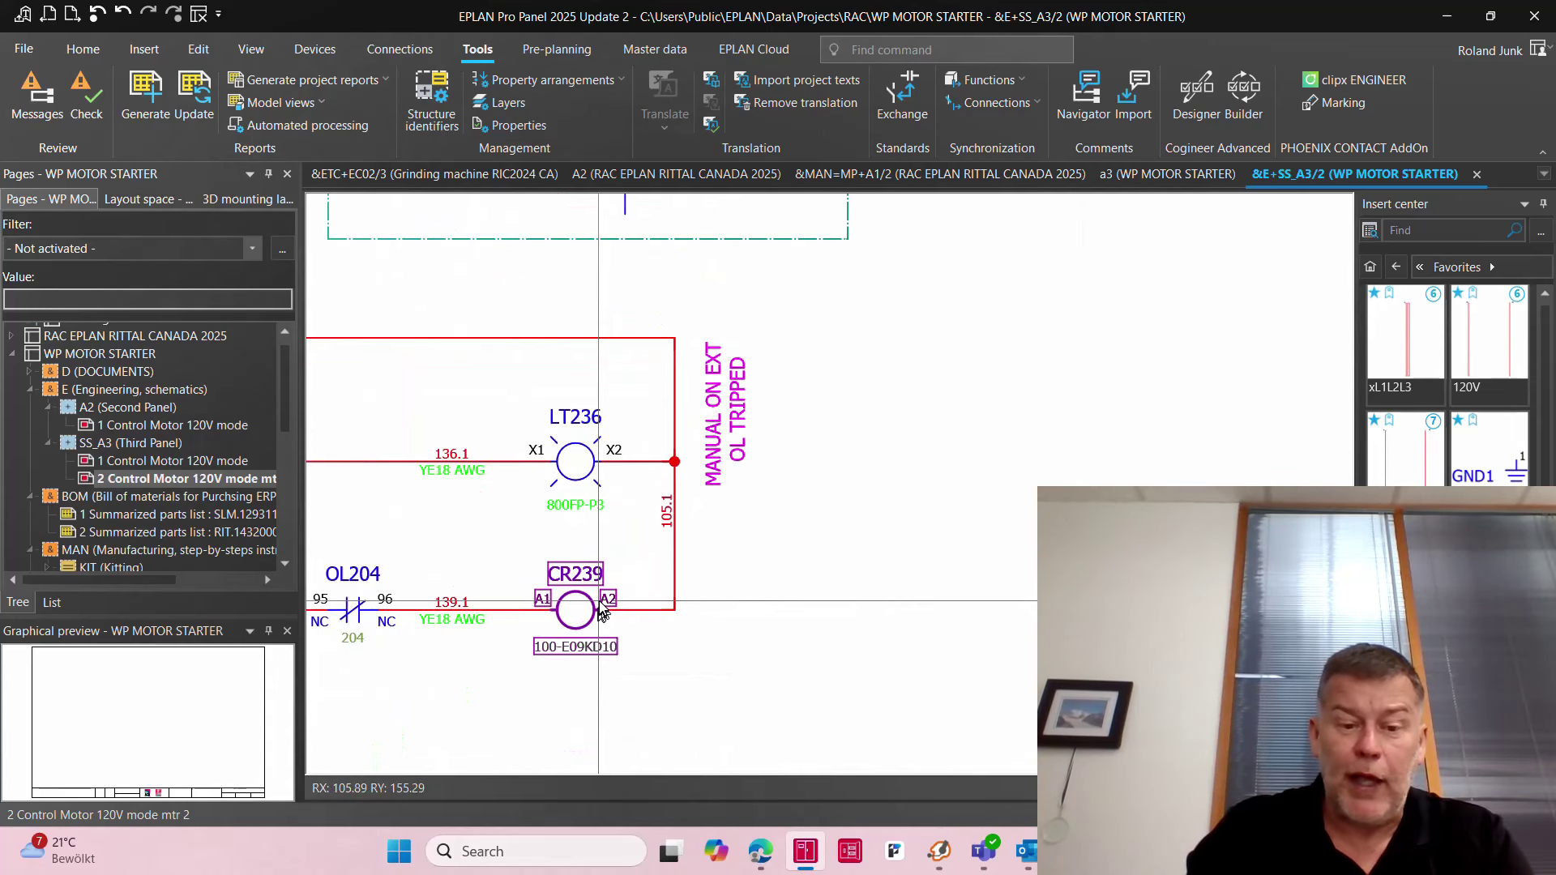
{"action": "scroll", "coordinate": [600, 609], "scroll_direction": "down", "scroll_amount": 5}
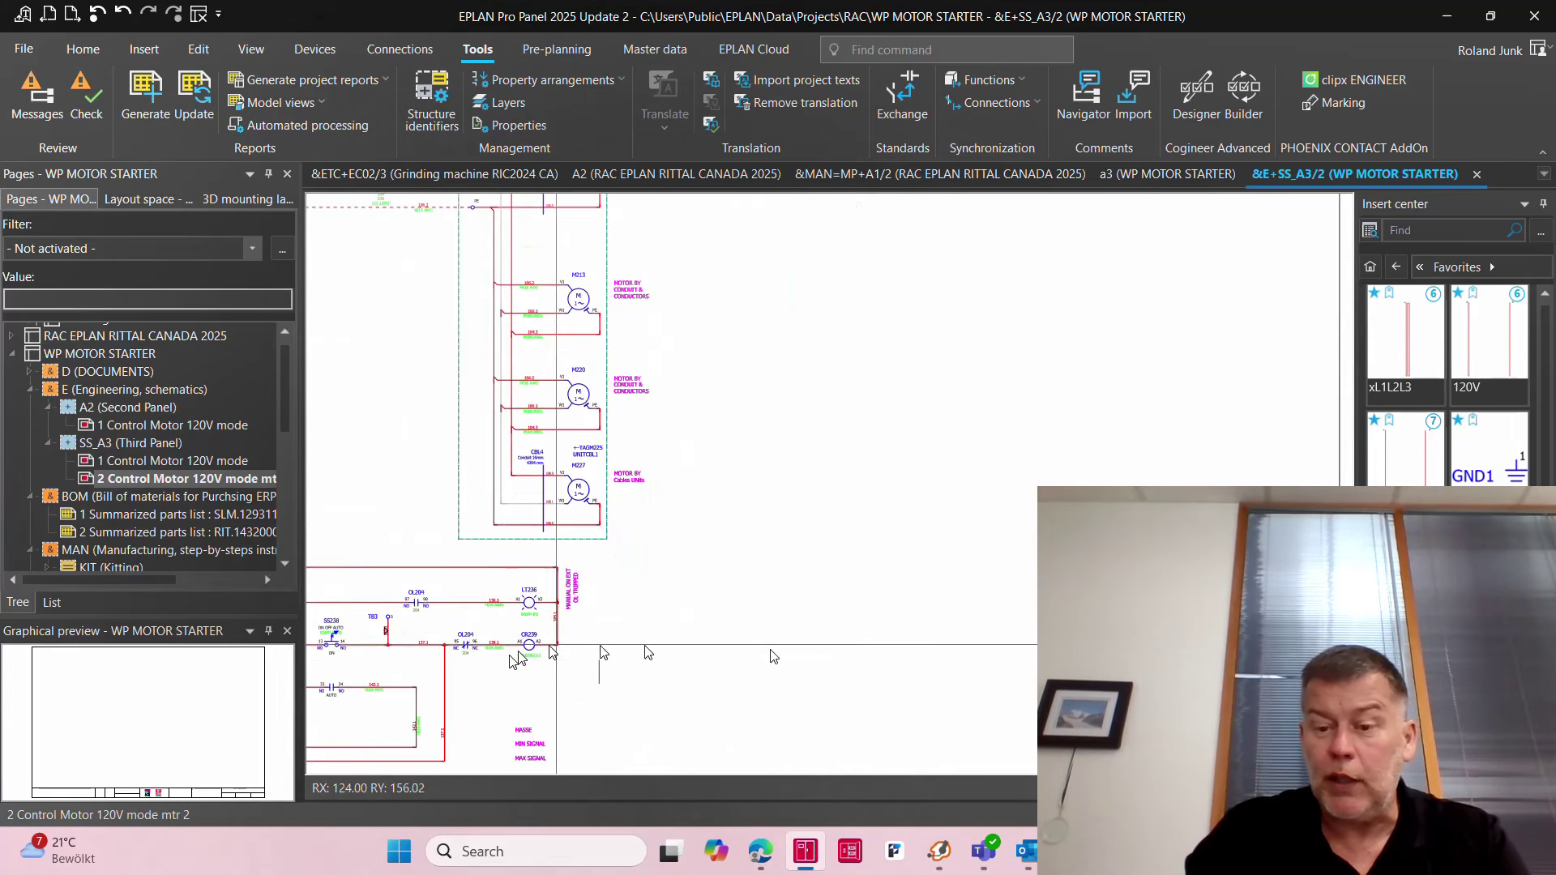
{"action": "scroll", "coordinate": [600, 653], "scroll_direction": "right", "scroll_amount": 5}
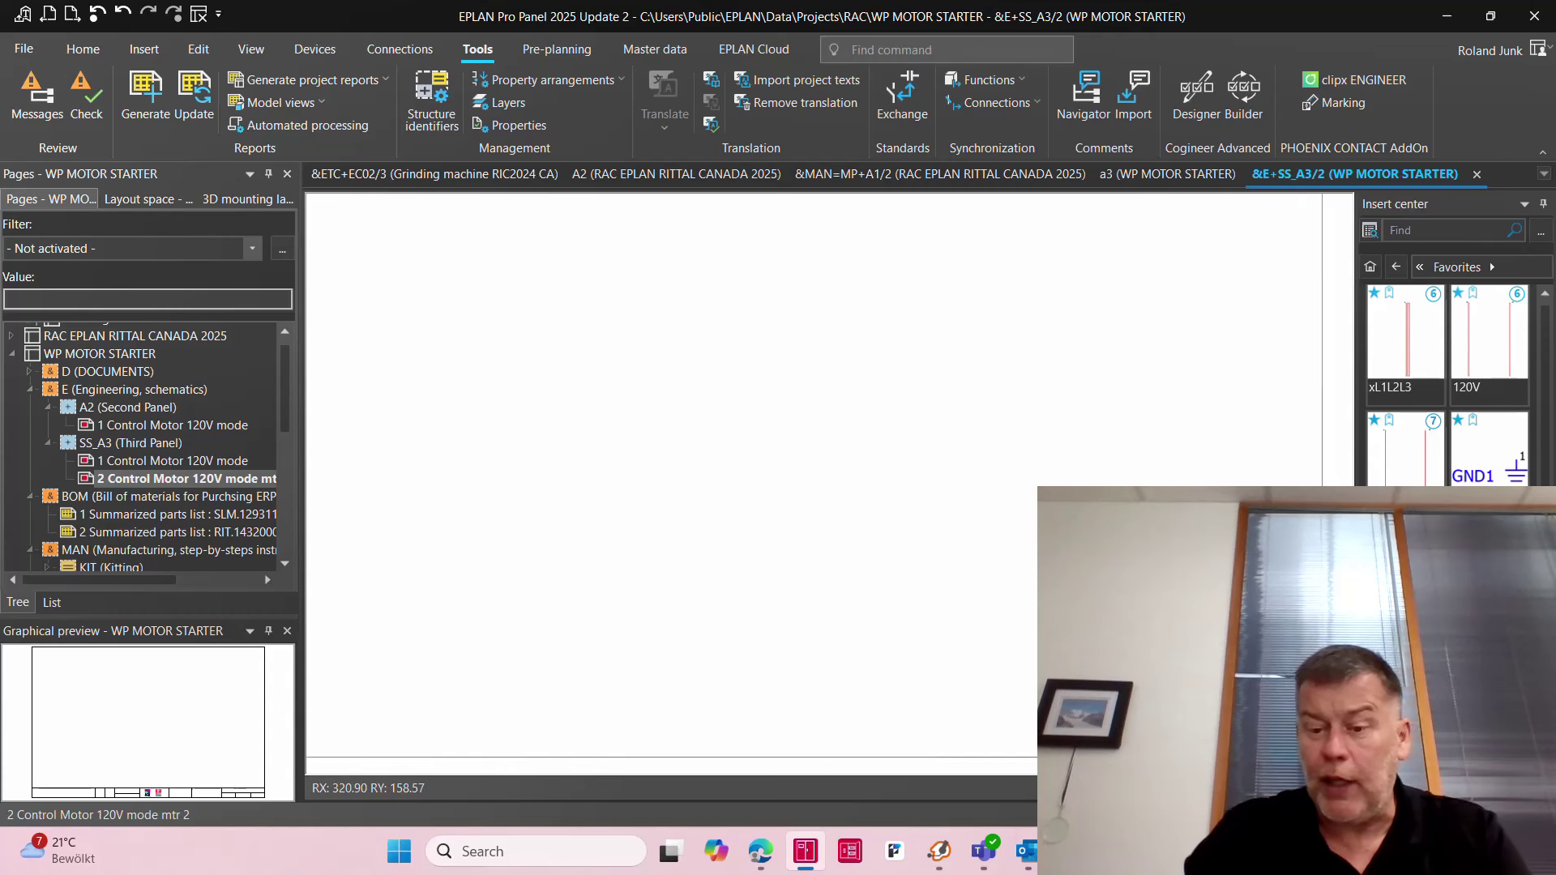
{"action": "key", "text": "f"}
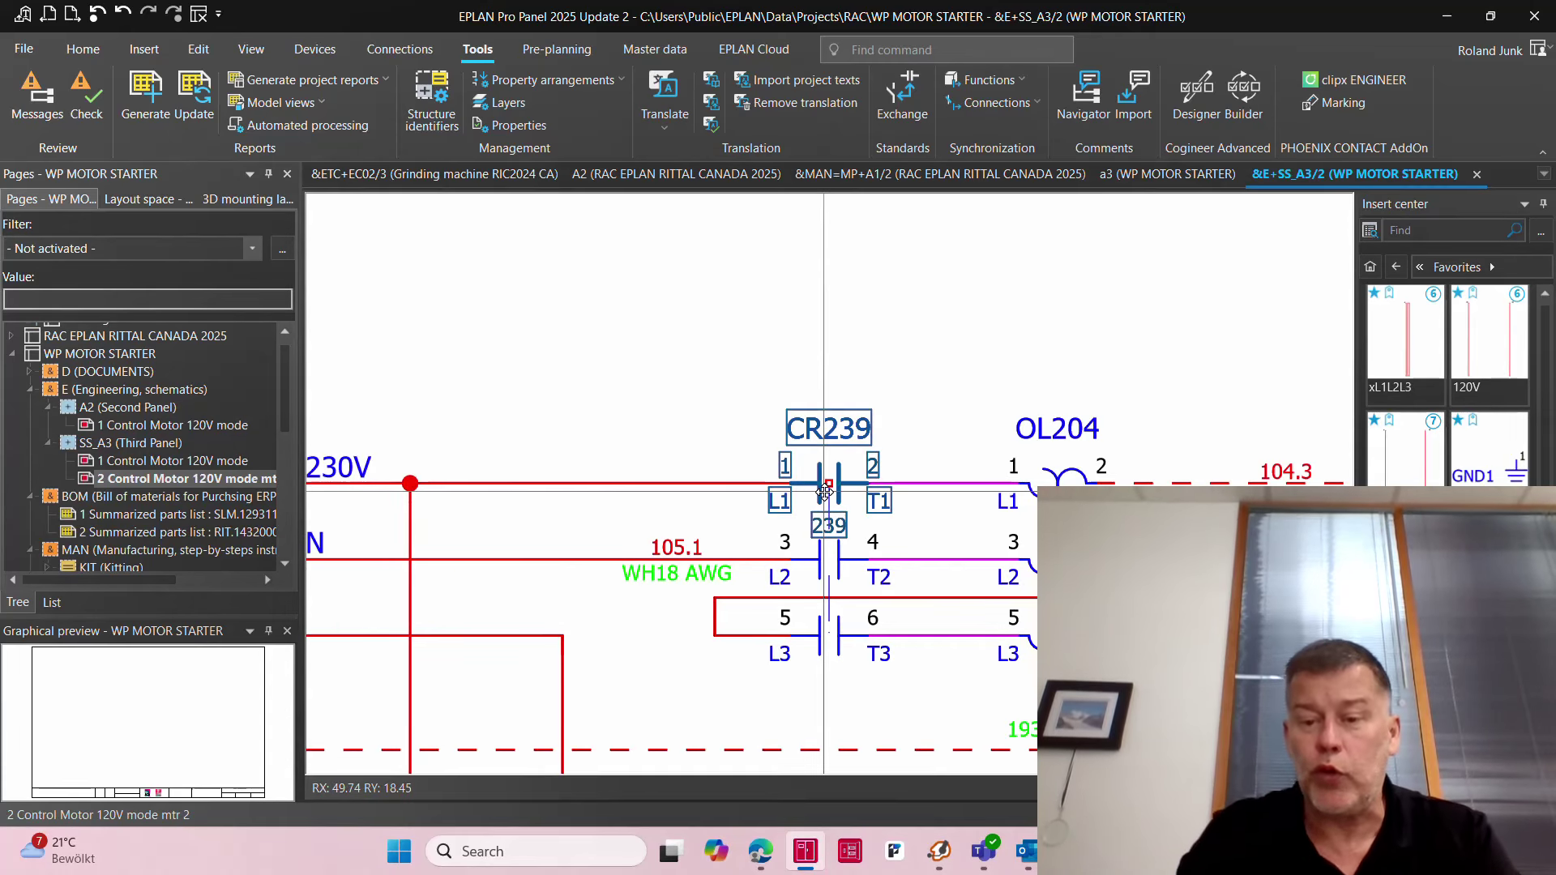
{"action": "scroll", "coordinate": [572, 343], "scroll_direction": "down", "scroll_amount": 2}
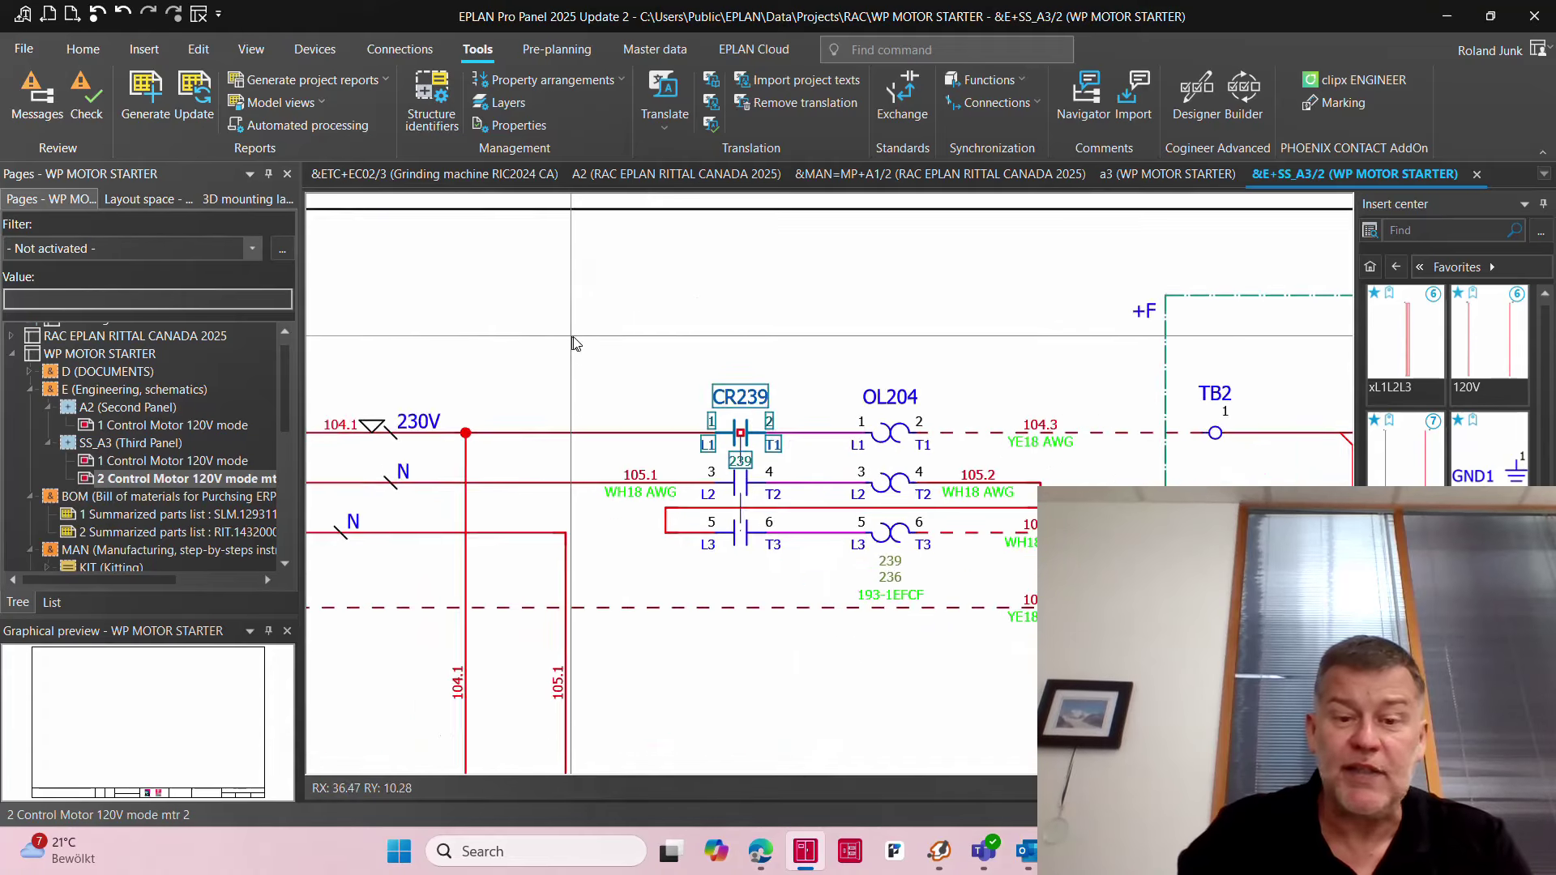
{"action": "scroll", "coordinate": [572, 343], "scroll_direction": "down", "scroll_amount": 4}
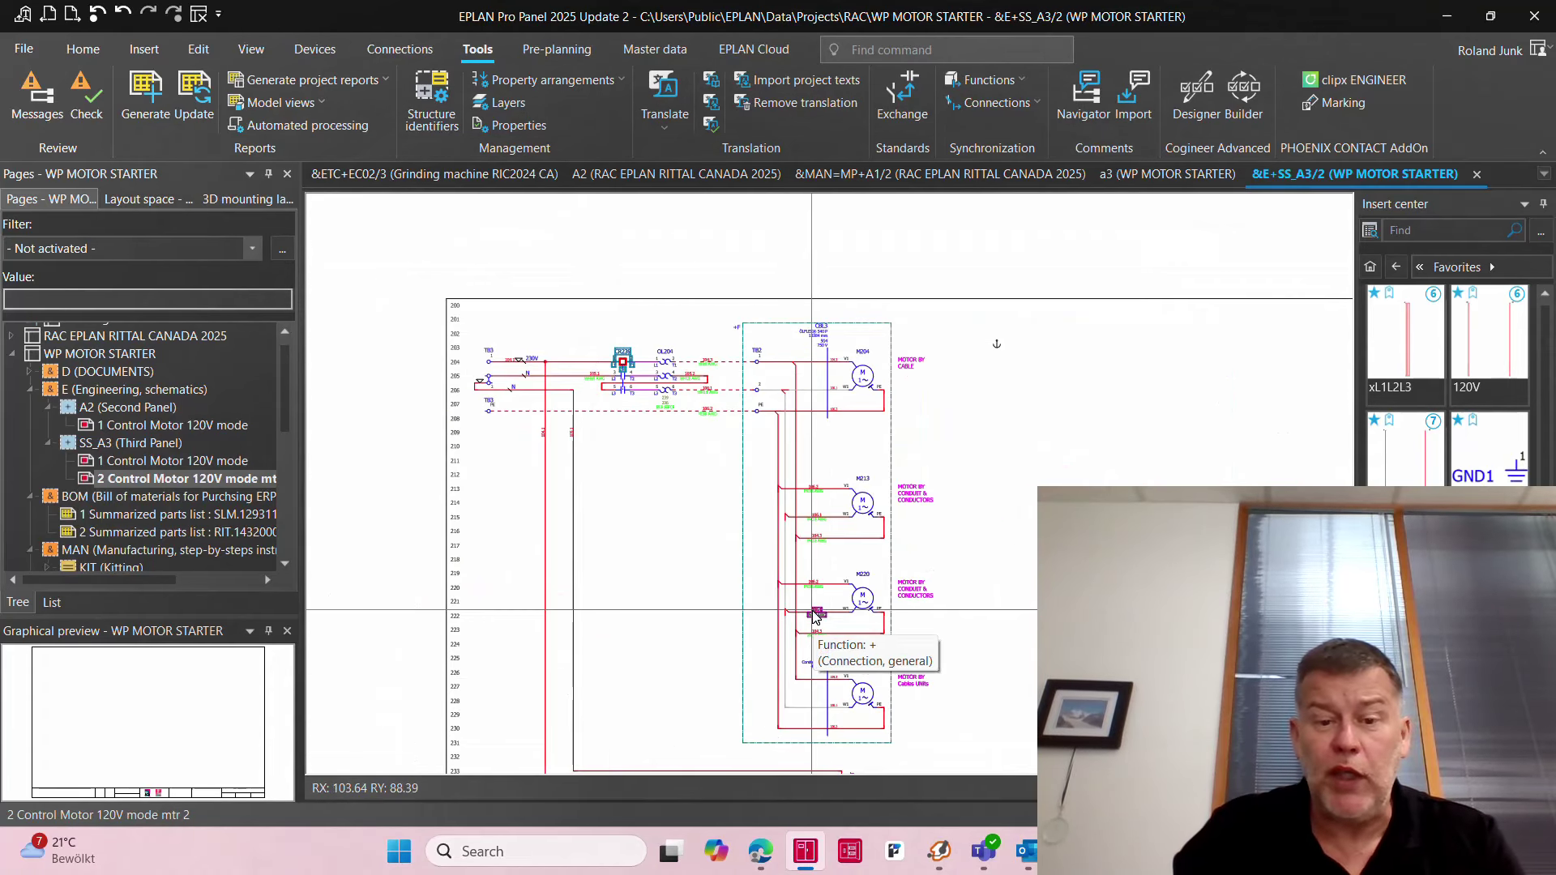
Step: Delete the three lower motors from schematic page 2, together with their wiring, cable and descriptions
{"action": "left_click_drag", "start_coordinate": [695, 462], "coordinate": [1026, 723]}
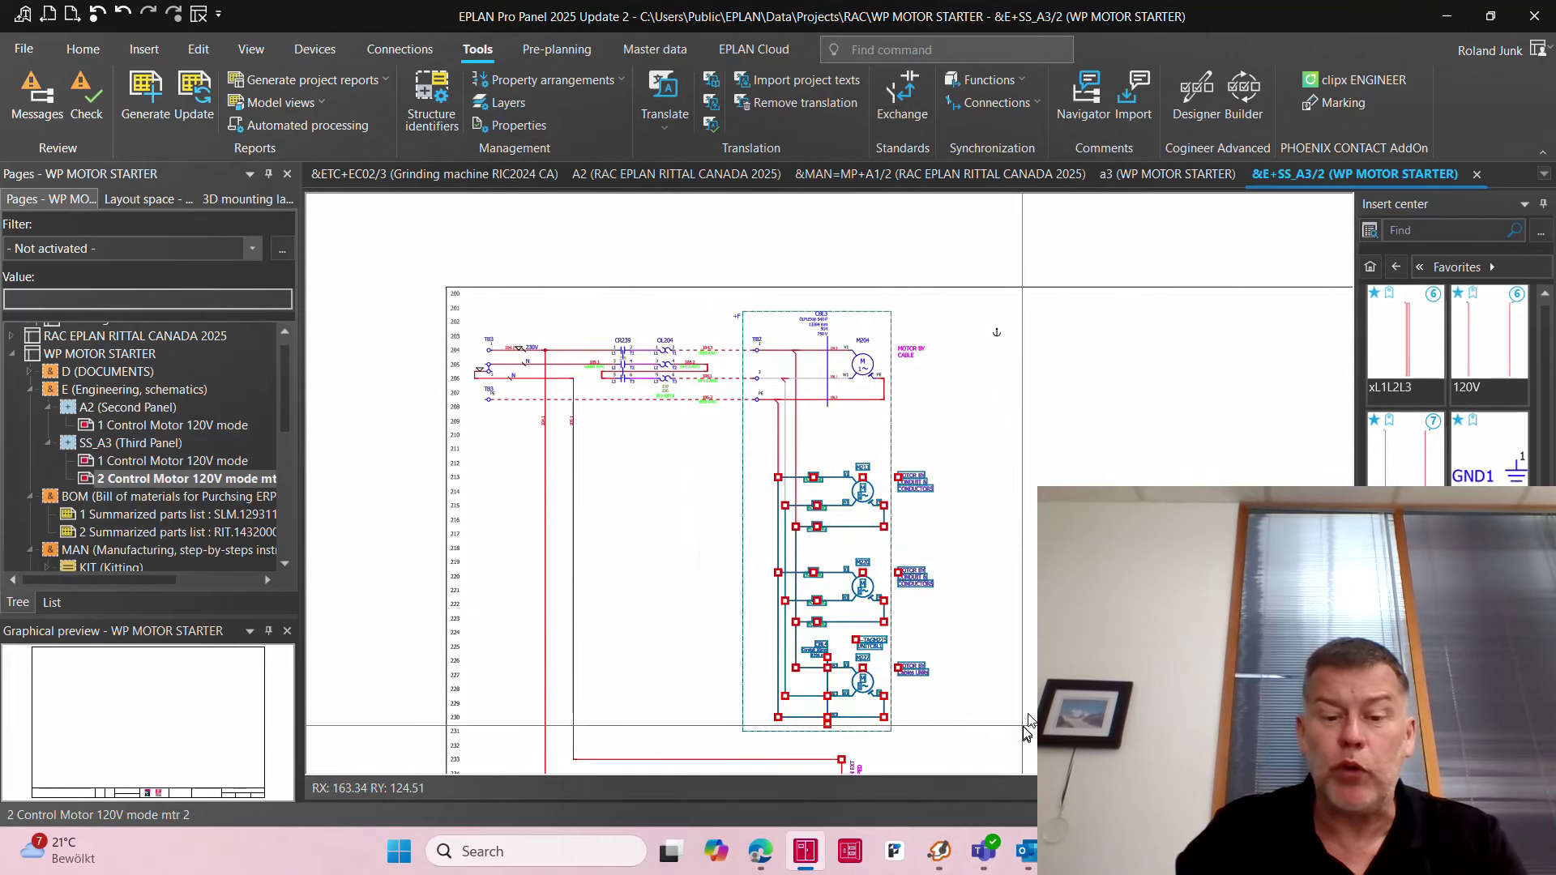
{"action": "left_click_drag", "start_coordinate": [718, 450], "coordinate": [1035, 730]}
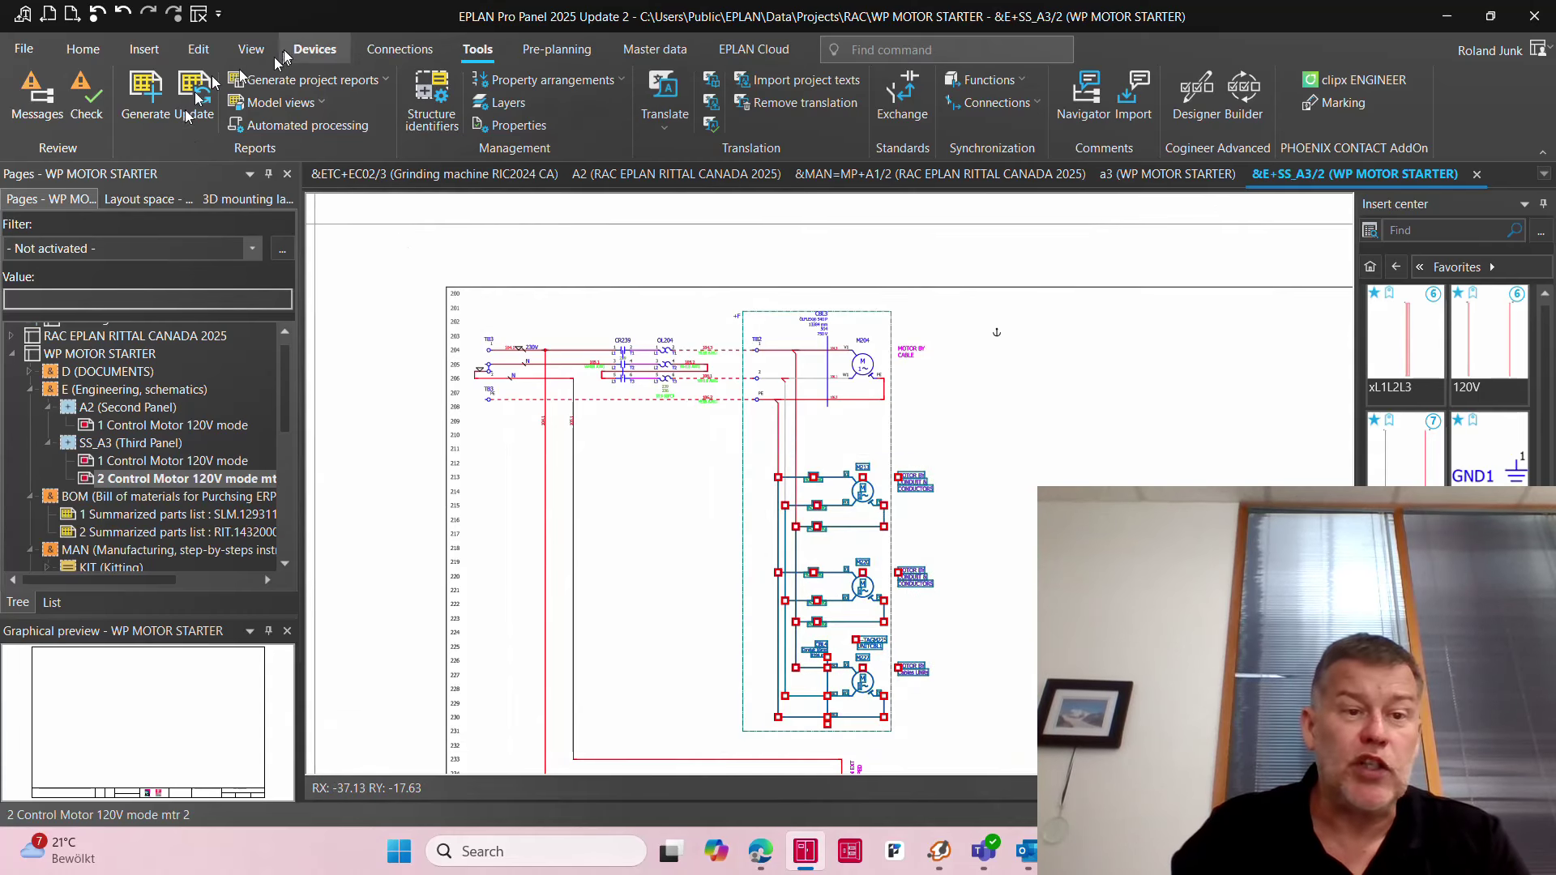
{"action": "left_click", "coordinate": [199, 49]}
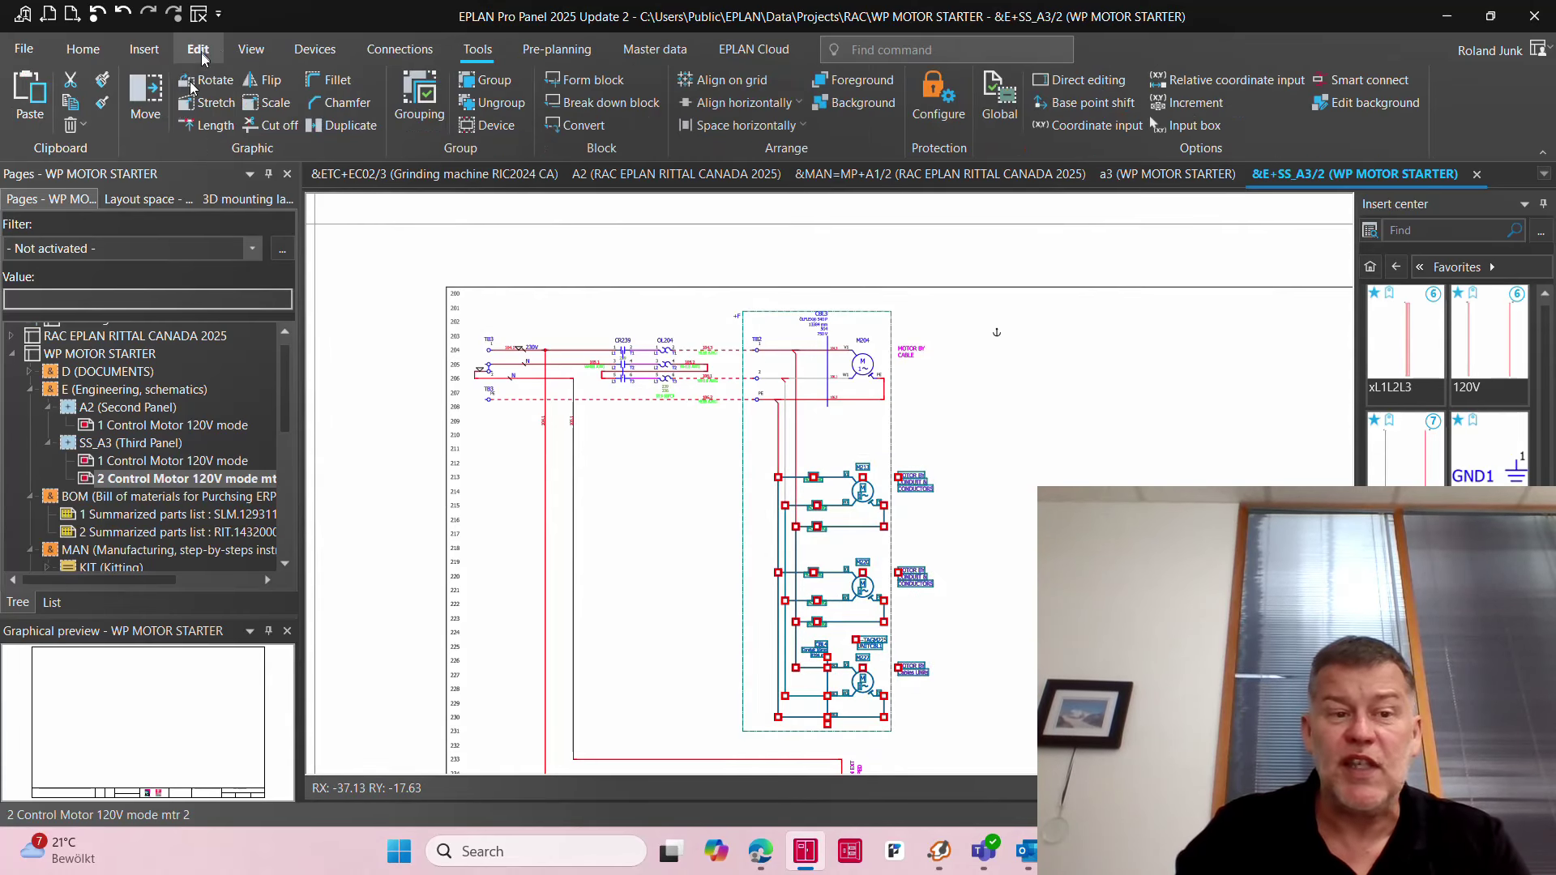
{"action": "left_click", "coordinate": [73, 126]}
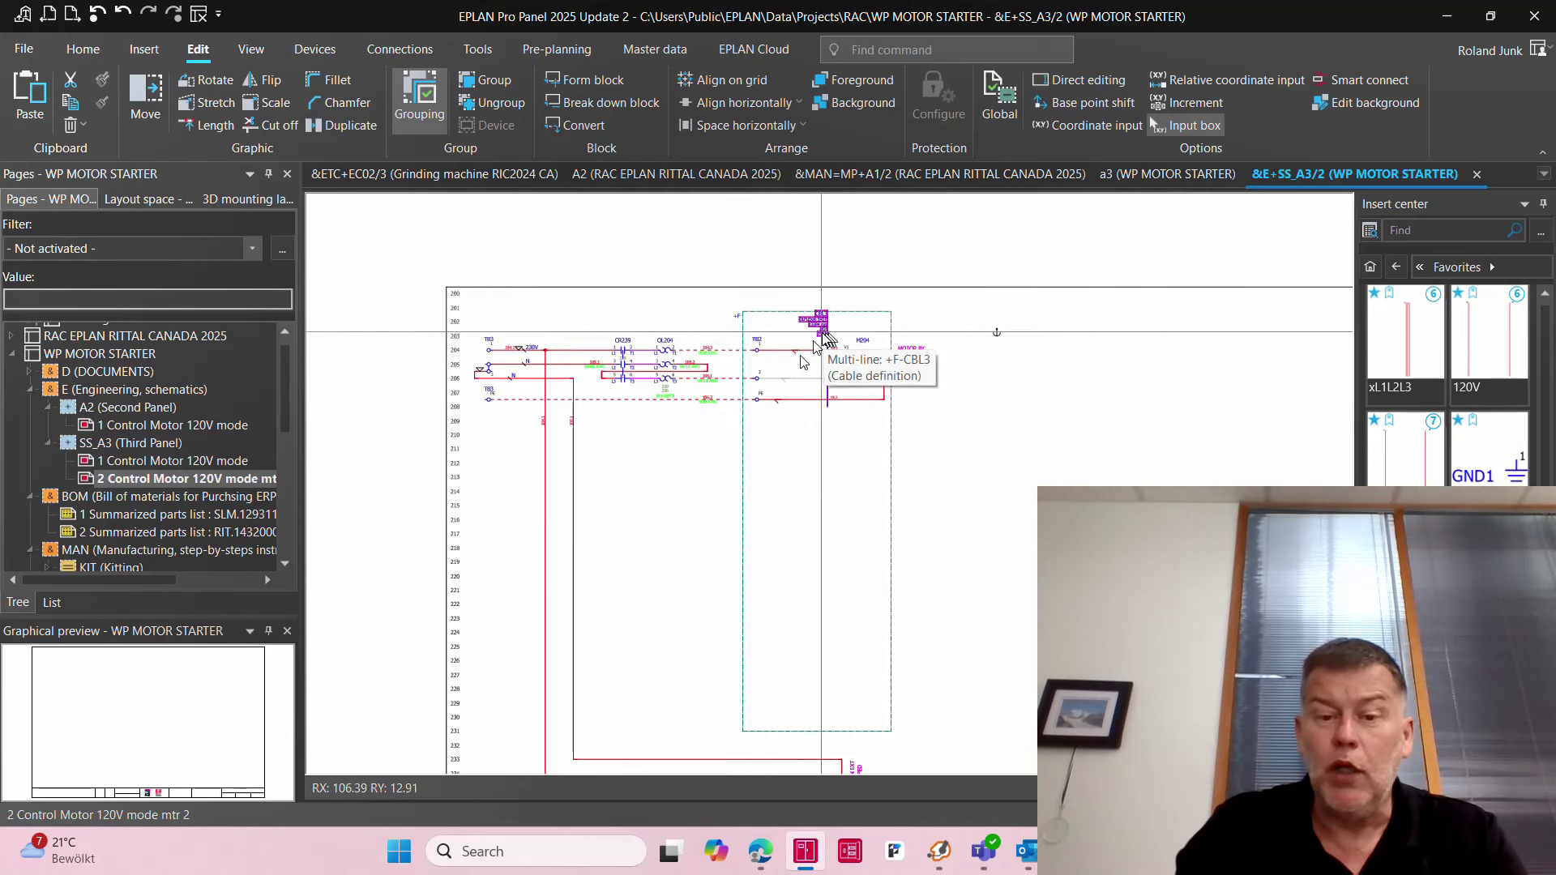
Step: Delete the three leftover branch junctions on the wires between terminal strip TB2 and motor M204
{"action": "scroll", "coordinate": [778, 340], "scroll_direction": "up", "scroll_amount": 3}
{"action": "left_click_drag", "start_coordinate": [687, 334], "coordinate": [748, 592]}
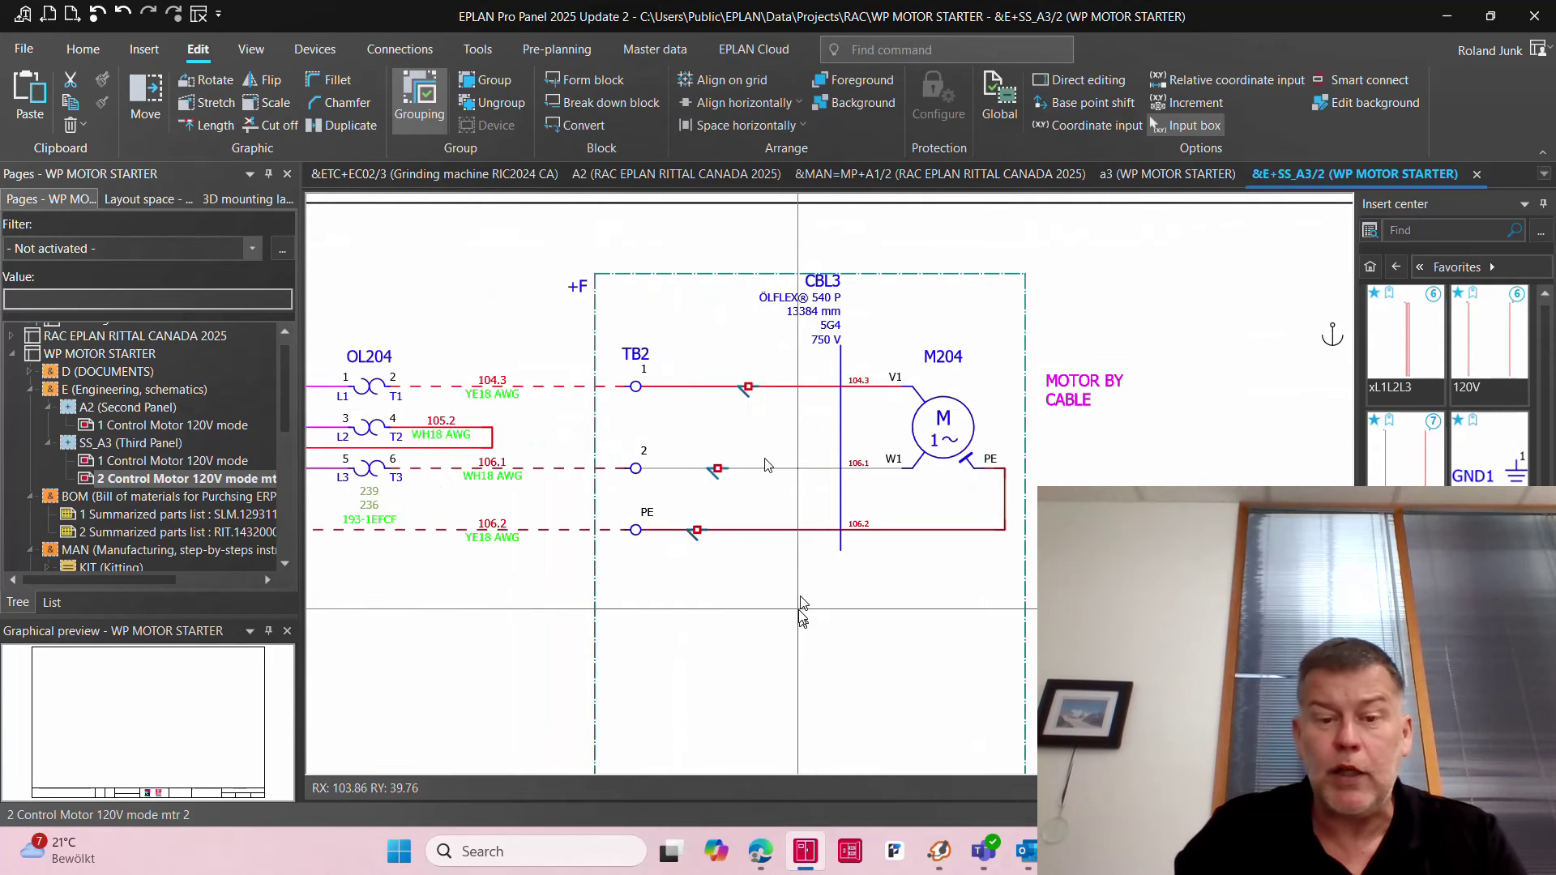
{"action": "left_click", "coordinate": [71, 125]}
{"action": "scroll", "coordinate": [949, 338], "scroll_direction": "down", "scroll_amount": 5}
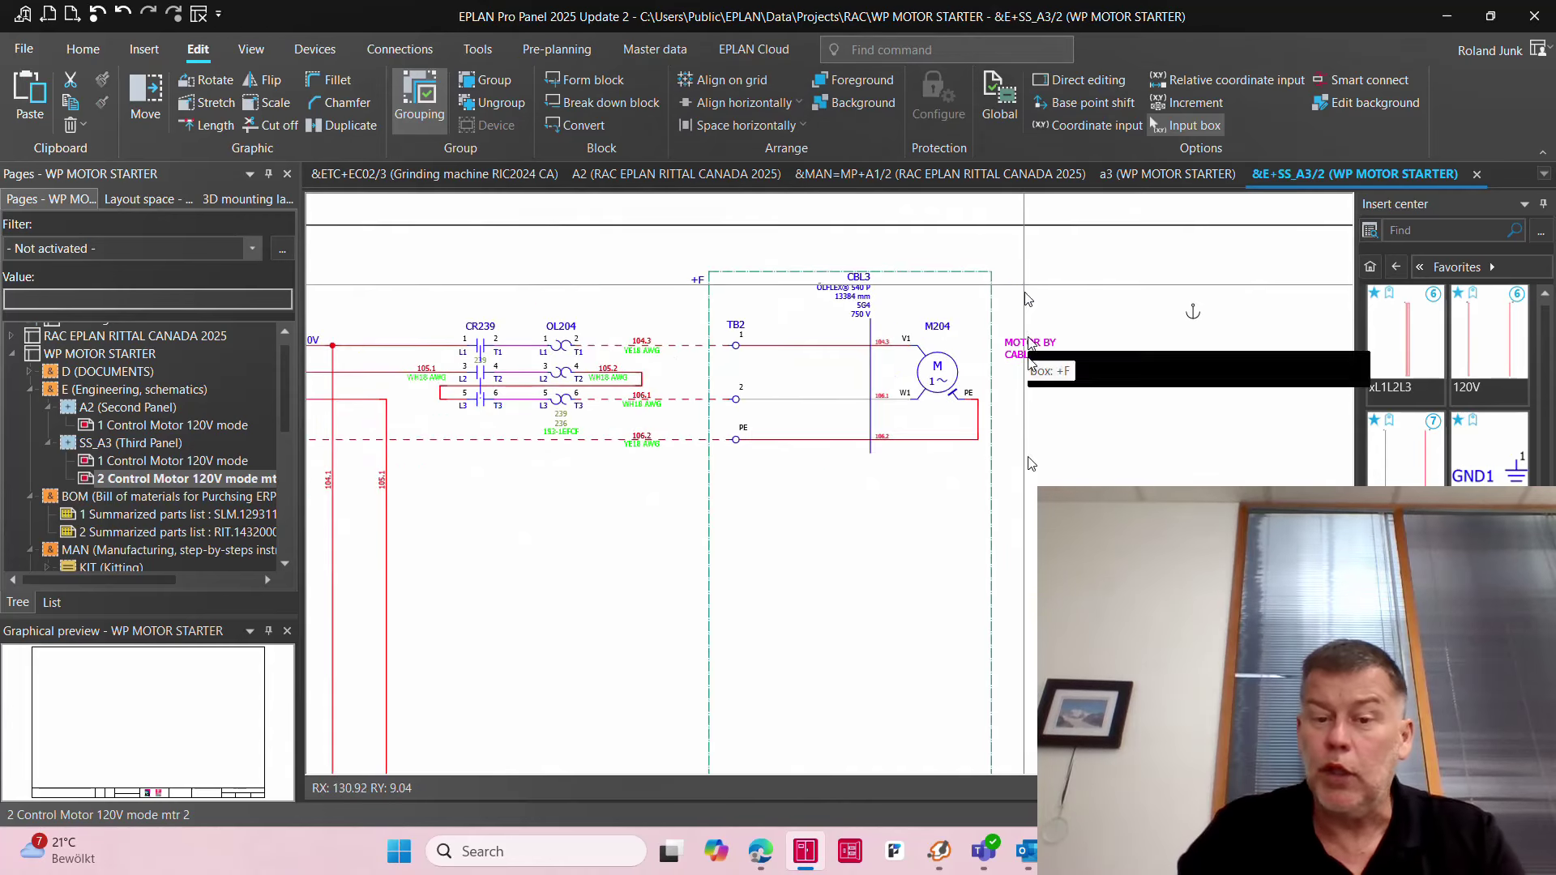
Step: Designate the connections on SS_A3 page 2 using NFPA Standard 2012, overwriting all except manually set ones, and accept the result preview
{"action": "scroll", "coordinate": [804, 358], "scroll_direction": "up", "scroll_amount": 5}
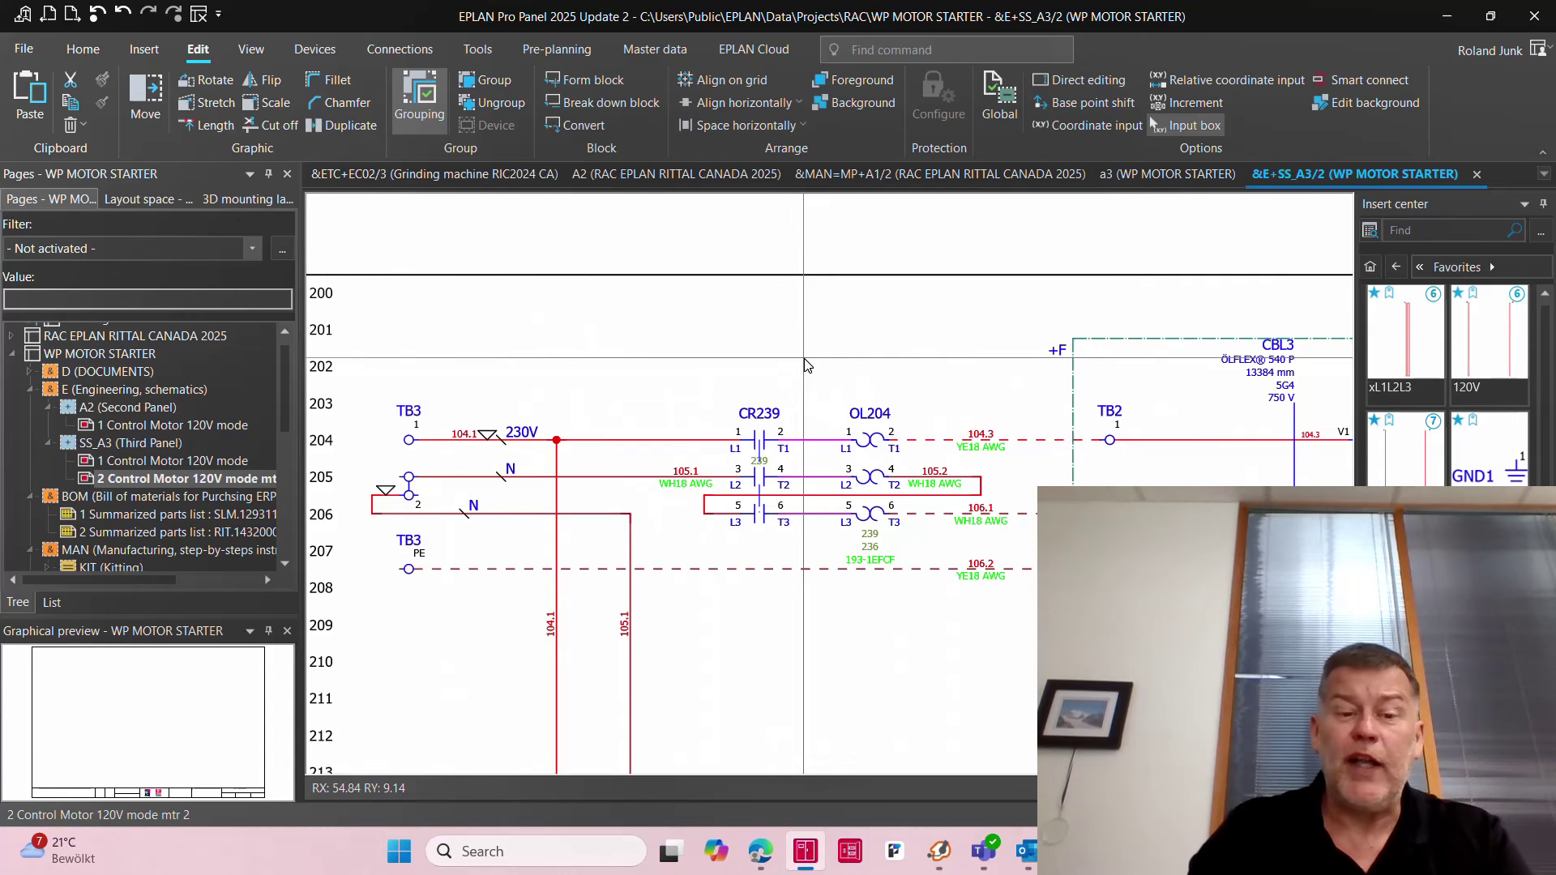
{"action": "left_click", "coordinate": [124, 357]}
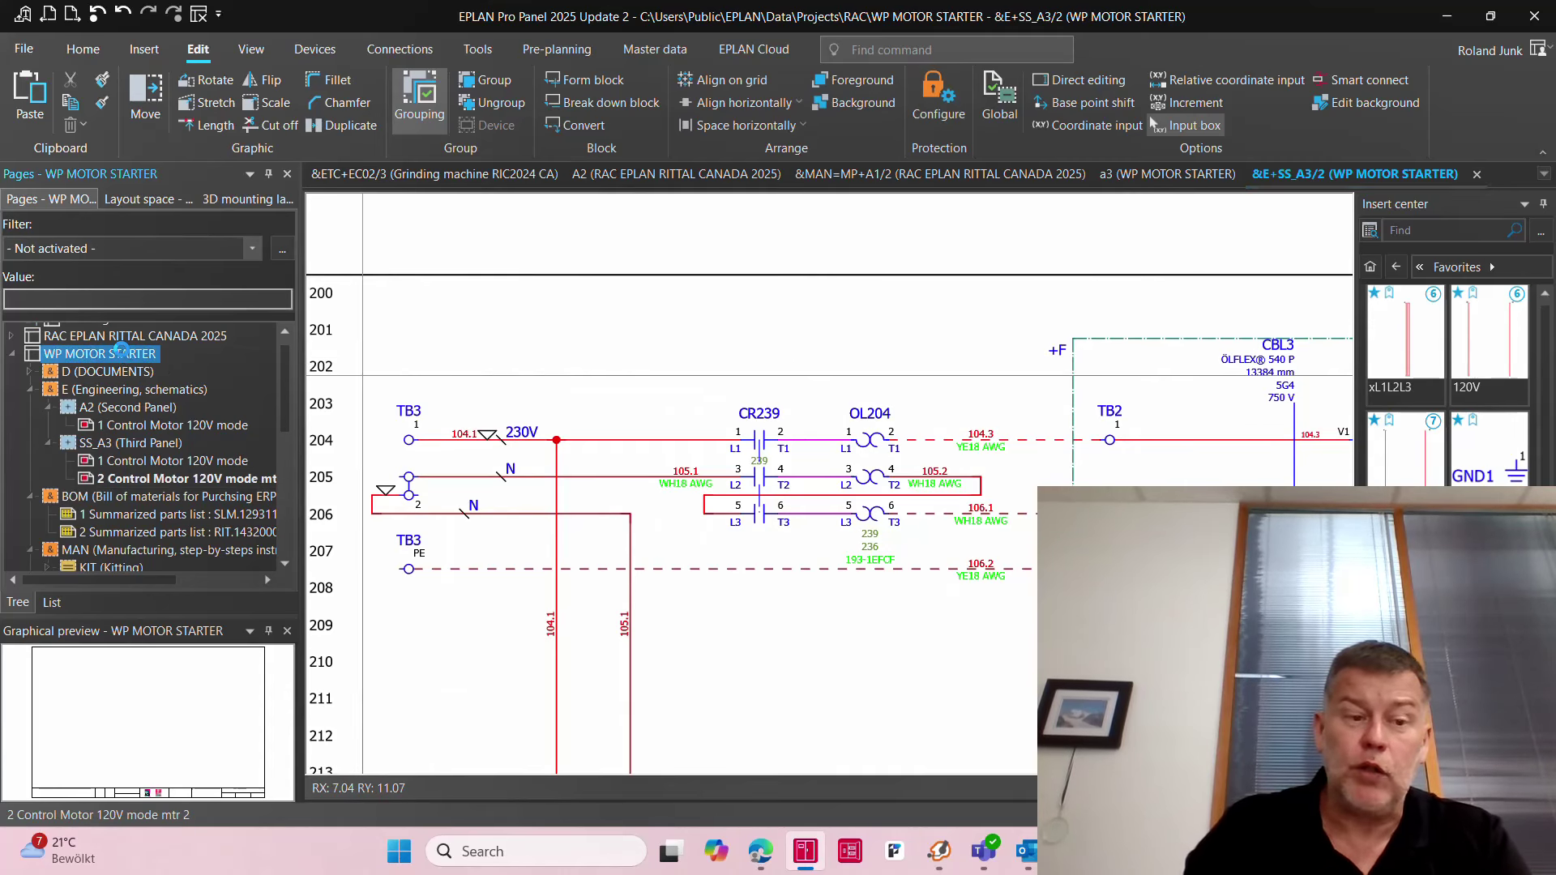
{"action": "left_click", "coordinate": [162, 479]}
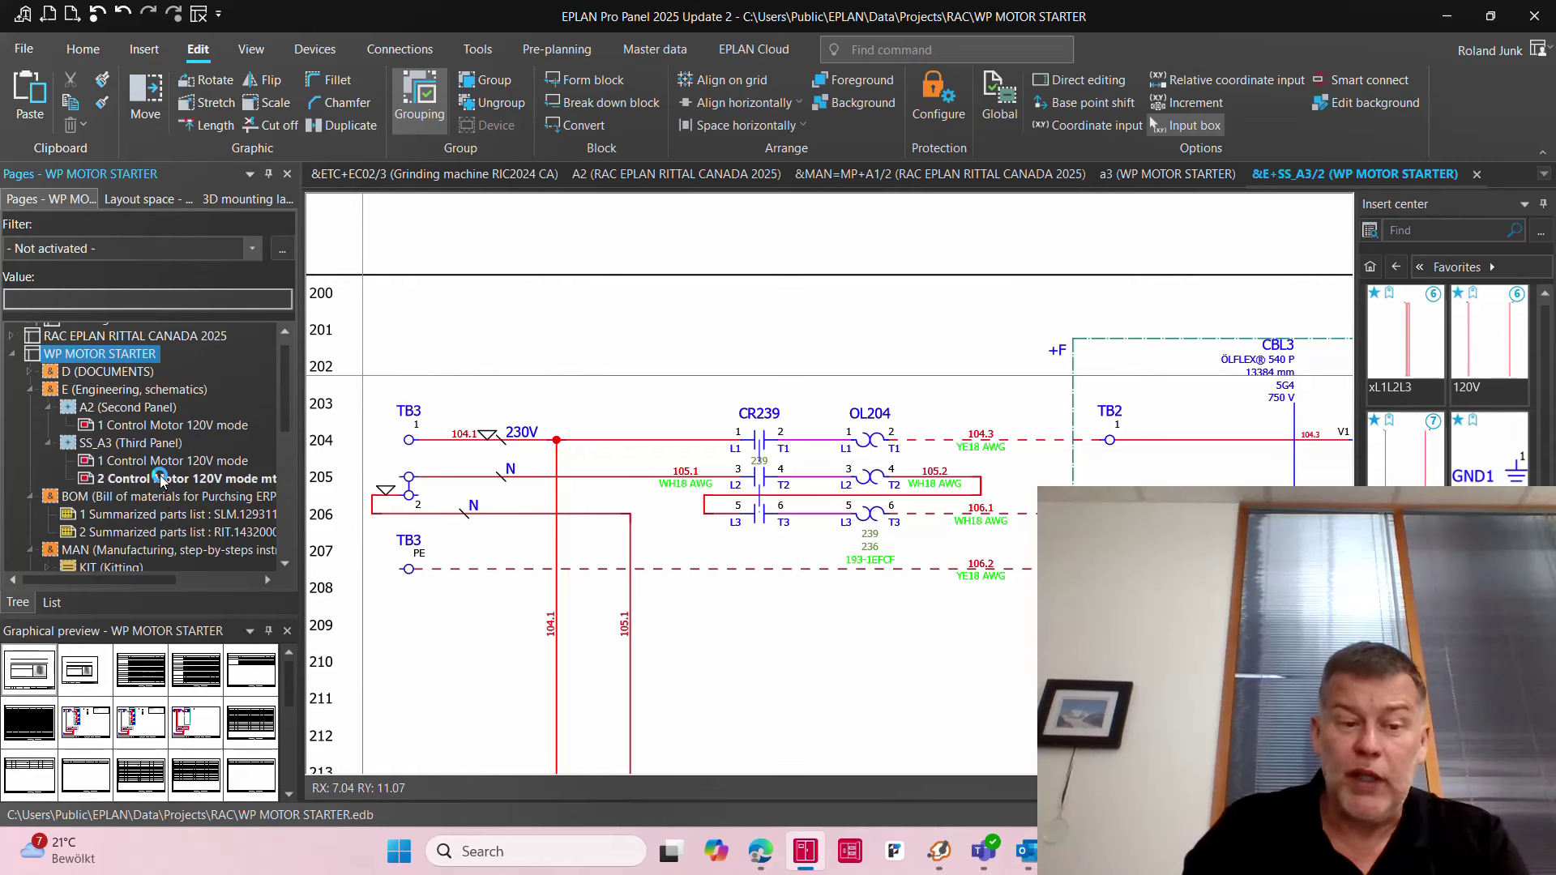
{"action": "left_click", "coordinate": [416, 49]}
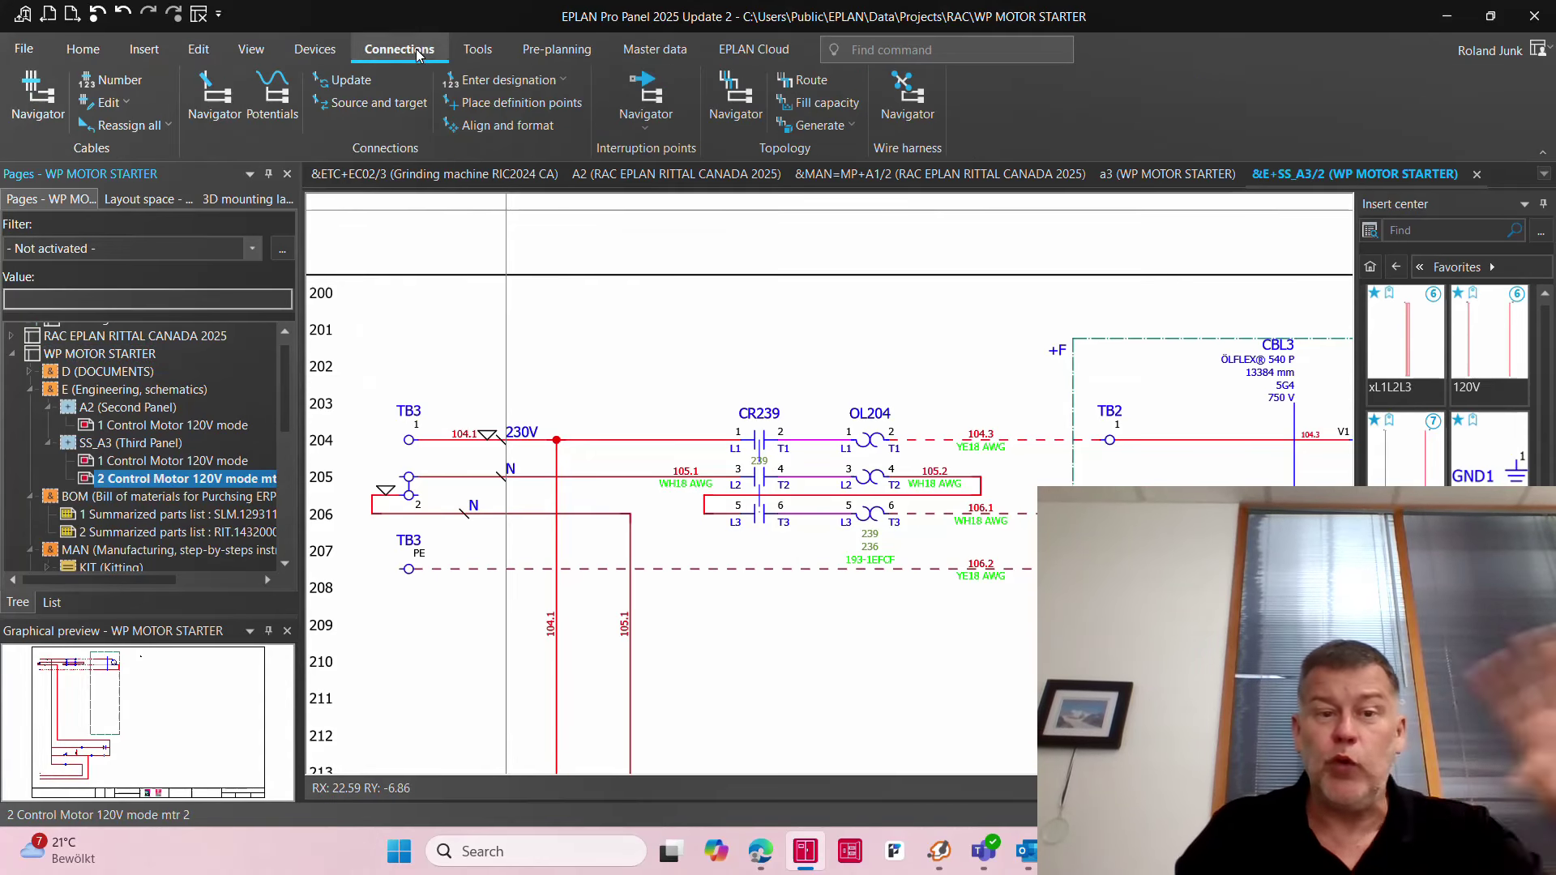
{"action": "left_click", "coordinate": [509, 79]}
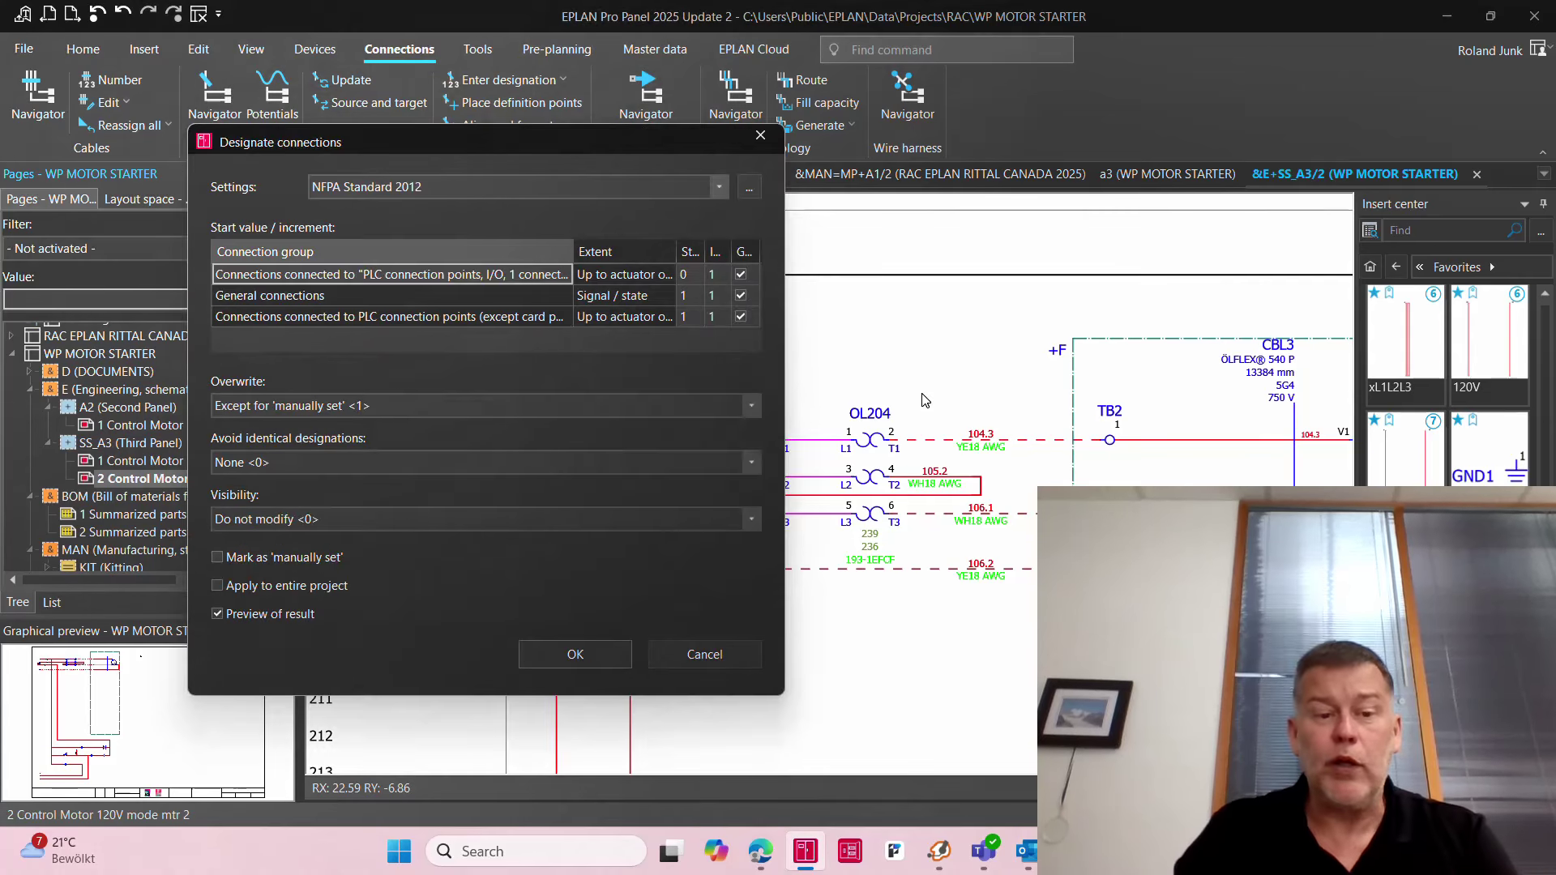
{"action": "left_click", "coordinate": [576, 655]}
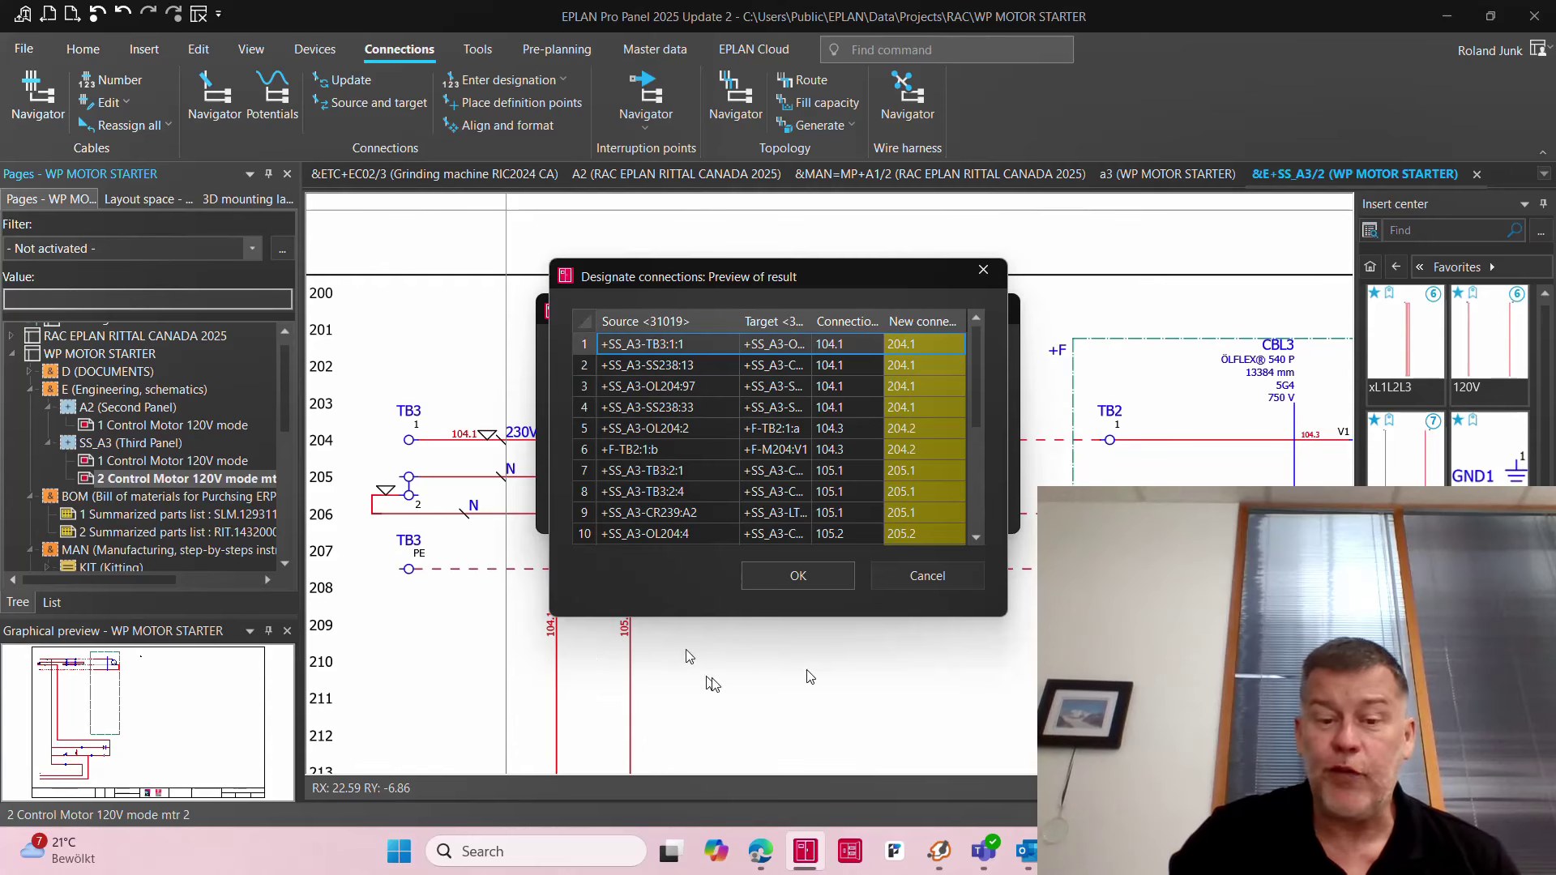
{"action": "left_click", "coordinate": [798, 575]}
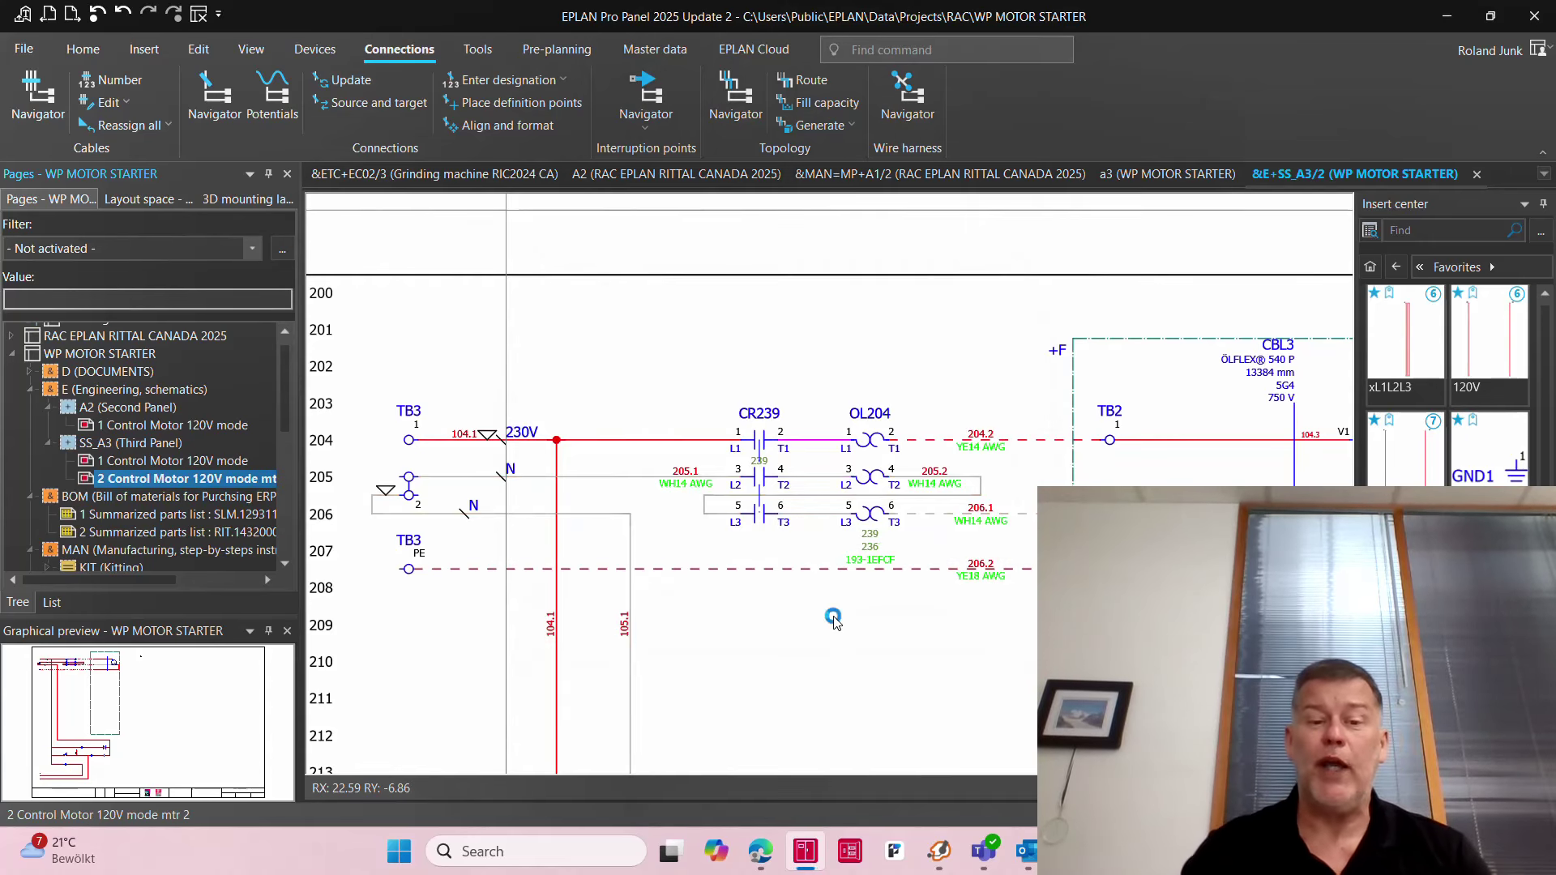
{"action": "scroll", "coordinate": [981, 445], "scroll_direction": "up", "scroll_amount": 5}
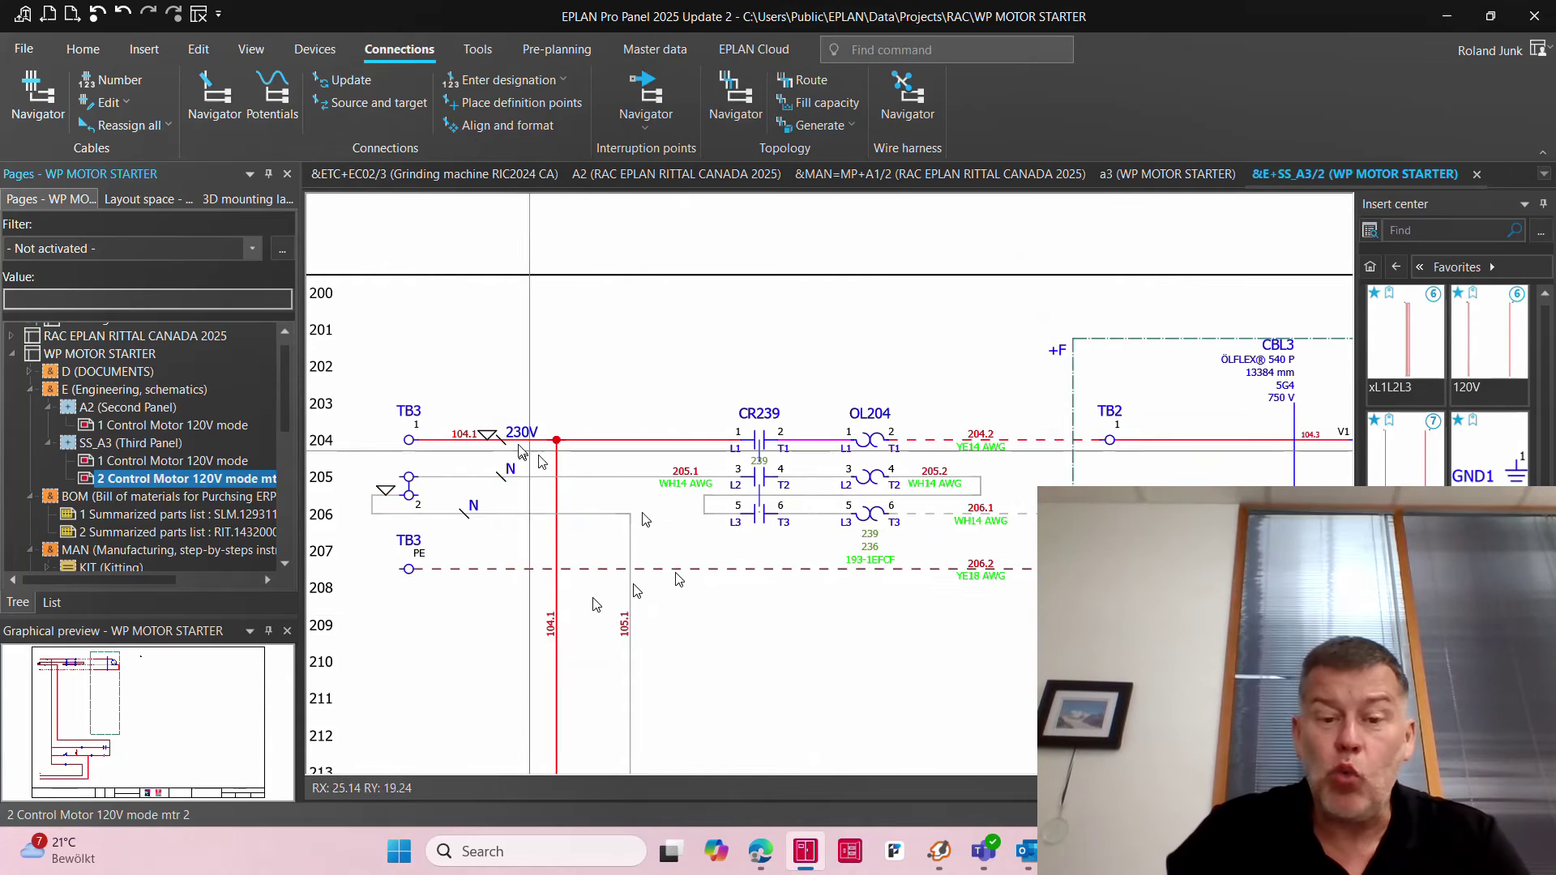
{"action": "scroll", "coordinate": [1005, 446], "scroll_direction": "down", "scroll_amount": 3}
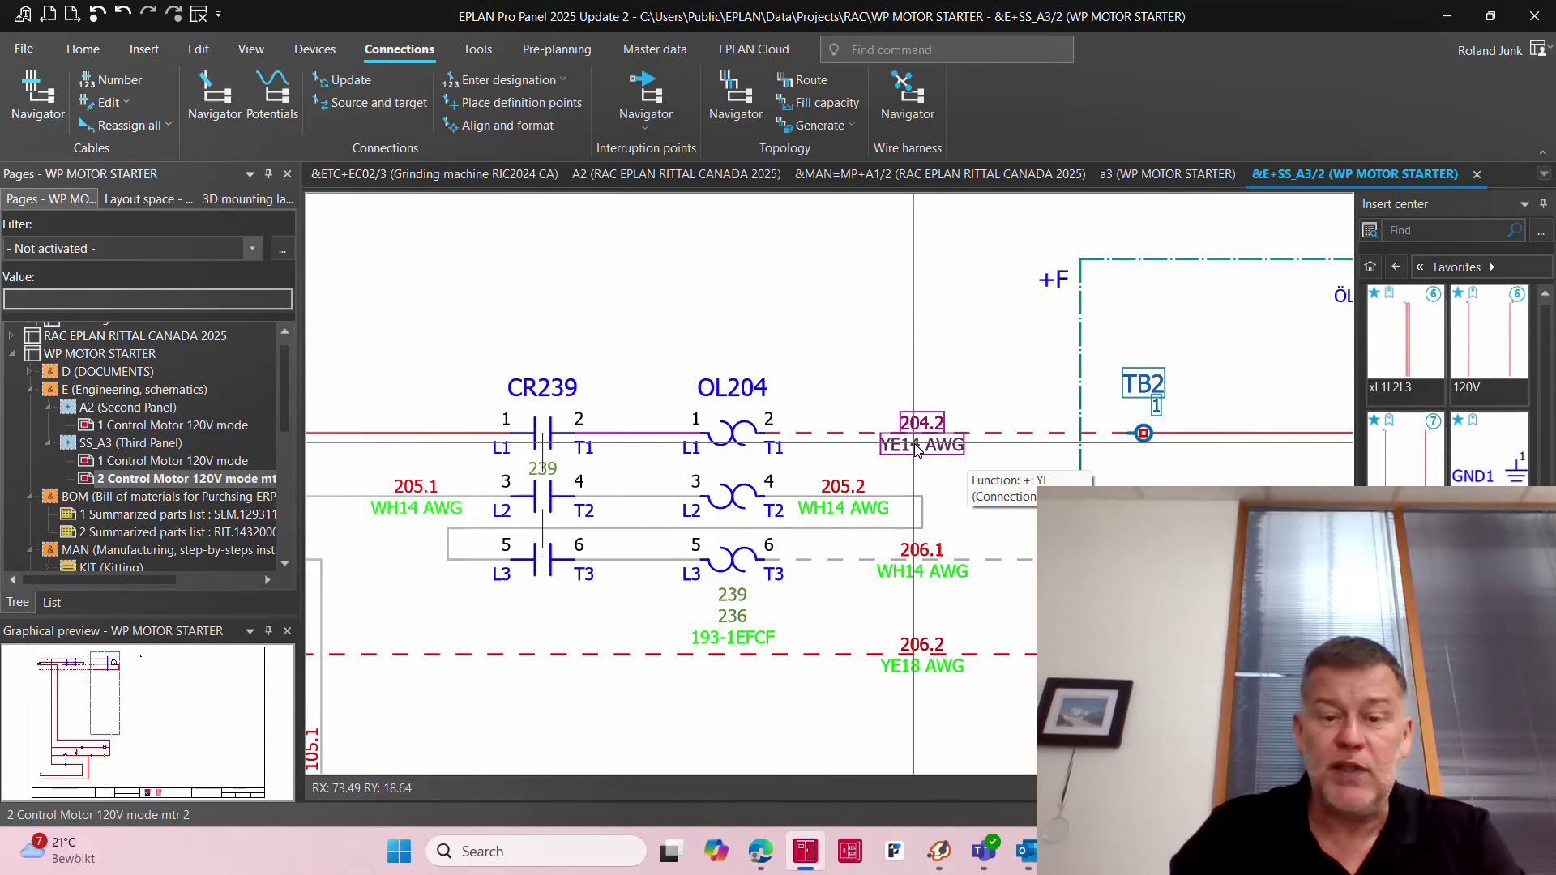
Step: Shorten the +F location box to enclose only motor M204's circuit, and move the lower control circuit up beneath it
{"action": "scroll", "coordinate": [900, 312], "scroll_direction": "down", "scroll_amount": 6}
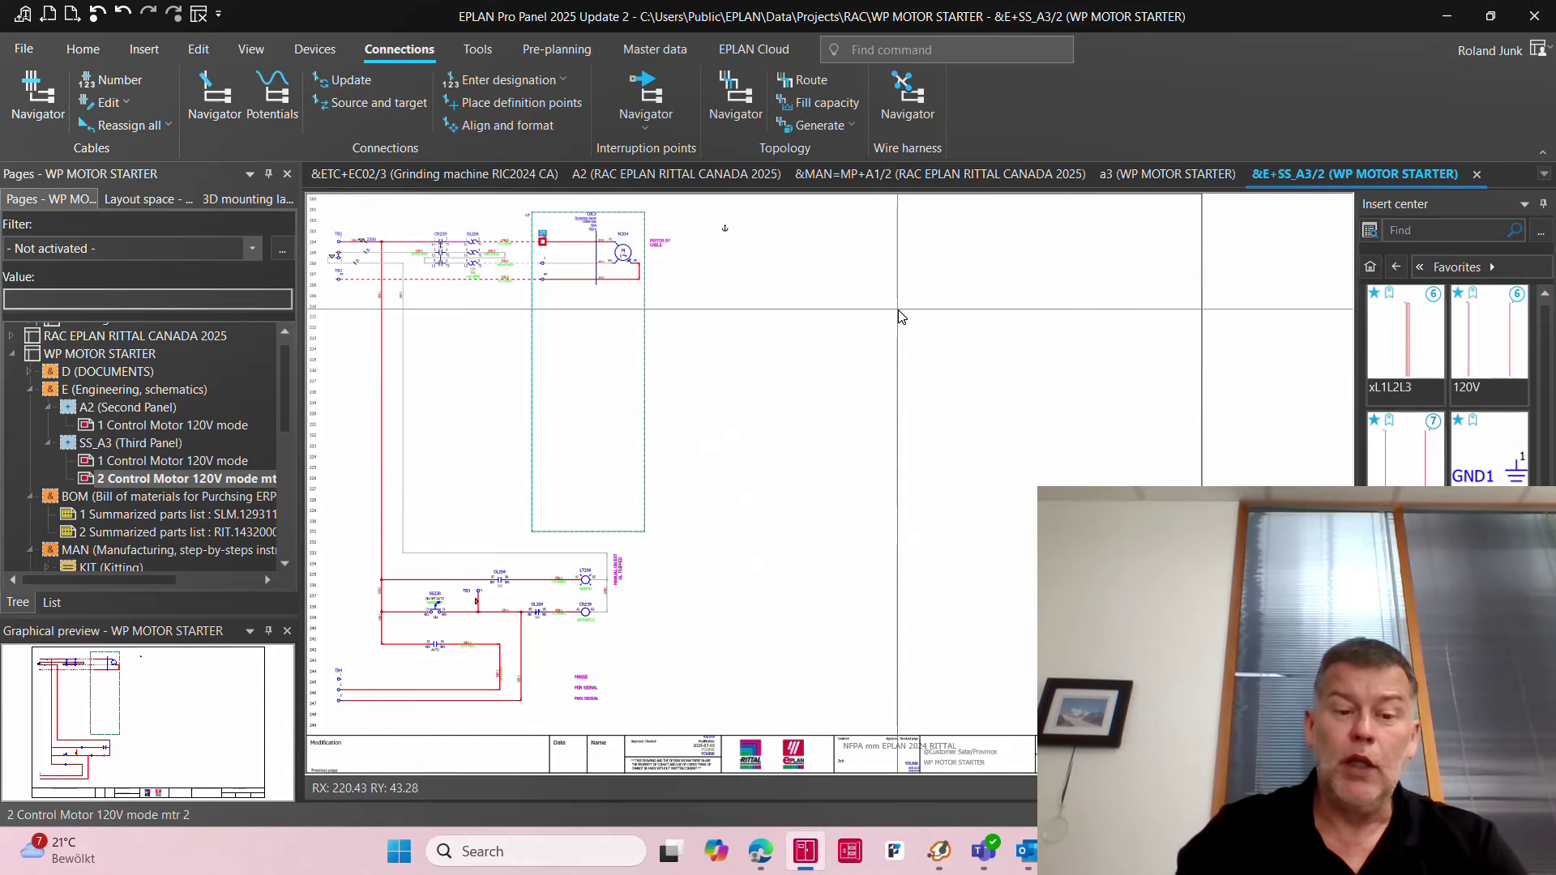
{"action": "left_click", "coordinate": [589, 534]}
{"action": "left_click_drag", "start_coordinate": [588, 532], "coordinate": [596, 301]}
{"action": "left_click", "coordinate": [596, 301]}
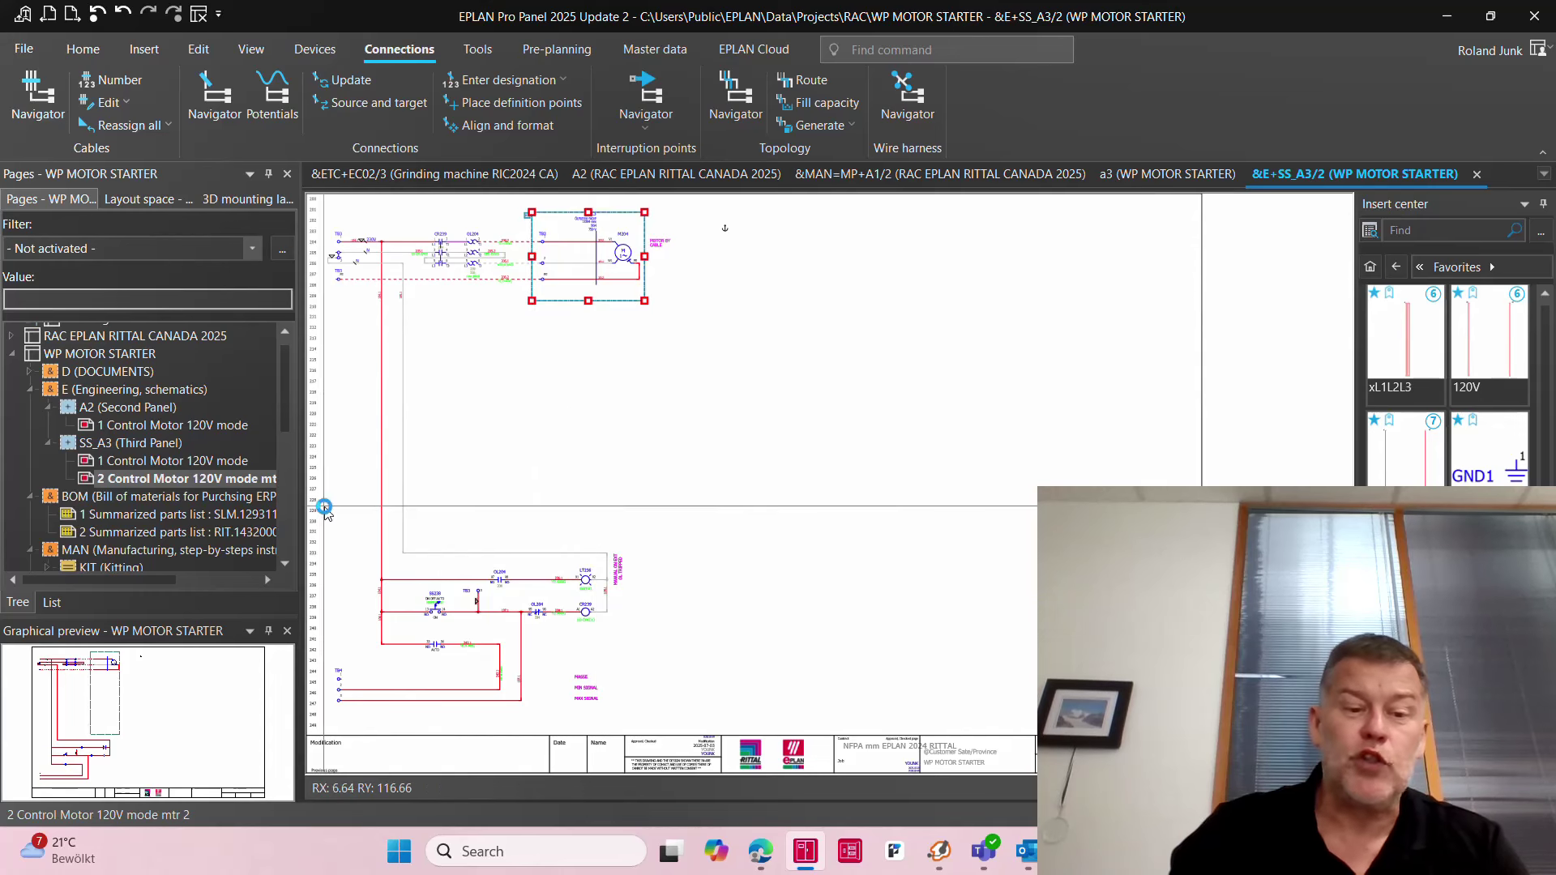
{"action": "left_click_drag", "start_coordinate": [317, 511], "coordinate": [676, 727]}
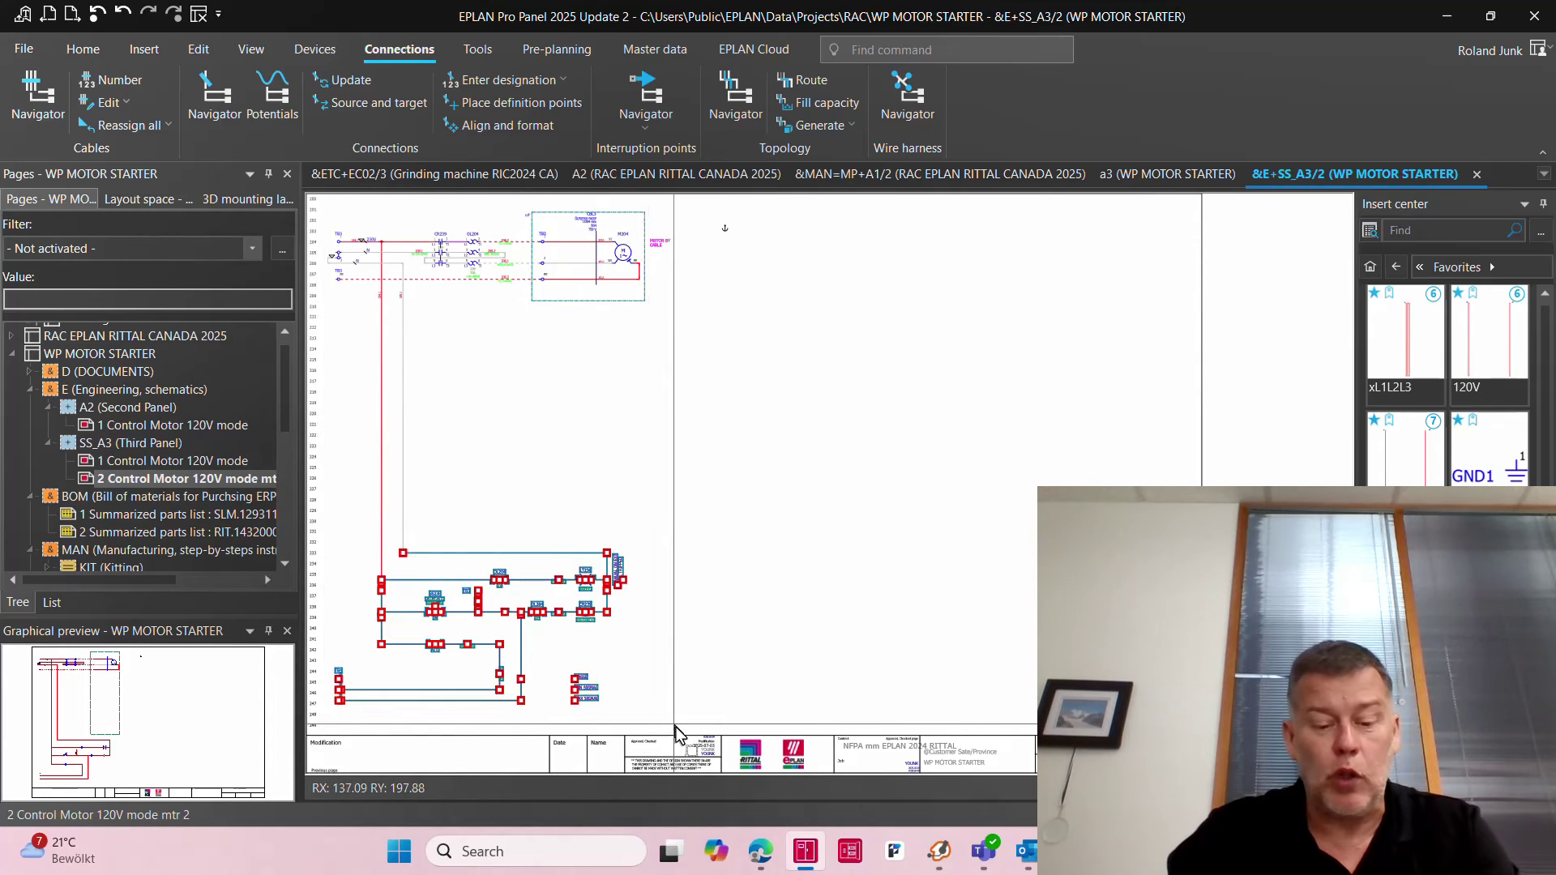
{"action": "left_click_drag", "start_coordinate": [339, 679], "coordinate": [339, 451]}
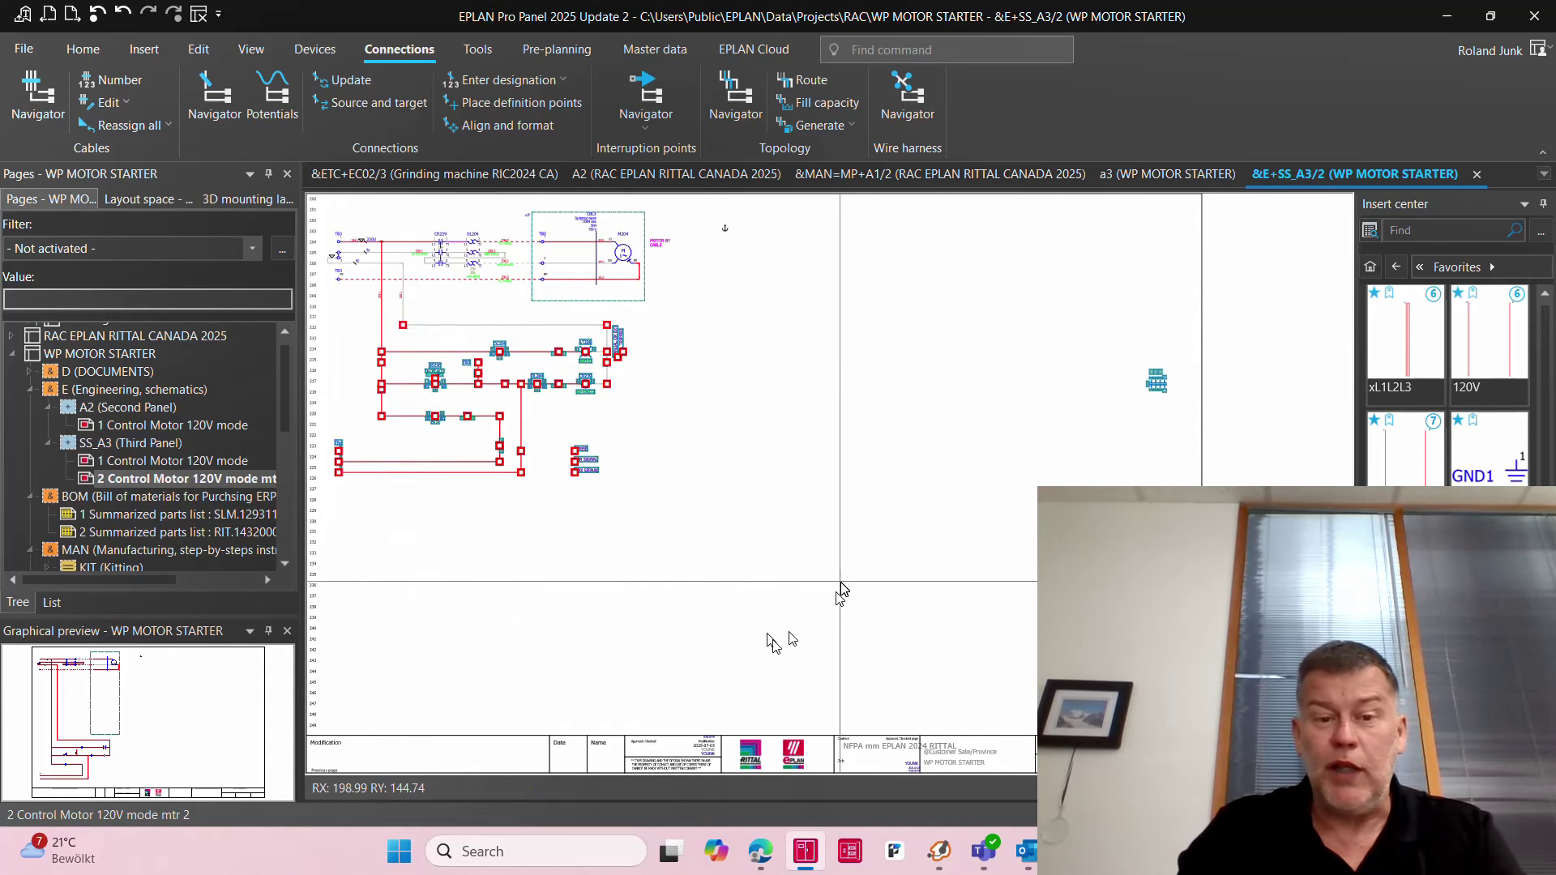
Step: Select the complete motor circuit on page 2 and bring up the Create window macro command for it
{"action": "scroll", "coordinate": [851, 595], "scroll_direction": "down", "scroll_amount": 1}
{"action": "mouse_move", "coordinate": [382, 263]}
{"action": "left_mouse_down"}
{"action": "mouse_move", "coordinate": [405, 291]}
{"action": "mouse_move", "coordinate": [874, 509]}
{"action": "mouse_move", "coordinate": [876, 539]}
{"action": "left_mouse_up"}
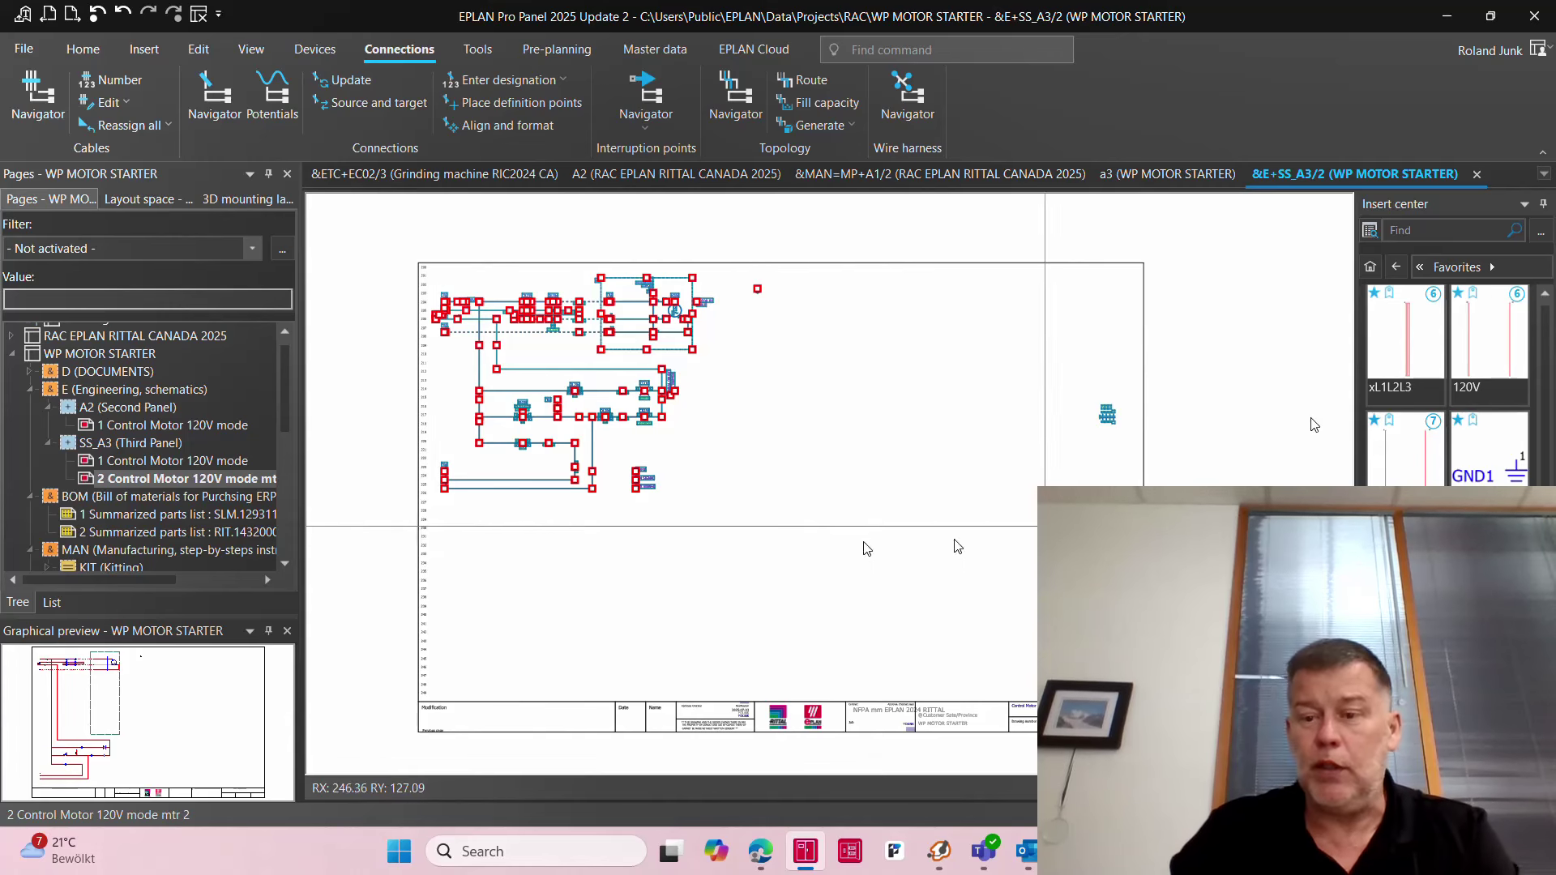
{"action": "right_click", "coordinate": [914, 331]}
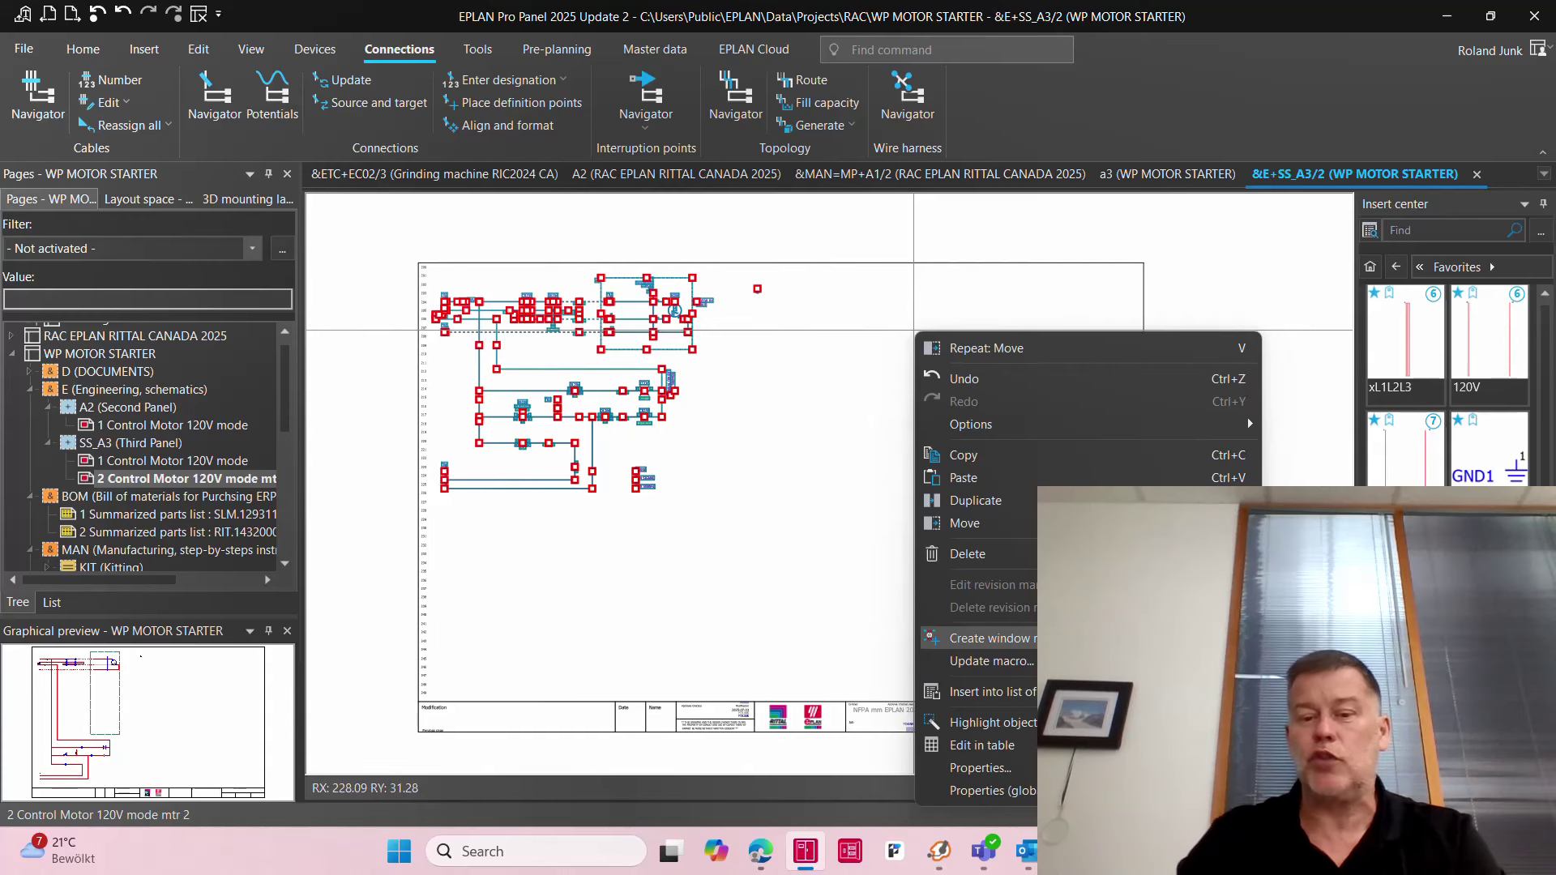
{"action": "left_click", "coordinate": [813, 632]}
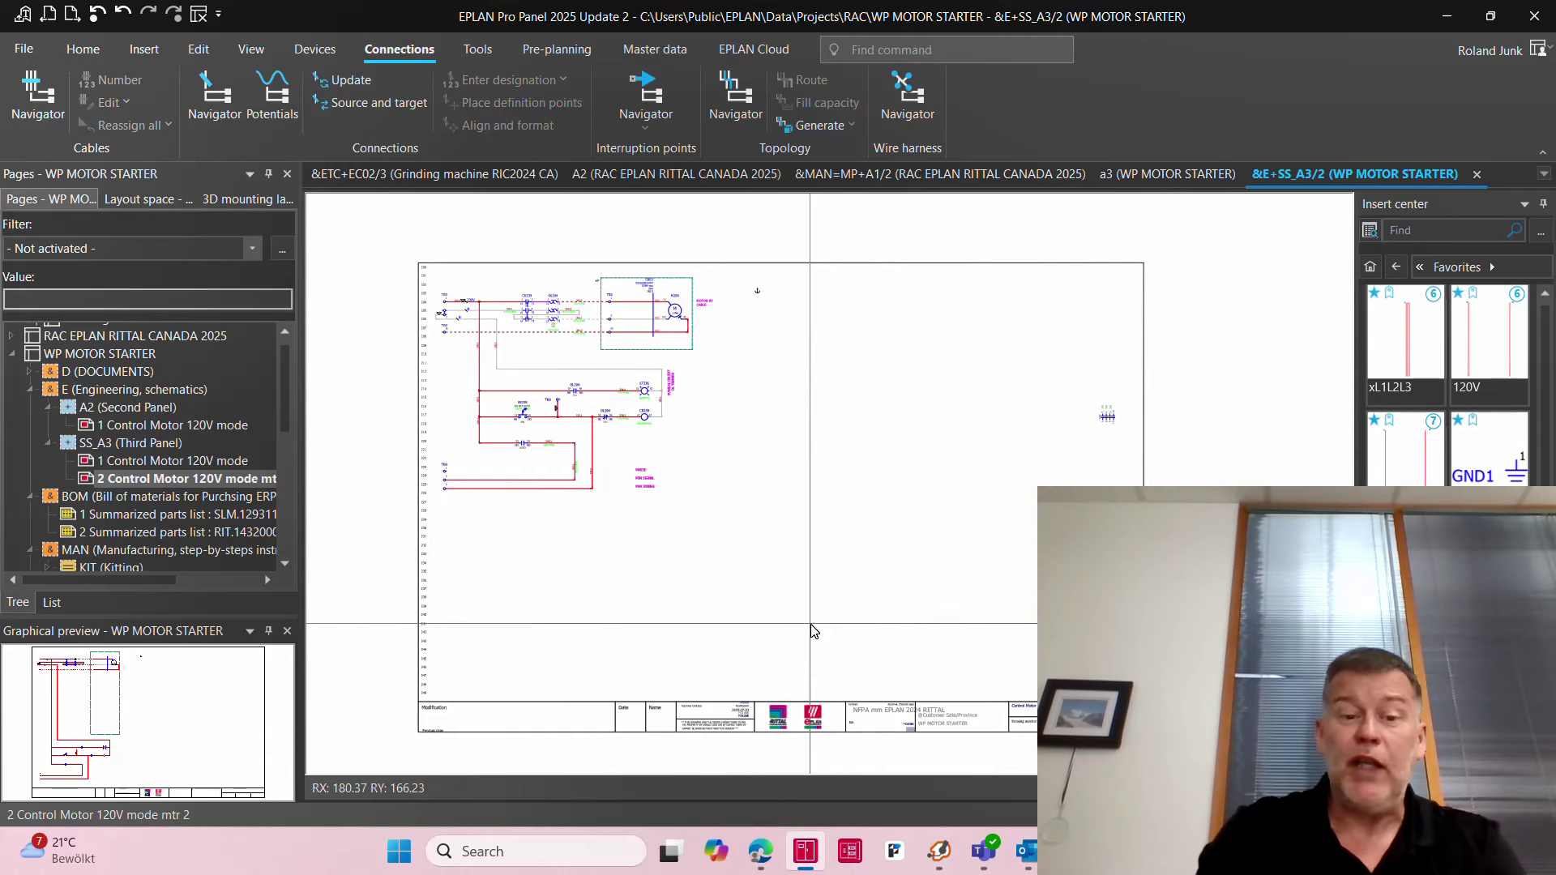
Step: Open the first summarized parts list page of the BOM and check the quantities of the contactor and overload relay parts
{"action": "scroll", "coordinate": [567, 376], "scroll_direction": "up", "scroll_amount": 5}
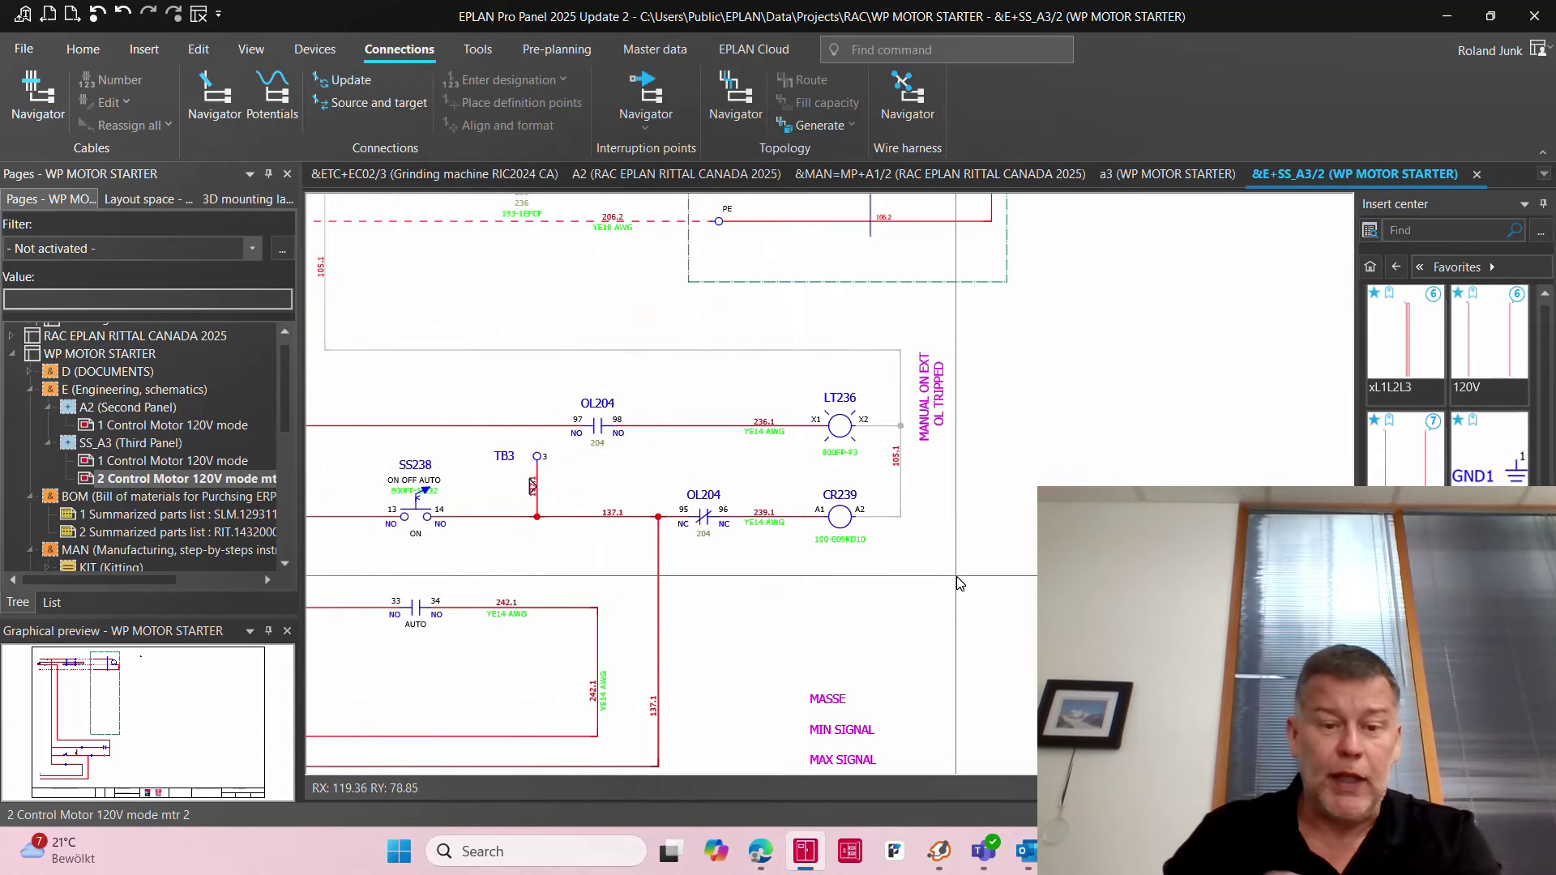
{"action": "scroll", "coordinate": [1063, 451], "scroll_direction": "down", "scroll_amount": 1}
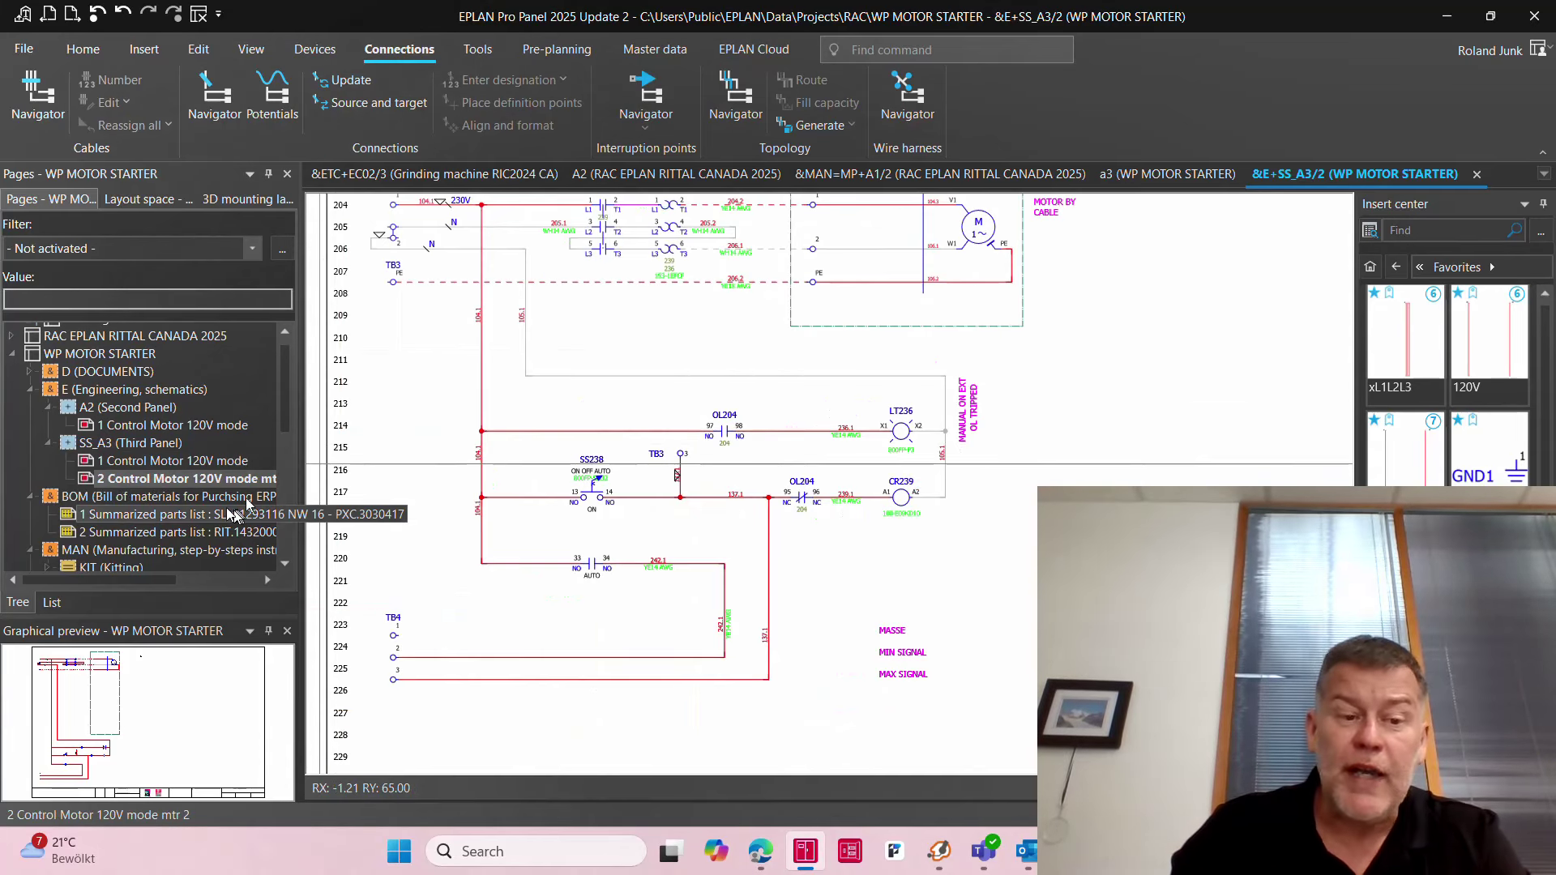
{"action": "double_click", "coordinate": [188, 514]}
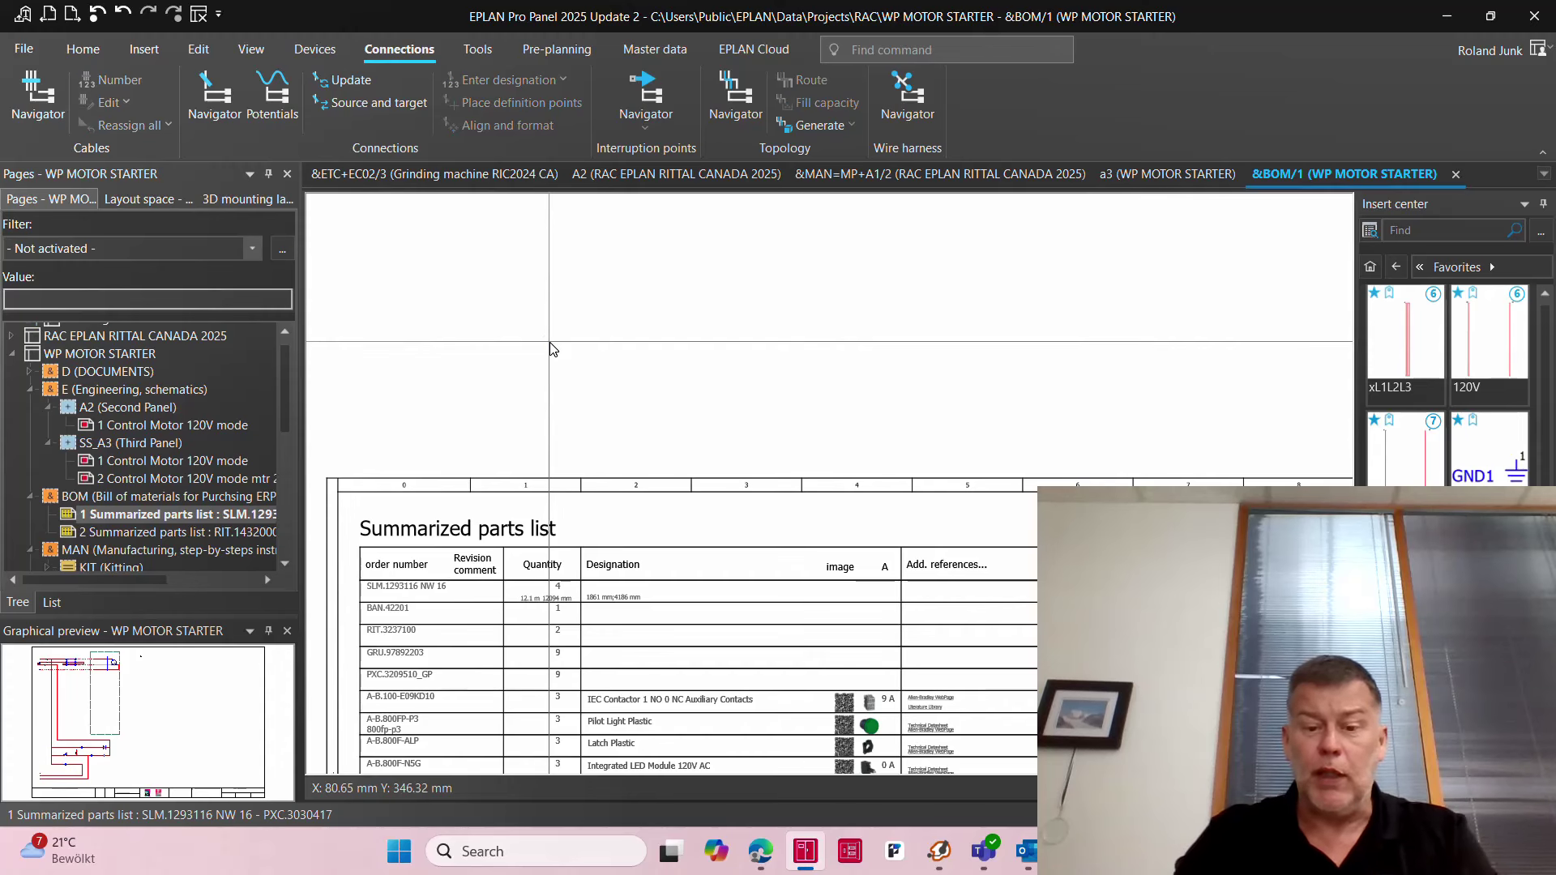
{"action": "scroll", "coordinate": [624, 357], "scroll_direction": "down", "scroll_amount": 3}
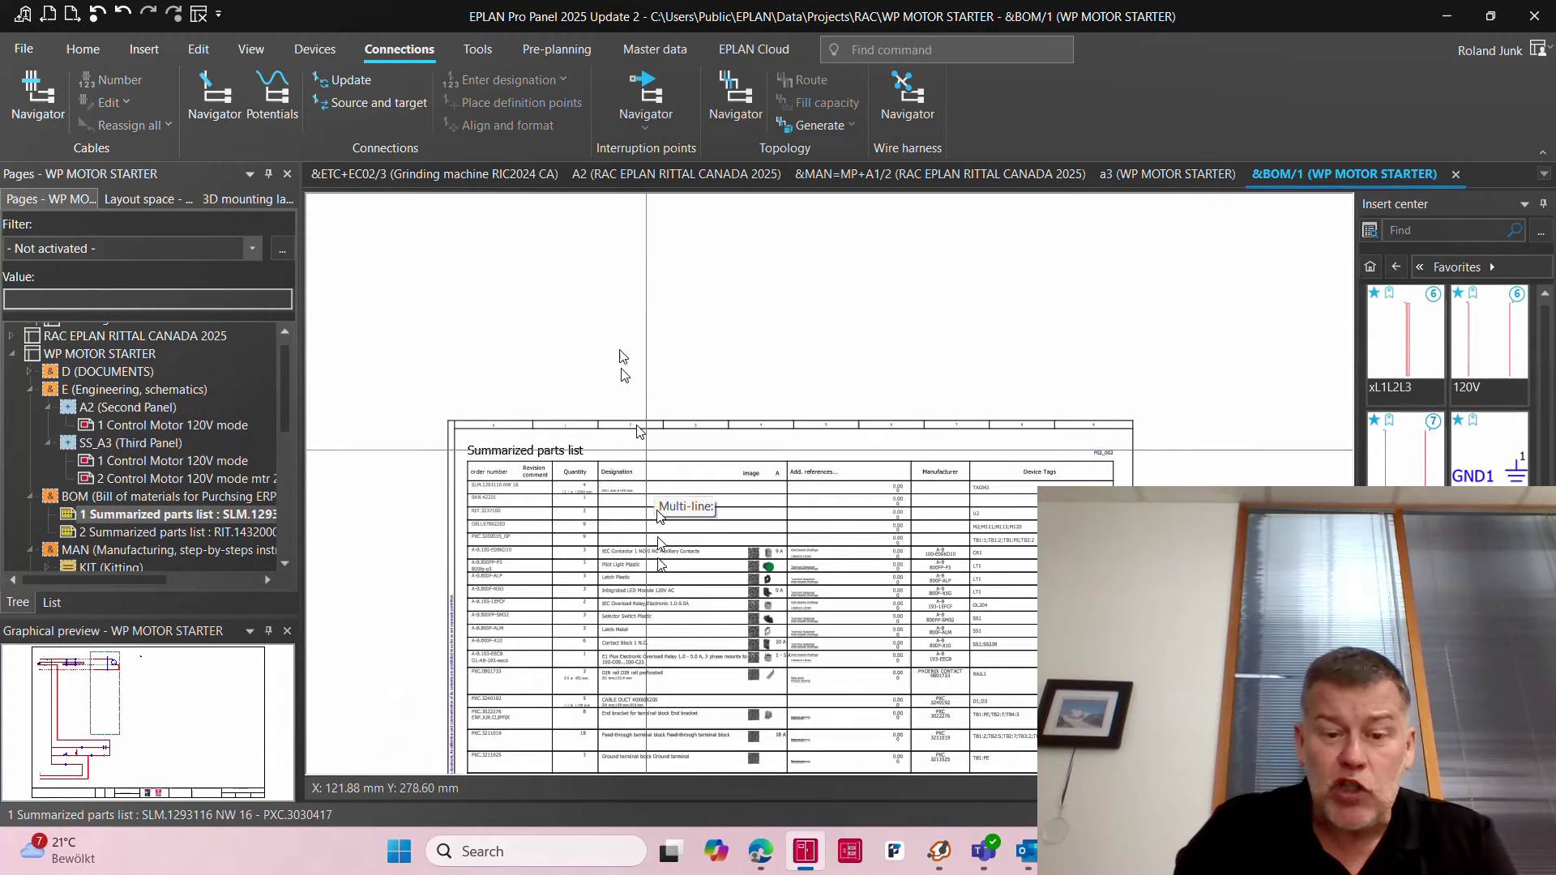
{"action": "scroll", "coordinate": [648, 713], "scroll_direction": "up", "scroll_amount": 3}
{"action": "scroll", "coordinate": [823, 511], "scroll_direction": "down", "scroll_amount": 1}
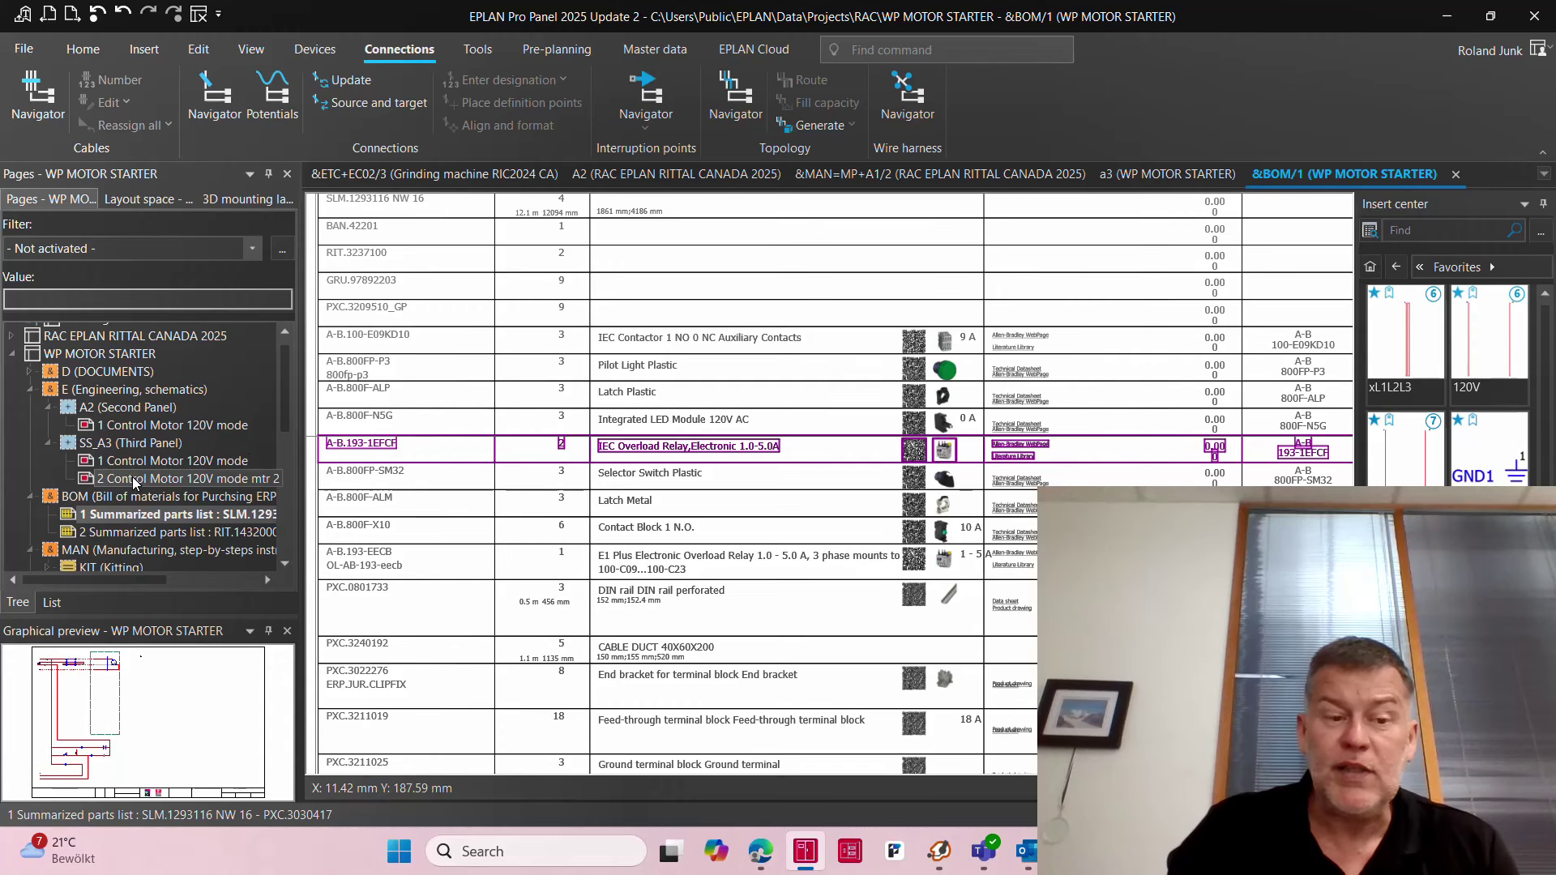
Step: Return to SS_A3 schematic page 2 and examine the cross-references and wire numbers of the moved circuit
{"action": "left_click", "coordinate": [134, 480]}
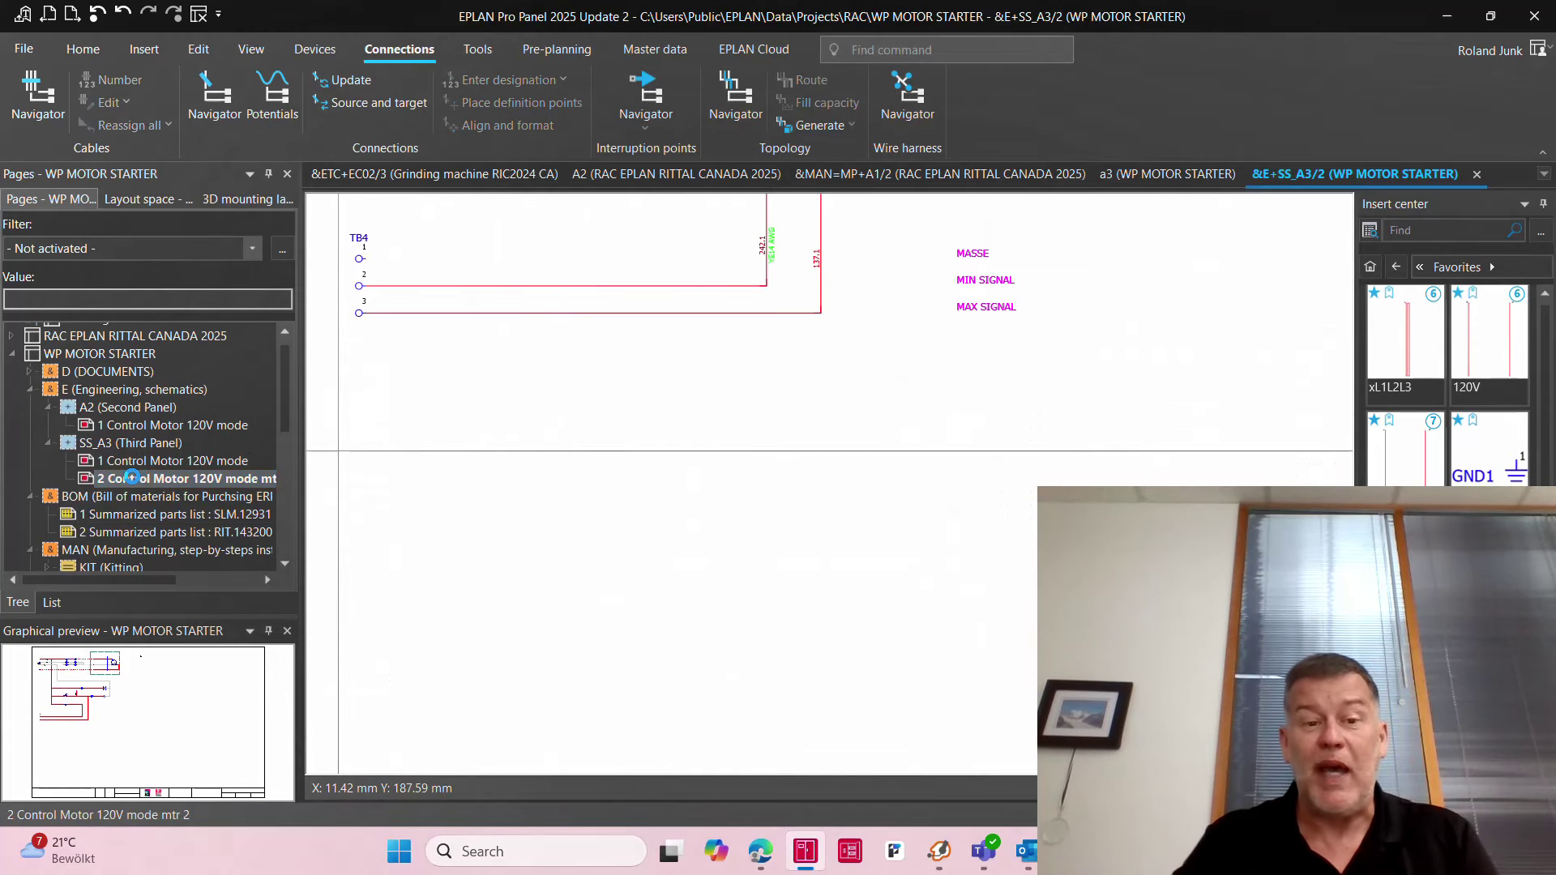
{"action": "scroll", "coordinate": [528, 444], "scroll_direction": "down", "scroll_amount": 5}
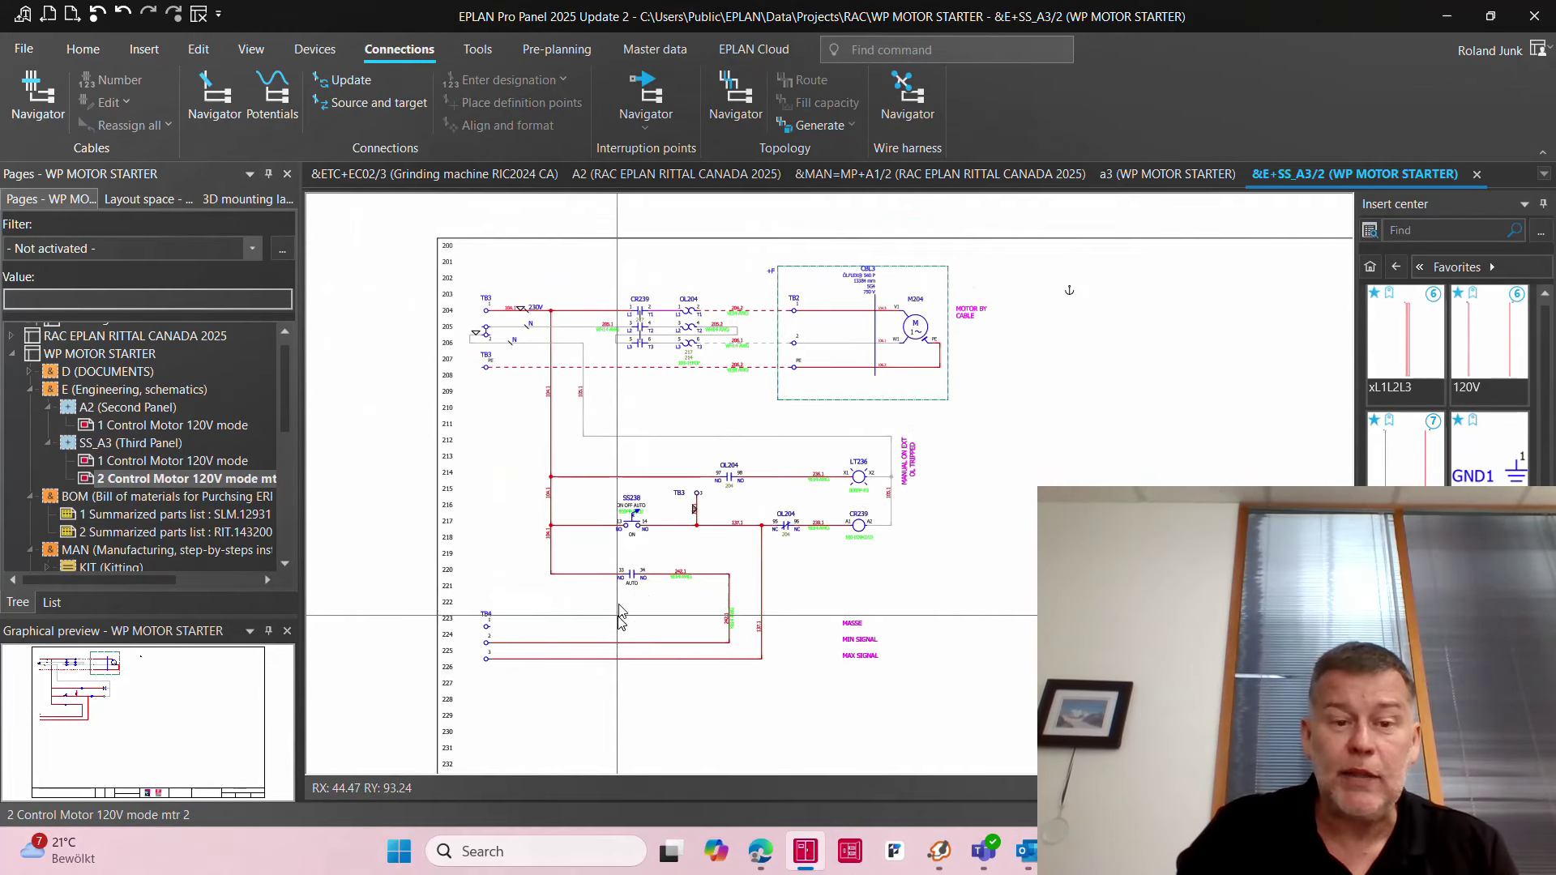
{"action": "scroll", "coordinate": [502, 292], "scroll_direction": "up", "scroll_amount": 5}
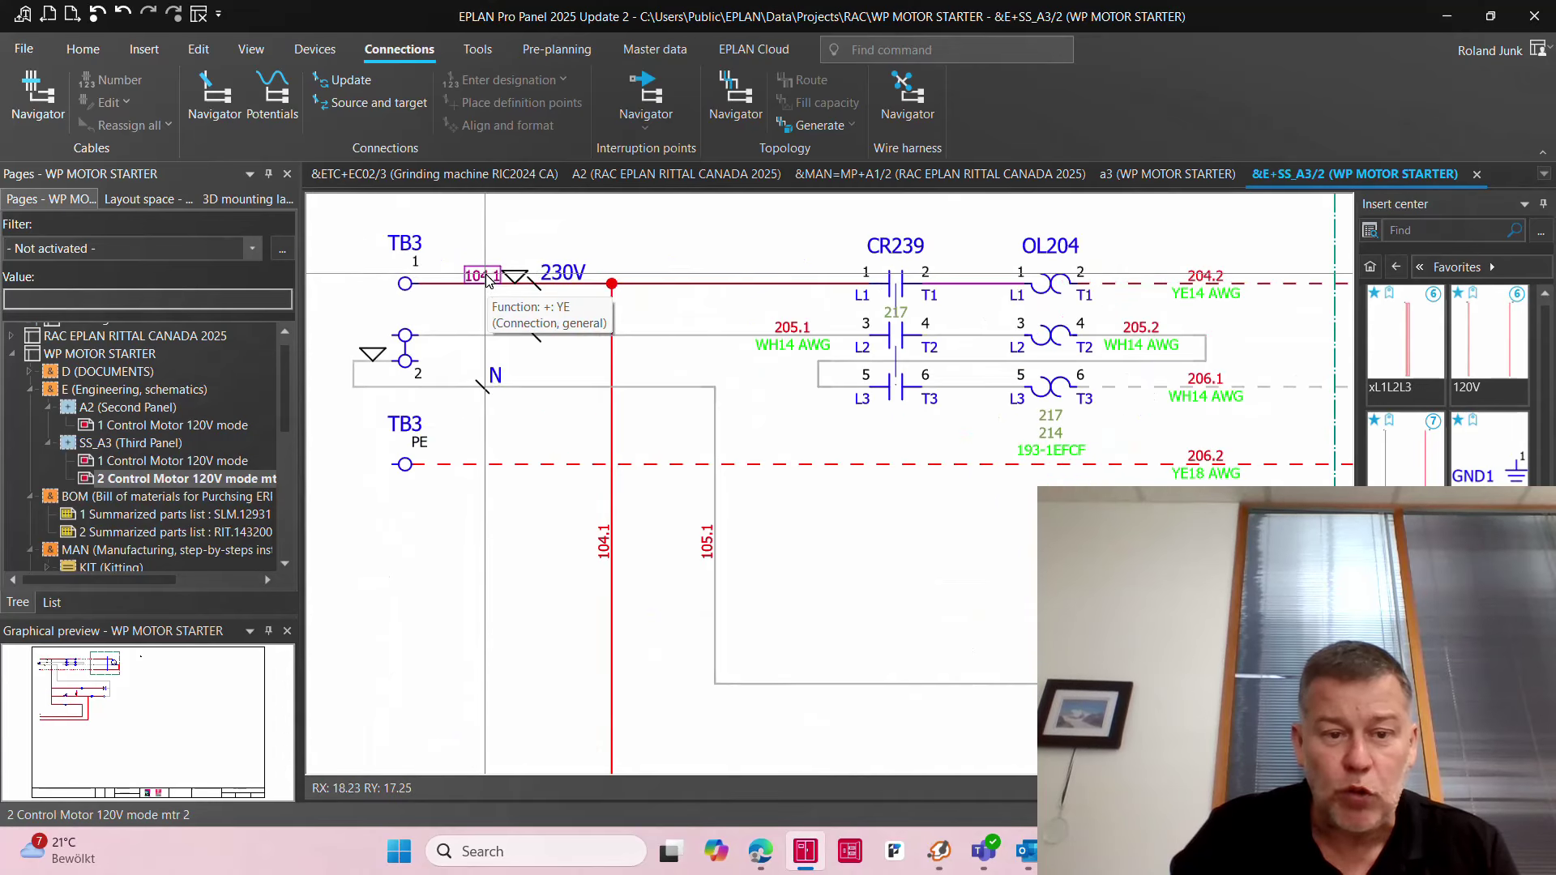
{"action": "scroll", "coordinate": [487, 280], "scroll_direction": "down", "scroll_amount": 5}
{"action": "scroll", "coordinate": [496, 715], "scroll_direction": "down", "scroll_amount": 1}
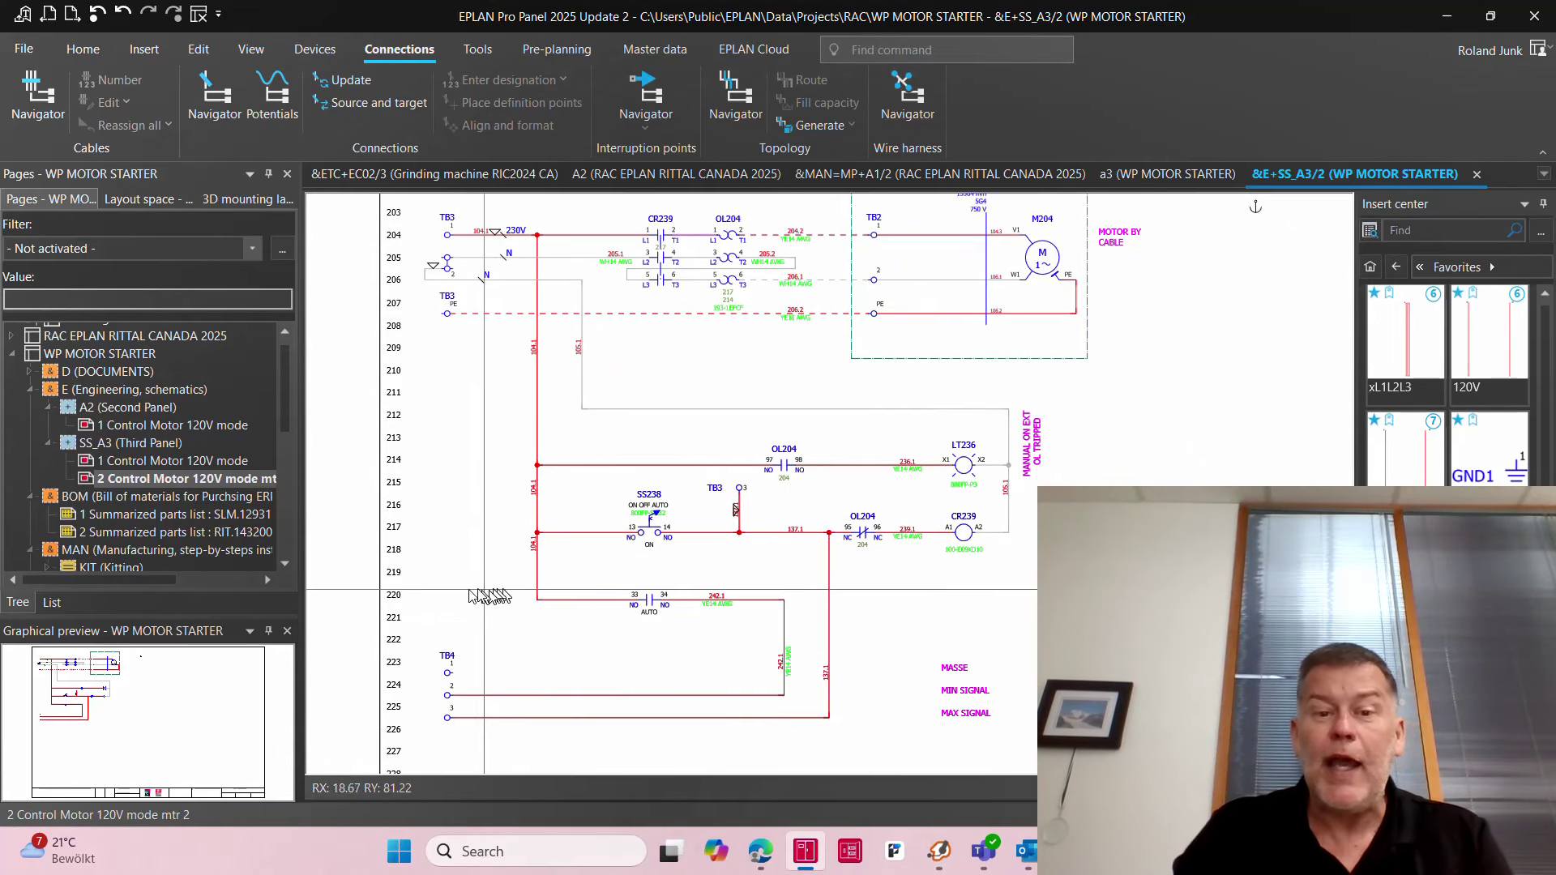
Step: Open the S2 mounting panel of layout space a3 in the WP MOTOR STARTER project
{"action": "left_click", "coordinate": [99, 353]}
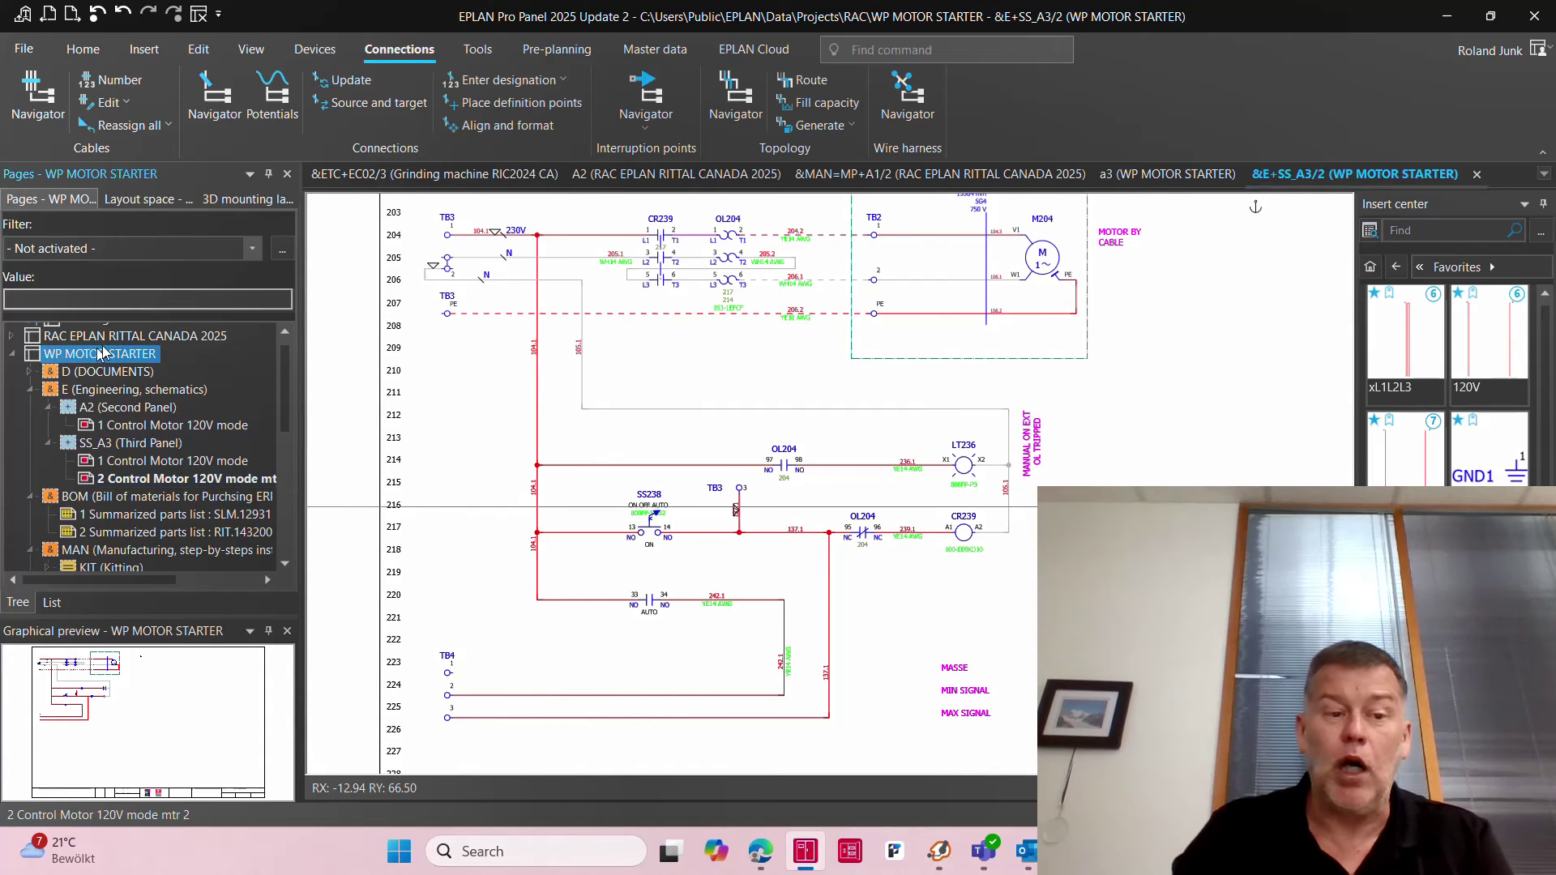
{"action": "left_click", "coordinate": [139, 199]}
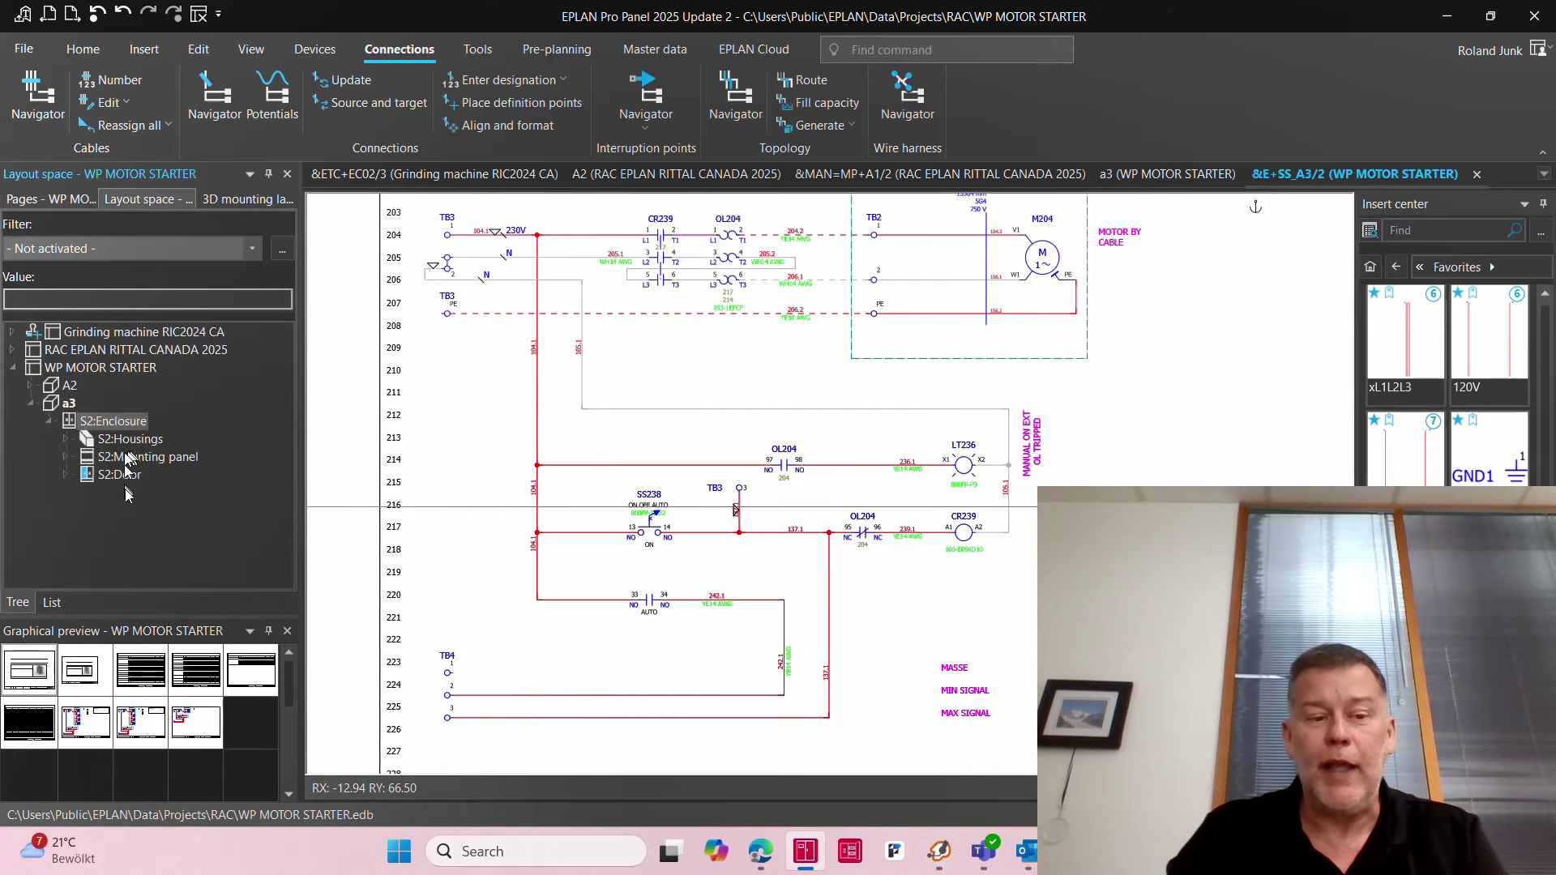
{"action": "double_click", "coordinate": [142, 456]}
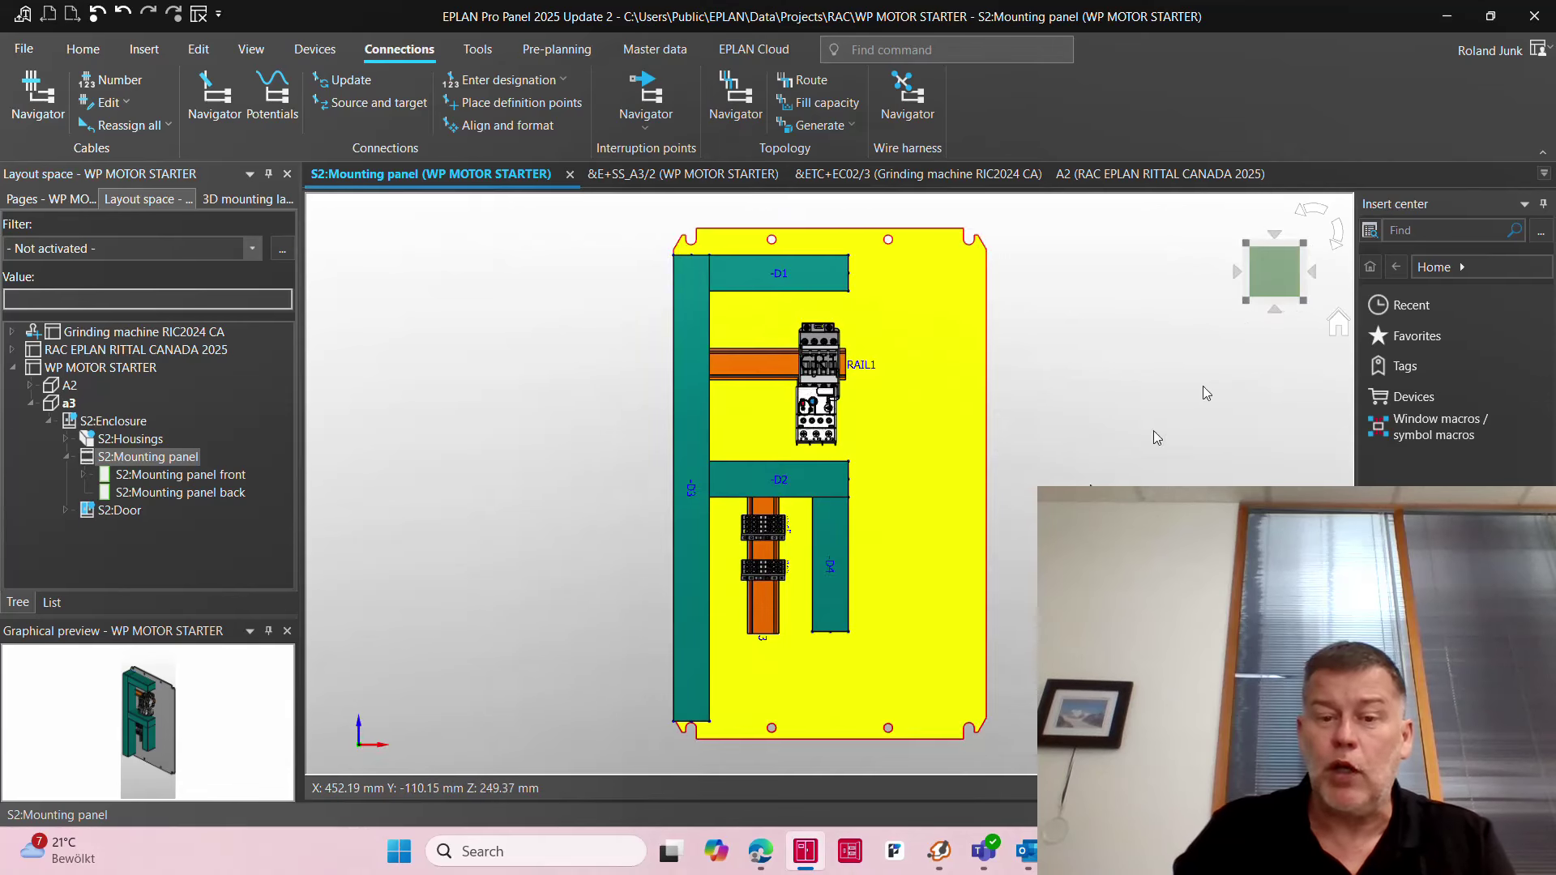
{"action": "scroll", "coordinate": [924, 472], "scroll_direction": "up", "scroll_amount": 3}
{"action": "scroll", "coordinate": [757, 381], "scroll_direction": "down", "scroll_amount": 2}
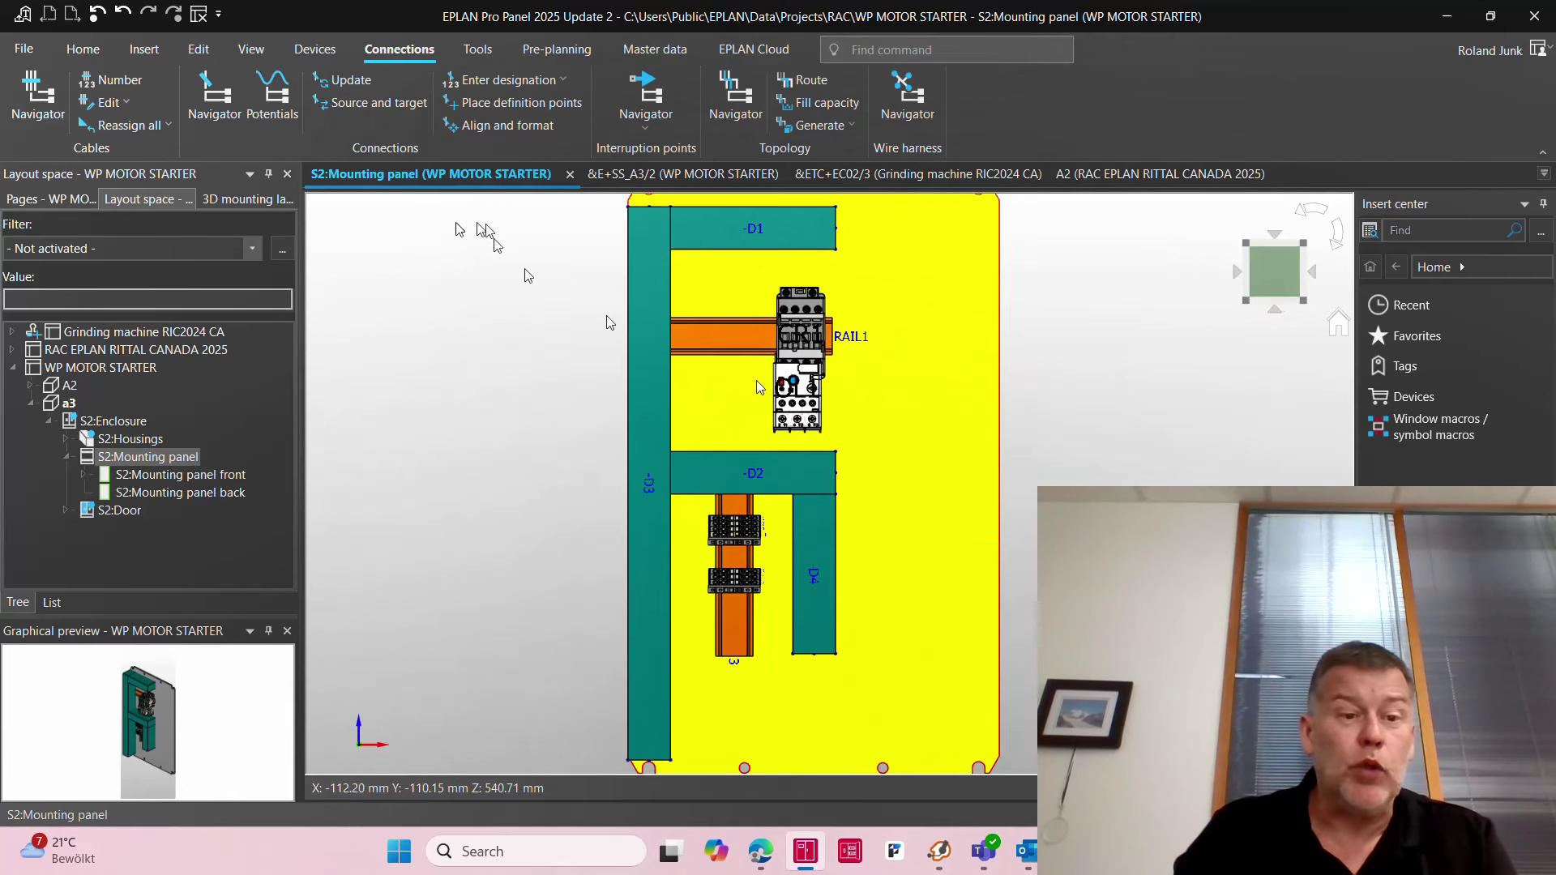
Step: Open the 3D mounting layout navigator and filter it by the Unplaced parts scheme
{"action": "left_click", "coordinate": [230, 201]}
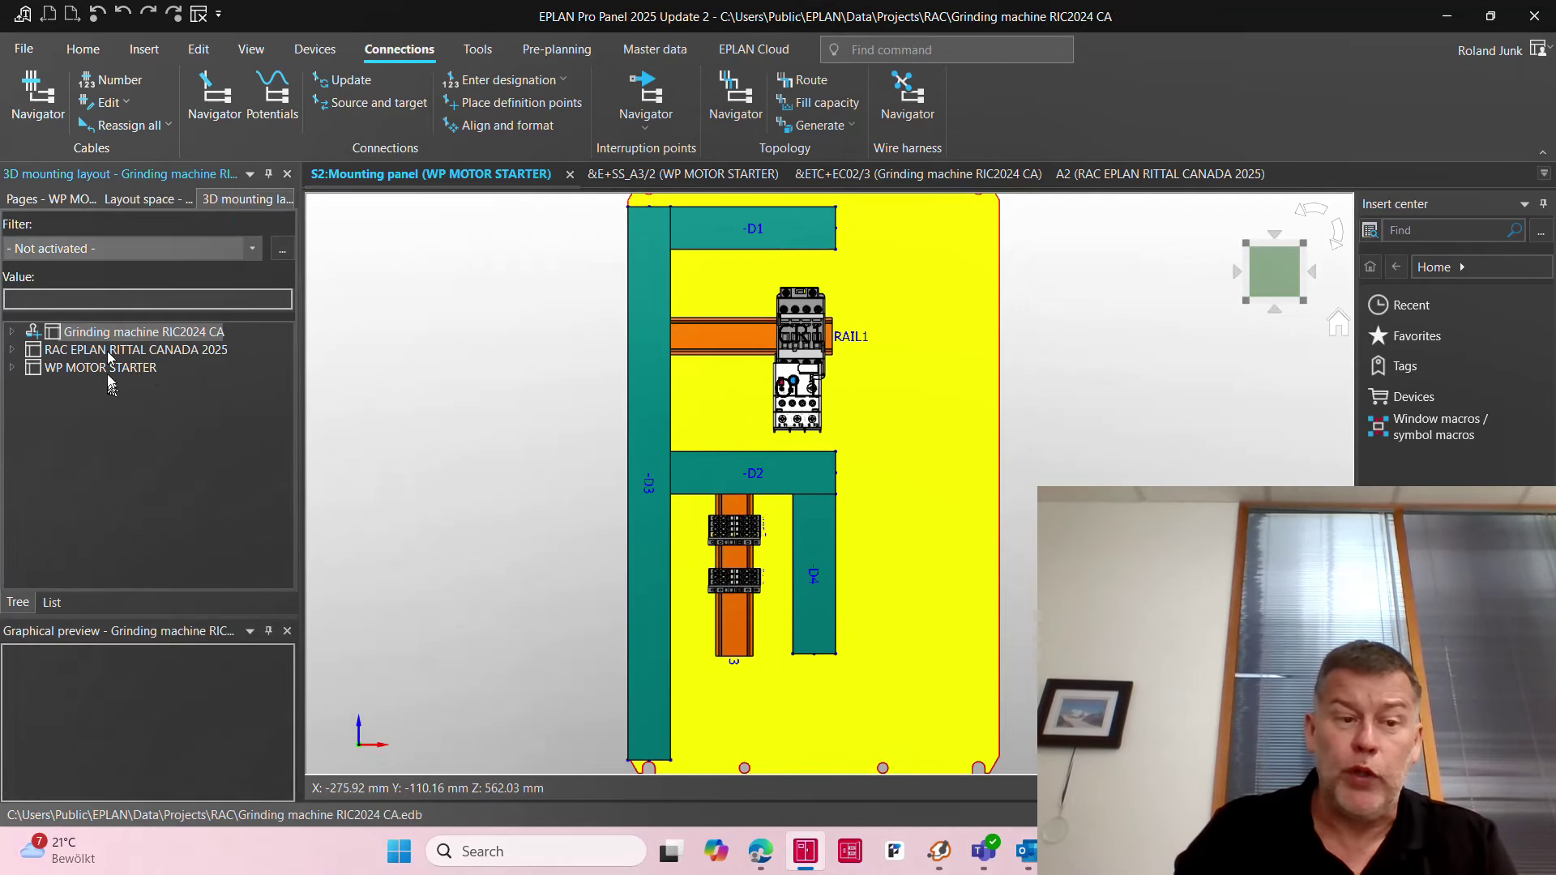
{"action": "left_click", "coordinate": [115, 243]}
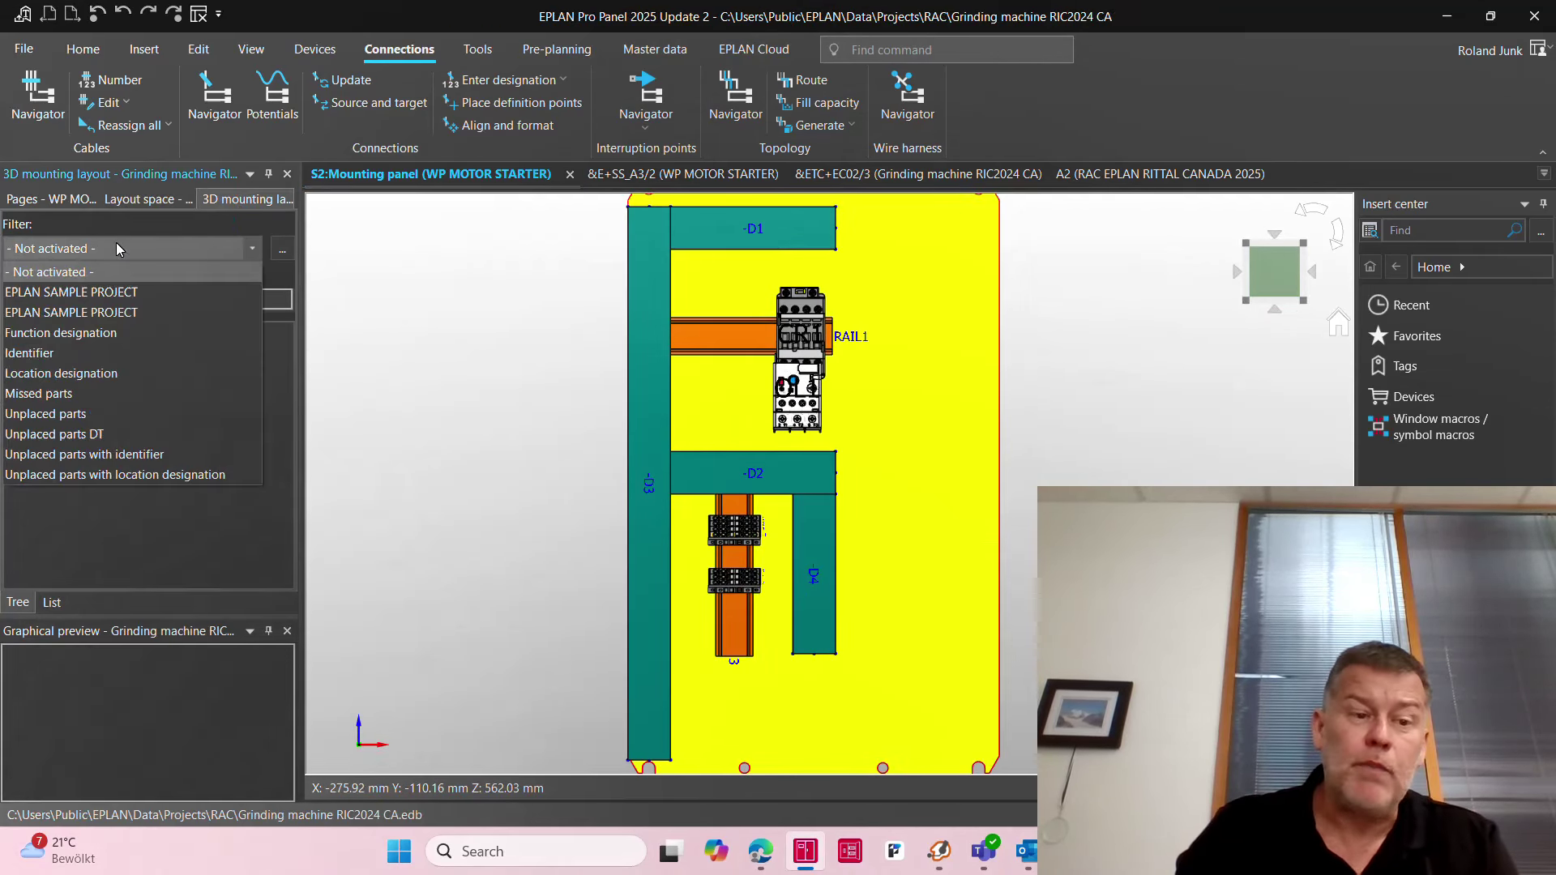
{"action": "left_click", "coordinate": [105, 434]}
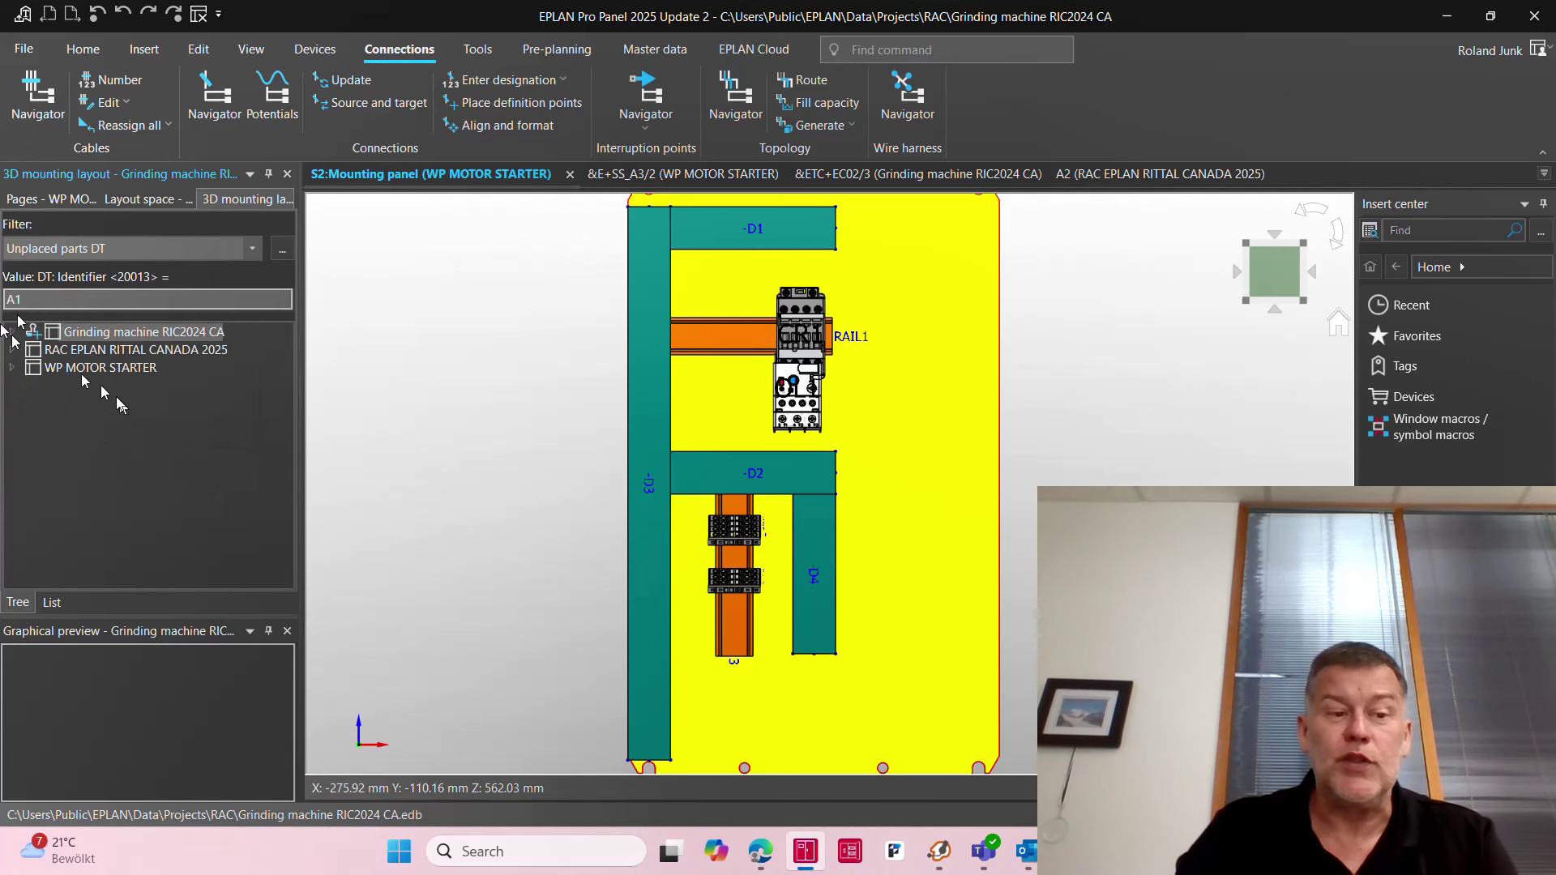
{"action": "left_click", "coordinate": [238, 298]}
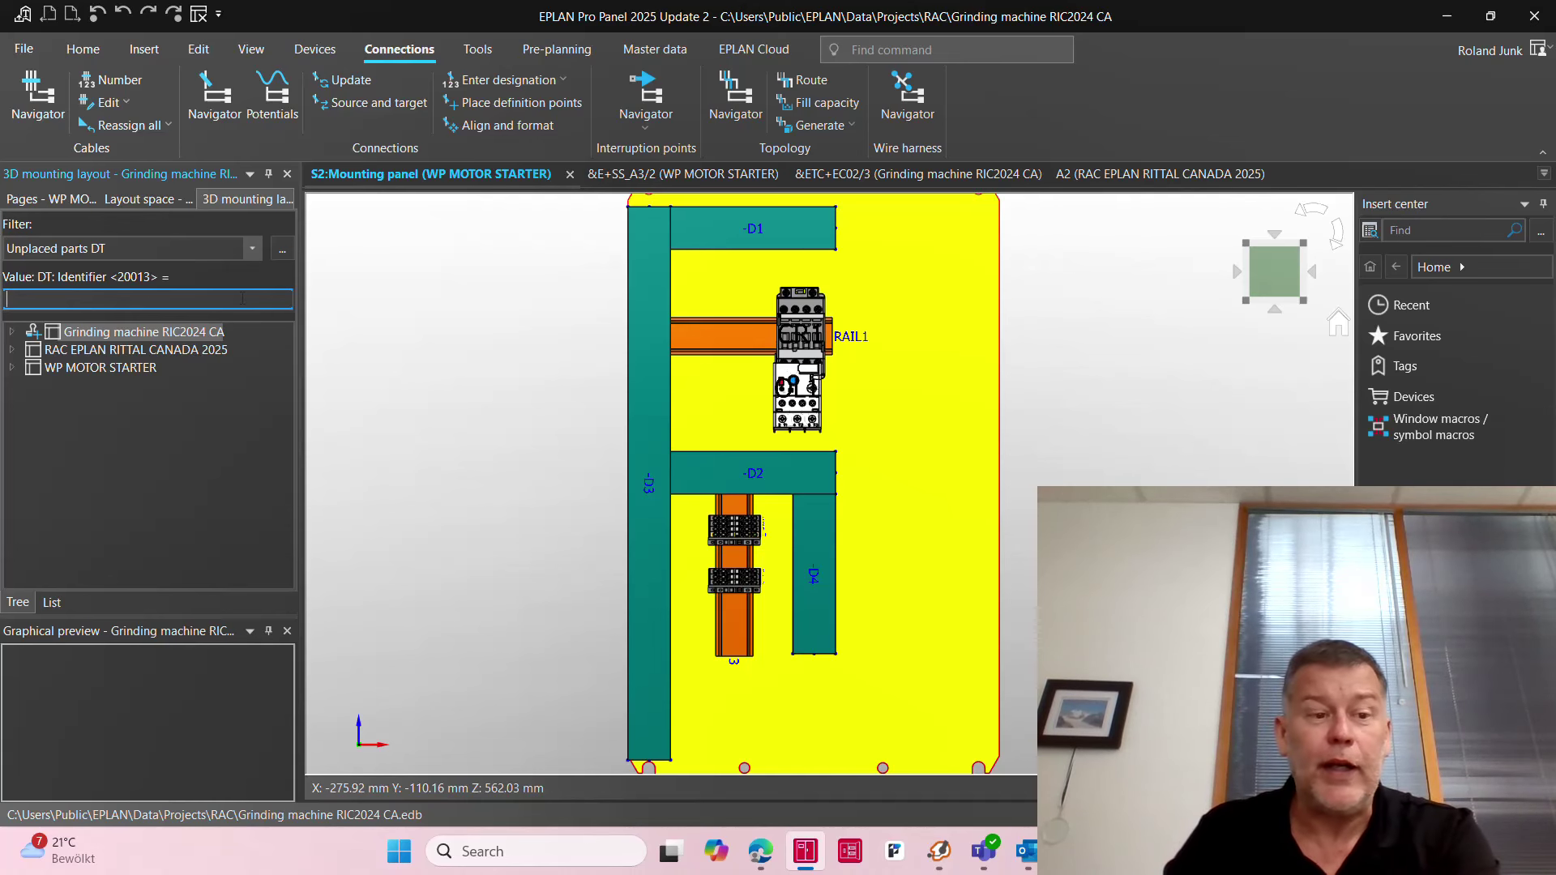
{"action": "left_click", "coordinate": [215, 249]}
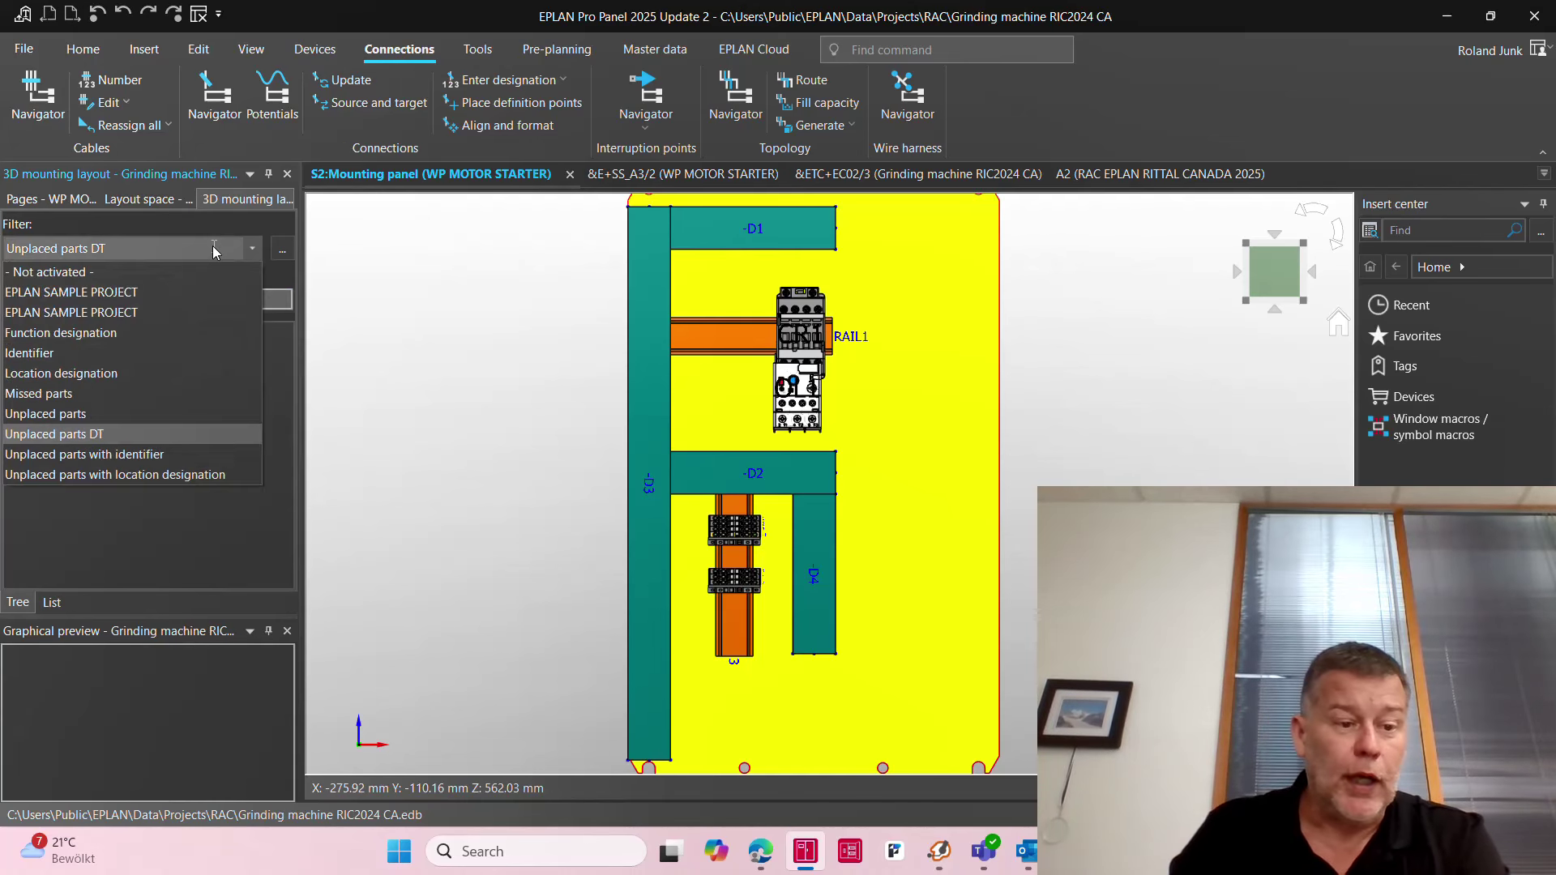
{"action": "left_click", "coordinate": [134, 411]}
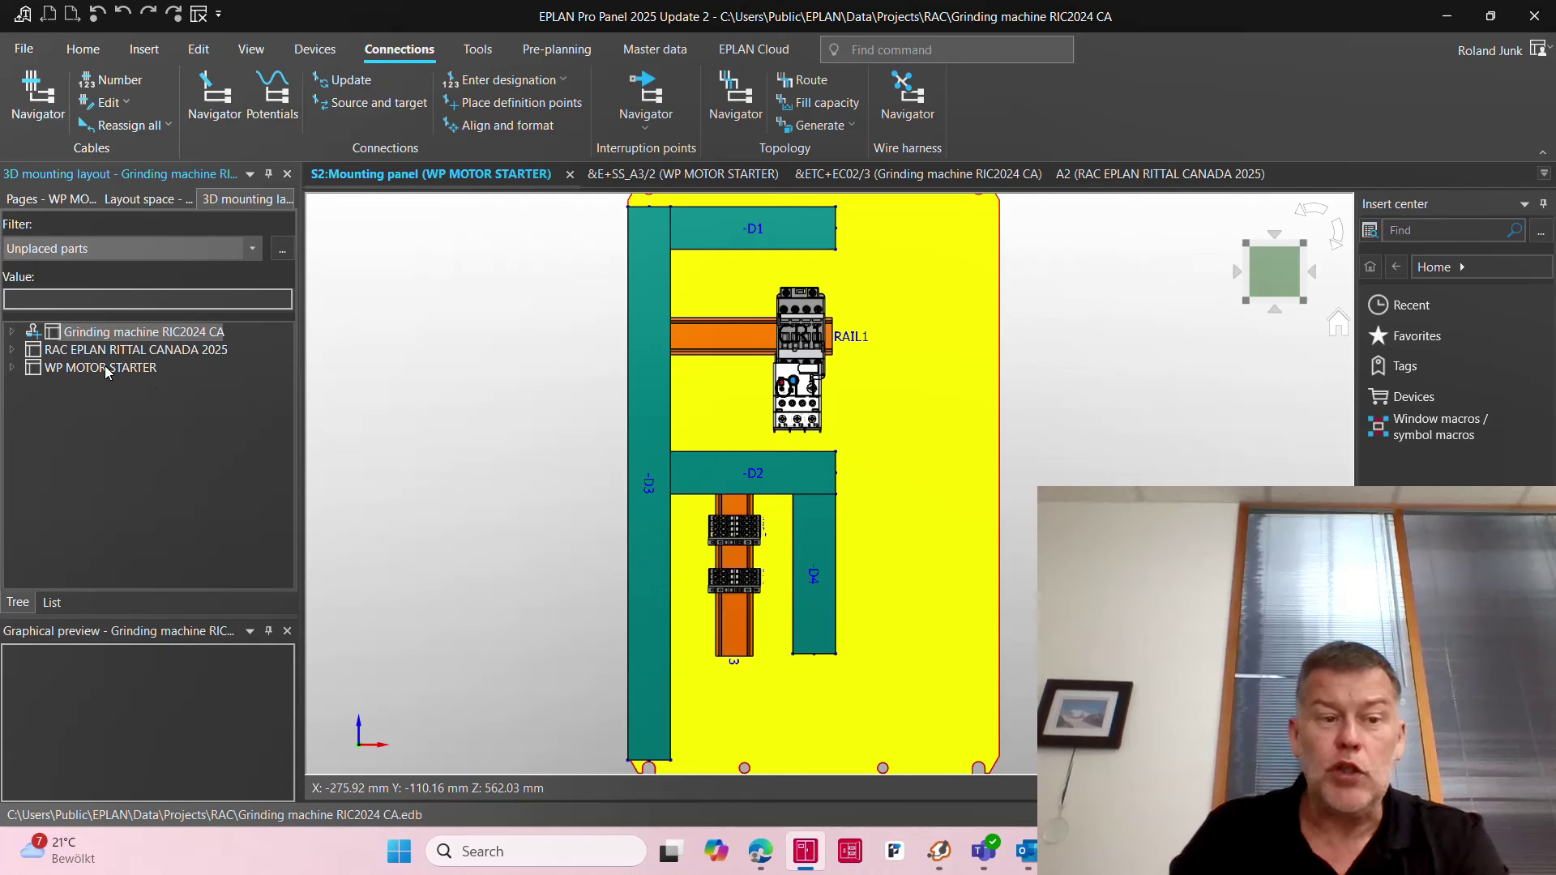
Step: Place the unplaced CR contactor of SS_A3 in WP MOTOR STARTER on RAIL1, beside the existing contactor CR1
{"action": "double_click", "coordinate": [129, 369]}
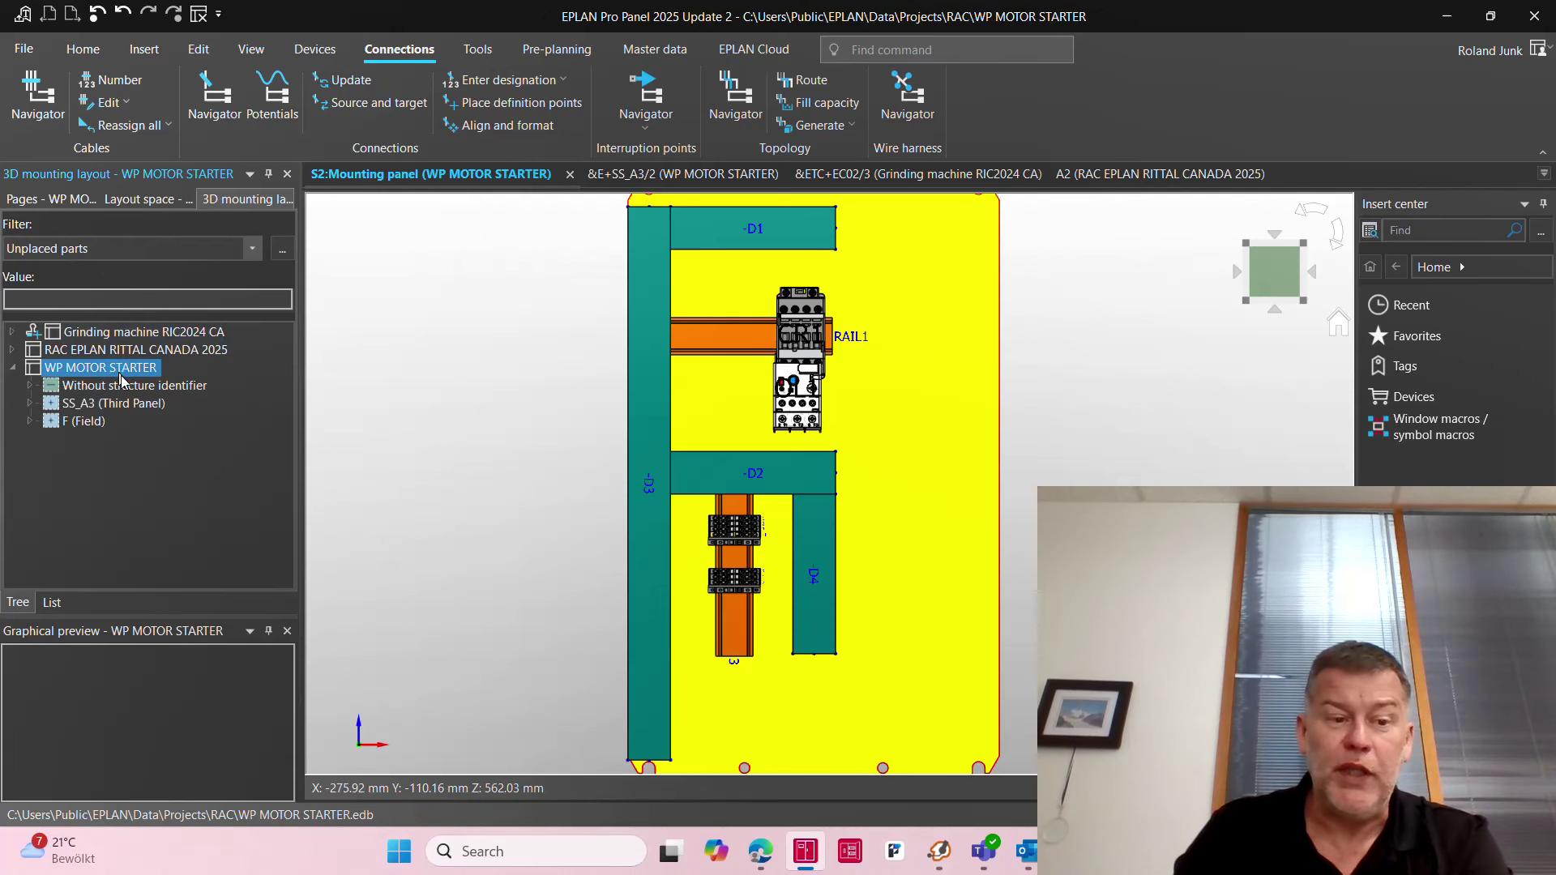
{"action": "left_click", "coordinate": [124, 406]}
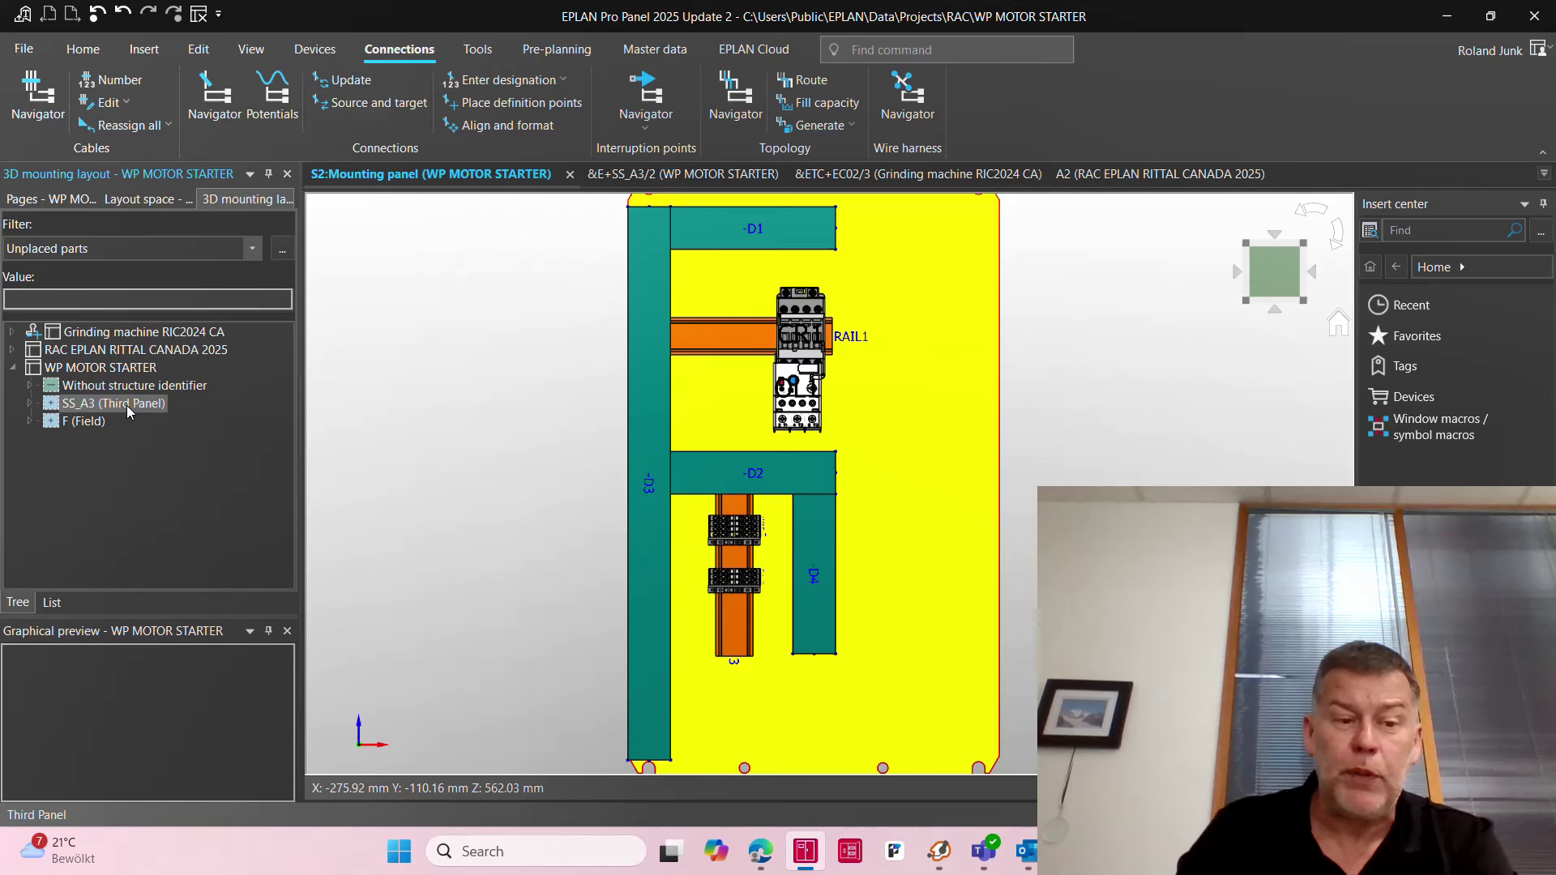
{"action": "left_click", "coordinate": [30, 403]}
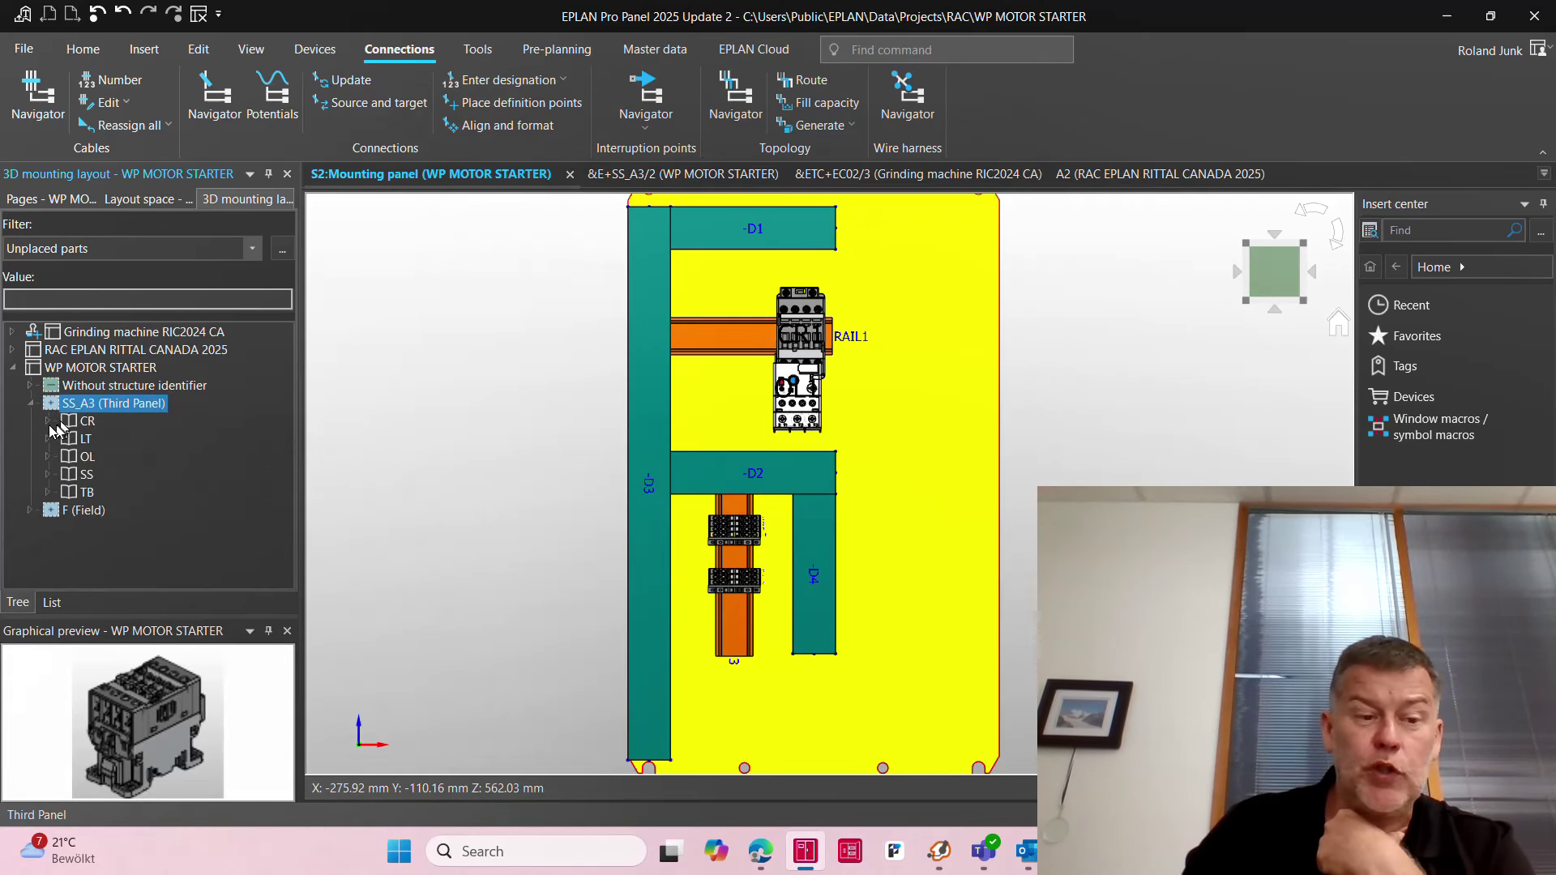
{"action": "left_click", "coordinate": [83, 422]}
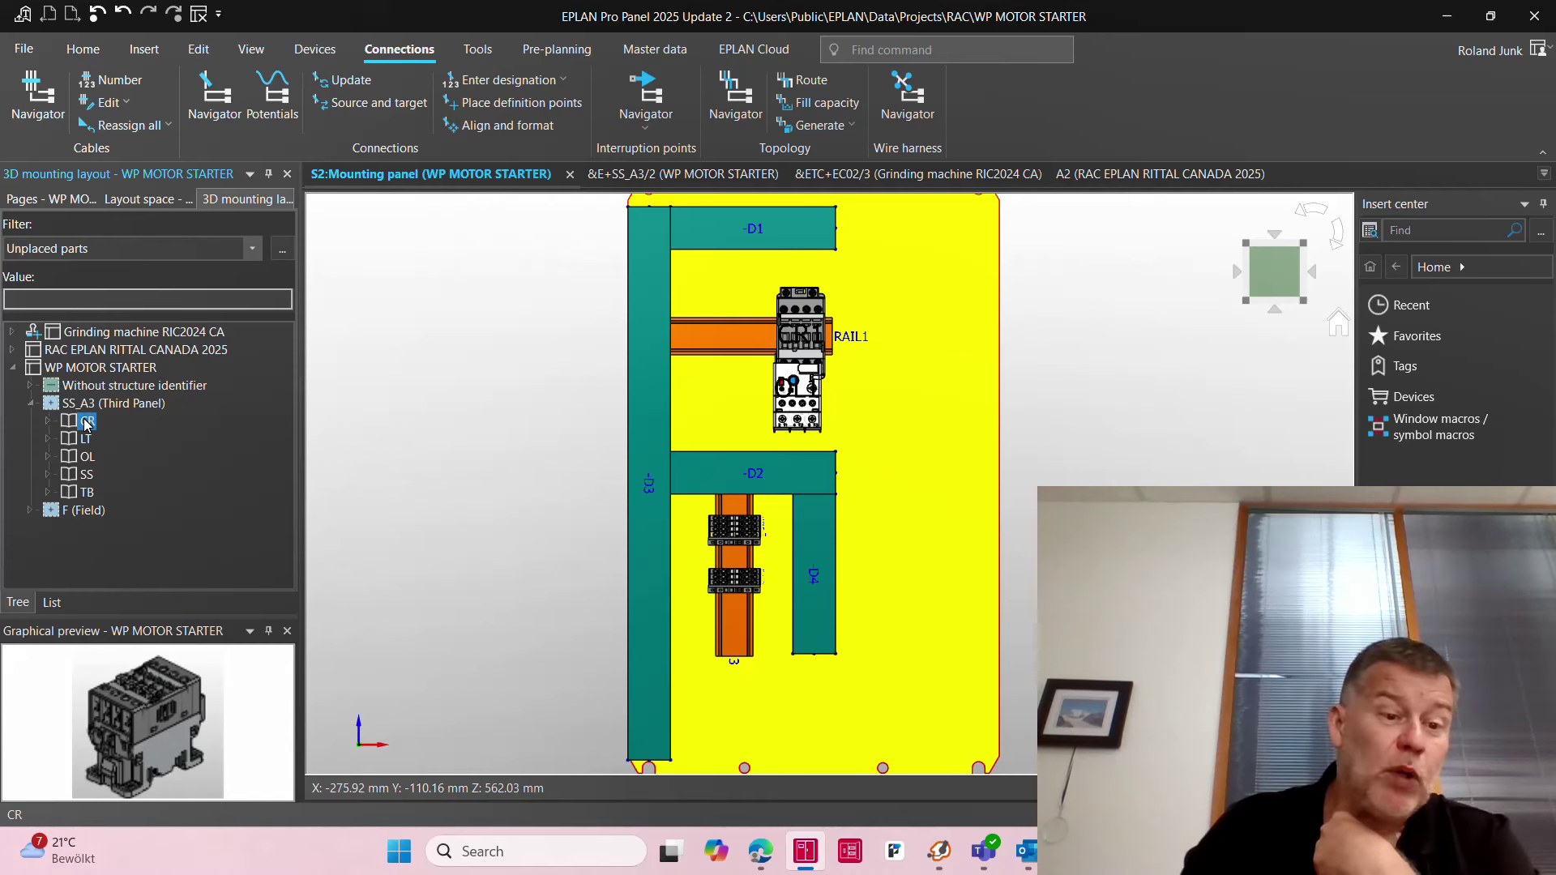
{"action": "left_click_drag", "start_coordinate": [86, 424], "coordinate": [475, 408]}
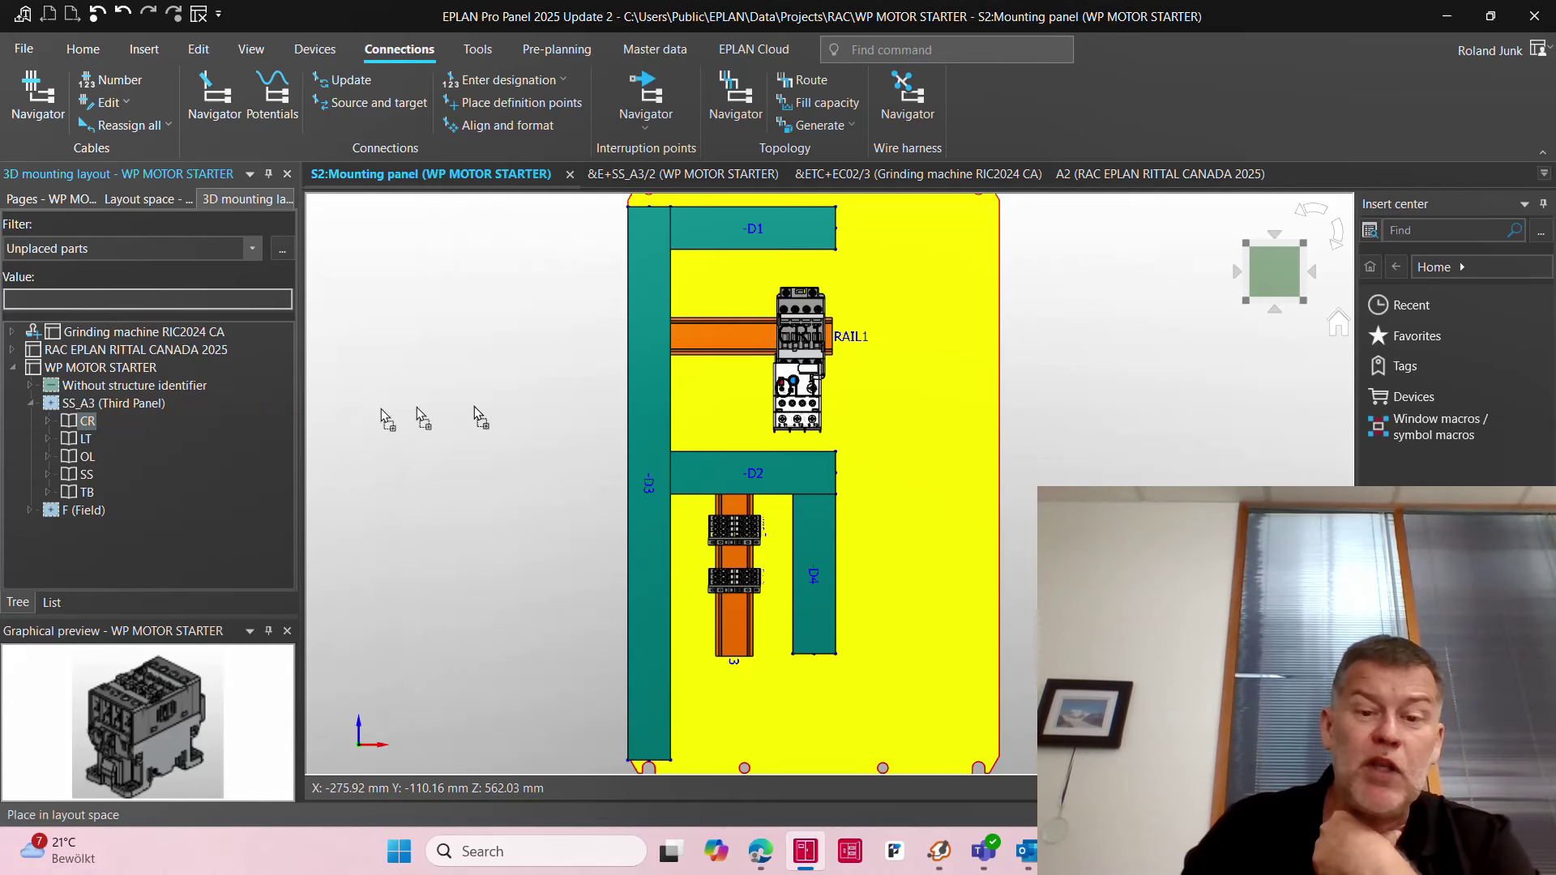
{"action": "left_click", "coordinate": [747, 330]}
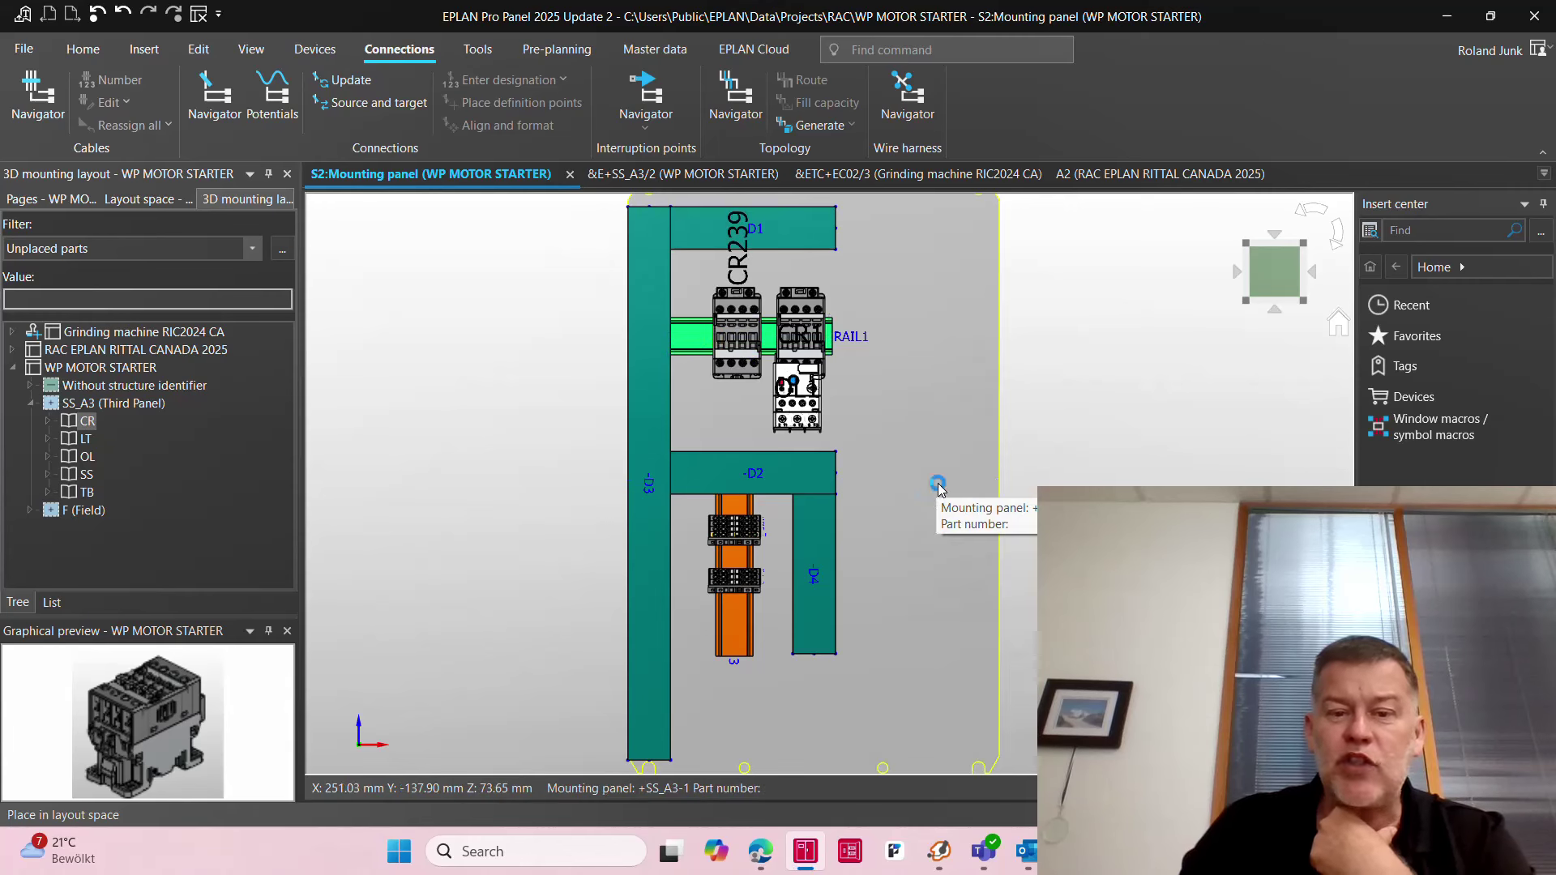
Step: Extend wire duct D1 with Change length so it reaches the far edge of the mounting panel
{"action": "left_click", "coordinate": [199, 50]}
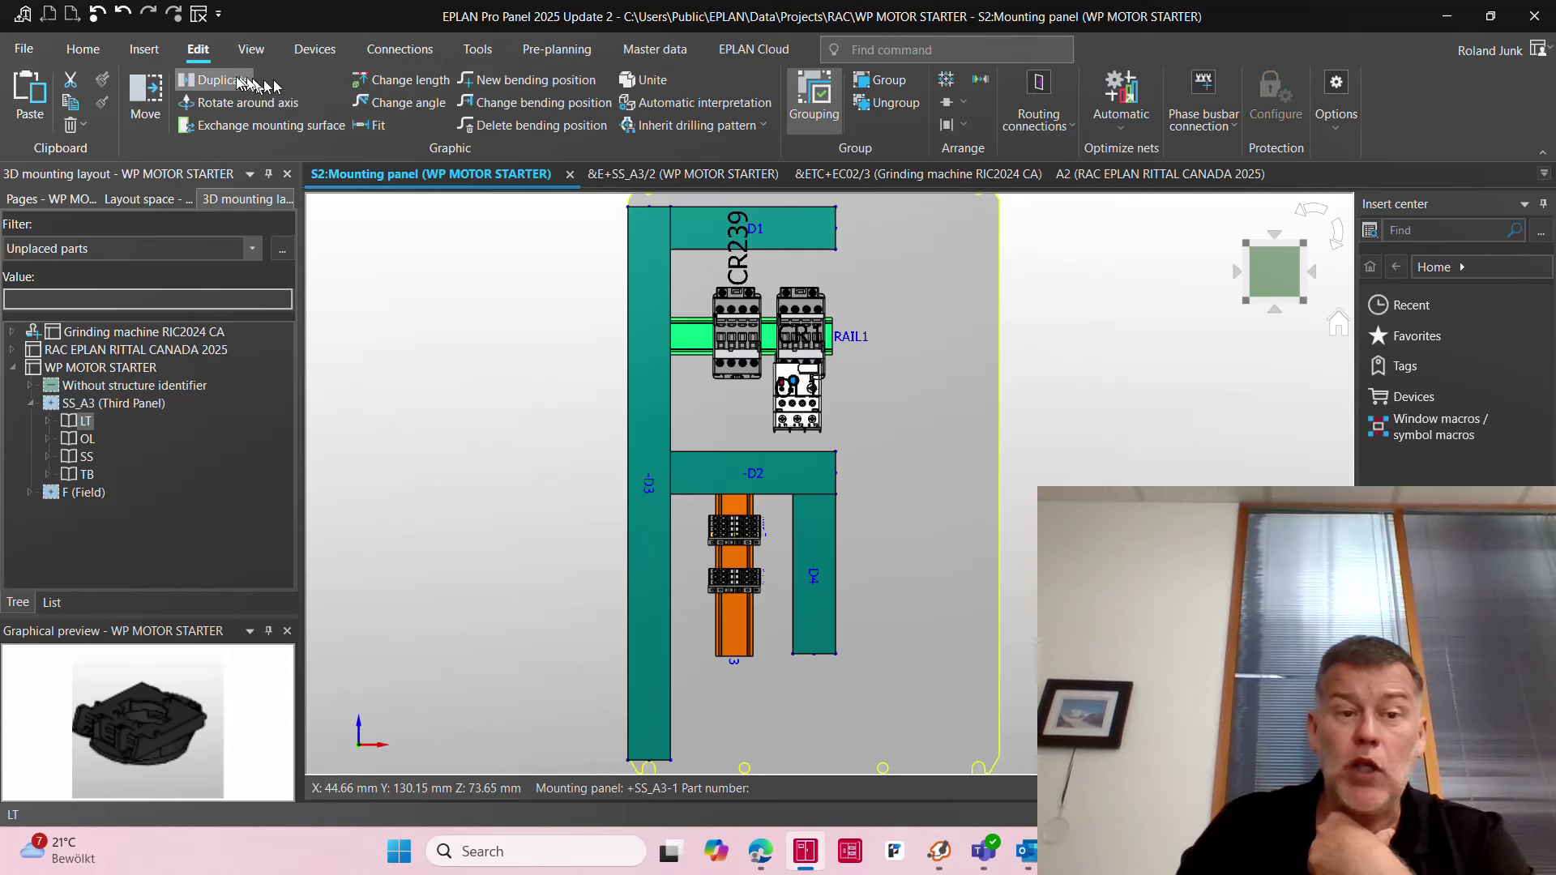
{"action": "left_click", "coordinate": [403, 80]}
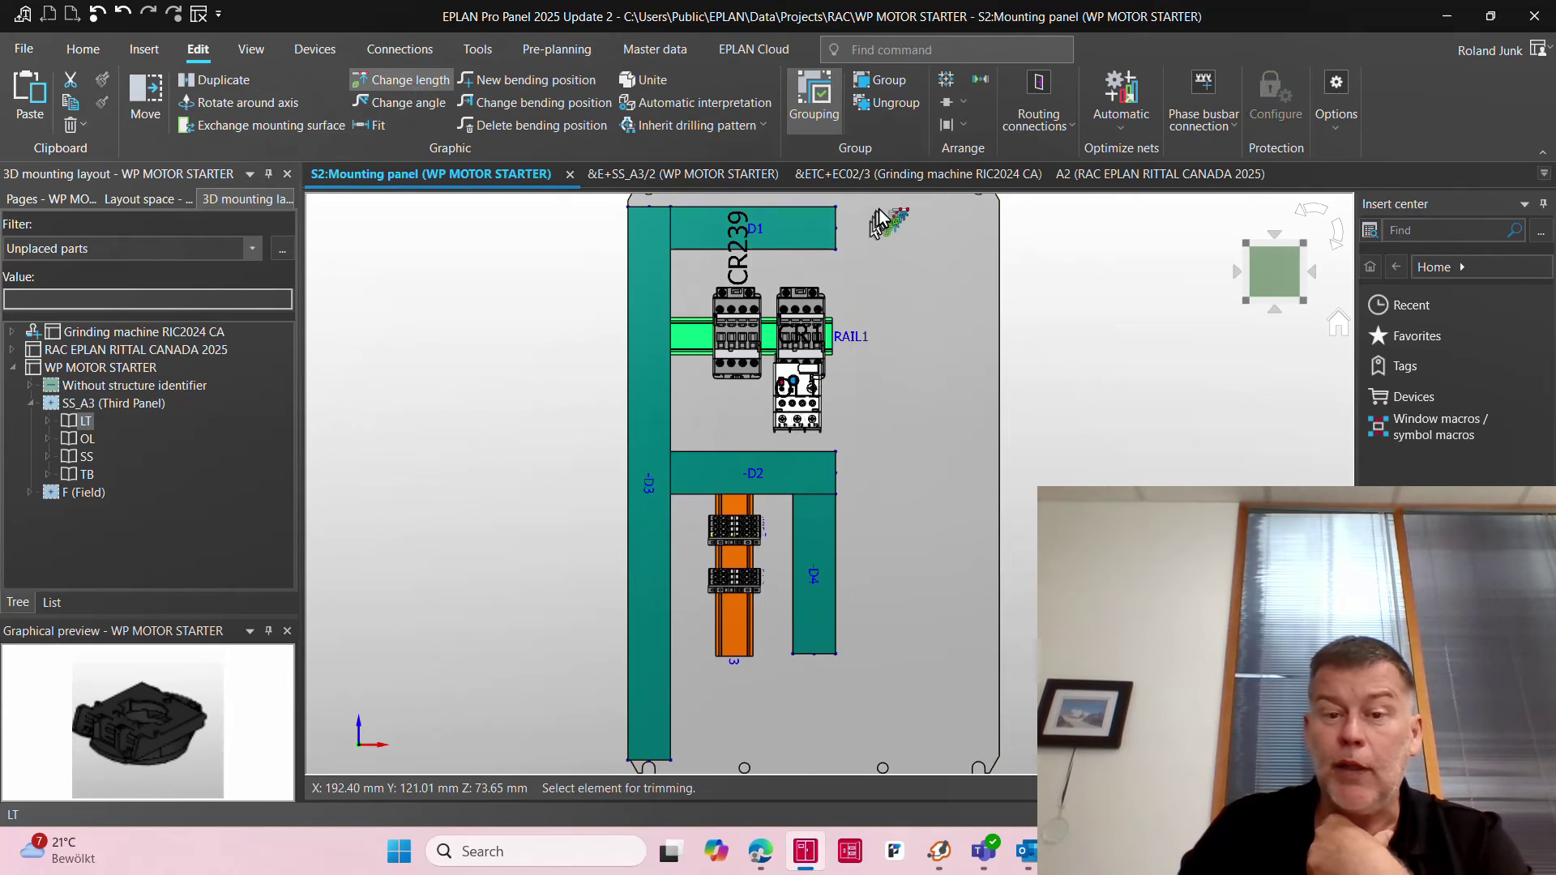
{"action": "scroll", "coordinate": [879, 209], "scroll_direction": "up", "scroll_amount": 3}
{"action": "left_click", "coordinate": [788, 253]}
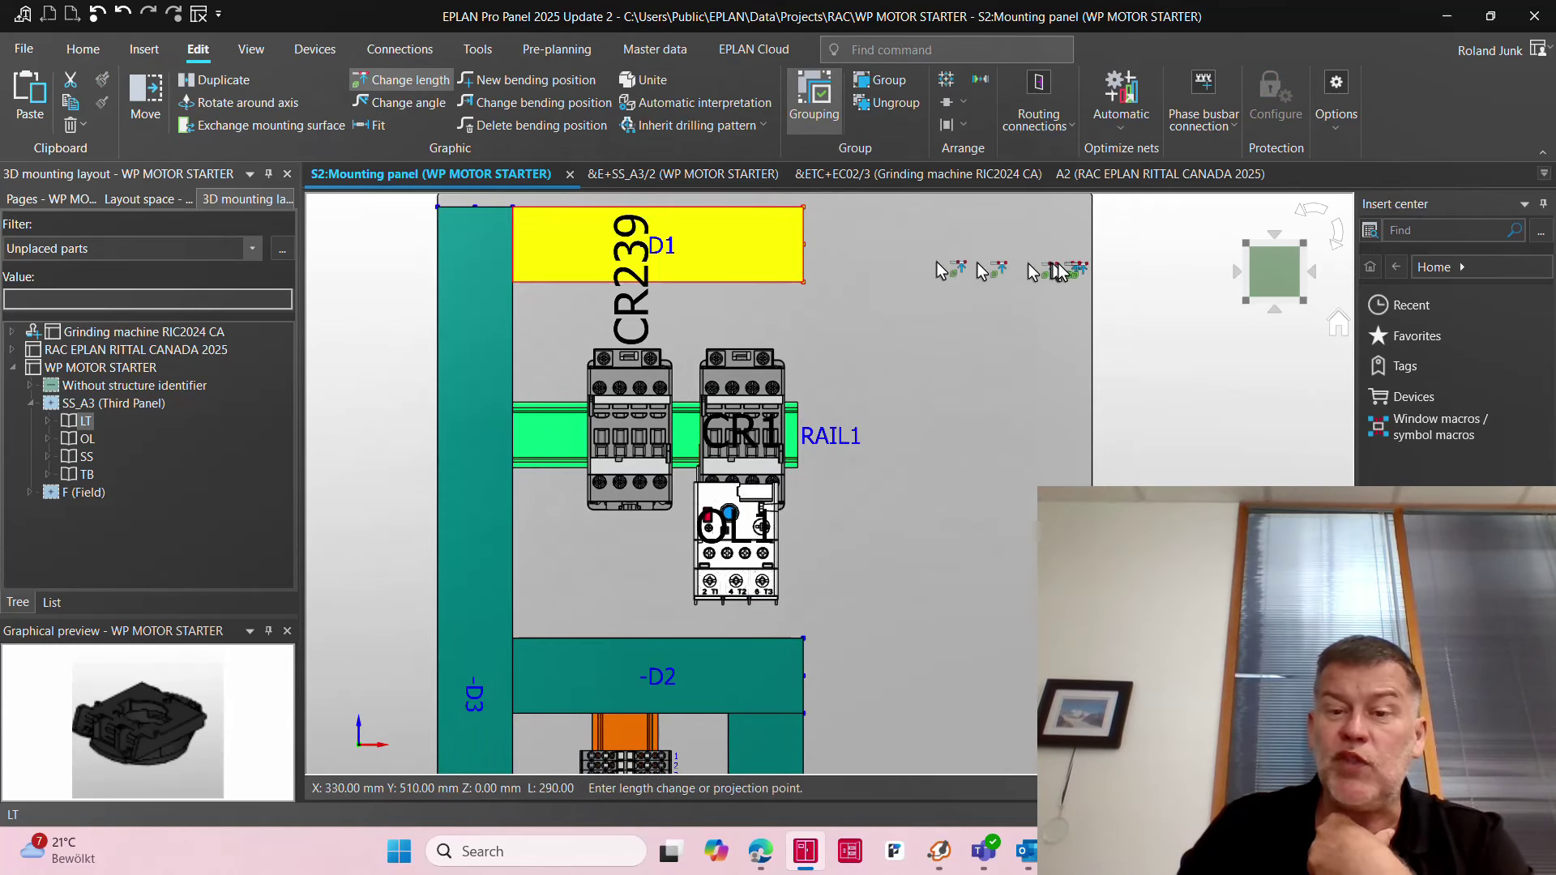
{"action": "left_click", "coordinate": [1092, 262]}
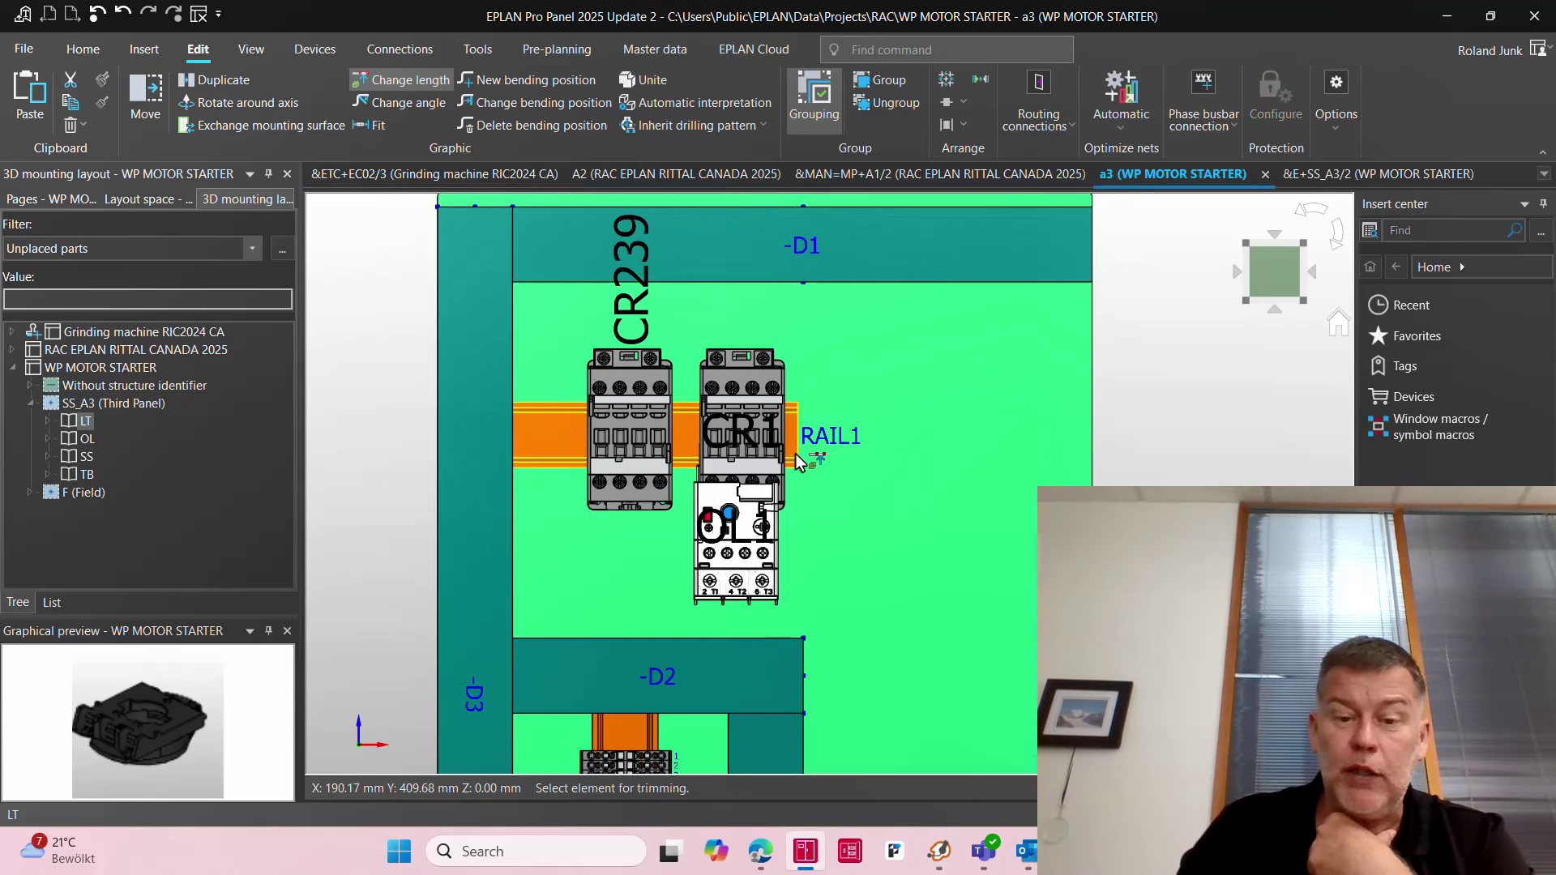
Step: Lengthen RAIL1 and wire duct D2 toward the far edge of the mounting panel to about 290 mm each
{"action": "left_click", "coordinate": [805, 460]}
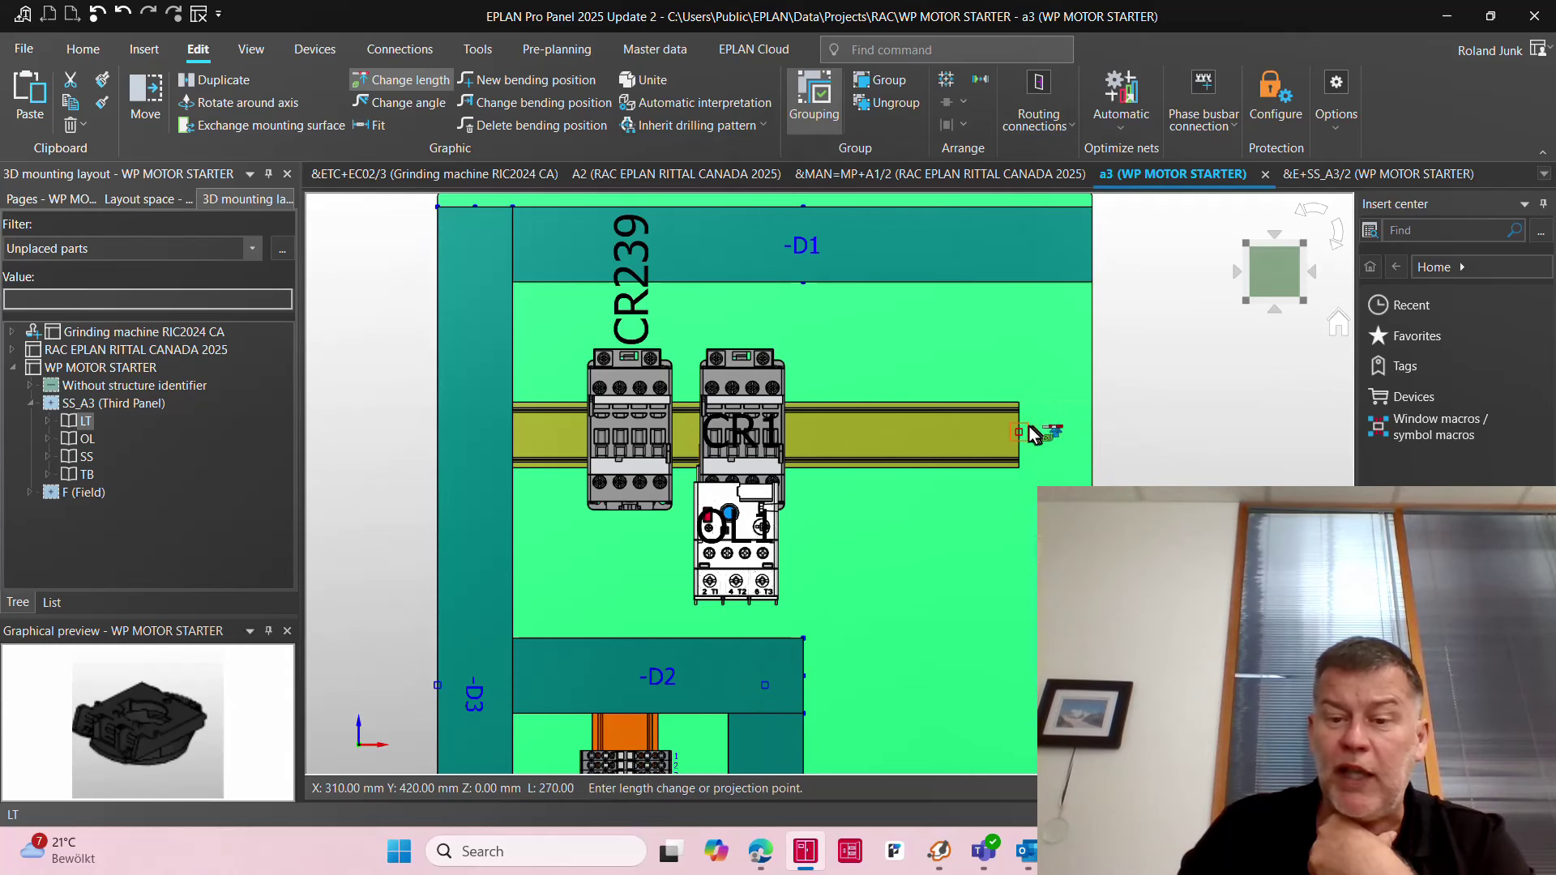
{"action": "left_click", "coordinate": [1064, 426]}
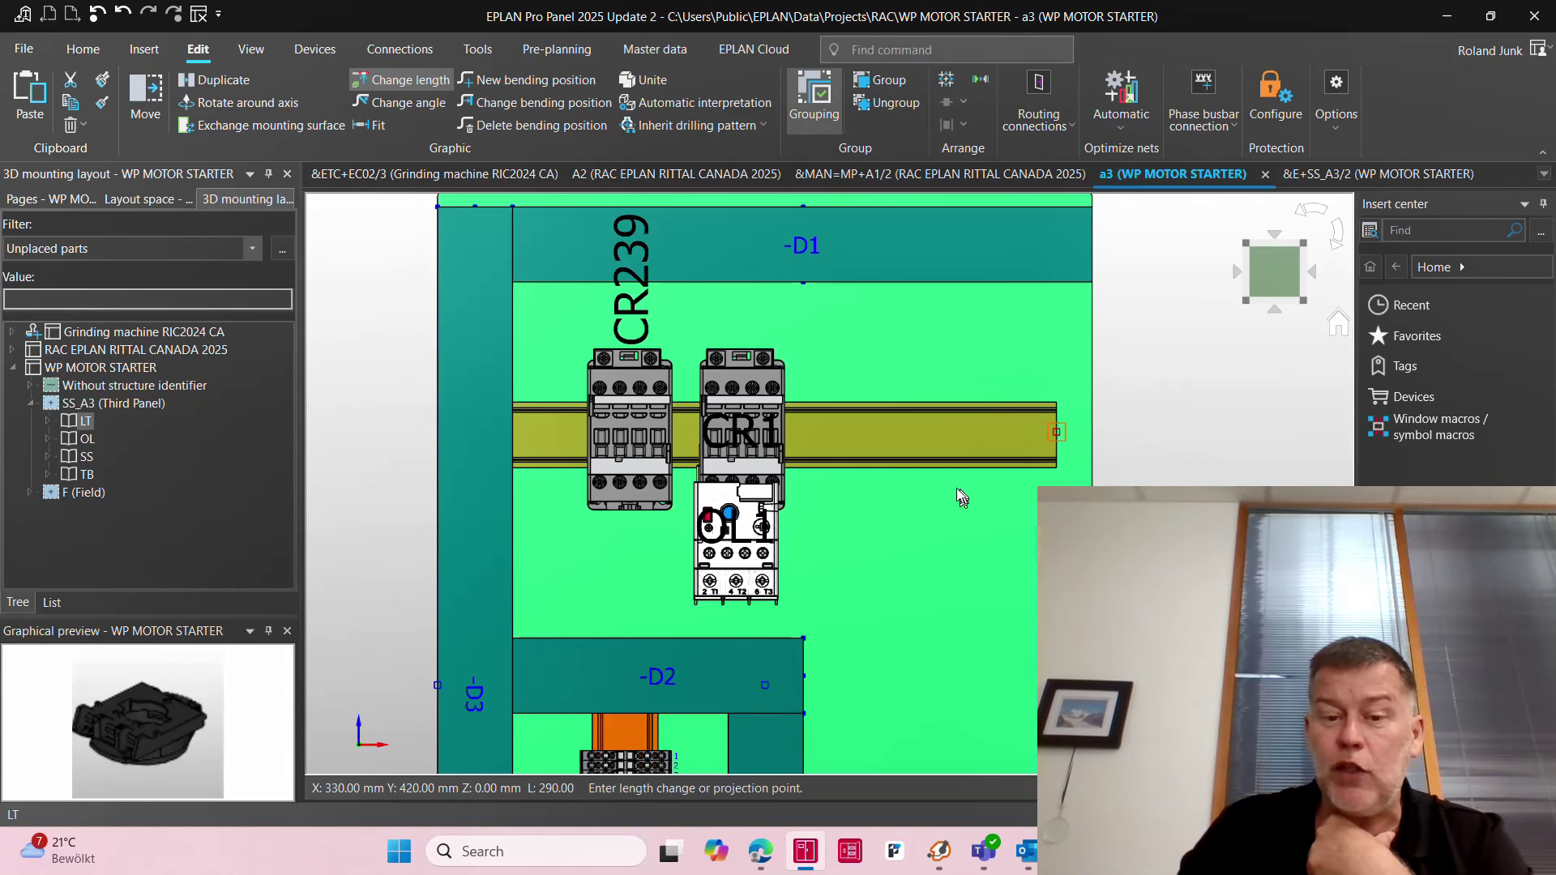
{"action": "scroll", "coordinate": [800, 543], "scroll_direction": "down", "scroll_amount": 2}
{"action": "scroll", "coordinate": [809, 521], "scroll_direction": "up", "scroll_amount": 2}
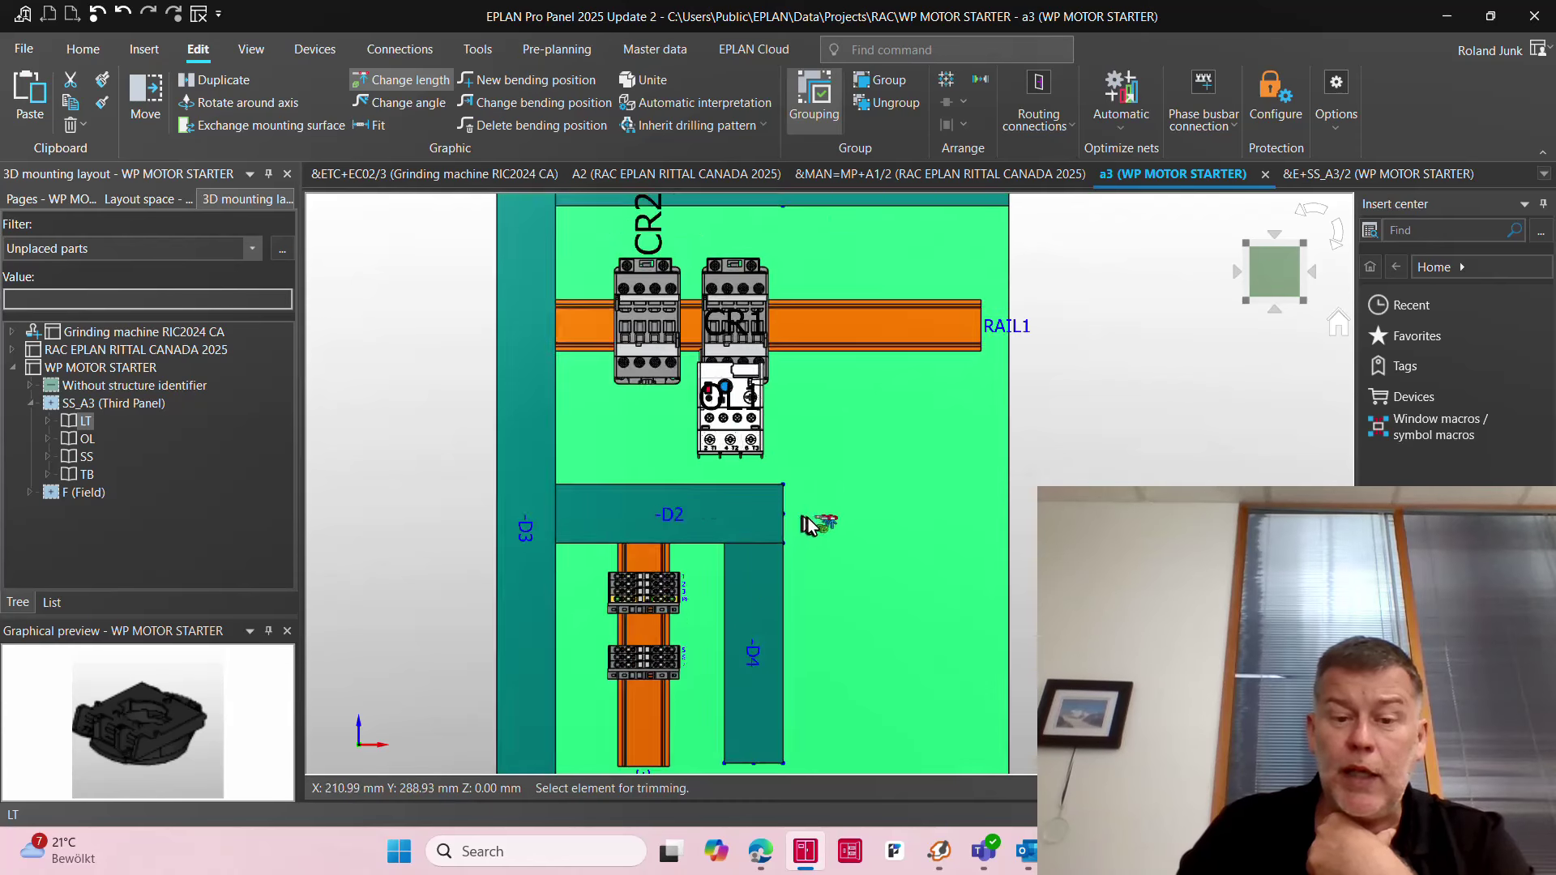
{"action": "left_click", "coordinate": [751, 519]}
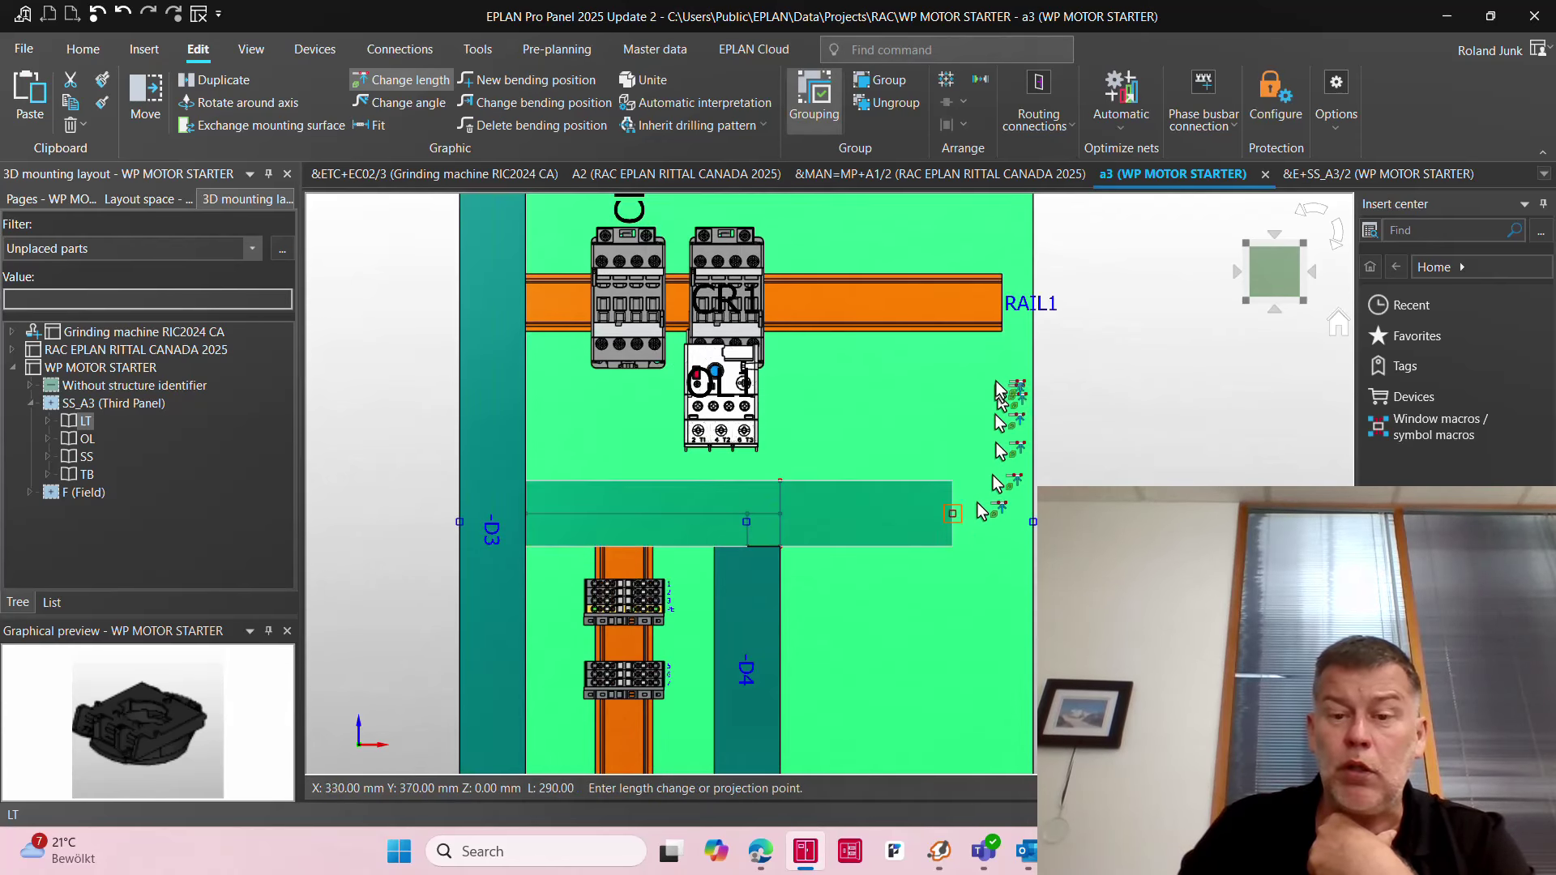
{"action": "left_click", "coordinate": [987, 461]}
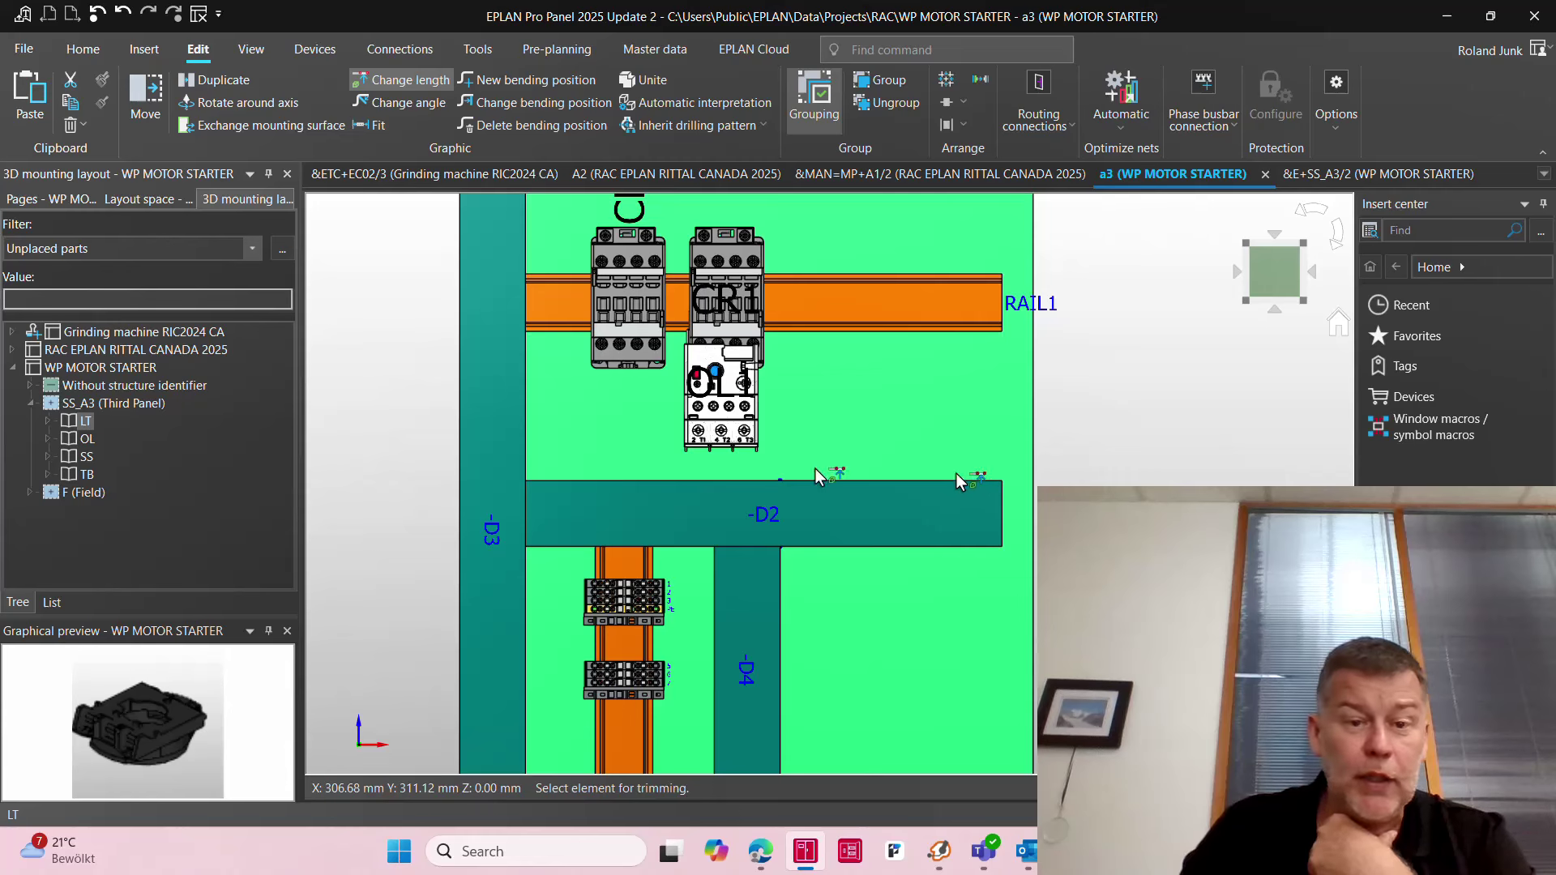
Step: Place the unplaced overload relay OL204 from SS_A3 on the mounting point below contactor CR239
{"action": "scroll", "coordinate": [810, 486], "scroll_direction": "down", "scroll_amount": 2}
{"action": "left_click", "coordinate": [47, 439]}
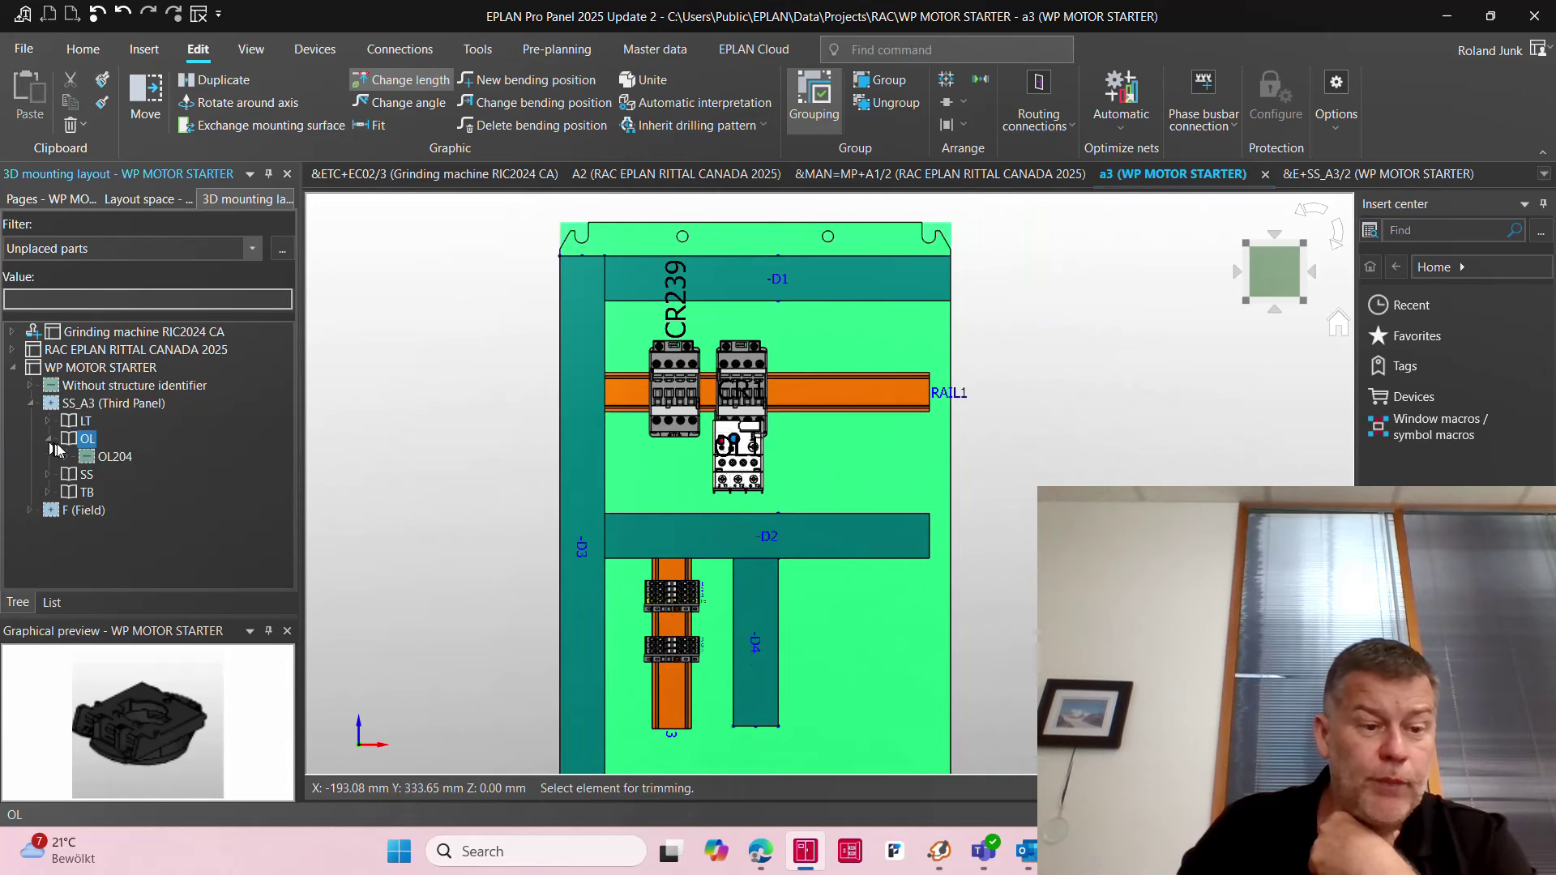
{"action": "left_click_drag", "start_coordinate": [114, 461], "coordinate": [104, 456]}
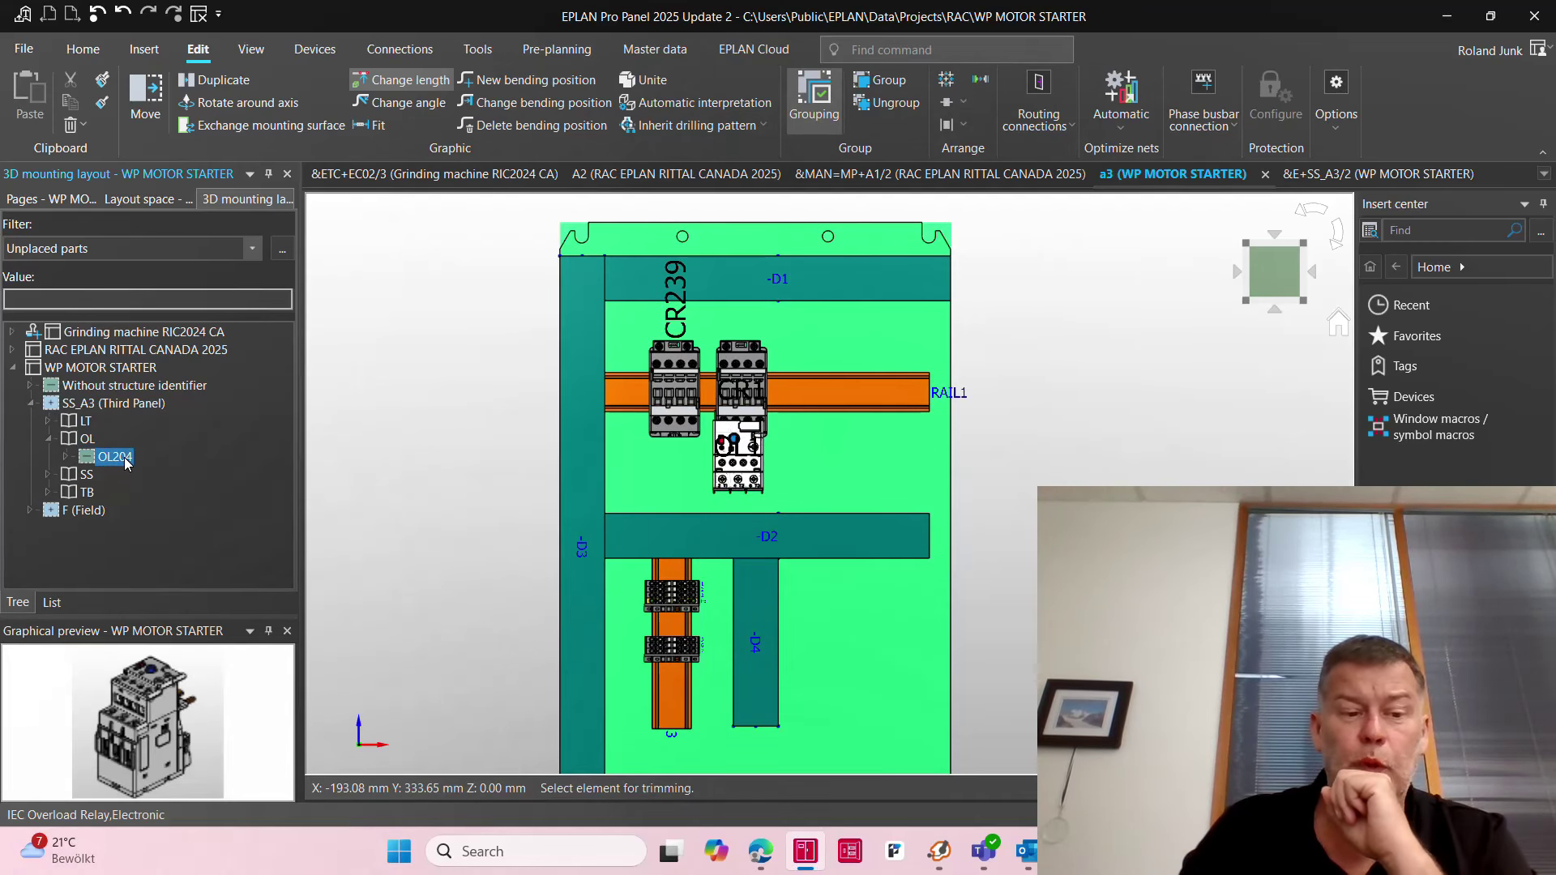
{"action": "left_click_drag", "start_coordinate": [125, 463], "coordinate": [638, 468]}
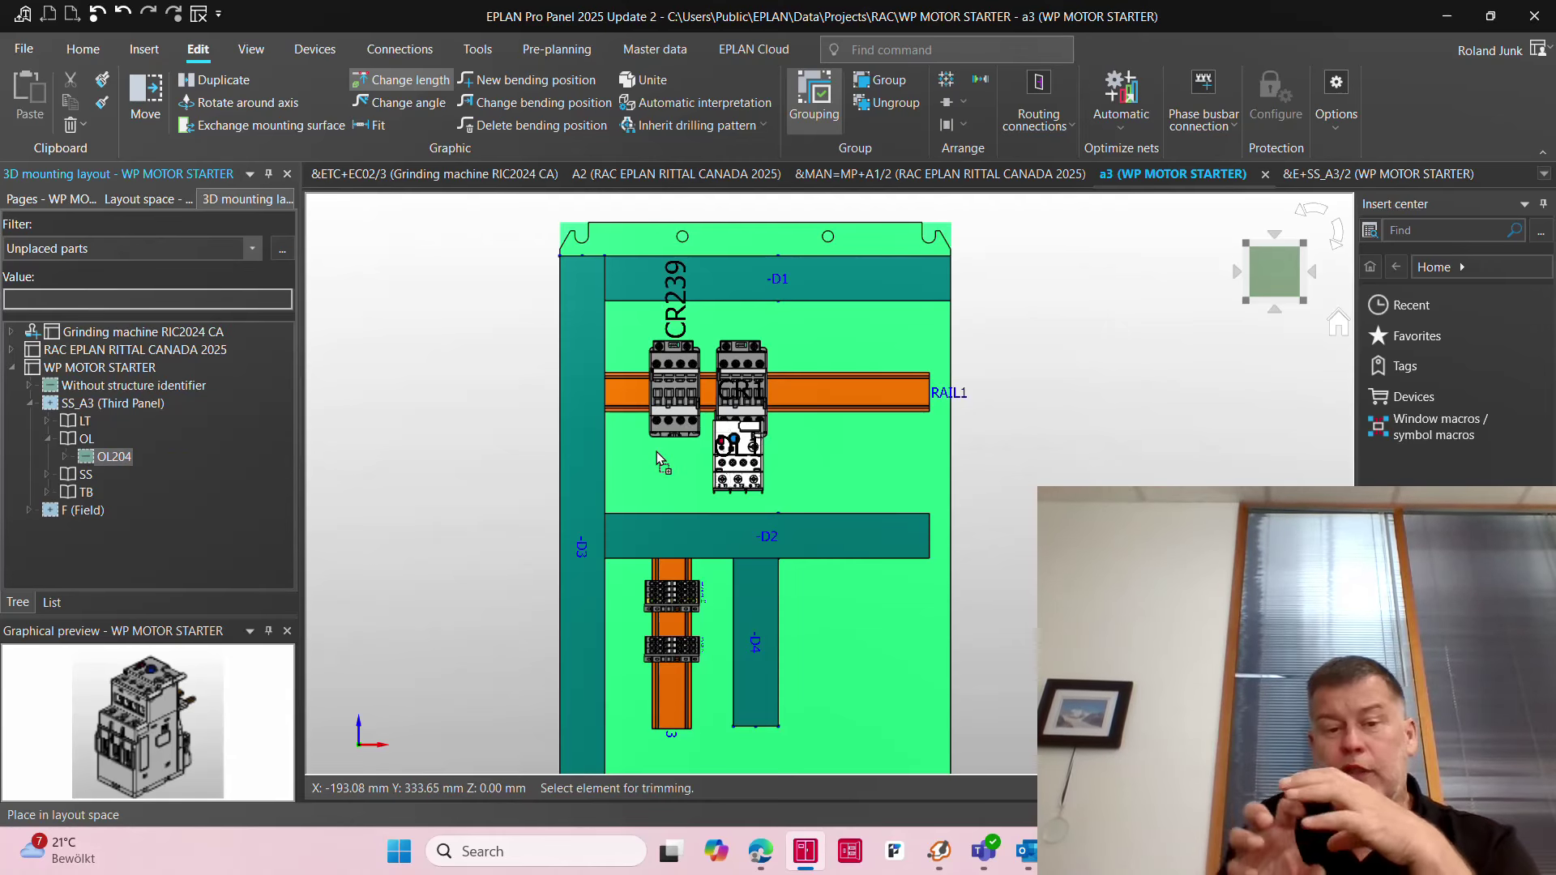
{"action": "left_click", "coordinate": [661, 462]}
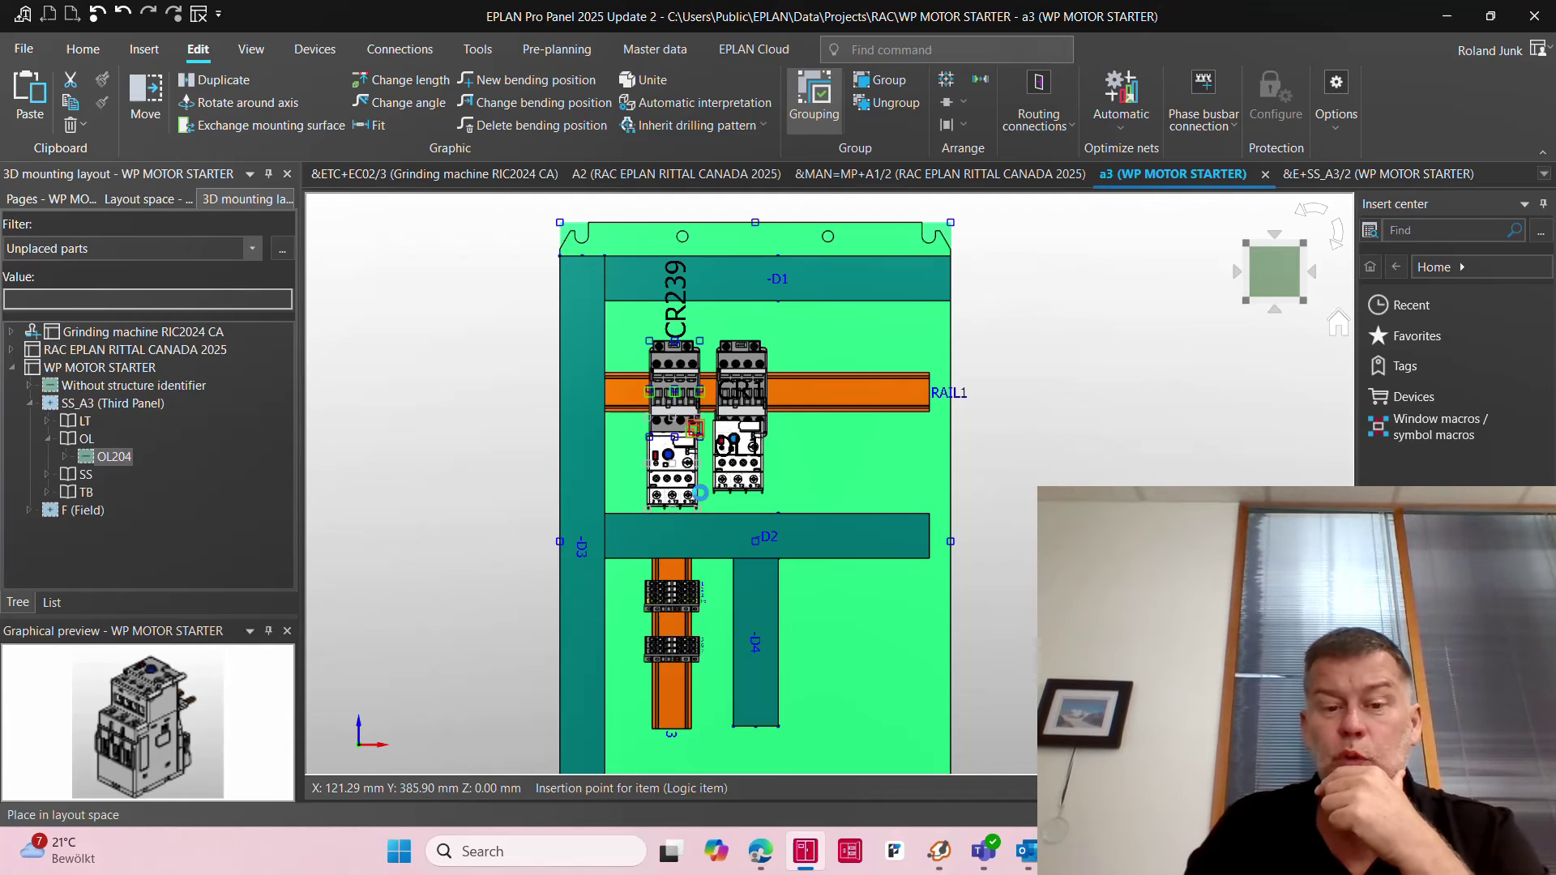
Step: Move contactor CR239 along RAIL1 to the free section on the other side of CR1
{"action": "left_click", "coordinate": [674, 404]}
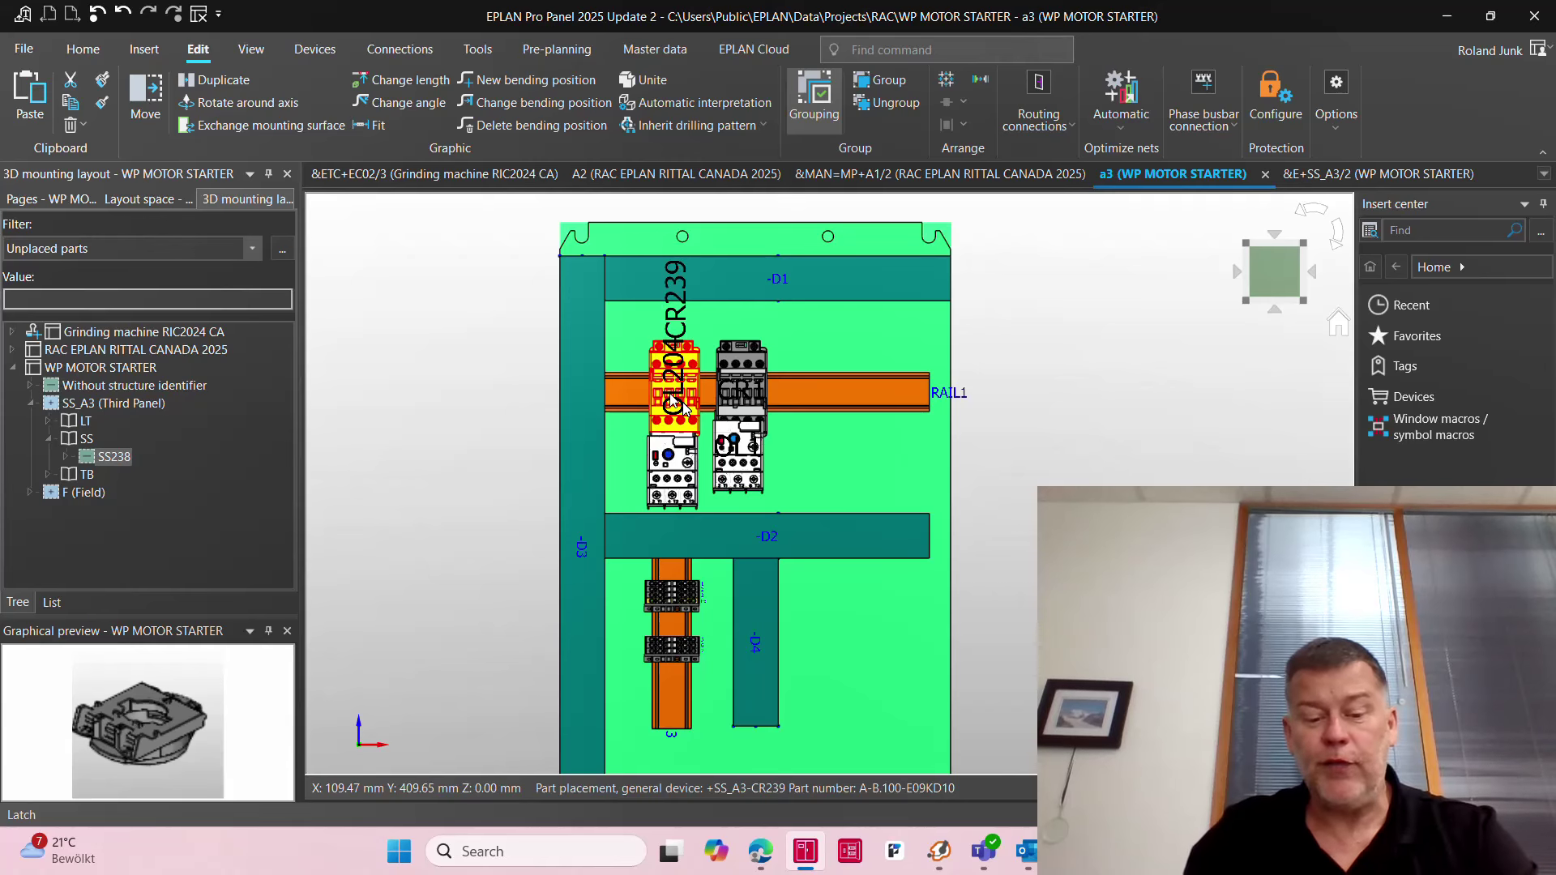
{"action": "key", "text": "v"}
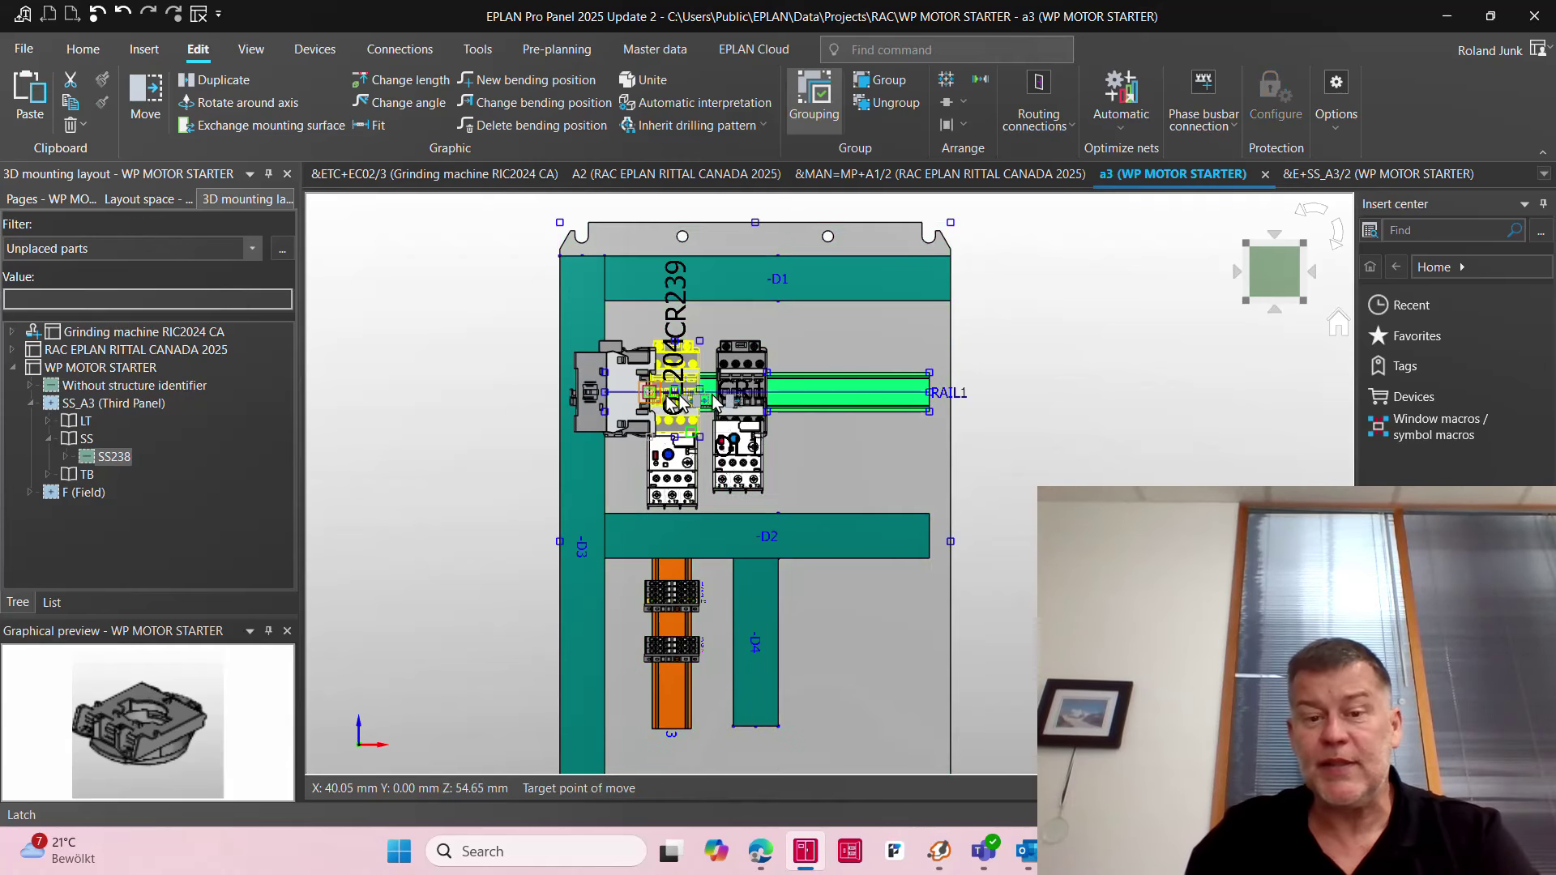
{"action": "left_click", "coordinate": [814, 395]}
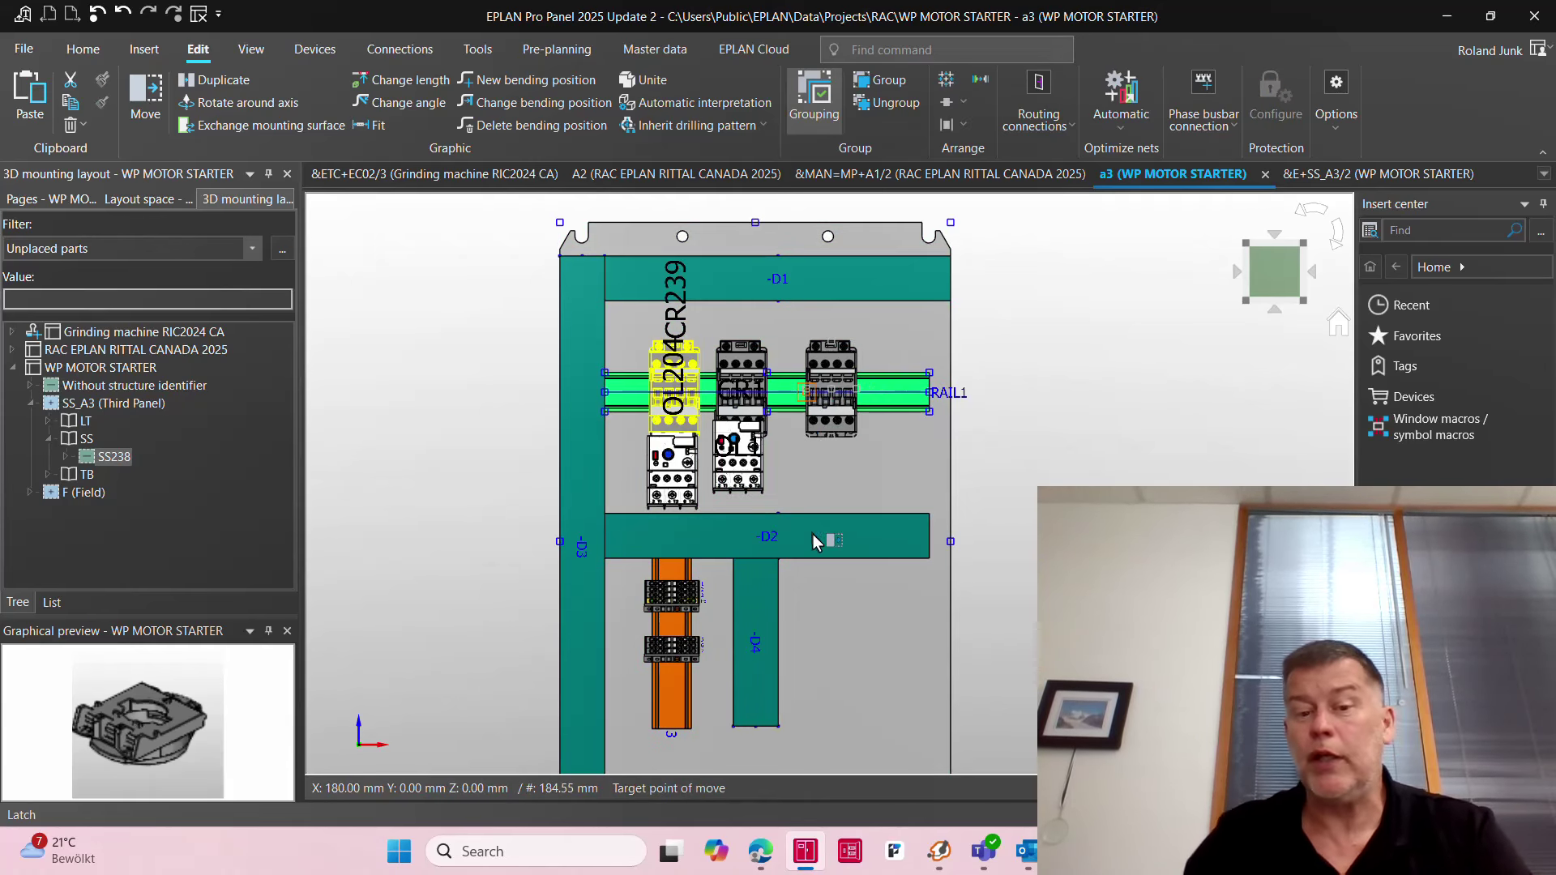
Step: Try to move overload relay OL204 to an AUX mounting point of the relocated contactor CR239, and undo that move
{"action": "left_click", "coordinate": [688, 461]}
{"action": "key", "text": "v"}
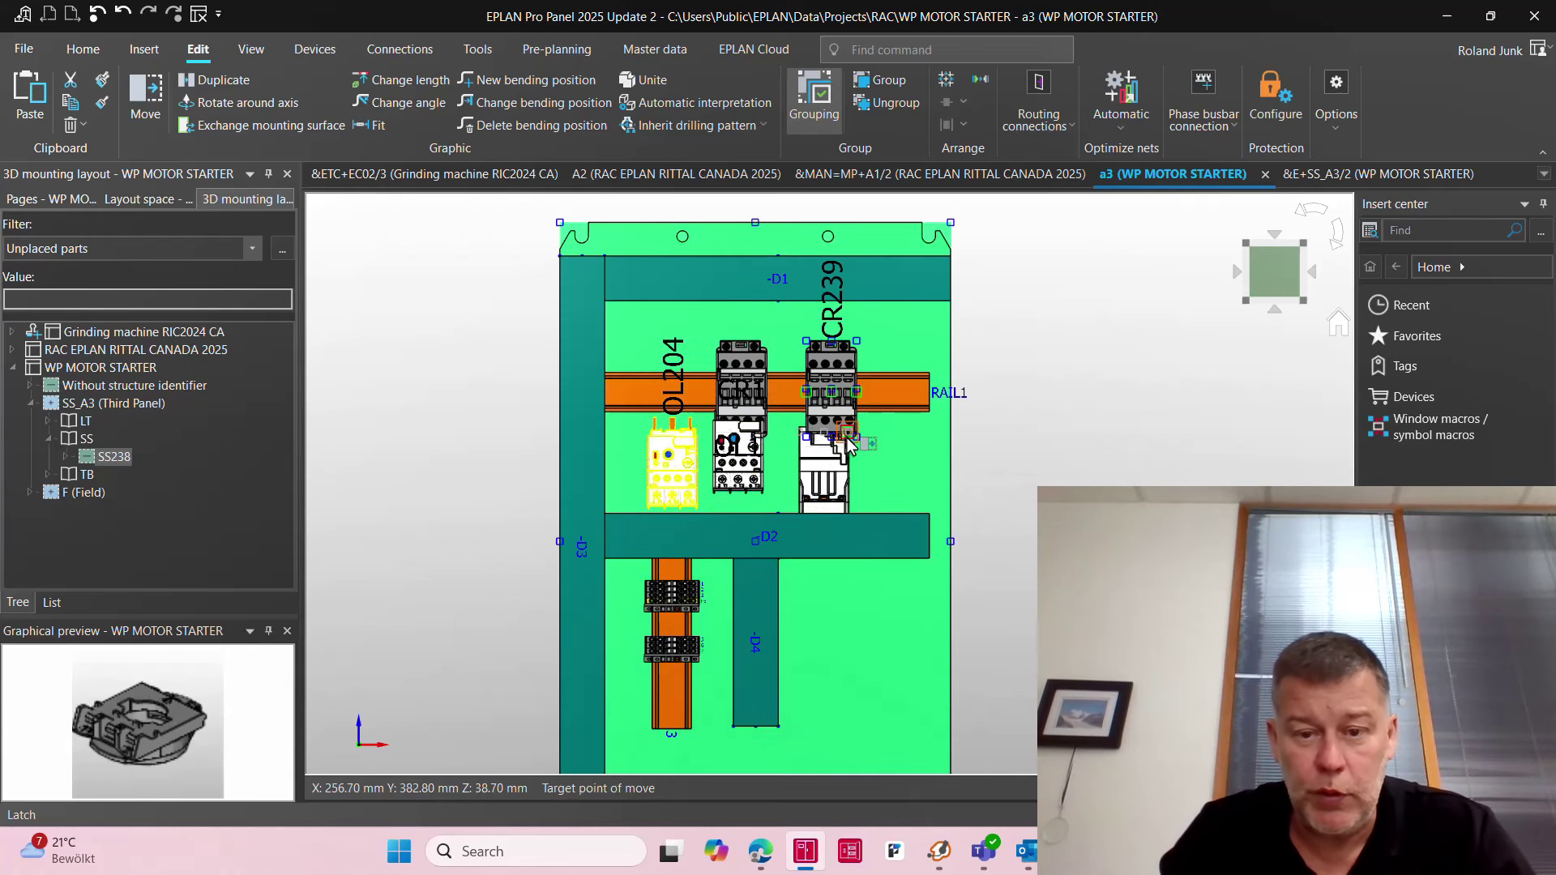
{"action": "scroll", "coordinate": [857, 438], "scroll_direction": "up", "scroll_amount": 4}
{"action": "scroll", "coordinate": [857, 438], "scroll_direction": "up", "scroll_amount": 3}
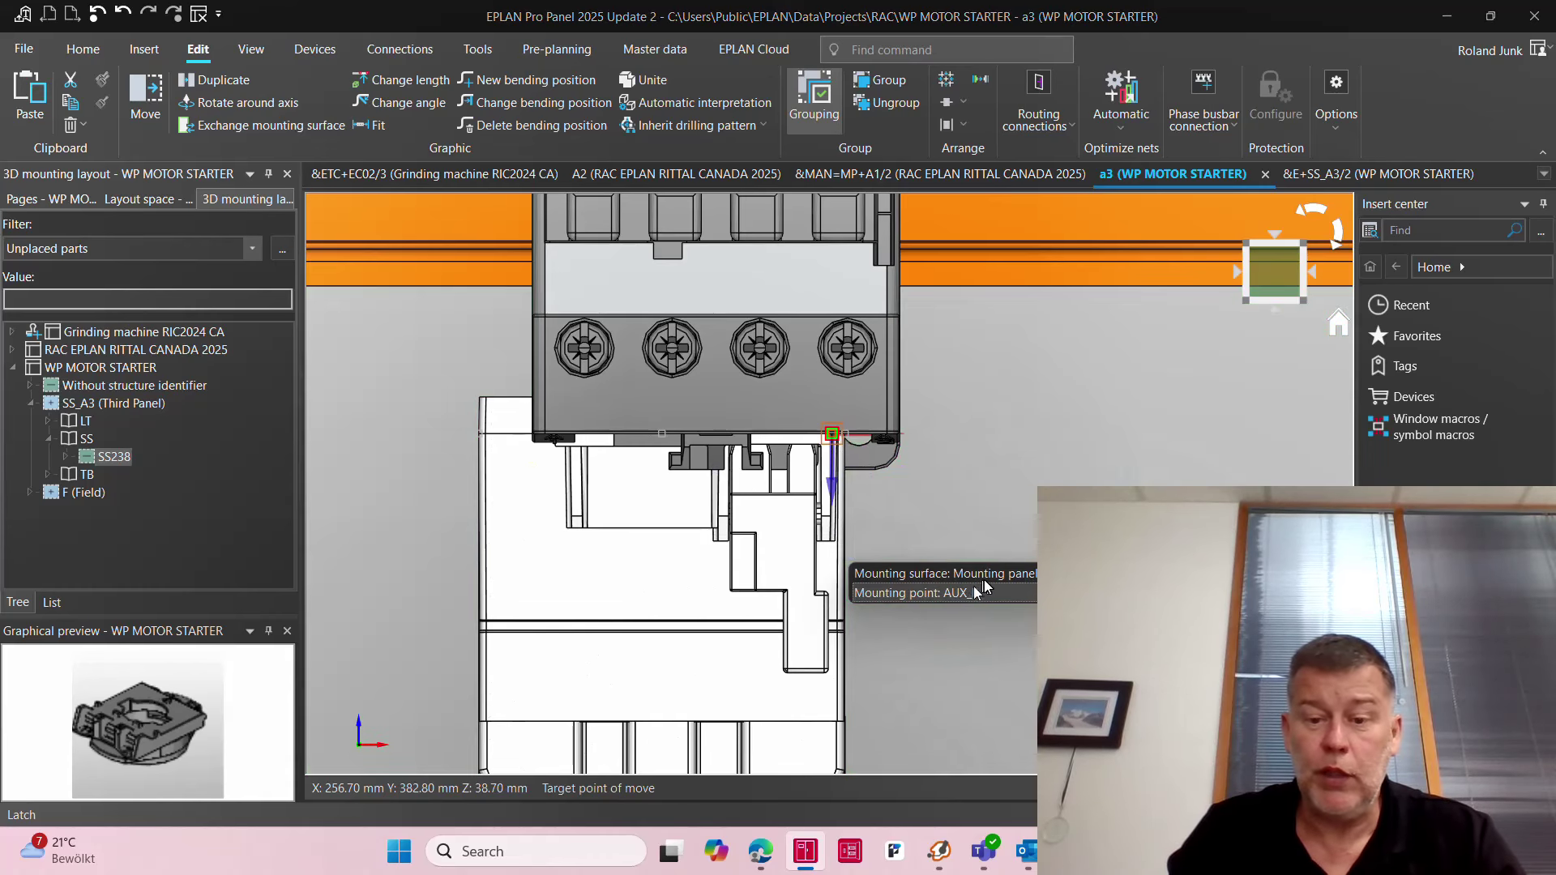
{"action": "left_click", "coordinate": [948, 595]}
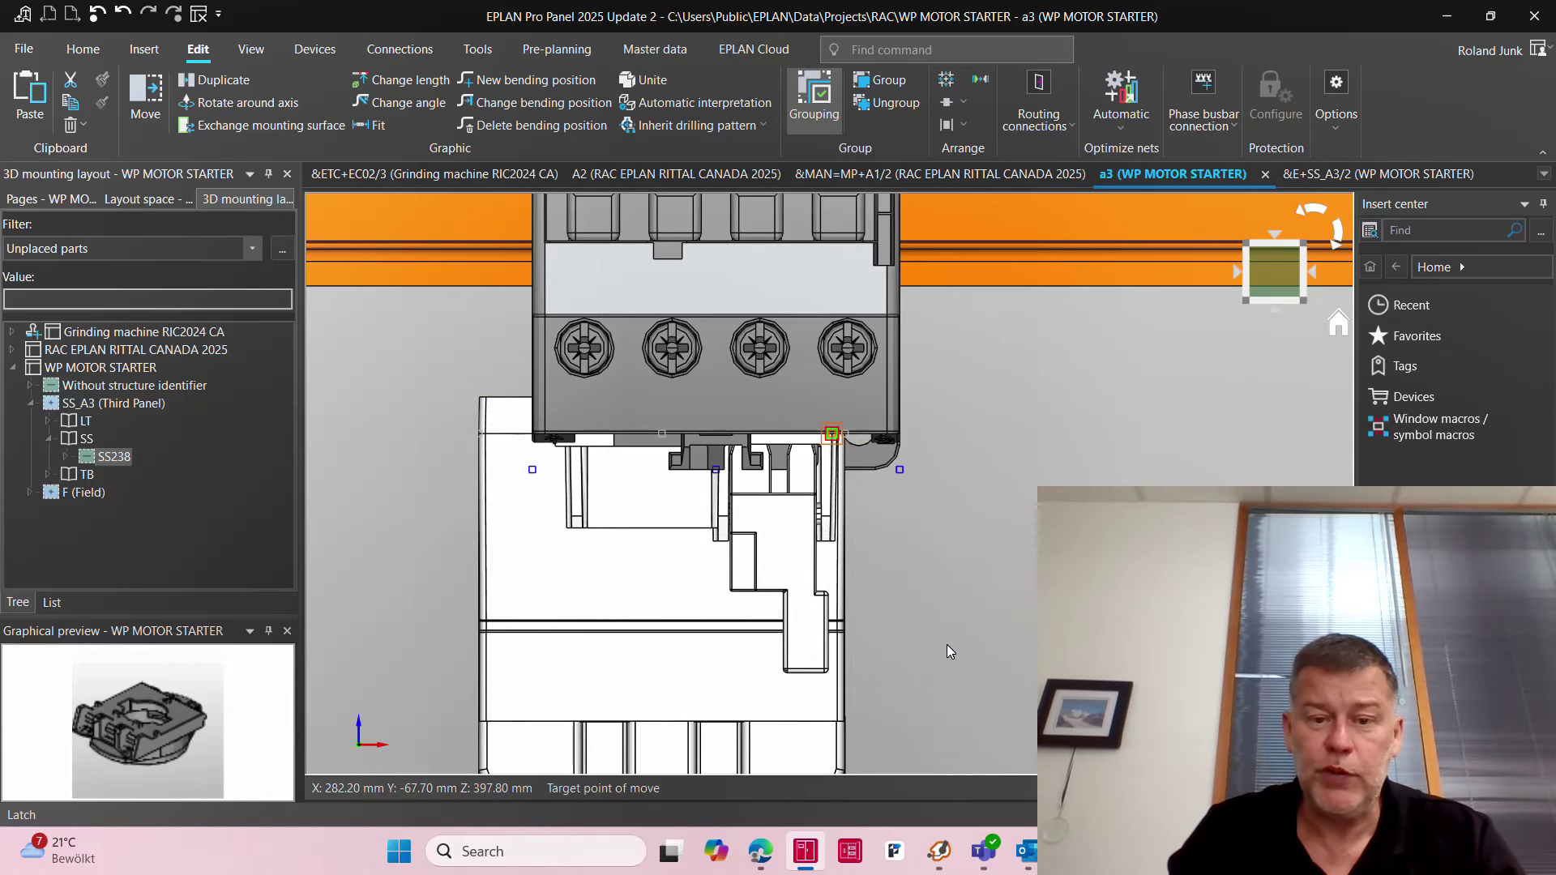
{"action": "scroll", "coordinate": [712, 364], "scroll_direction": "down", "scroll_amount": 3}
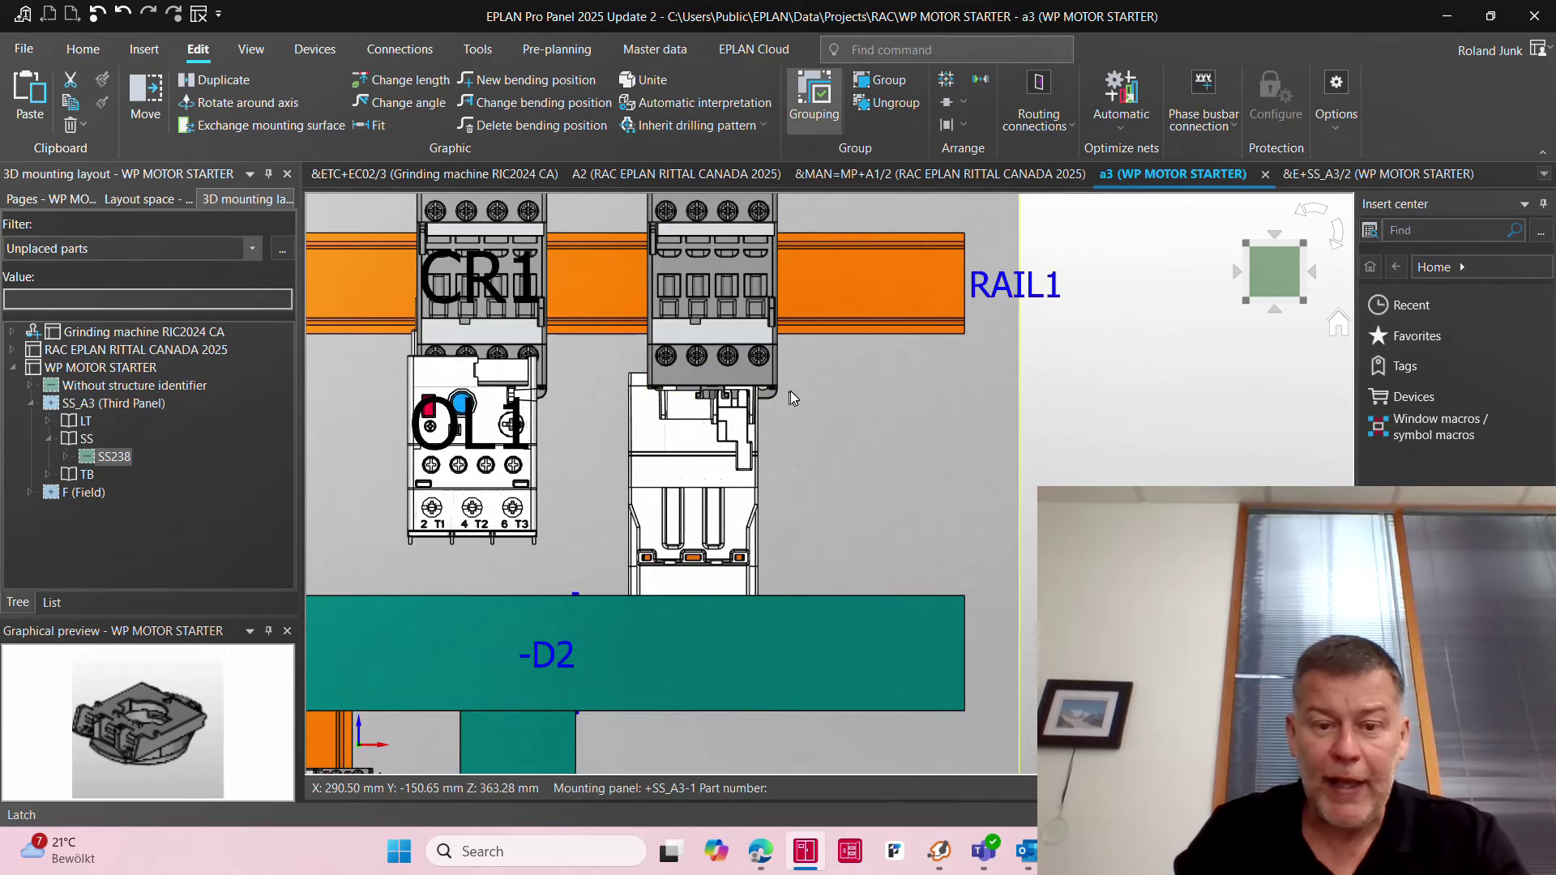
{"action": "key", "text": "ctrl+z"}
Step: Move overload relay OL204 directly beneath contactor CR239, using the relay's upper corner as the base point
{"action": "left_click", "coordinate": [315, 437]}
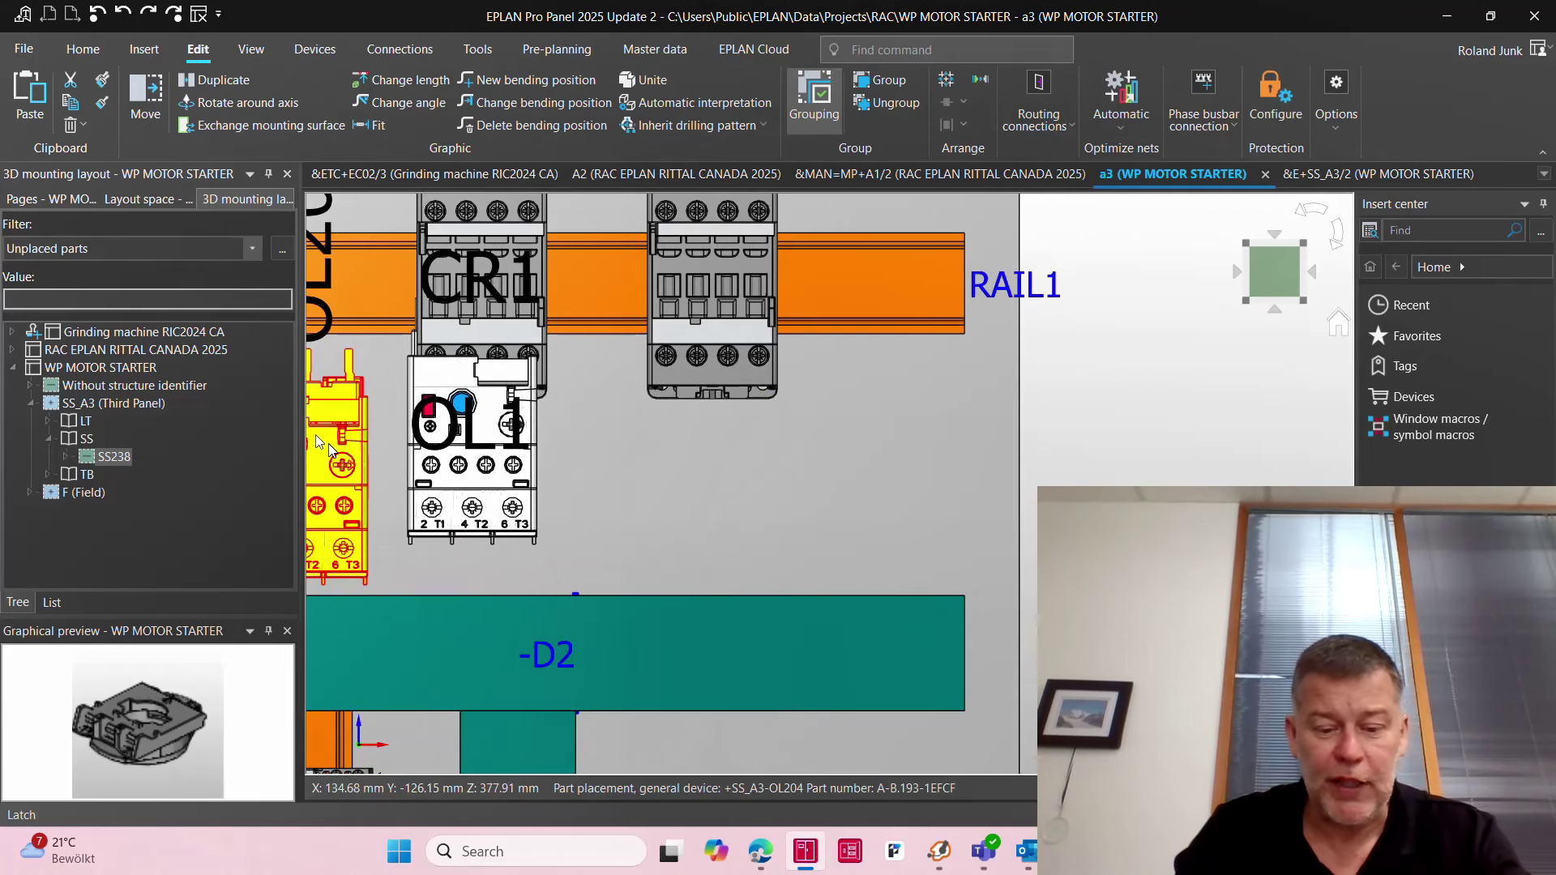
{"action": "key", "text": "m"}
{"action": "left_click", "coordinate": [363, 377]}
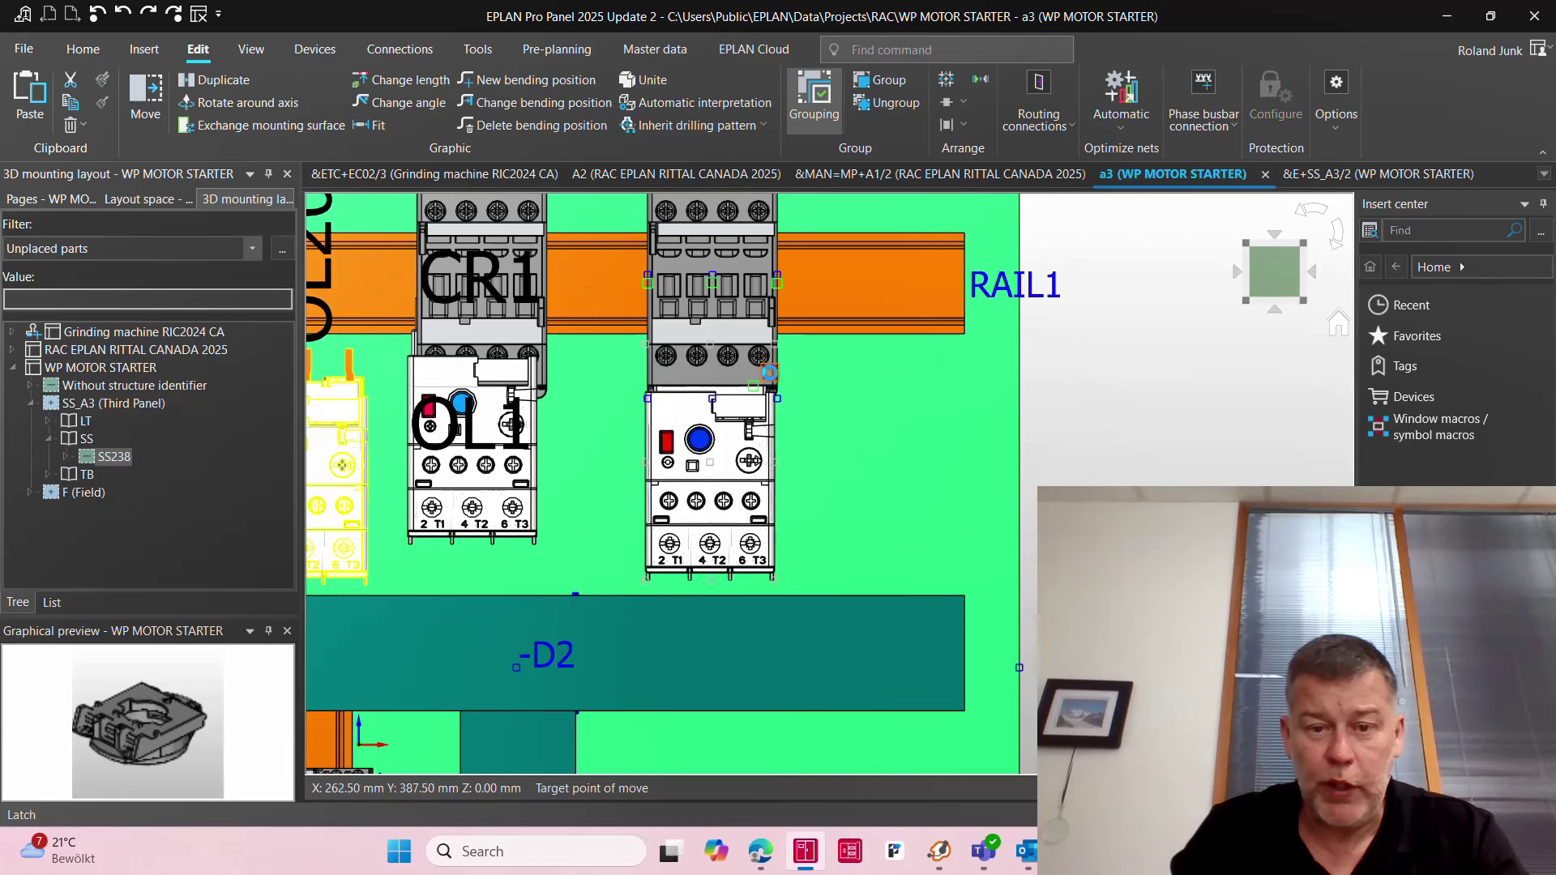
{"action": "left_click", "coordinate": [774, 371]}
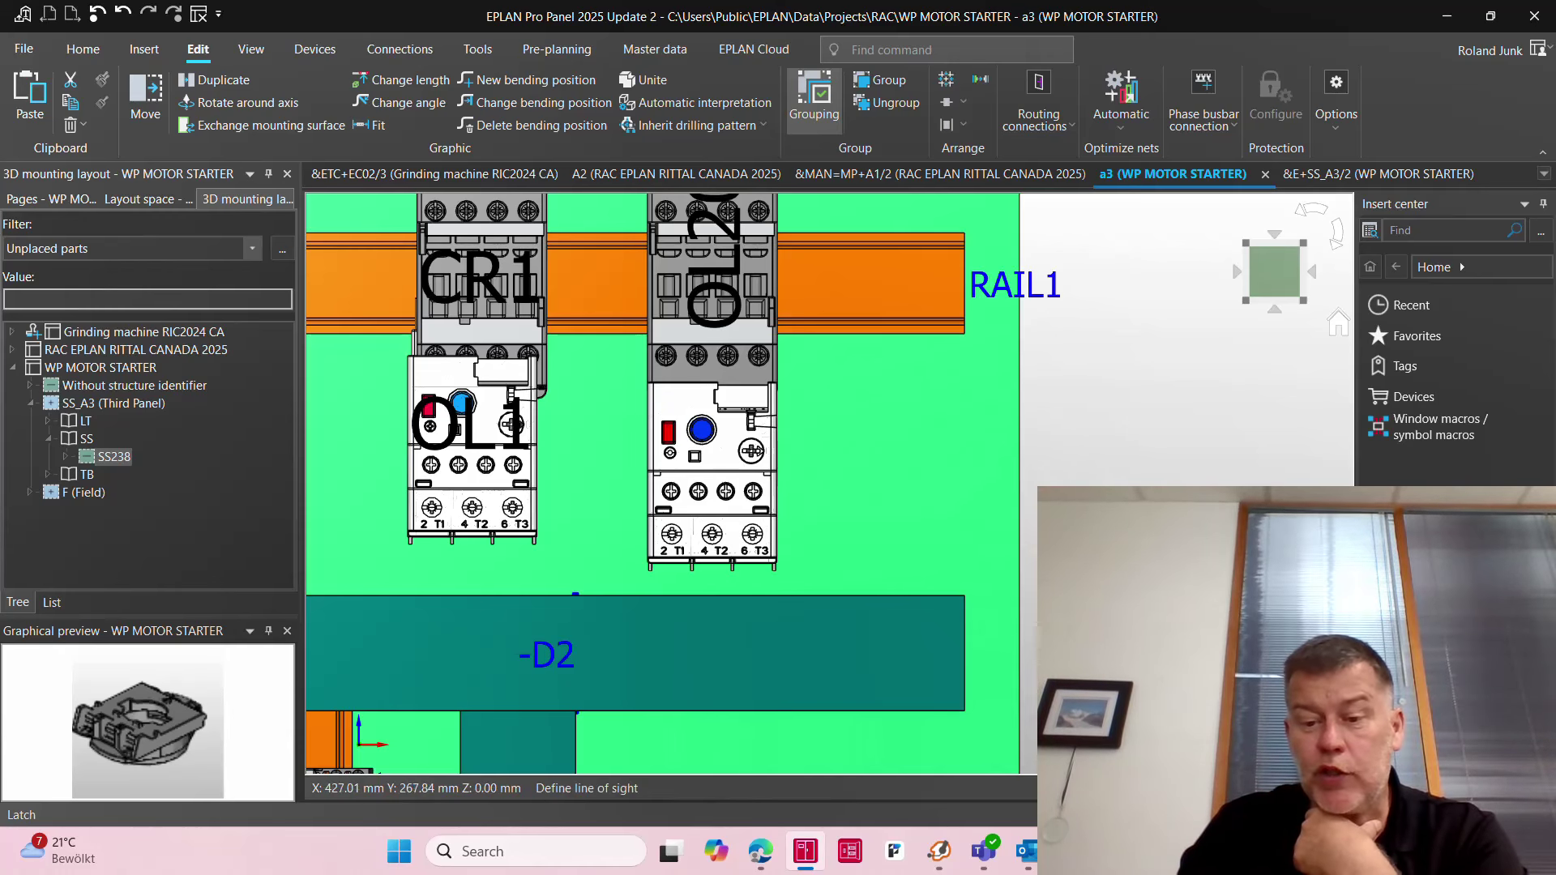
Step: Set the label arrangement of overload relay OL204 to "Center, inside, 0°"
{"action": "right_click_drag", "start_coordinate": [826, 470], "coordinate": [787, 478], "text": "ctrl"}
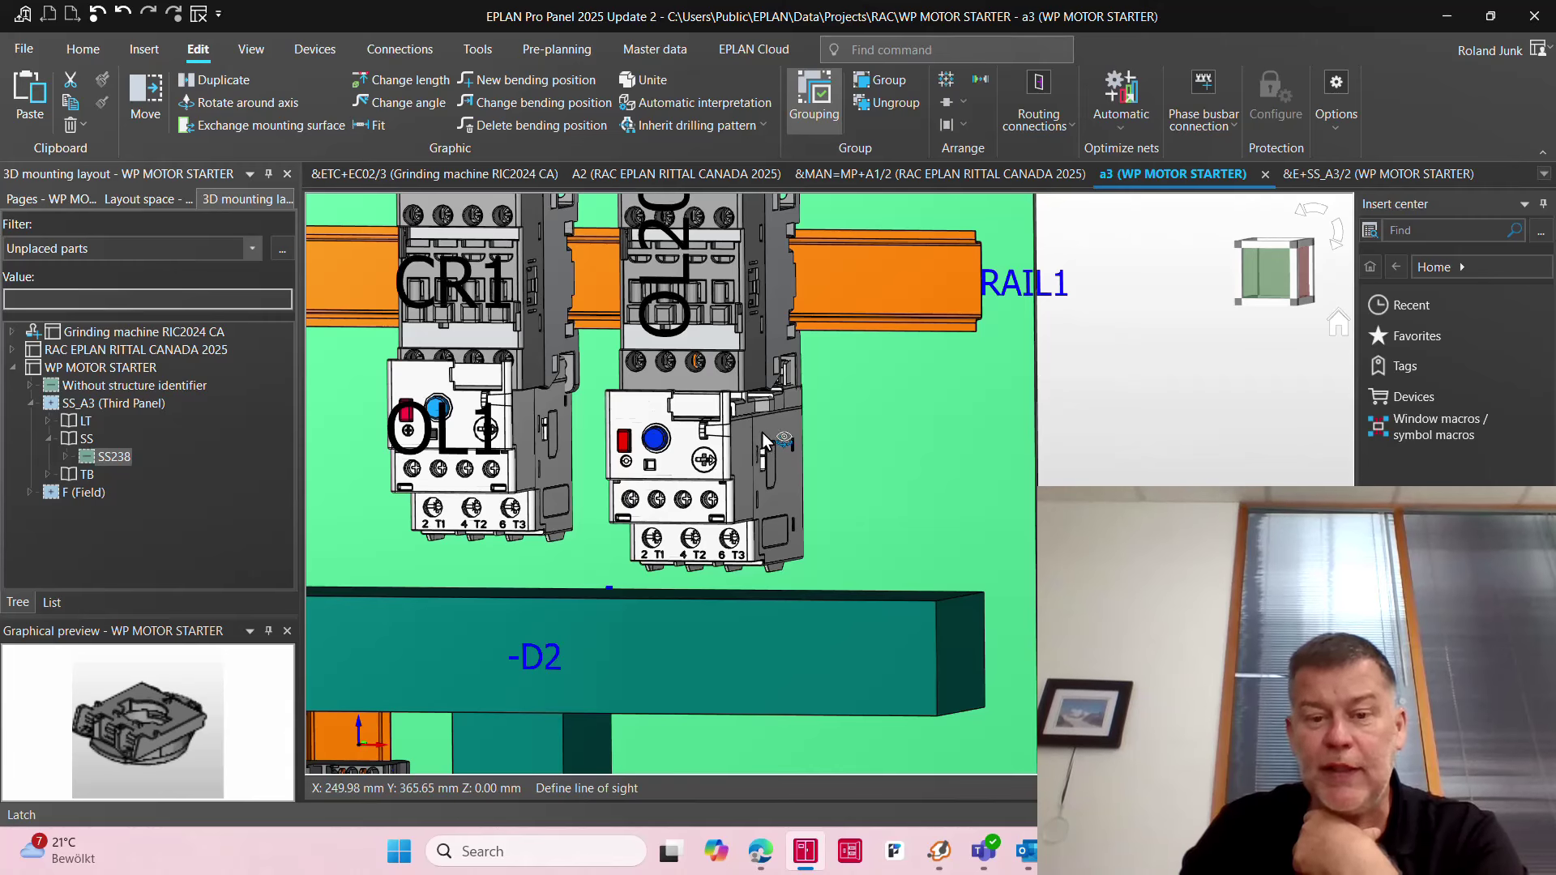
{"action": "left_click", "coordinate": [1252, 286]}
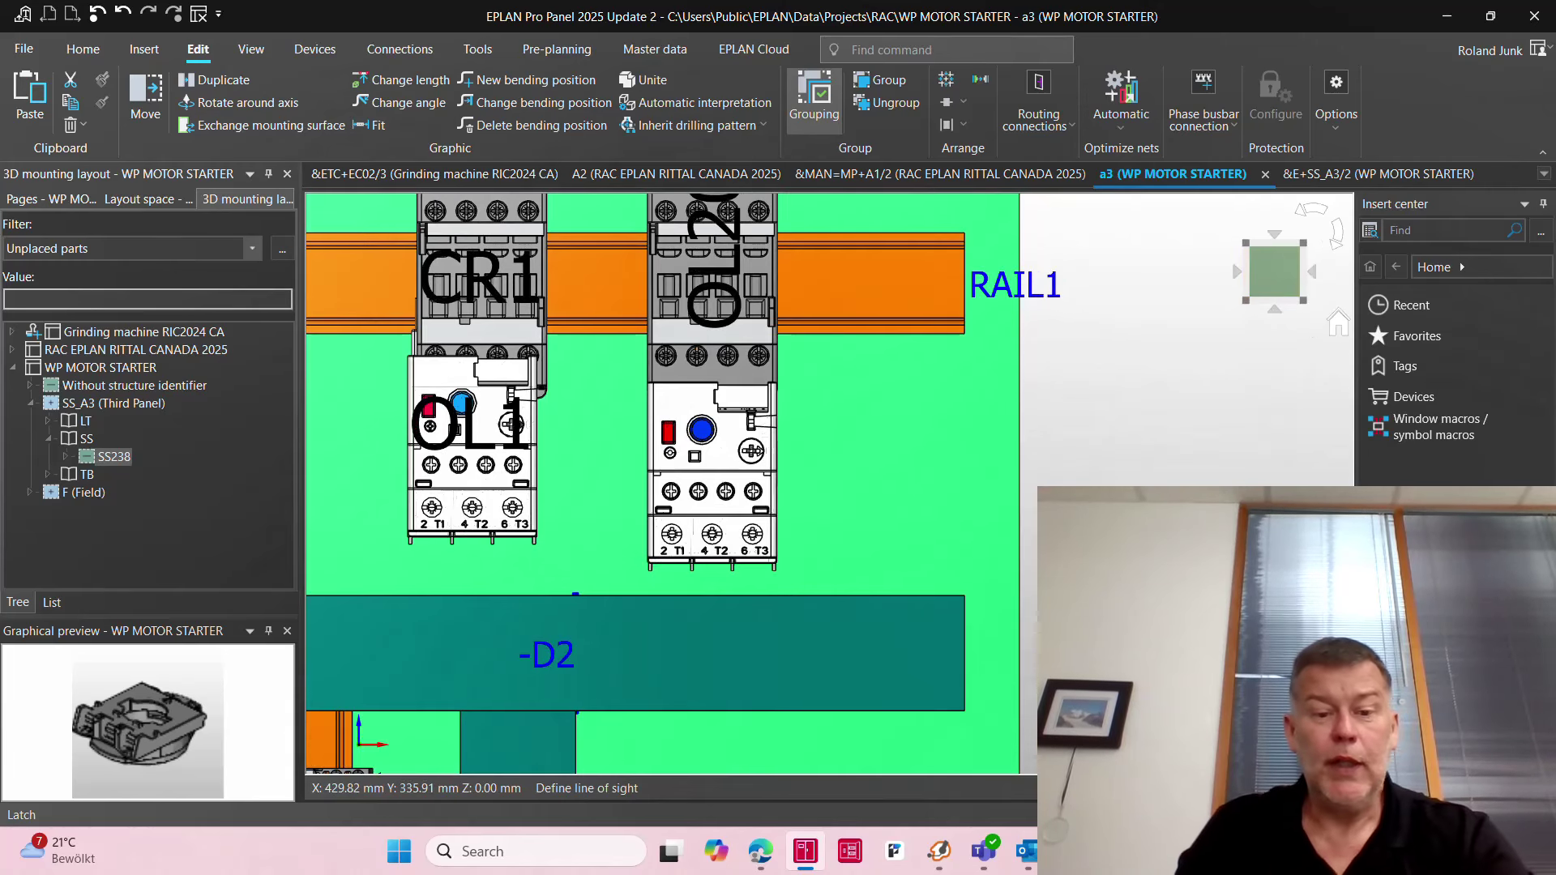
{"action": "scroll", "coordinate": [1260, 486], "scroll_direction": "down", "scroll_amount": 2}
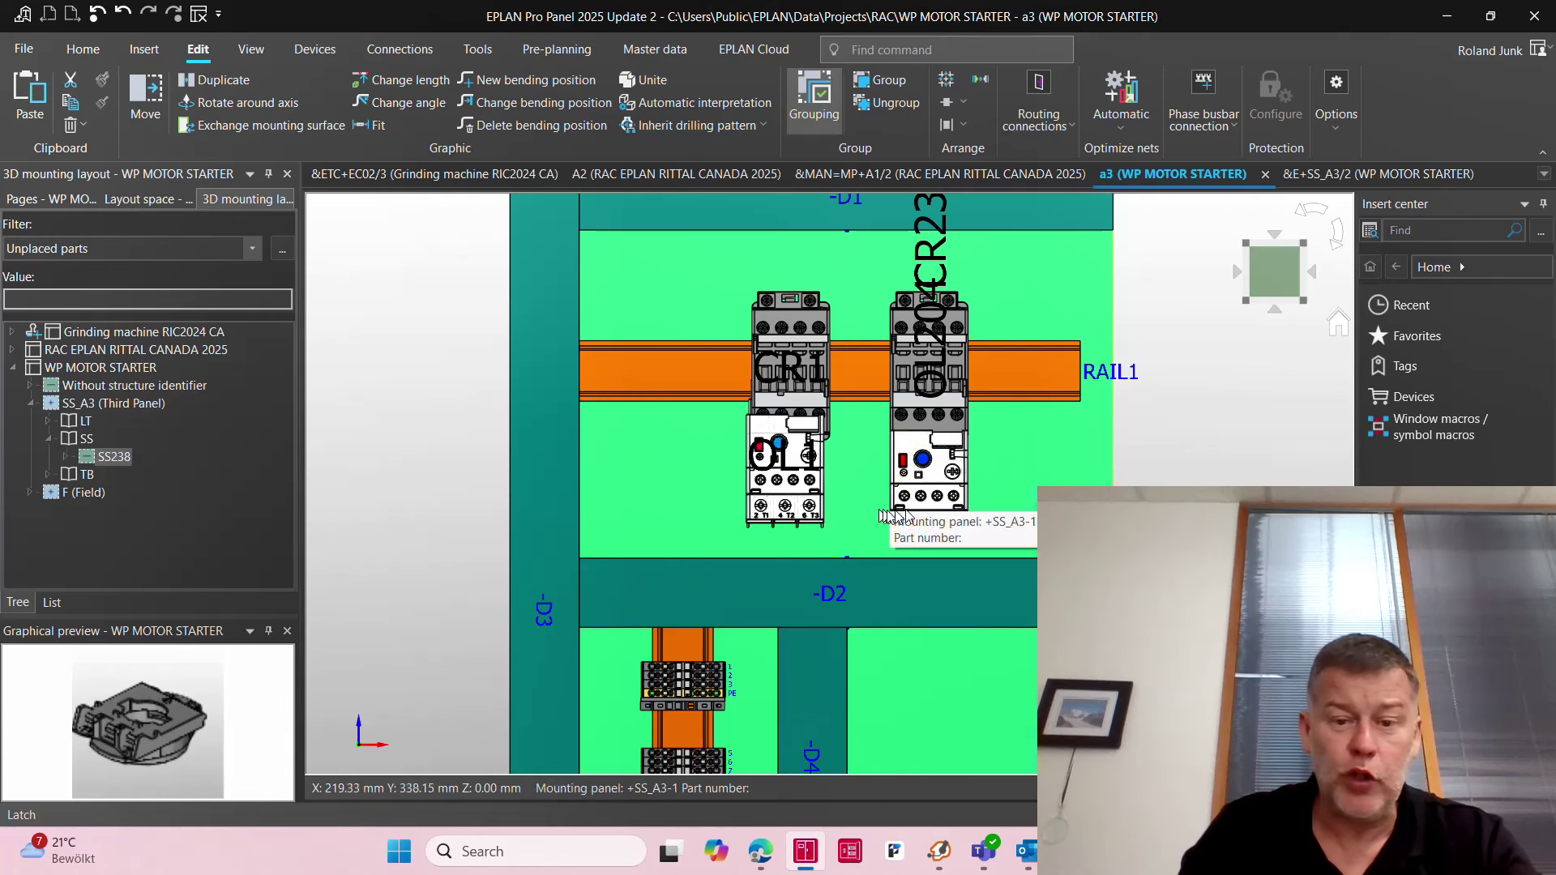
{"action": "scroll", "coordinate": [990, 446], "scroll_direction": "up", "scroll_amount": 2}
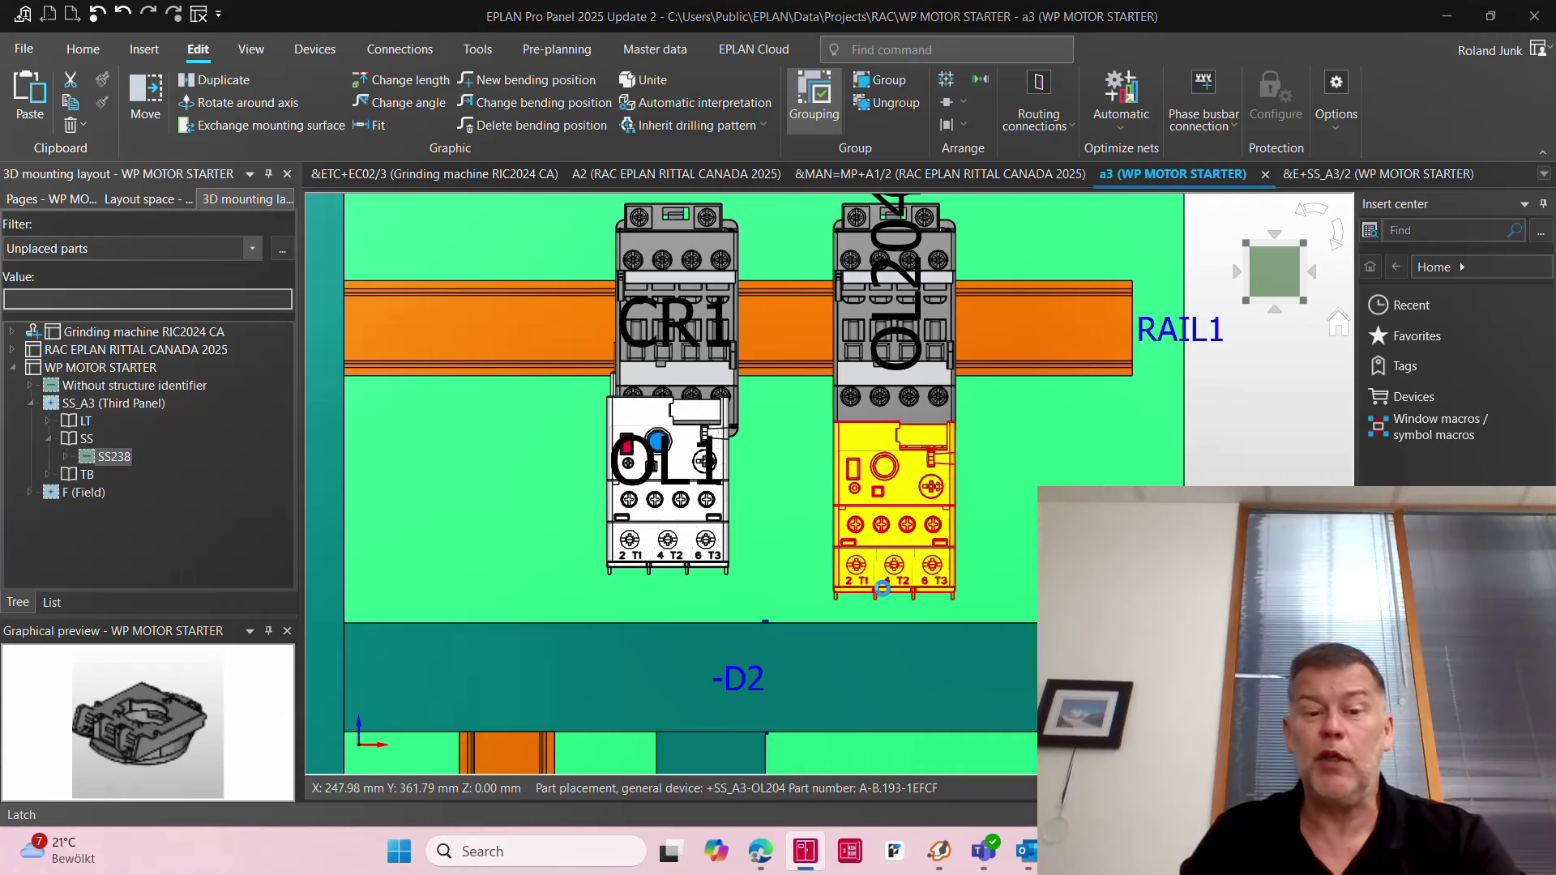
{"action": "double_click", "coordinate": [894, 503]}
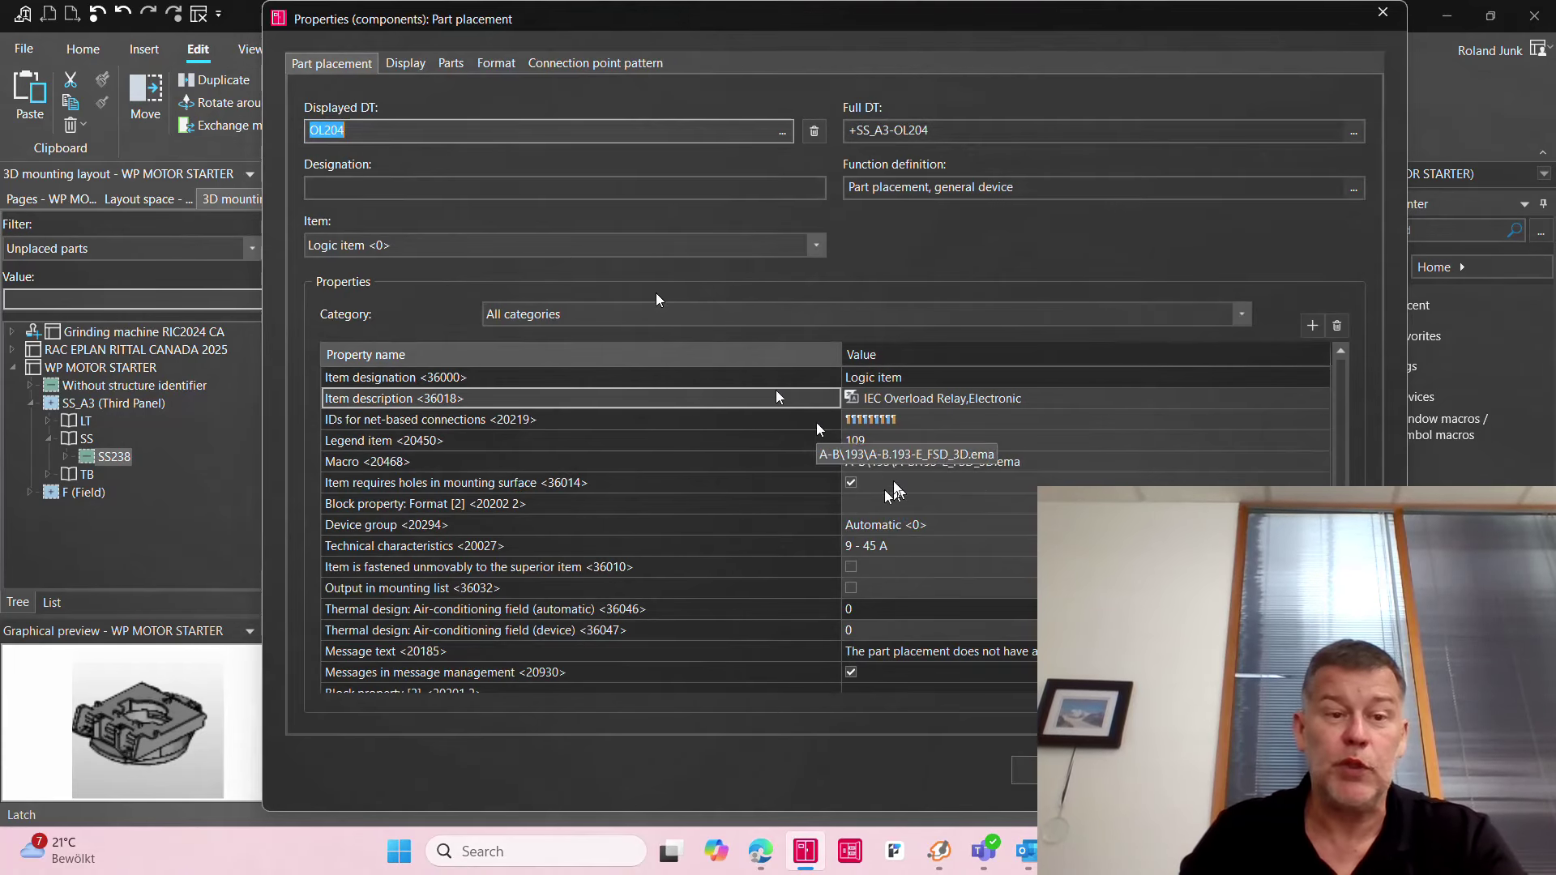
{"action": "left_click", "coordinate": [411, 65]}
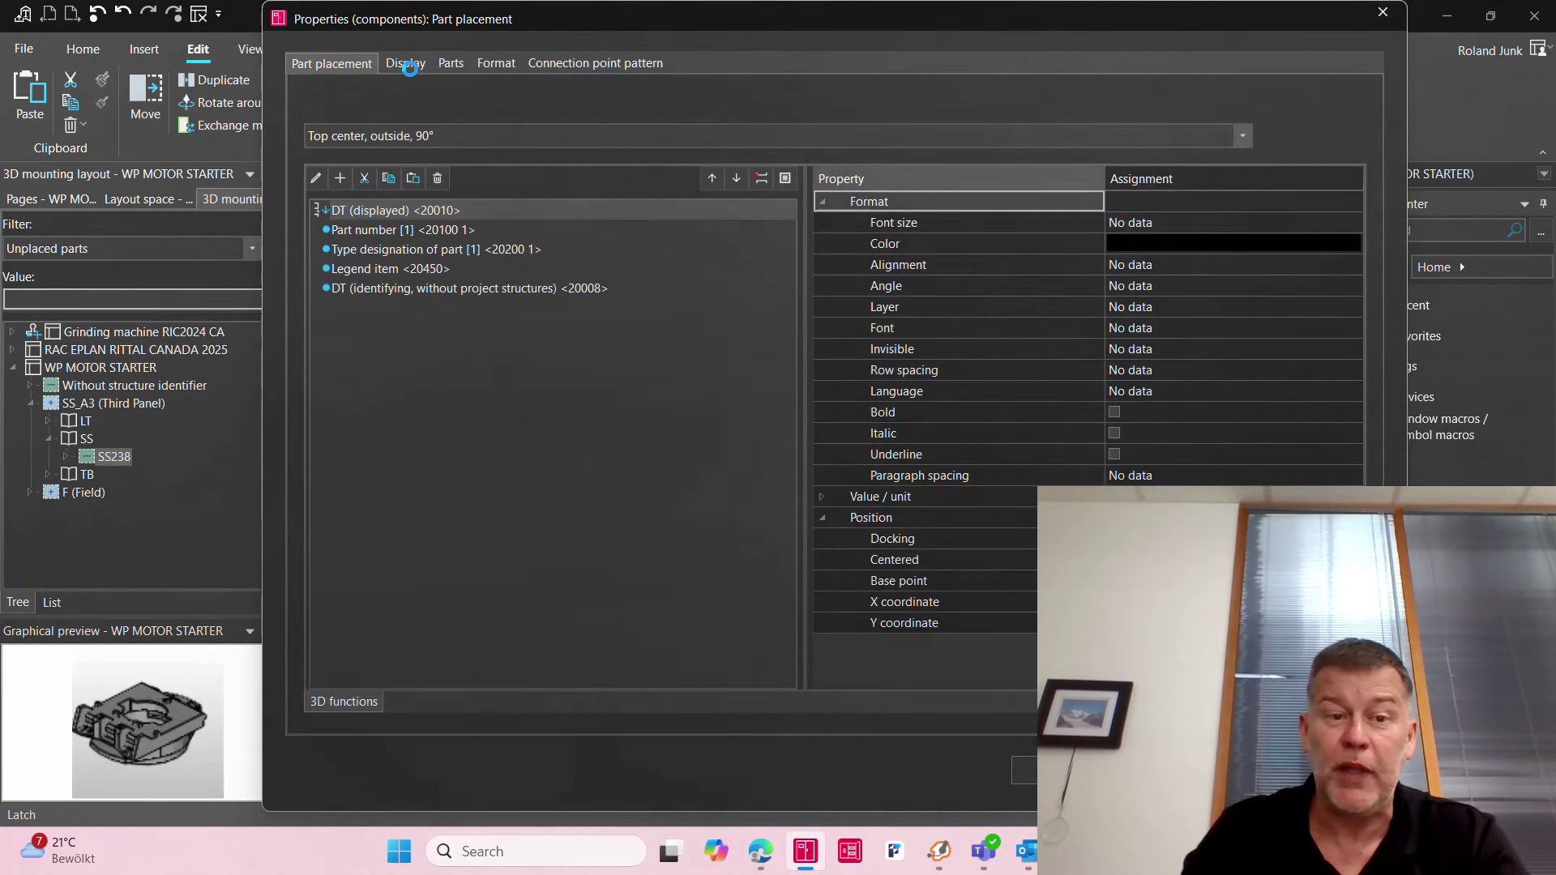
{"action": "left_click", "coordinate": [405, 131]}
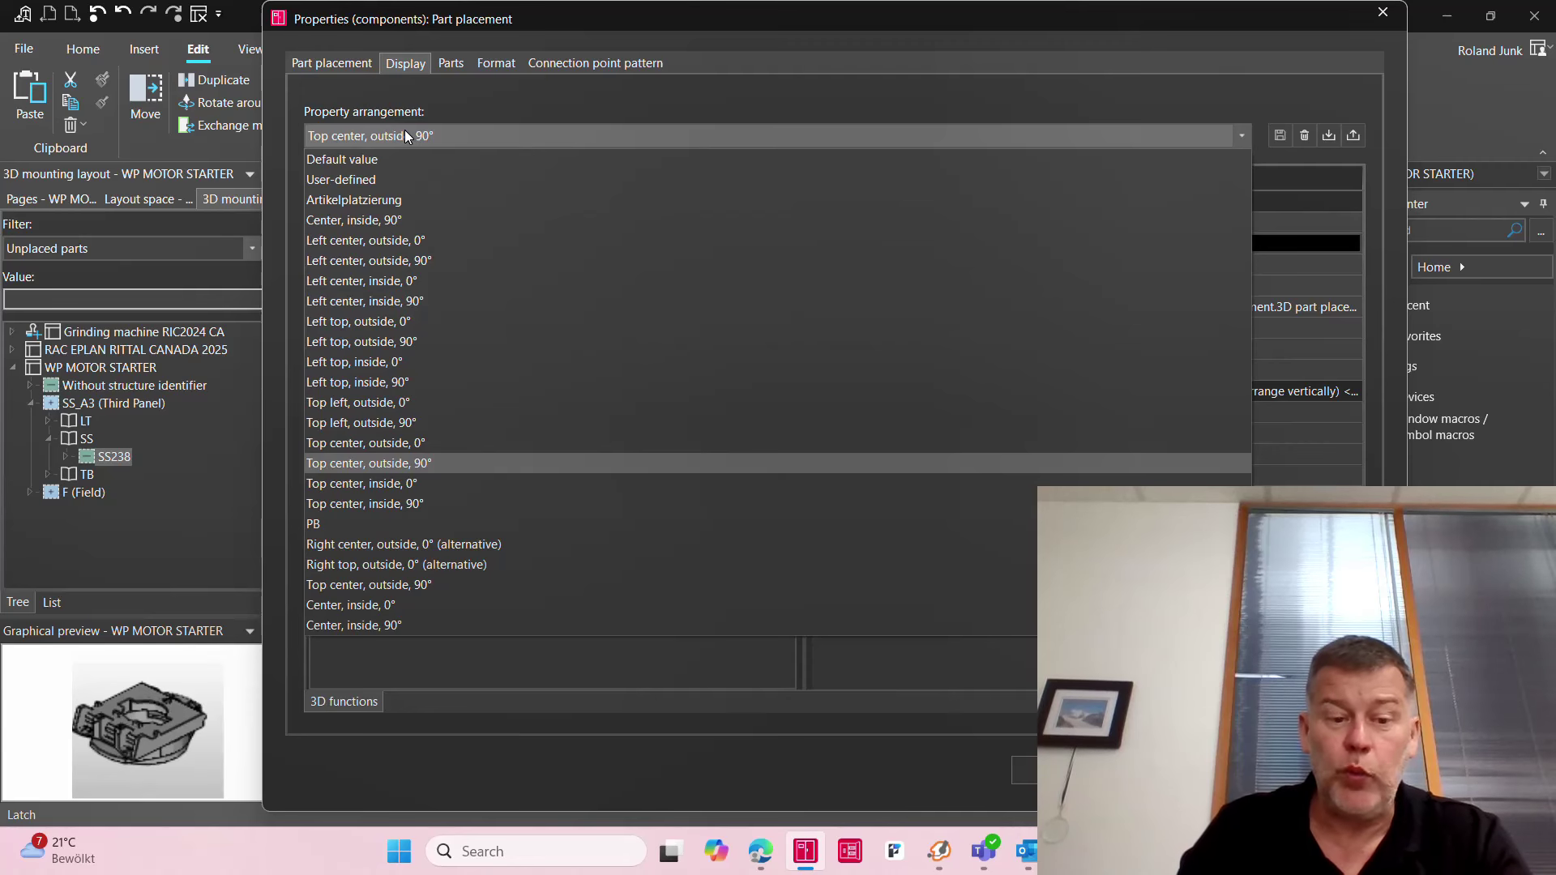
{"action": "left_click", "coordinate": [400, 604]}
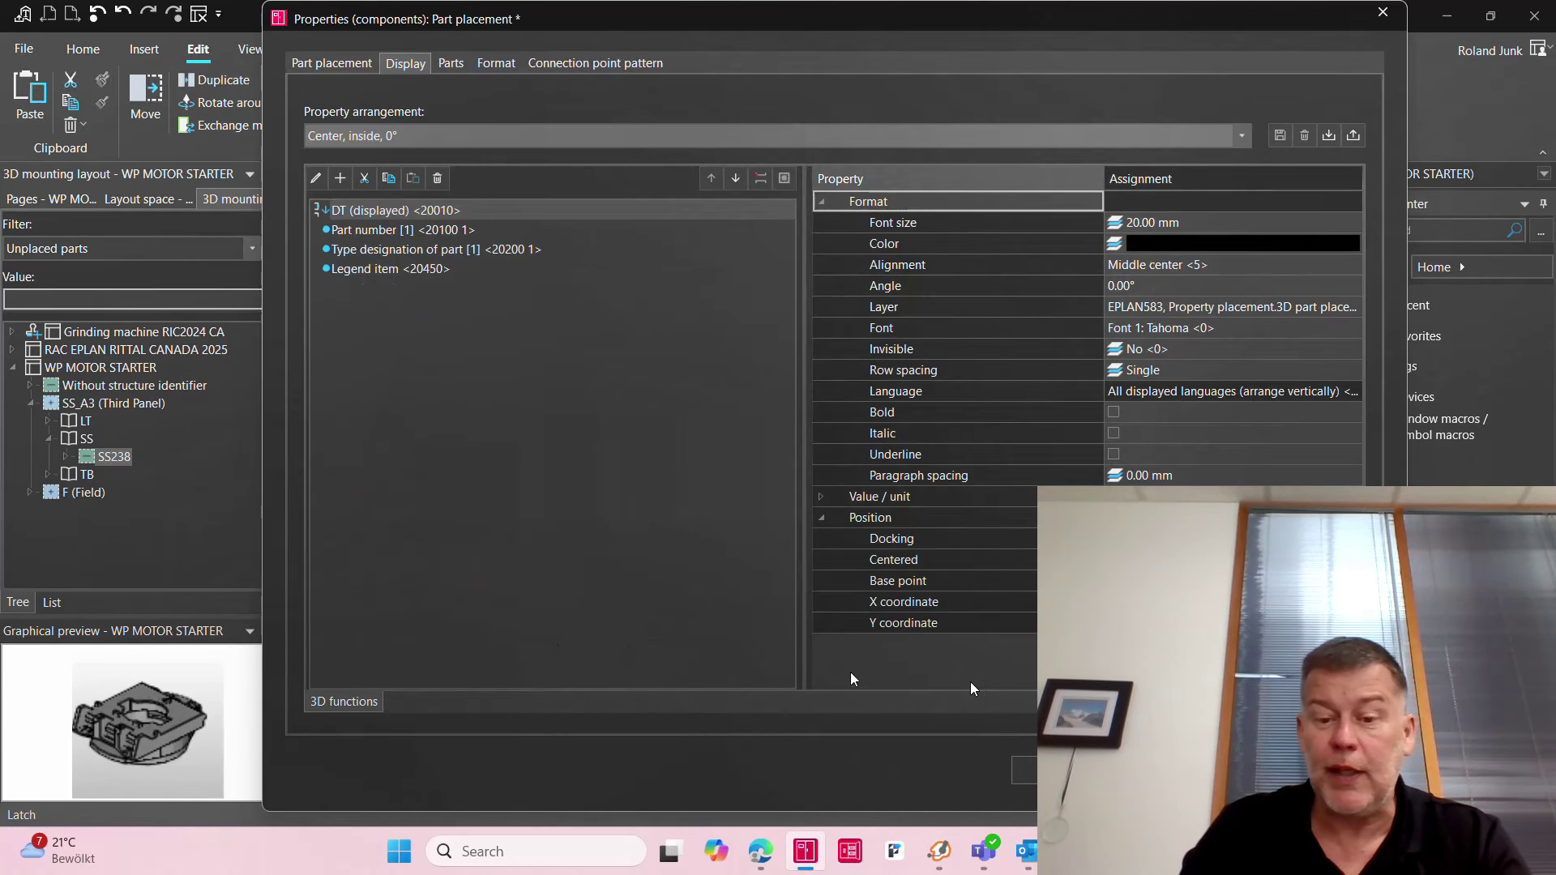
{"action": "left_click", "coordinate": [1046, 771]}
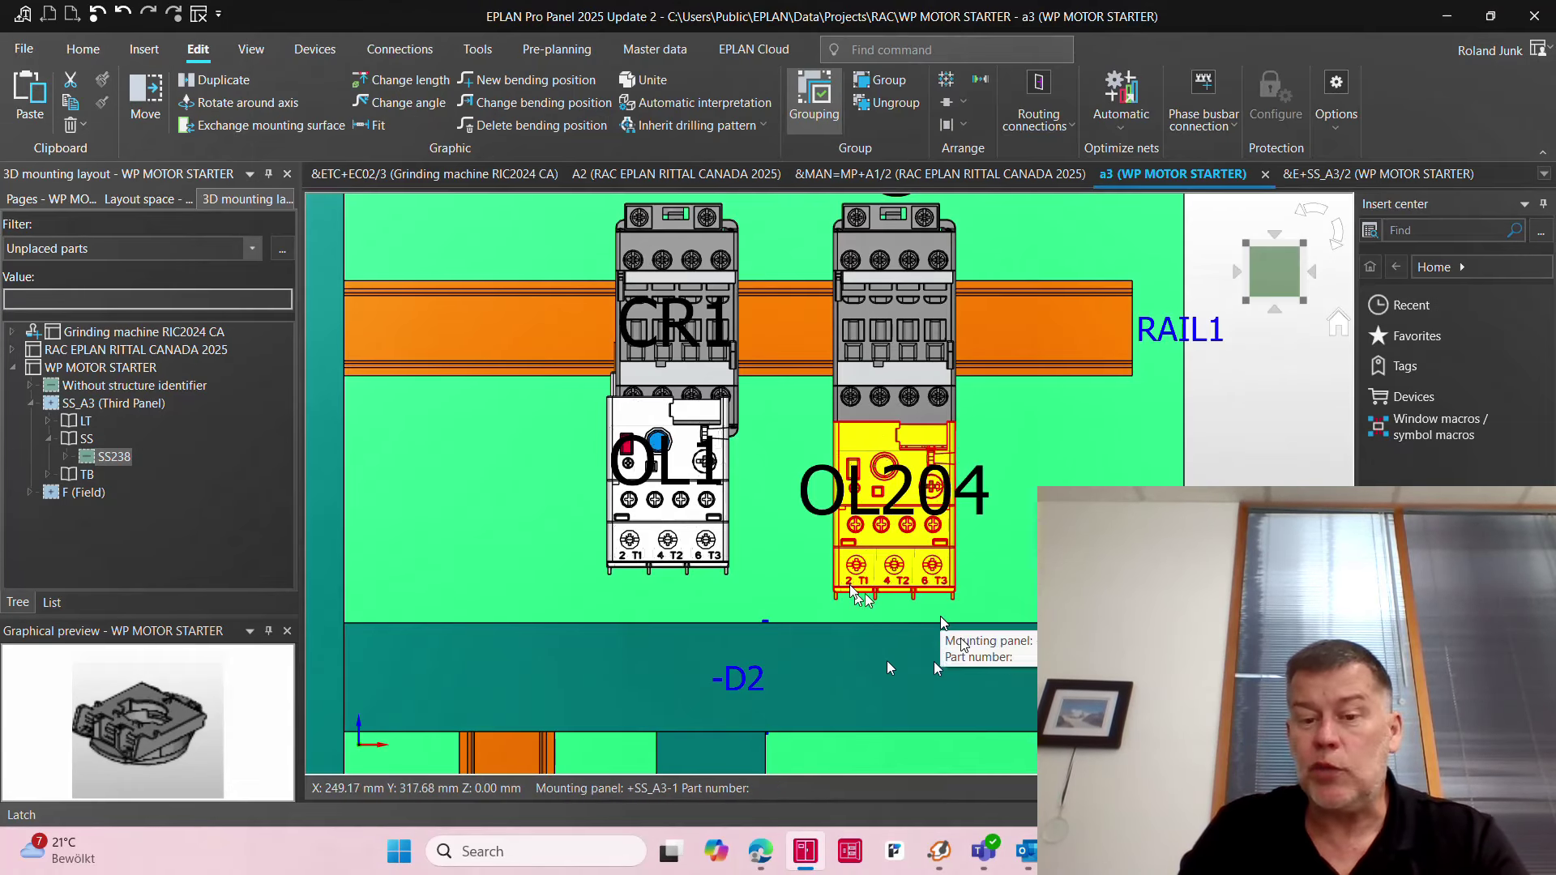
Step: Set the label arrangement of contactor CR239 to "Top center, outside, 0°"
{"action": "scroll", "coordinate": [924, 586], "scroll_direction": "down", "scroll_amount": 1}
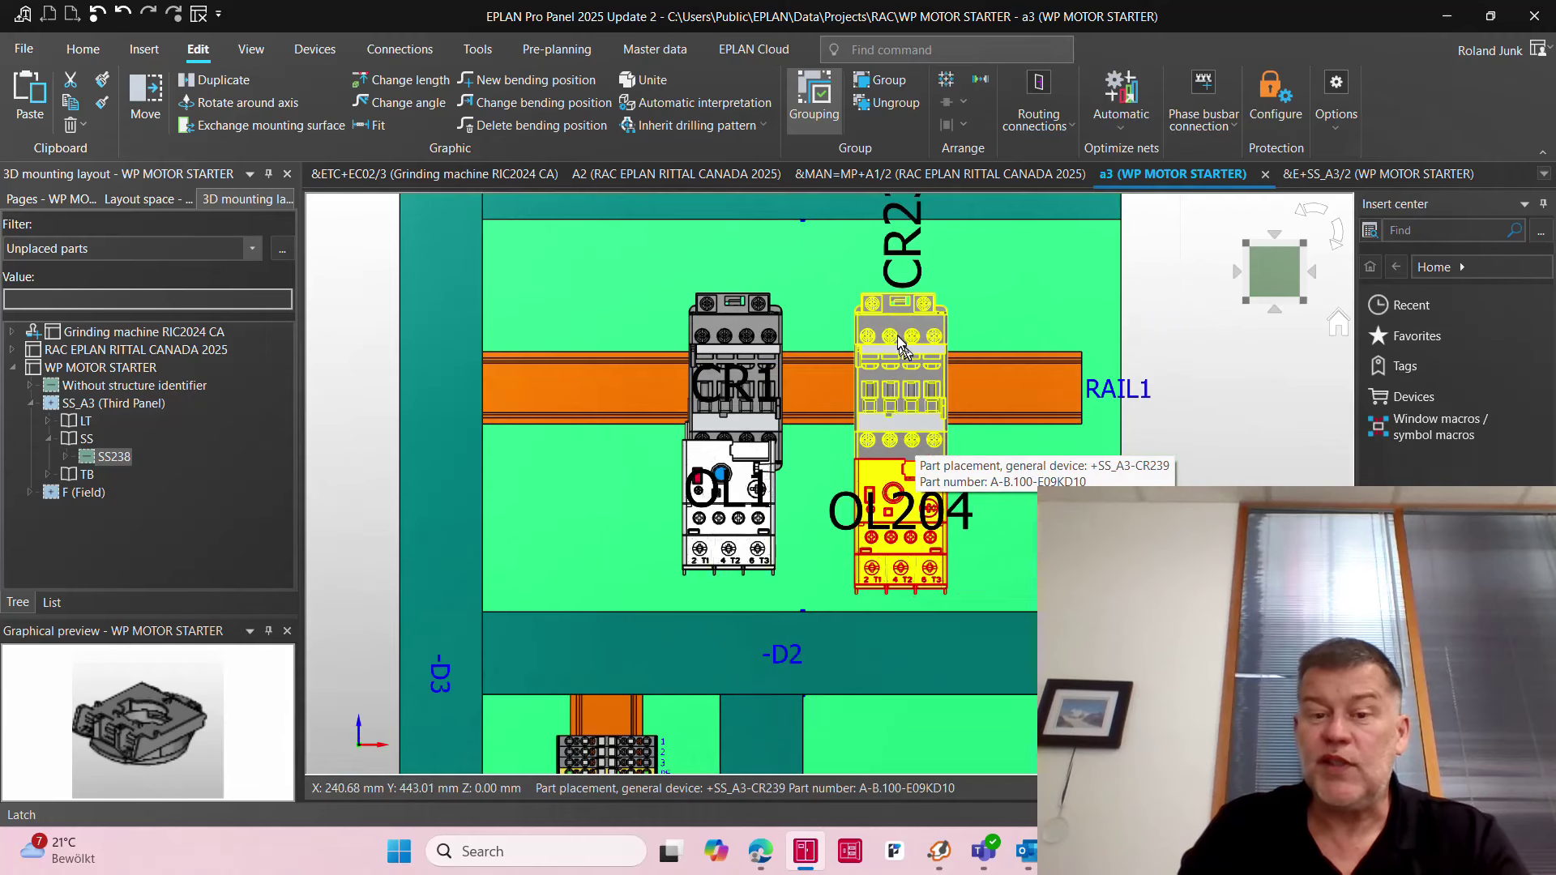
{"action": "scroll", "coordinate": [902, 347], "scroll_direction": "down", "scroll_amount": 1}
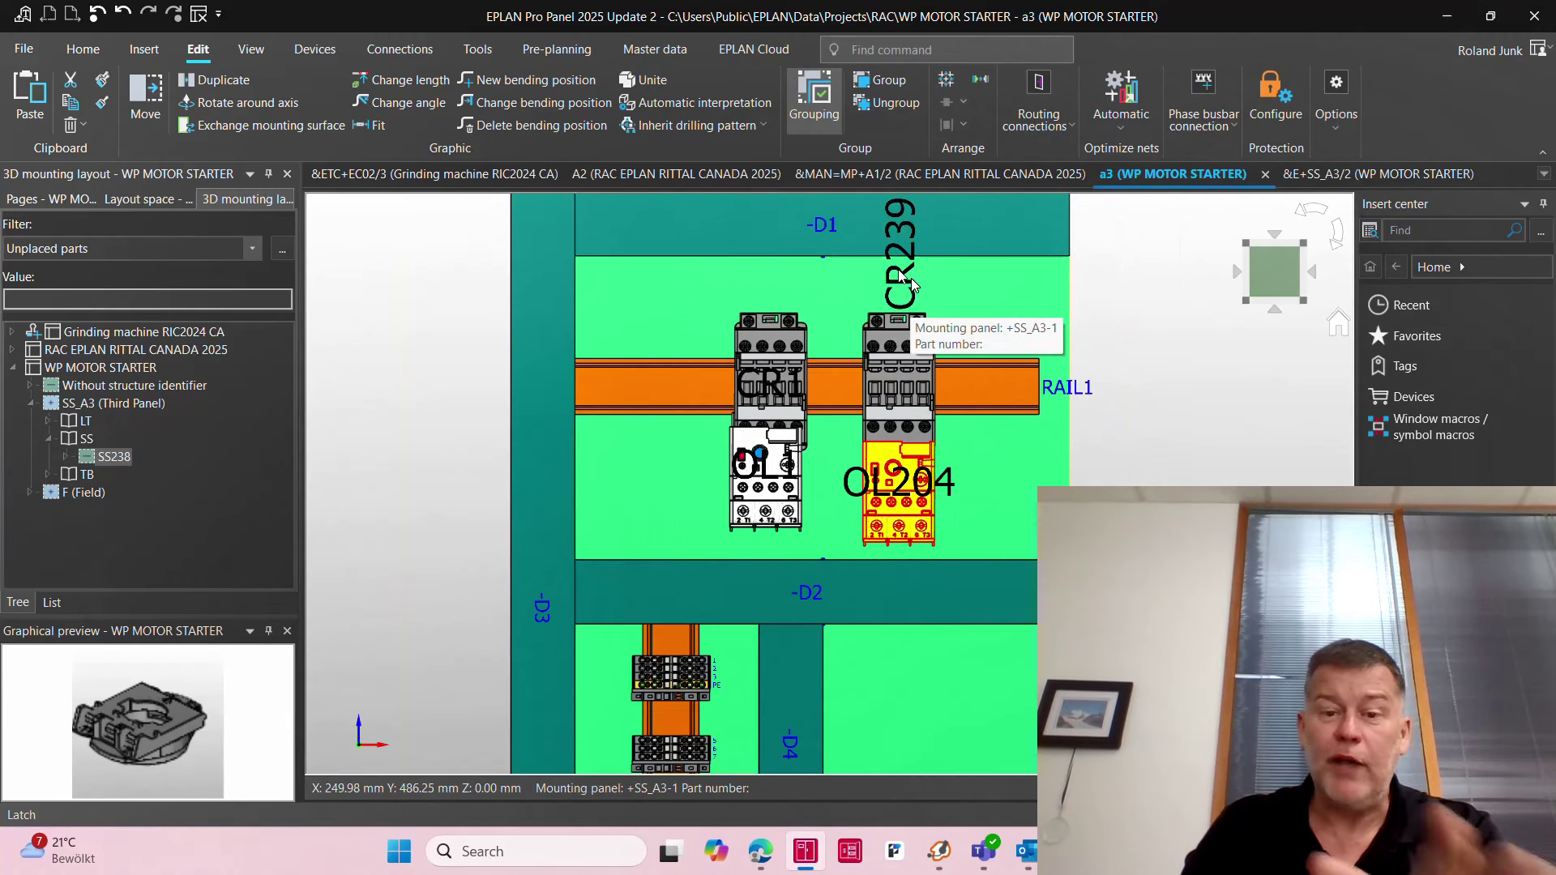
{"action": "left_click", "coordinate": [906, 396]}
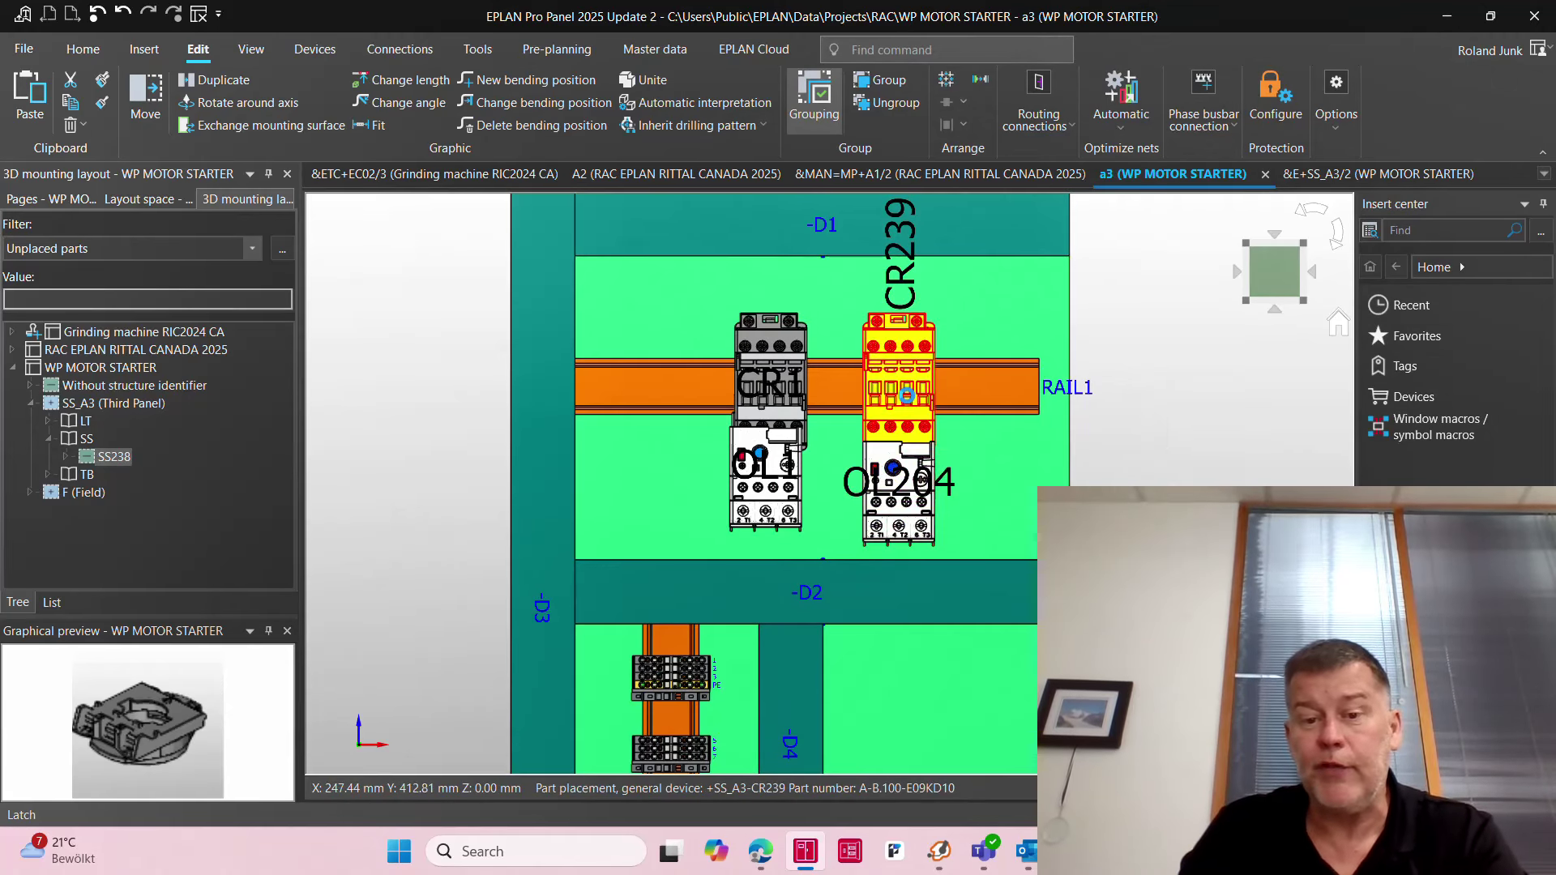
{"action": "double_click", "coordinate": [898, 389]}
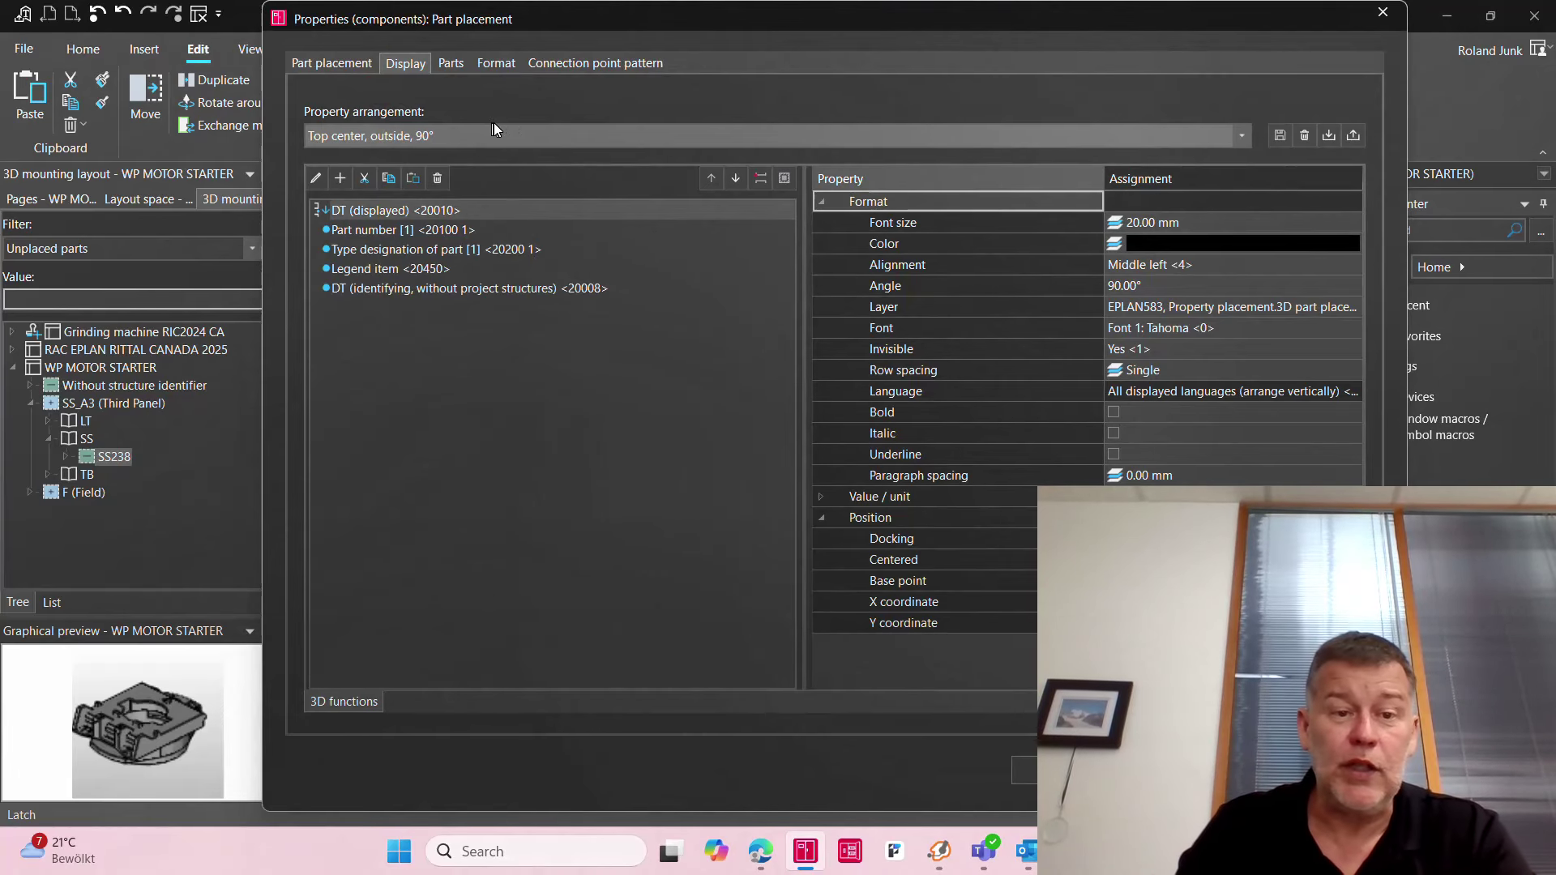
{"action": "left_click", "coordinate": [465, 133]}
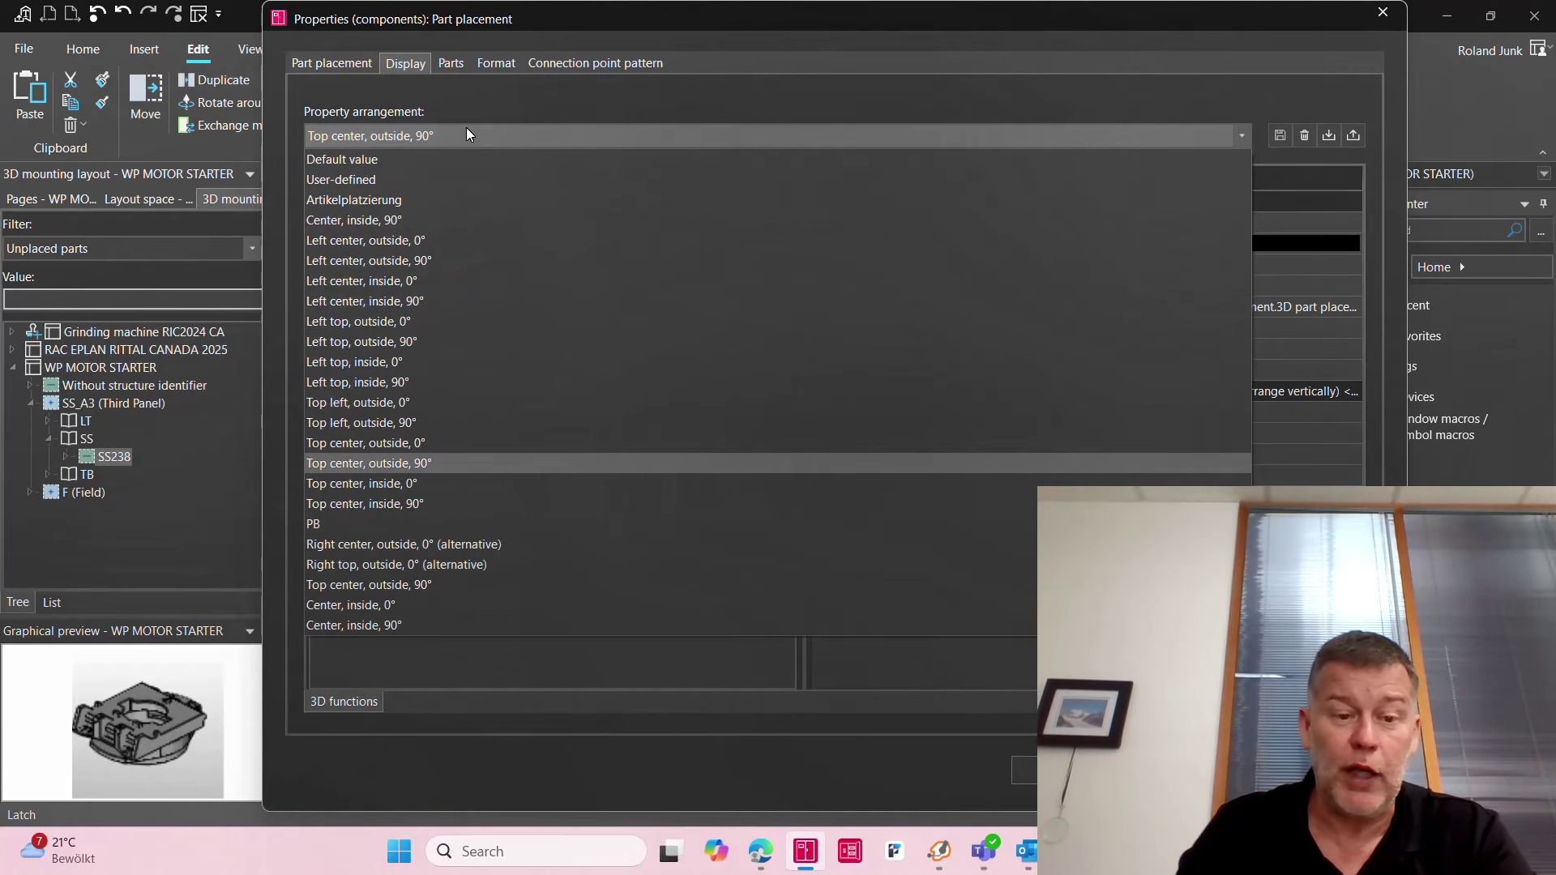
{"action": "left_click", "coordinate": [409, 443]}
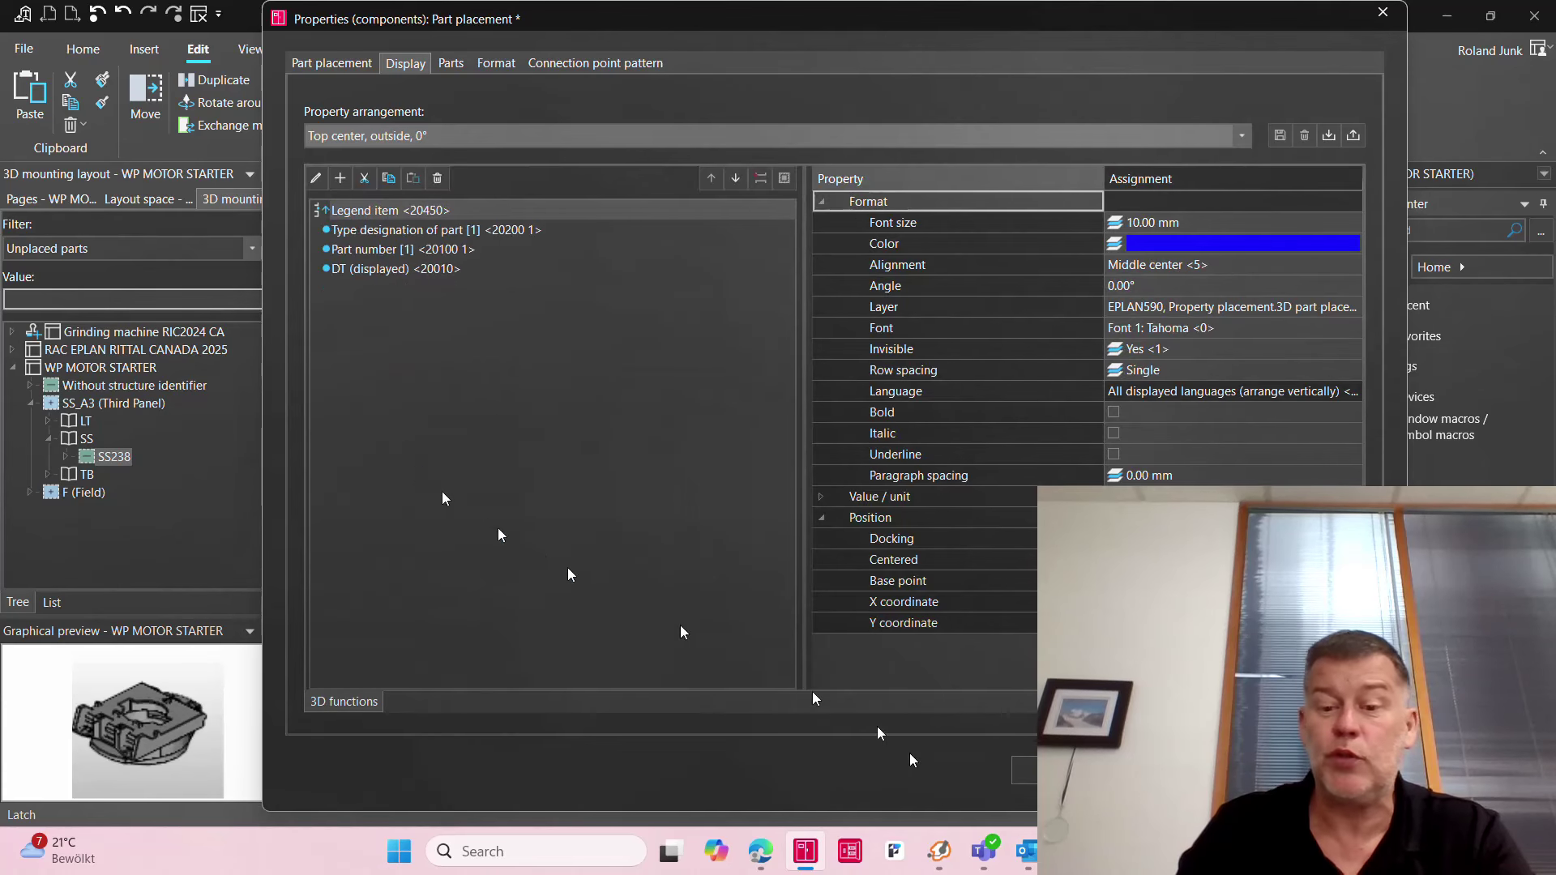
{"action": "key", "text": "Return"}
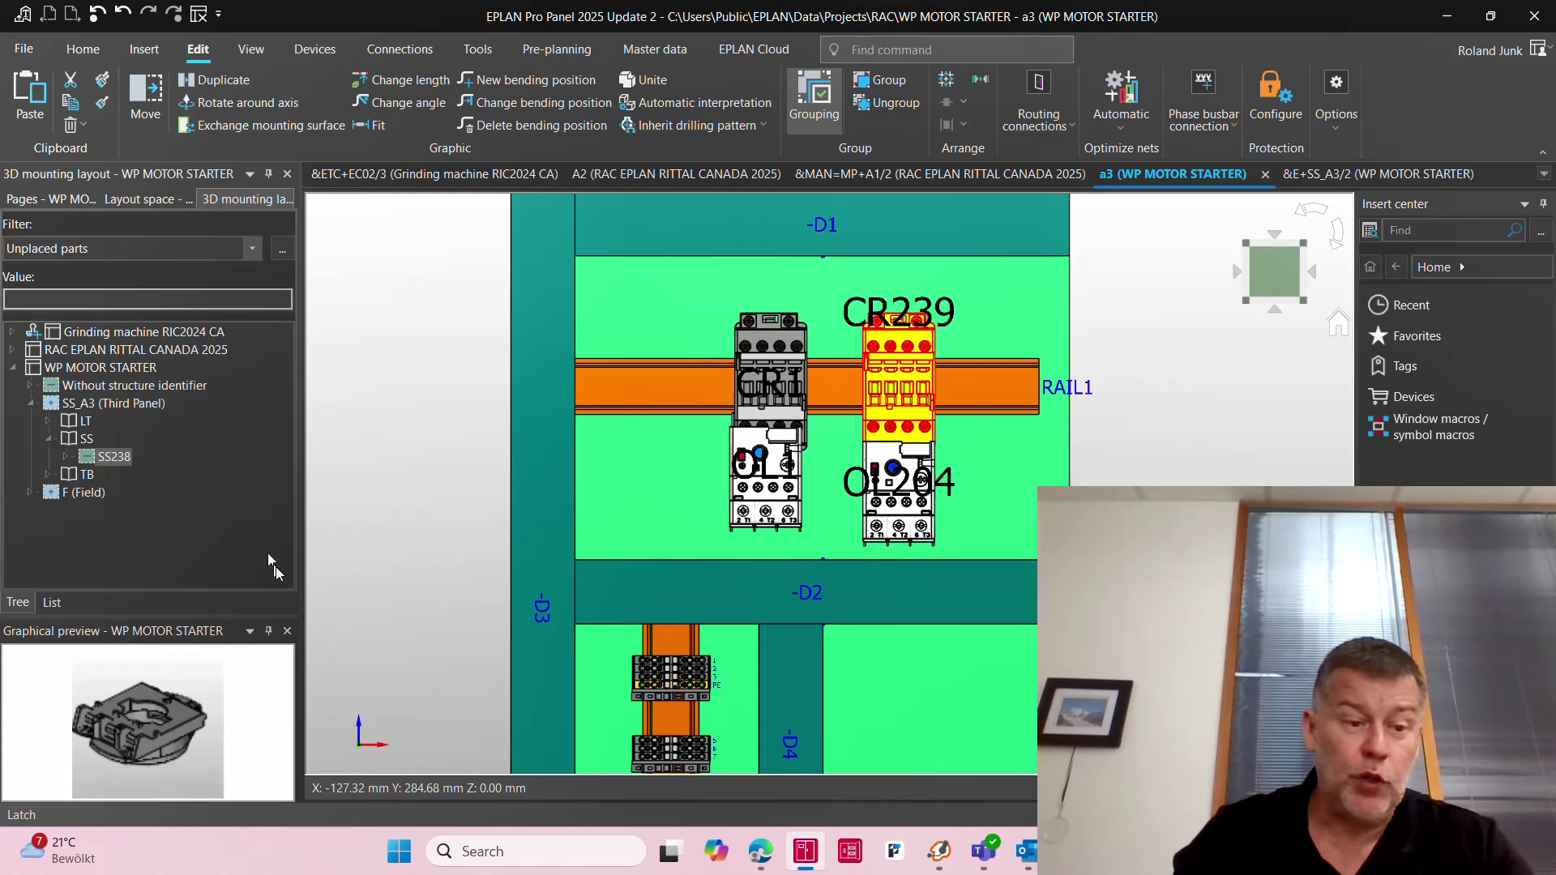
Step: Lengthen the vertical terminal rail and wire duct D4 down to the lower end of duct D3
{"action": "left_click", "coordinate": [48, 476]}
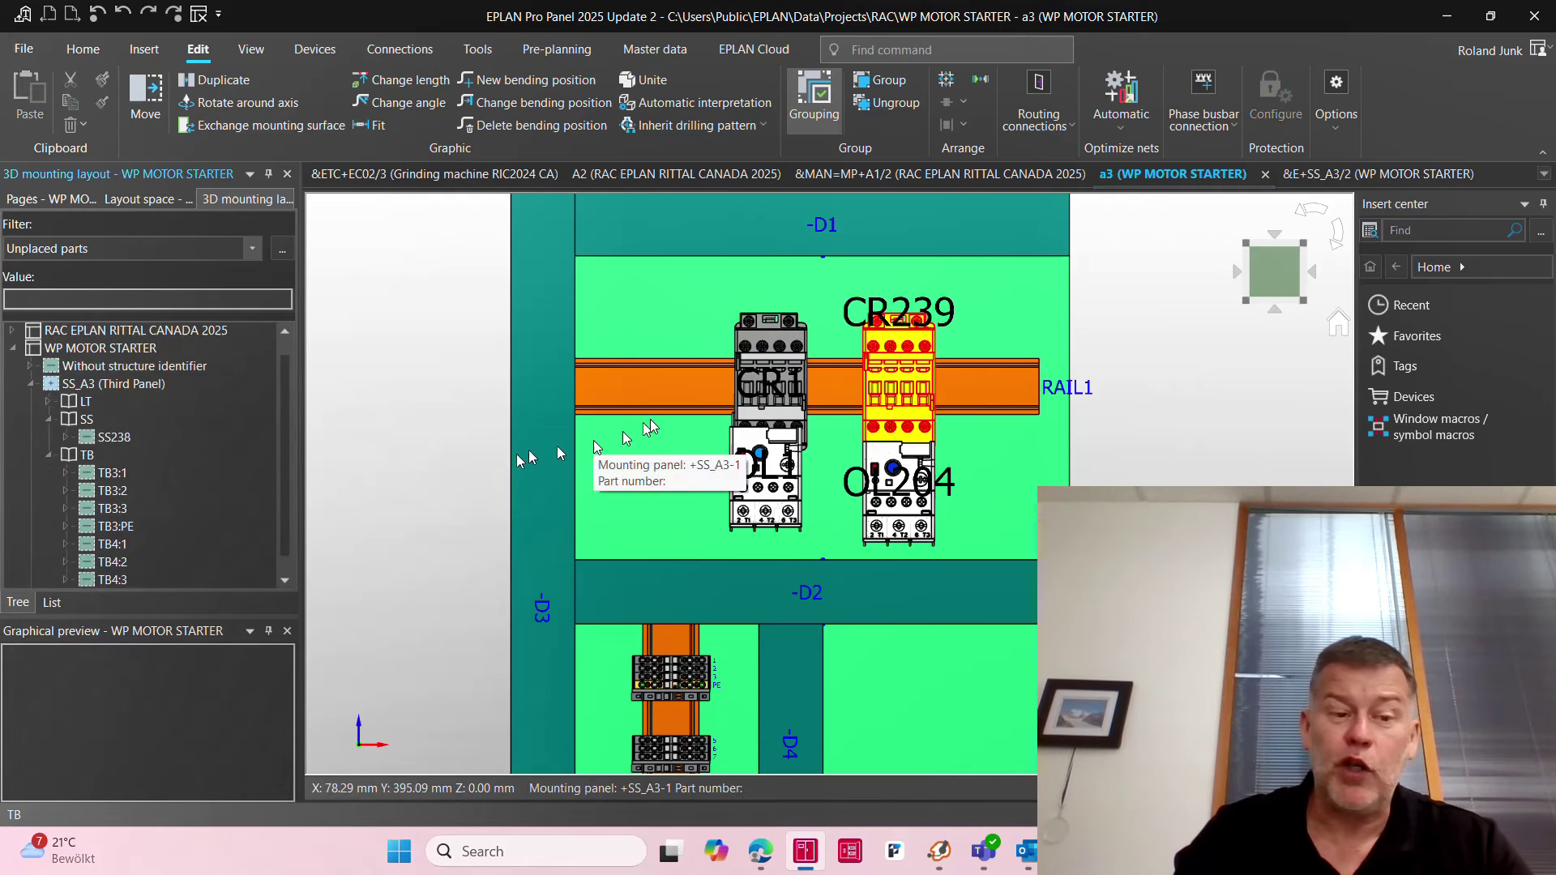
{"action": "scroll", "coordinate": [965, 290], "scroll_direction": "down", "scroll_amount": 2}
{"action": "scroll", "coordinate": [859, 515], "scroll_direction": "up", "scroll_amount": 3}
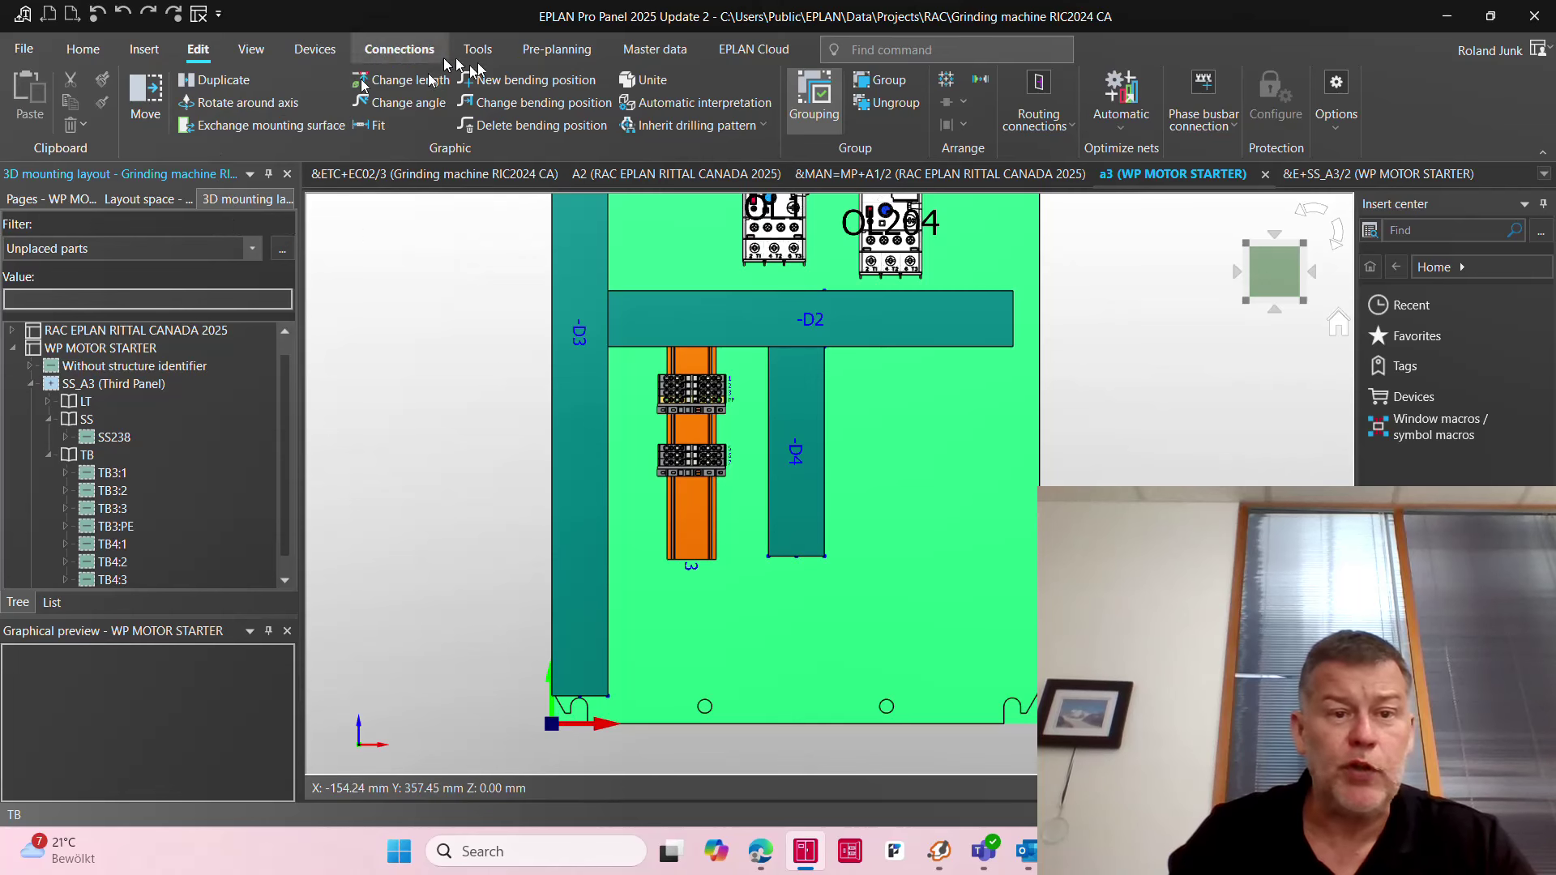
{"action": "left_click", "coordinate": [403, 79]}
{"action": "left_click", "coordinate": [694, 553]}
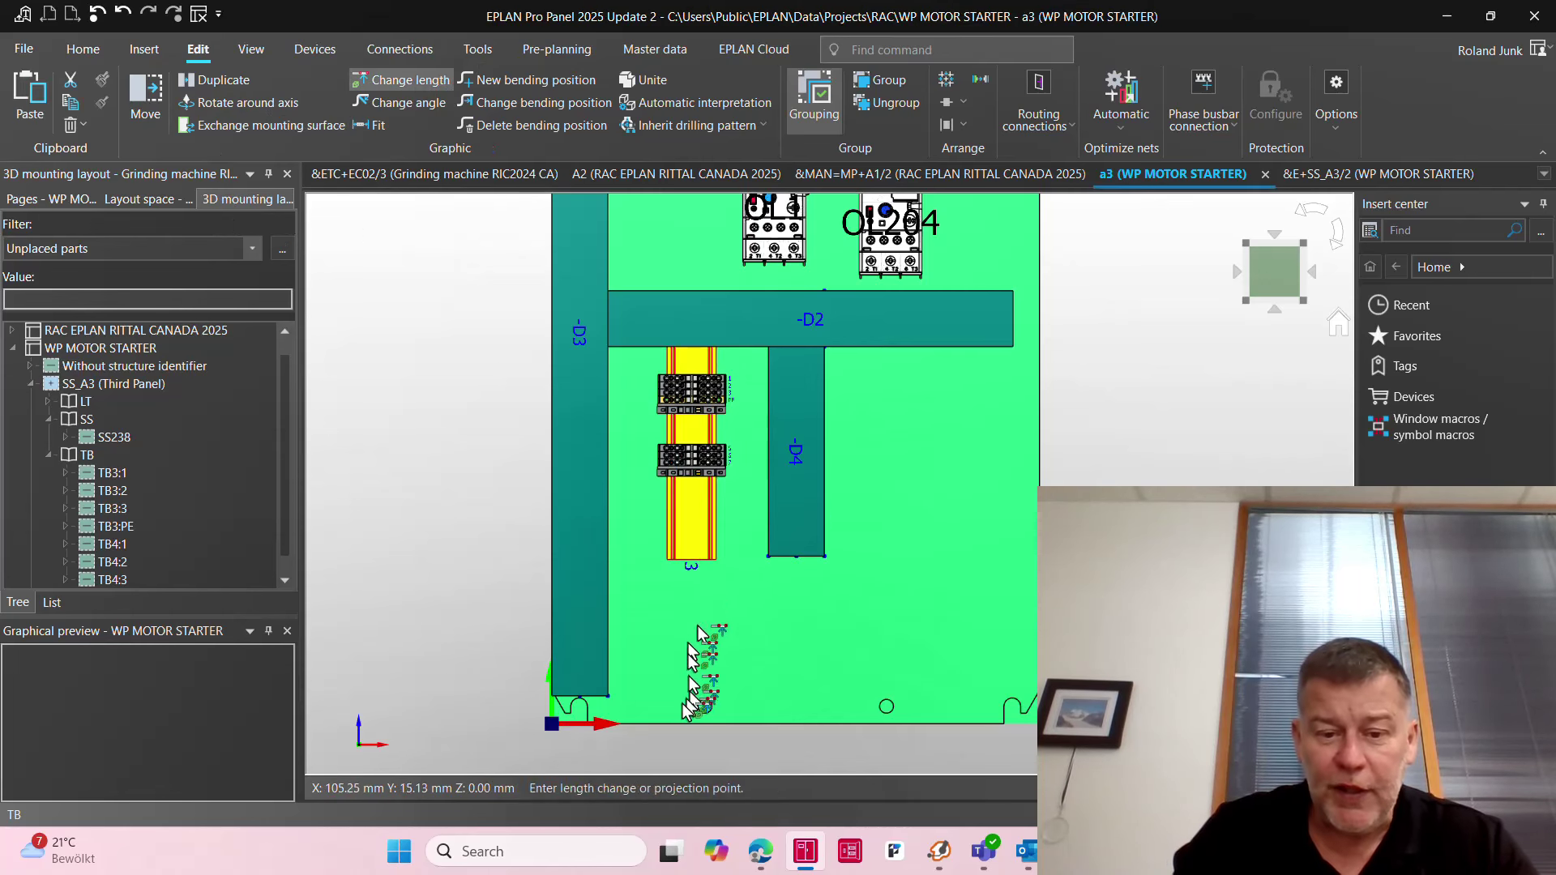
{"action": "left_click", "coordinate": [793, 554]}
{"action": "left_click", "coordinate": [816, 554]}
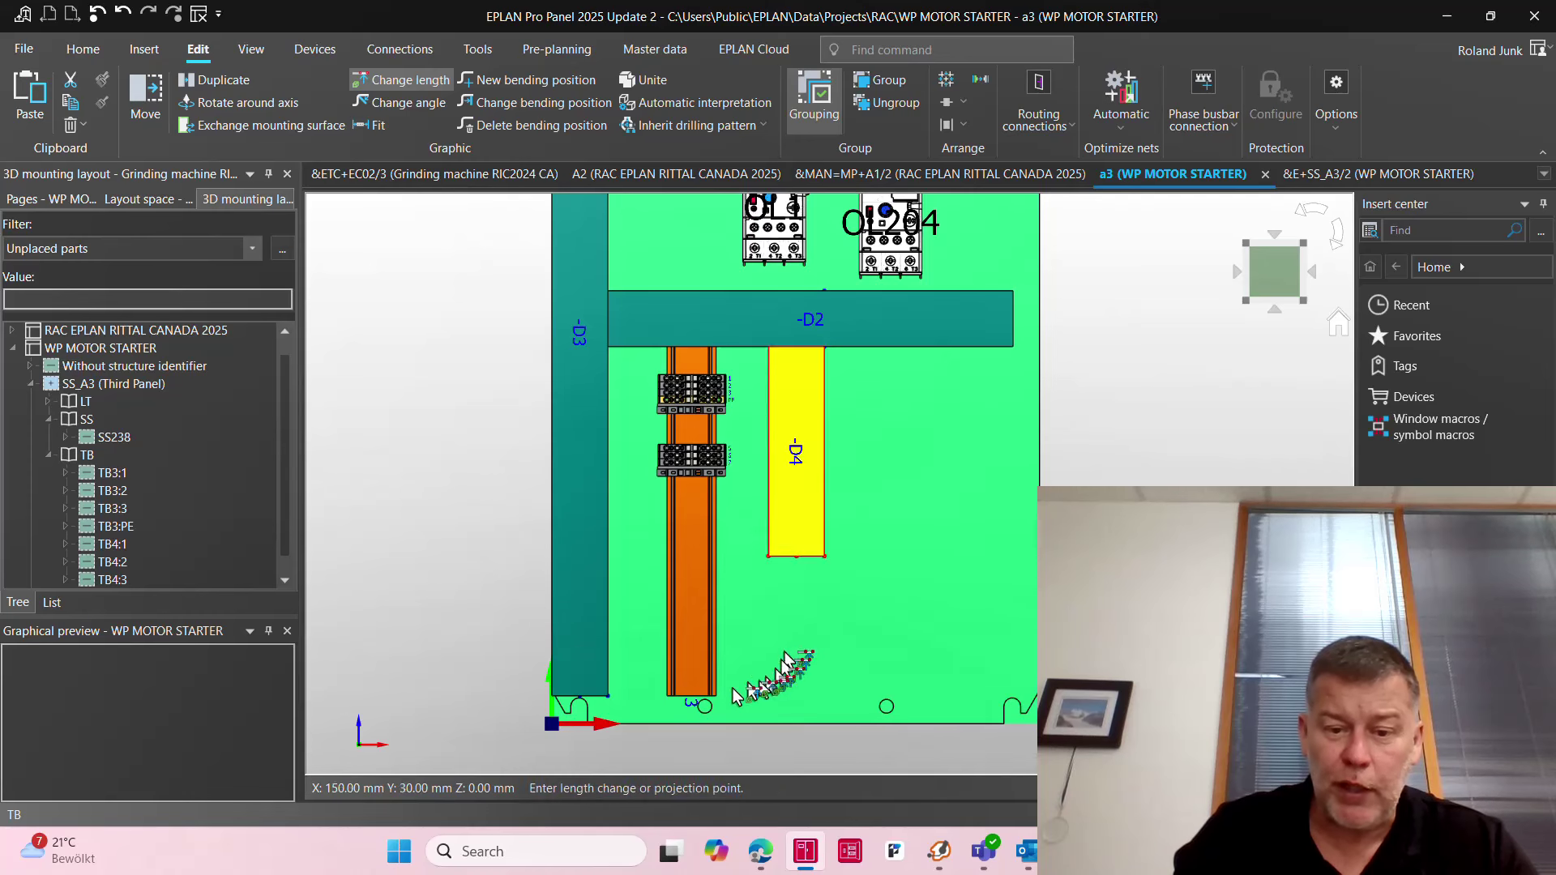
{"action": "left_click", "coordinate": [744, 695]}
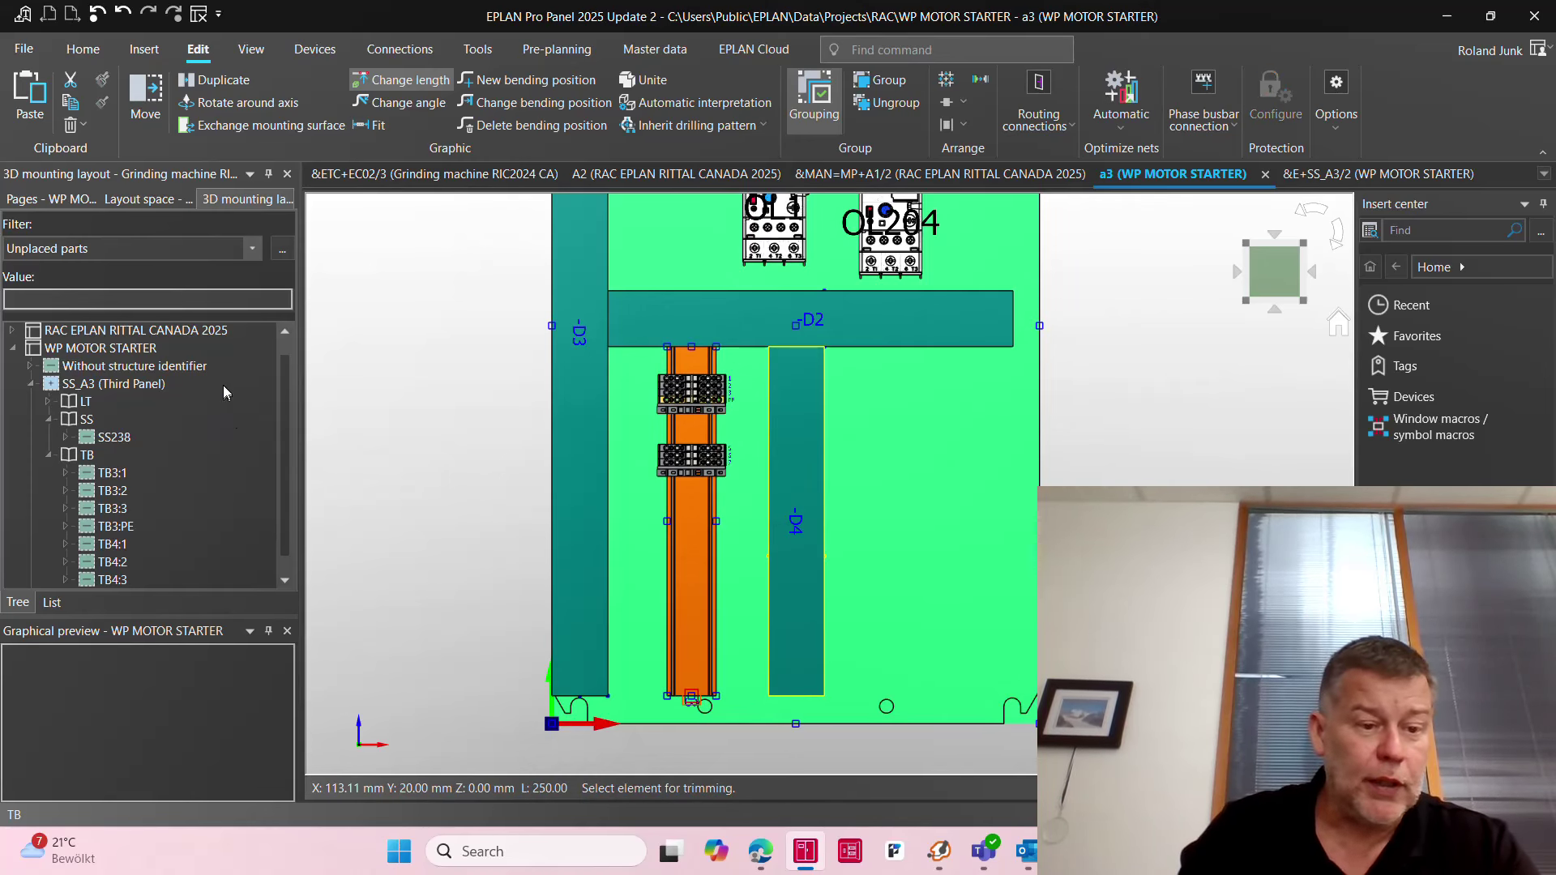
Step: Place the unplaced TB terminals of SS_A3 as complete strips TB3 and TB4, one below the other on the vertical rail's free section
{"action": "scroll", "coordinate": [222, 385], "scroll_direction": "down", "scroll_amount": 1}
{"action": "left_click", "coordinate": [86, 438]}
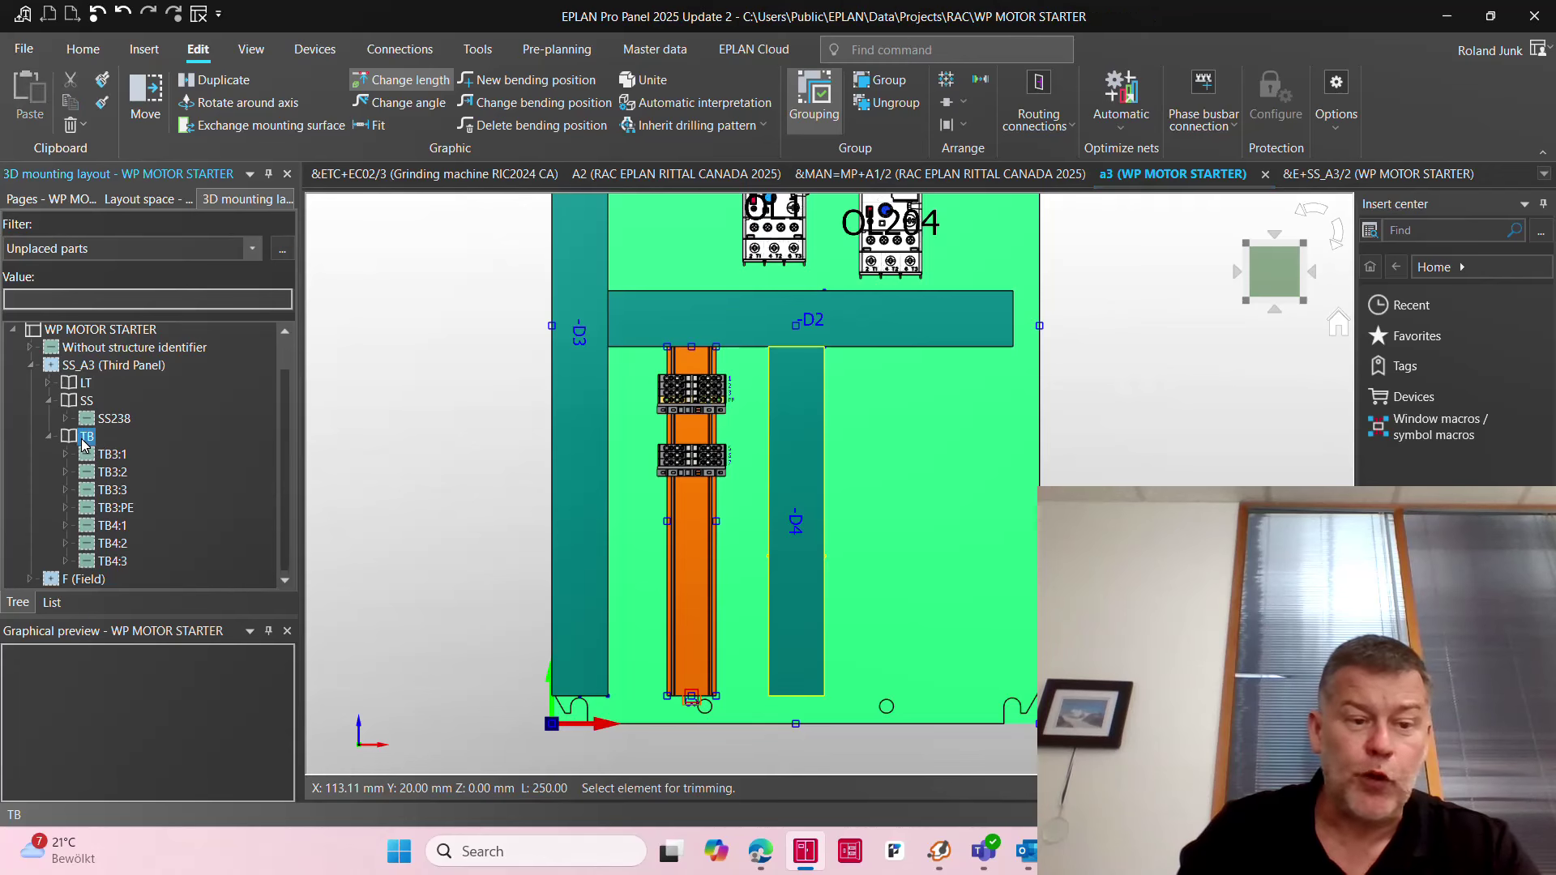
{"action": "left_click_drag", "start_coordinate": [84, 442], "coordinate": [710, 508]}
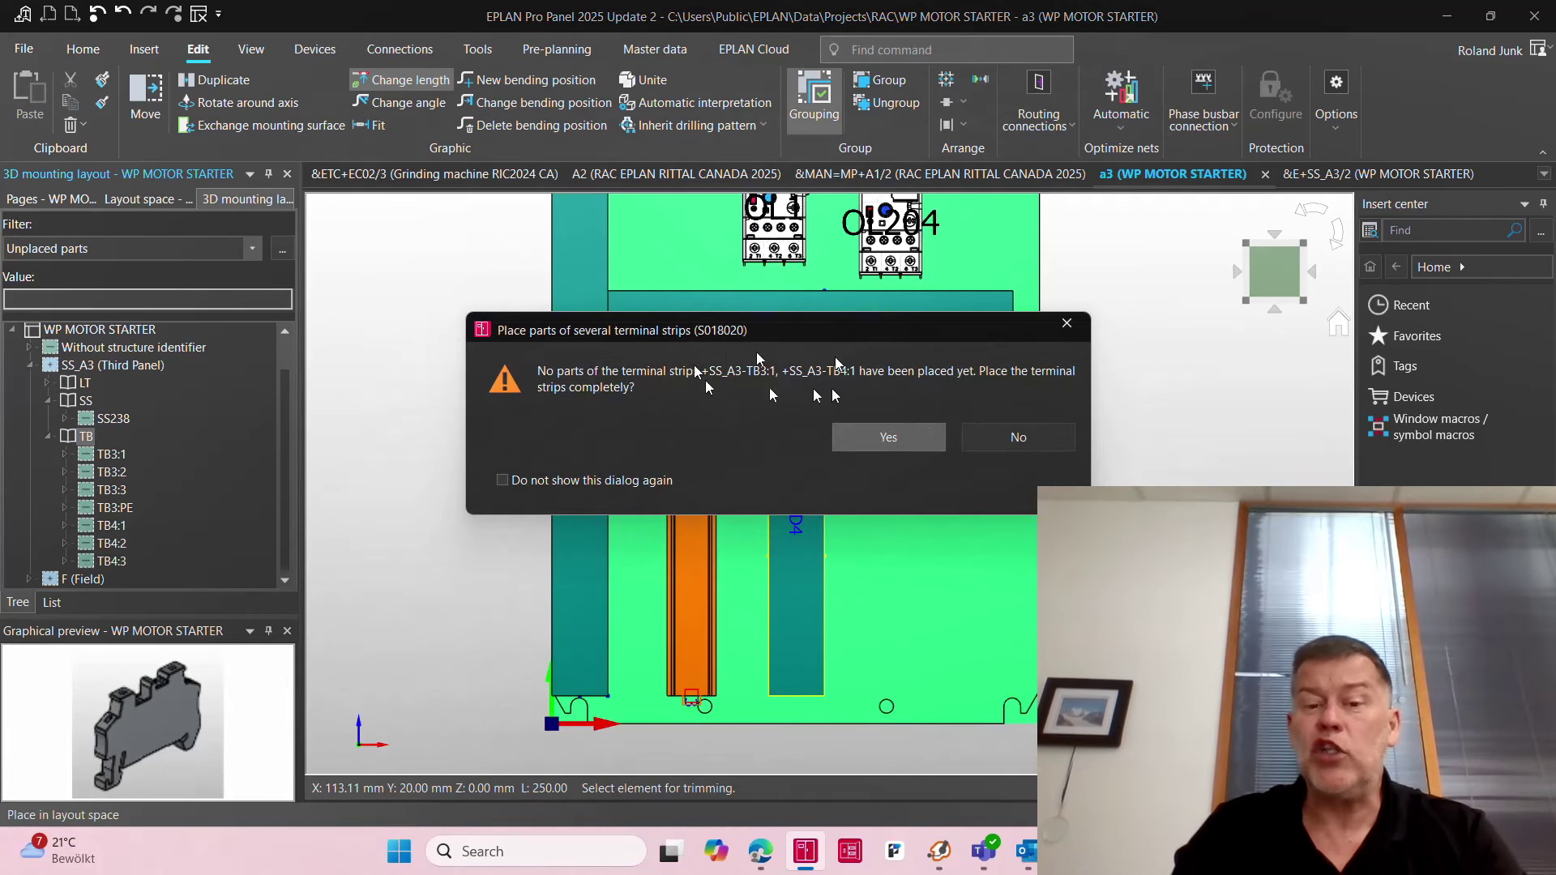
{"action": "left_click", "coordinate": [898, 438]}
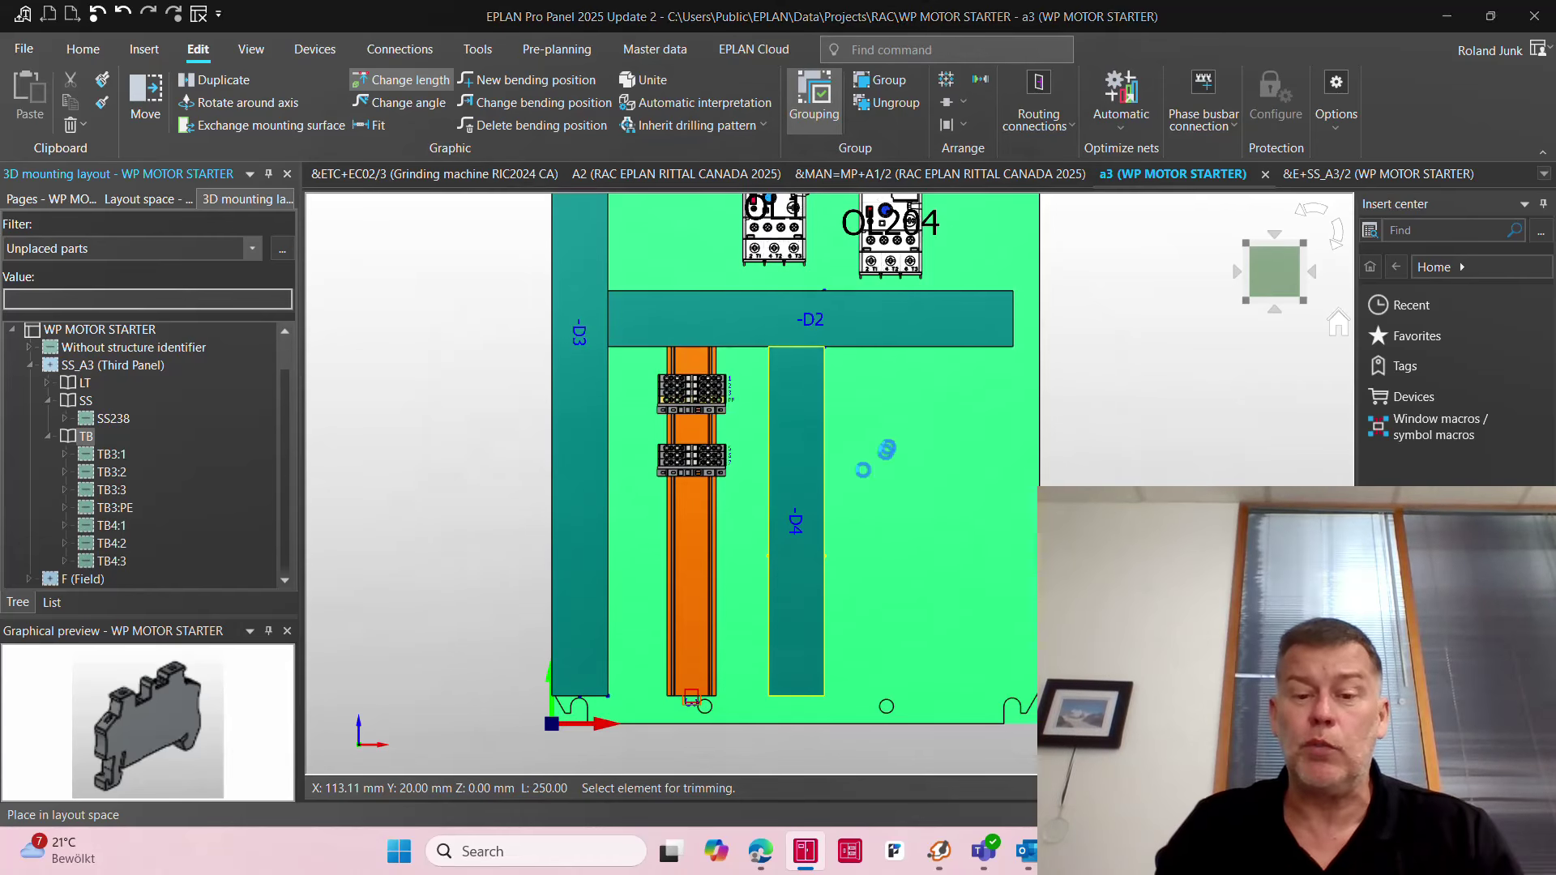
{"action": "left_click", "coordinate": [693, 516]}
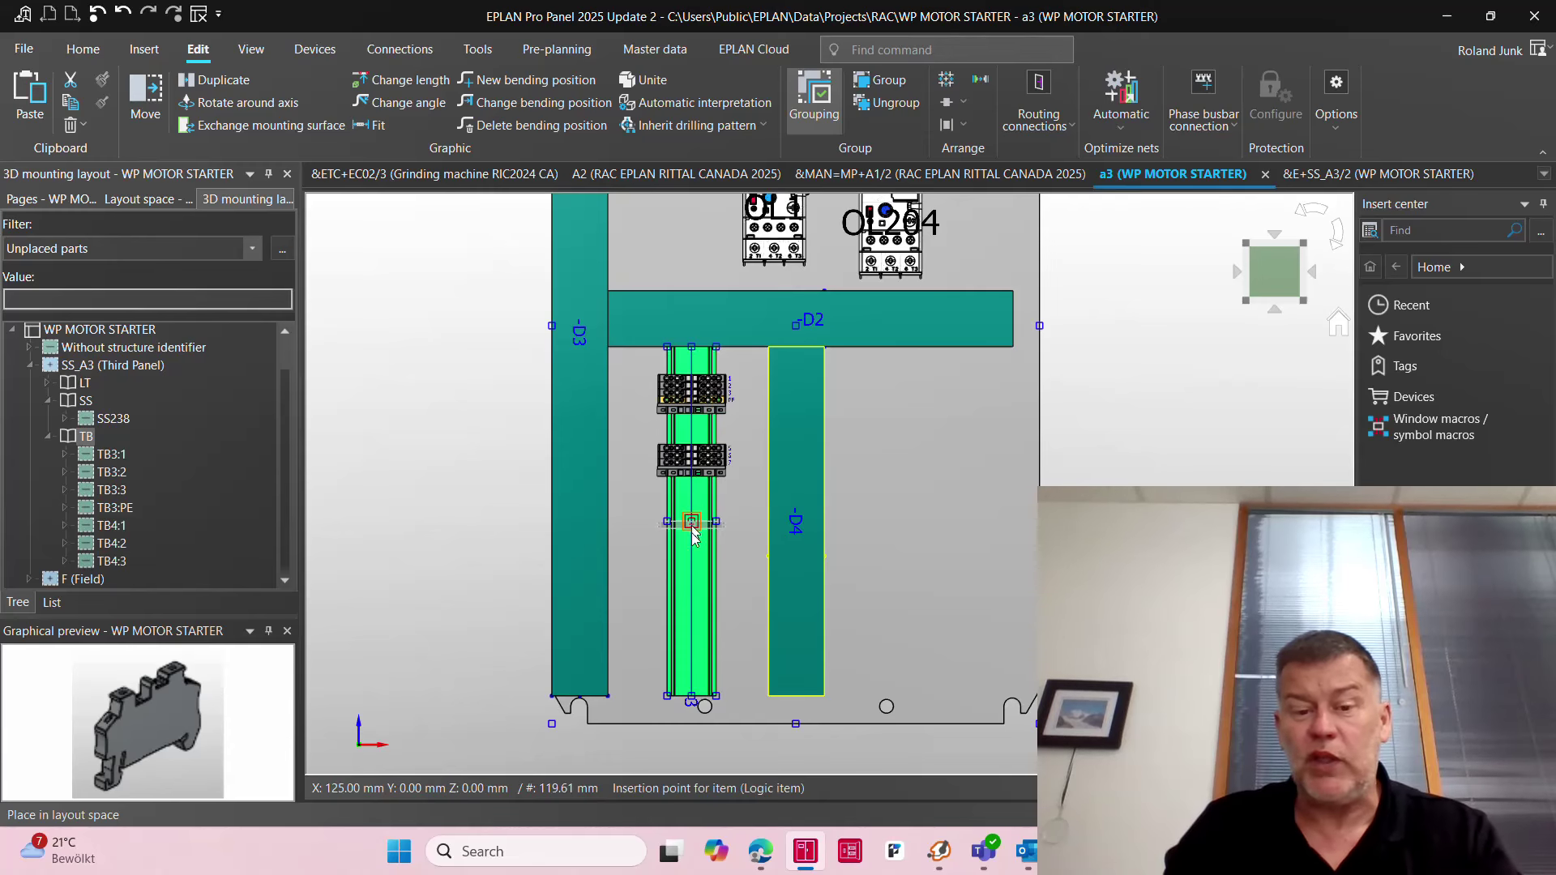
{"action": "left_click", "coordinate": [692, 527]}
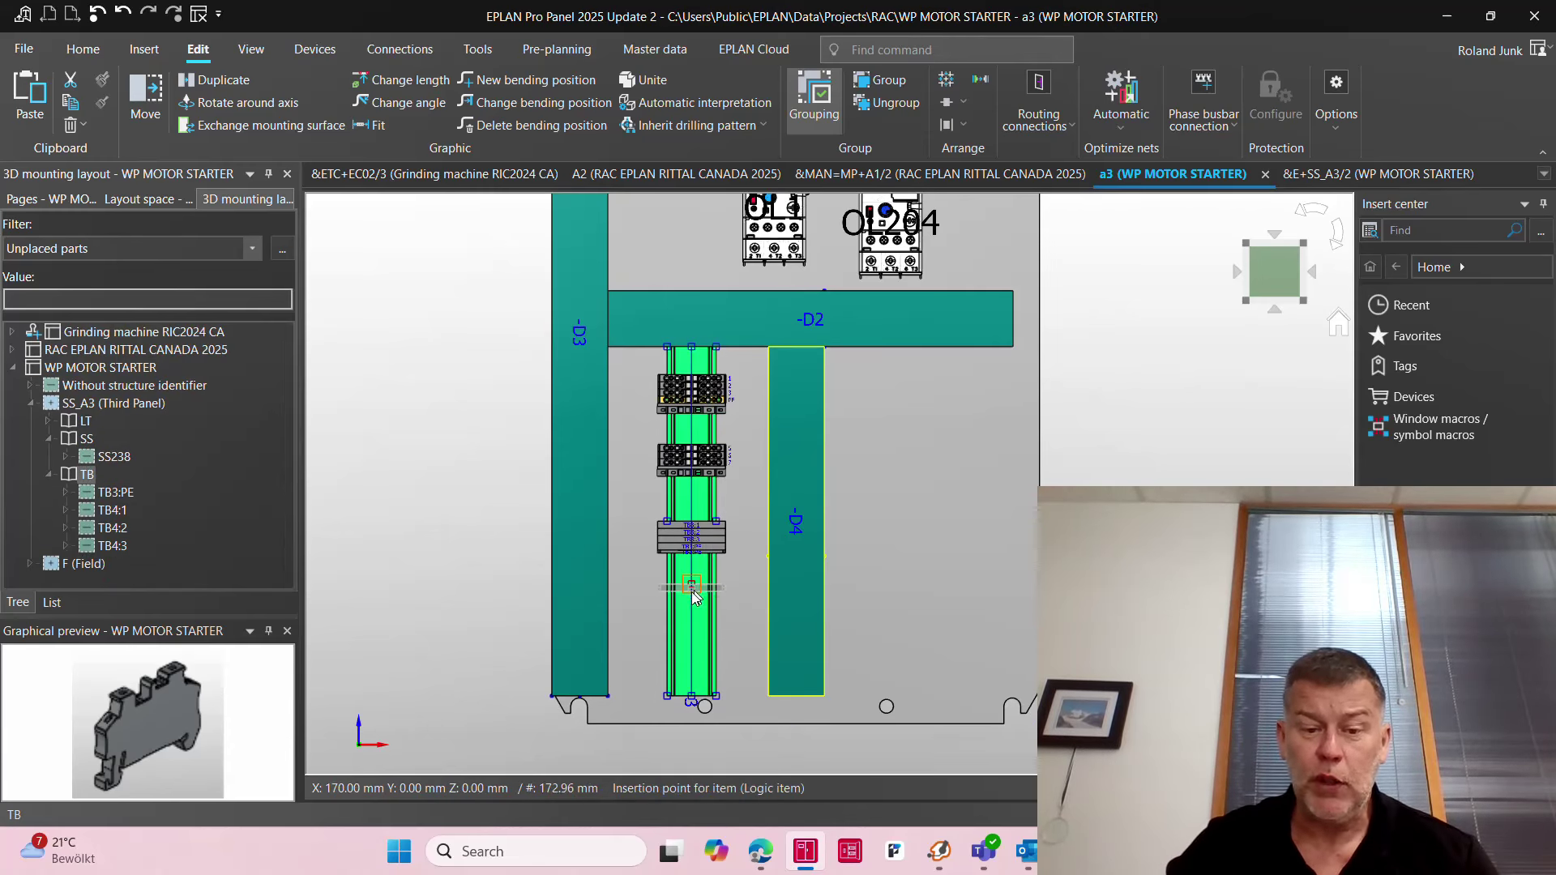
{"action": "left_click", "coordinate": [707, 698]}
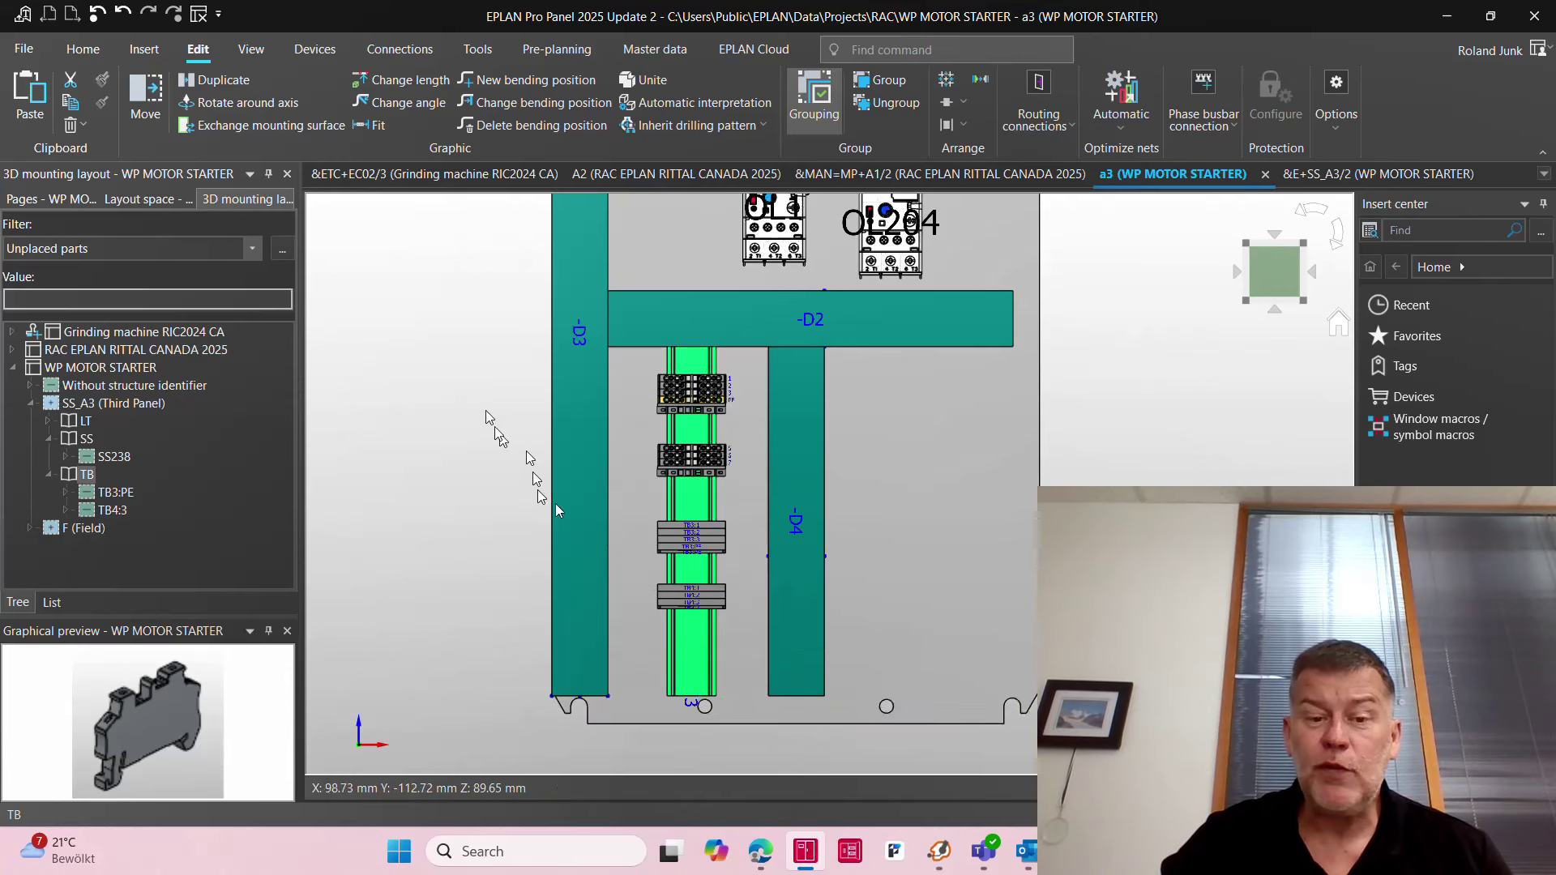
Step: Select the contactors, overload relays and terminal strips on the mounting panel and route their connections
{"action": "scroll", "coordinate": [499, 561], "scroll_direction": "down", "scroll_amount": 2}
{"action": "left_click_drag", "start_coordinate": [438, 244], "coordinate": [809, 624]}
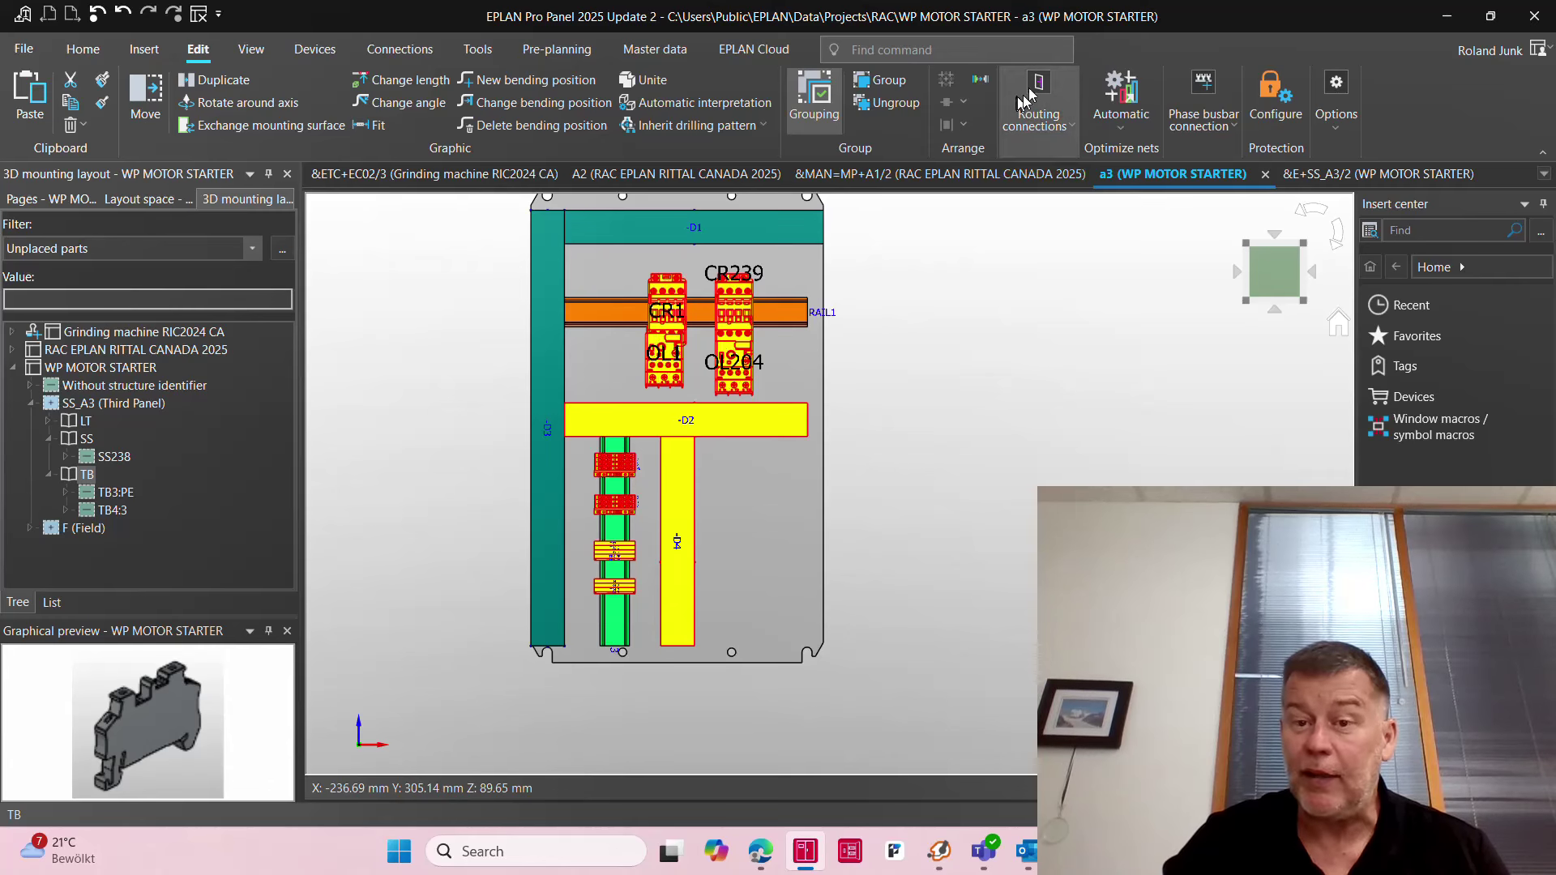
{"action": "left_click", "coordinate": [1039, 118]}
{"action": "left_click", "coordinate": [1026, 194]}
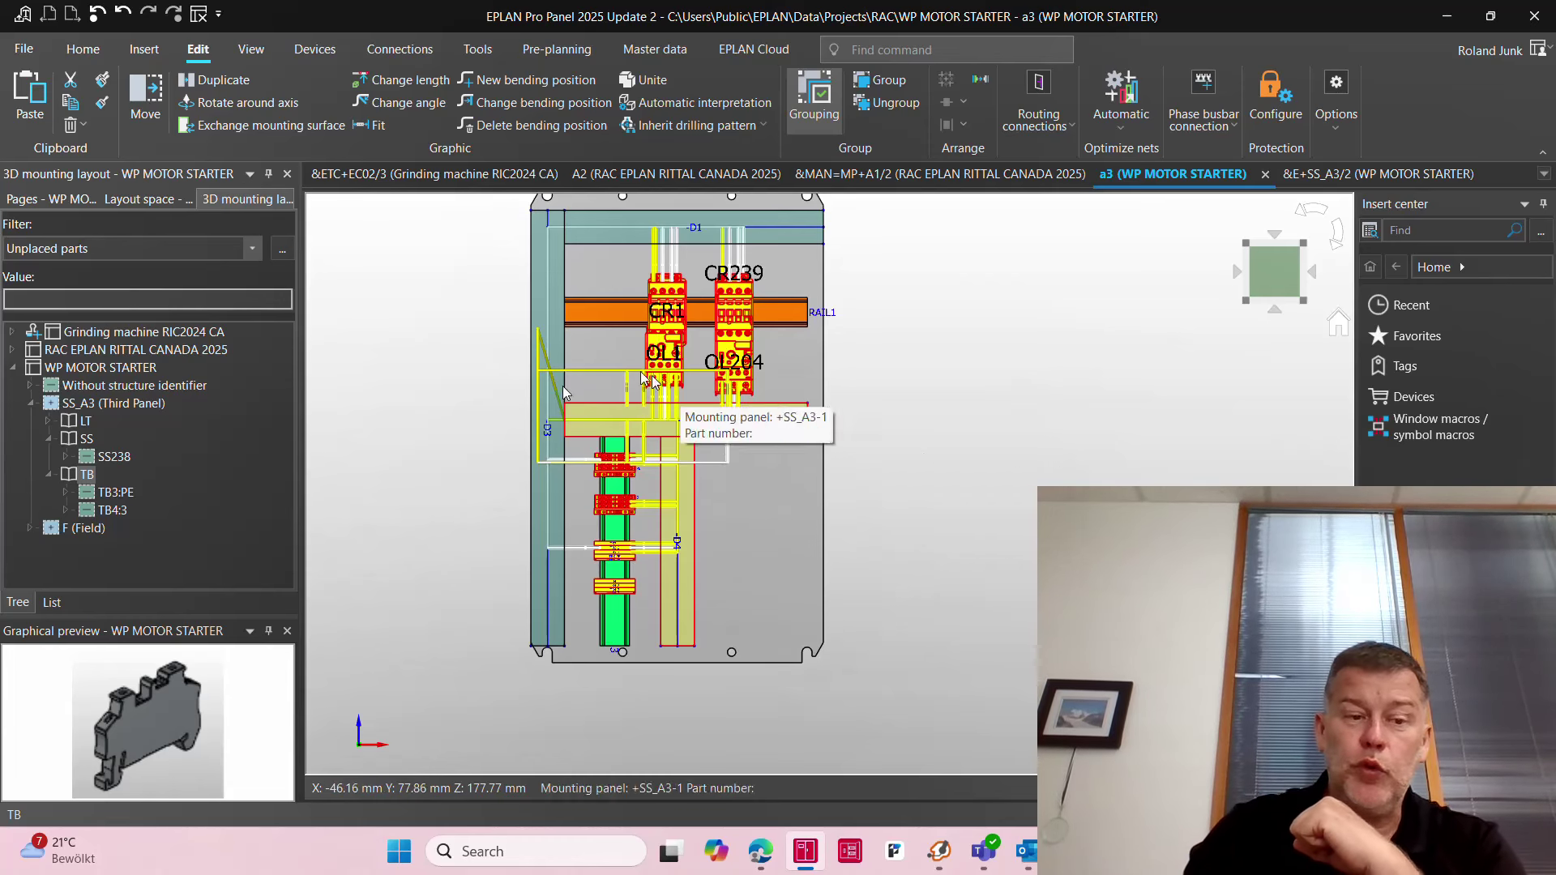
Step: Generate the project reports for the whole WP MOTOR STARTER project
{"action": "left_click", "coordinate": [37, 200]}
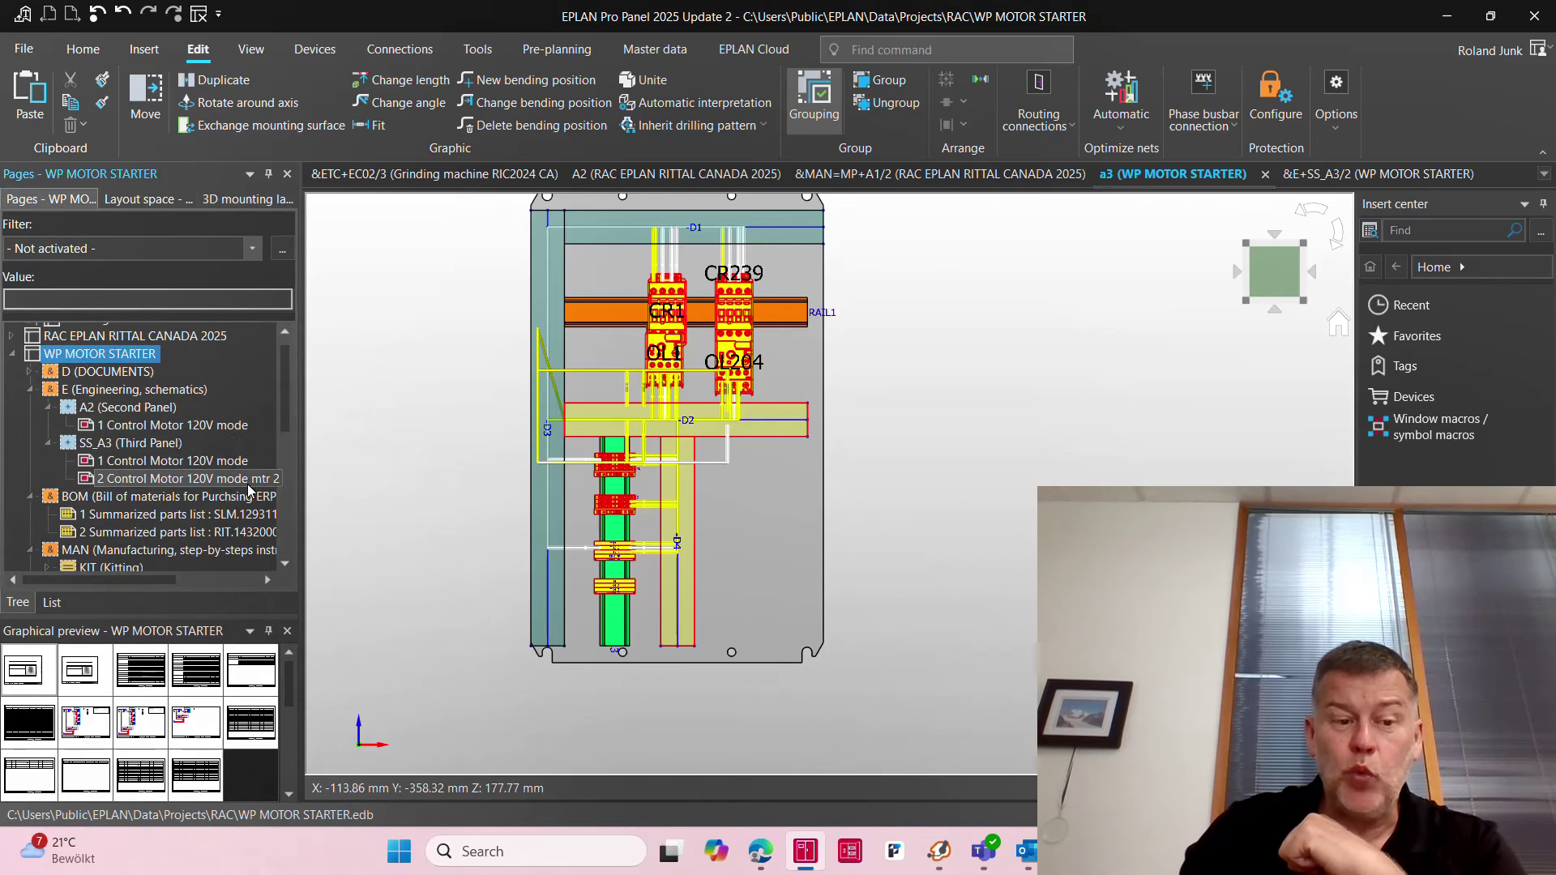
{"action": "left_click", "coordinate": [480, 52]}
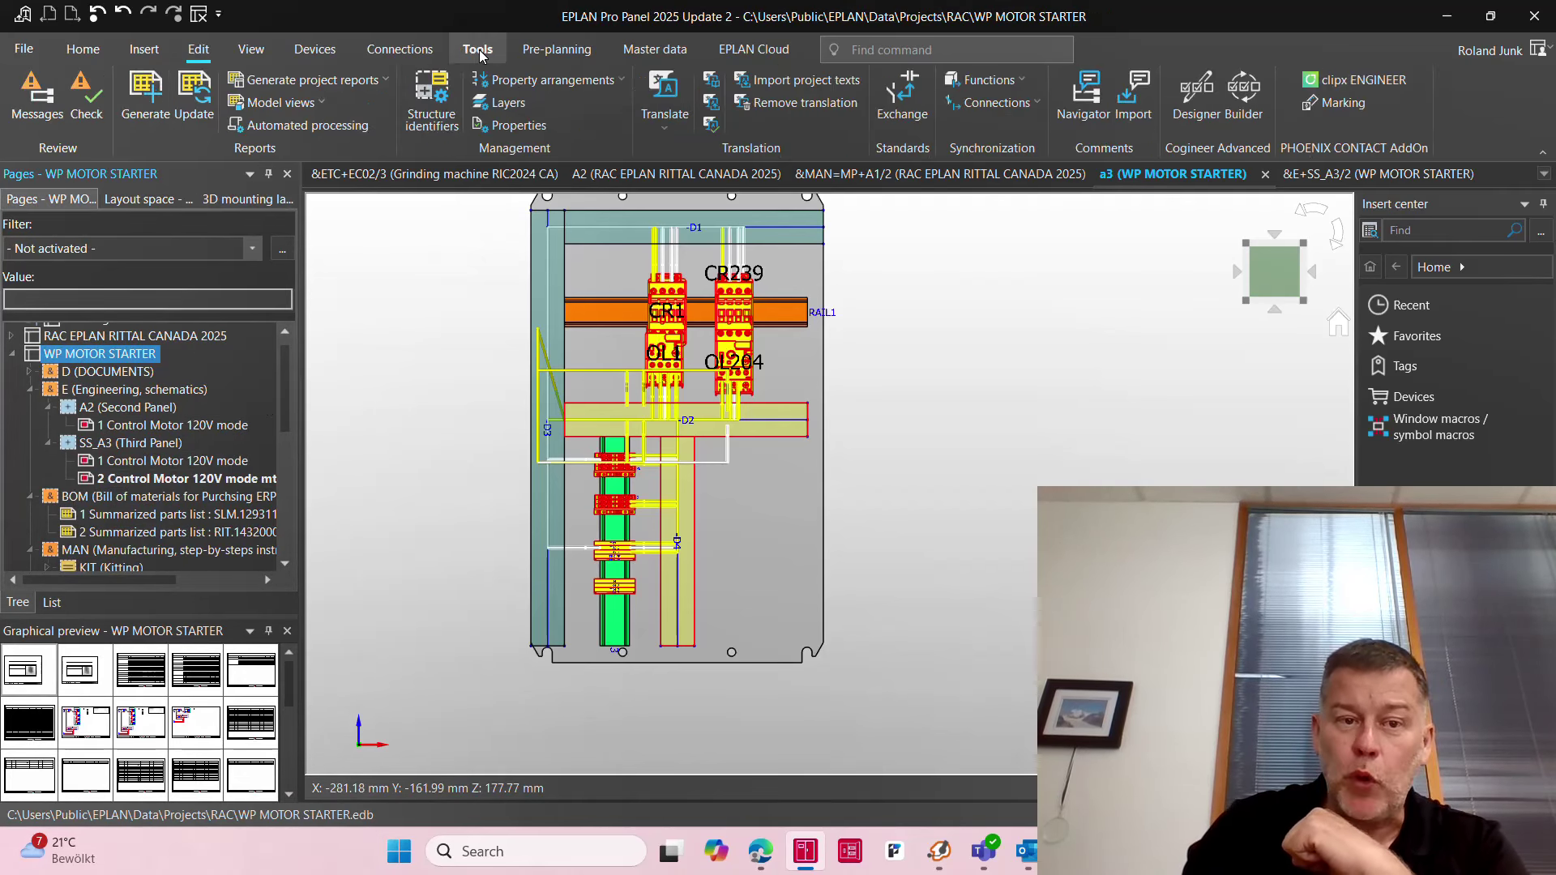
{"action": "left_click", "coordinate": [309, 83]}
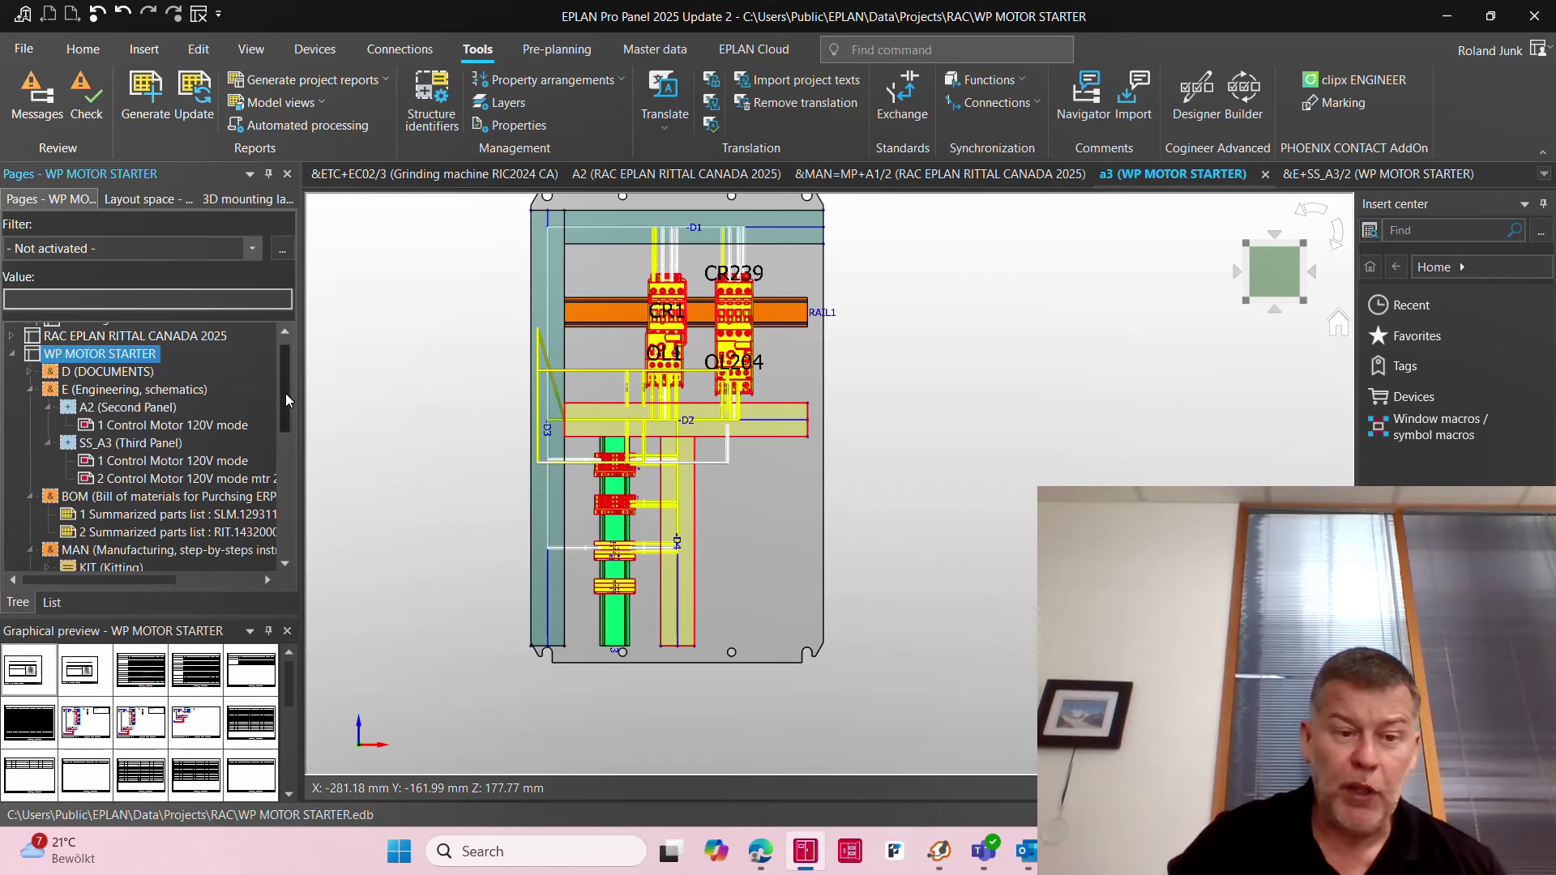
Step: Open page 1 of the summarized parts list in the BOM section to check its contents
{"action": "left_click_drag", "start_coordinate": [286, 392], "coordinate": [291, 416]}
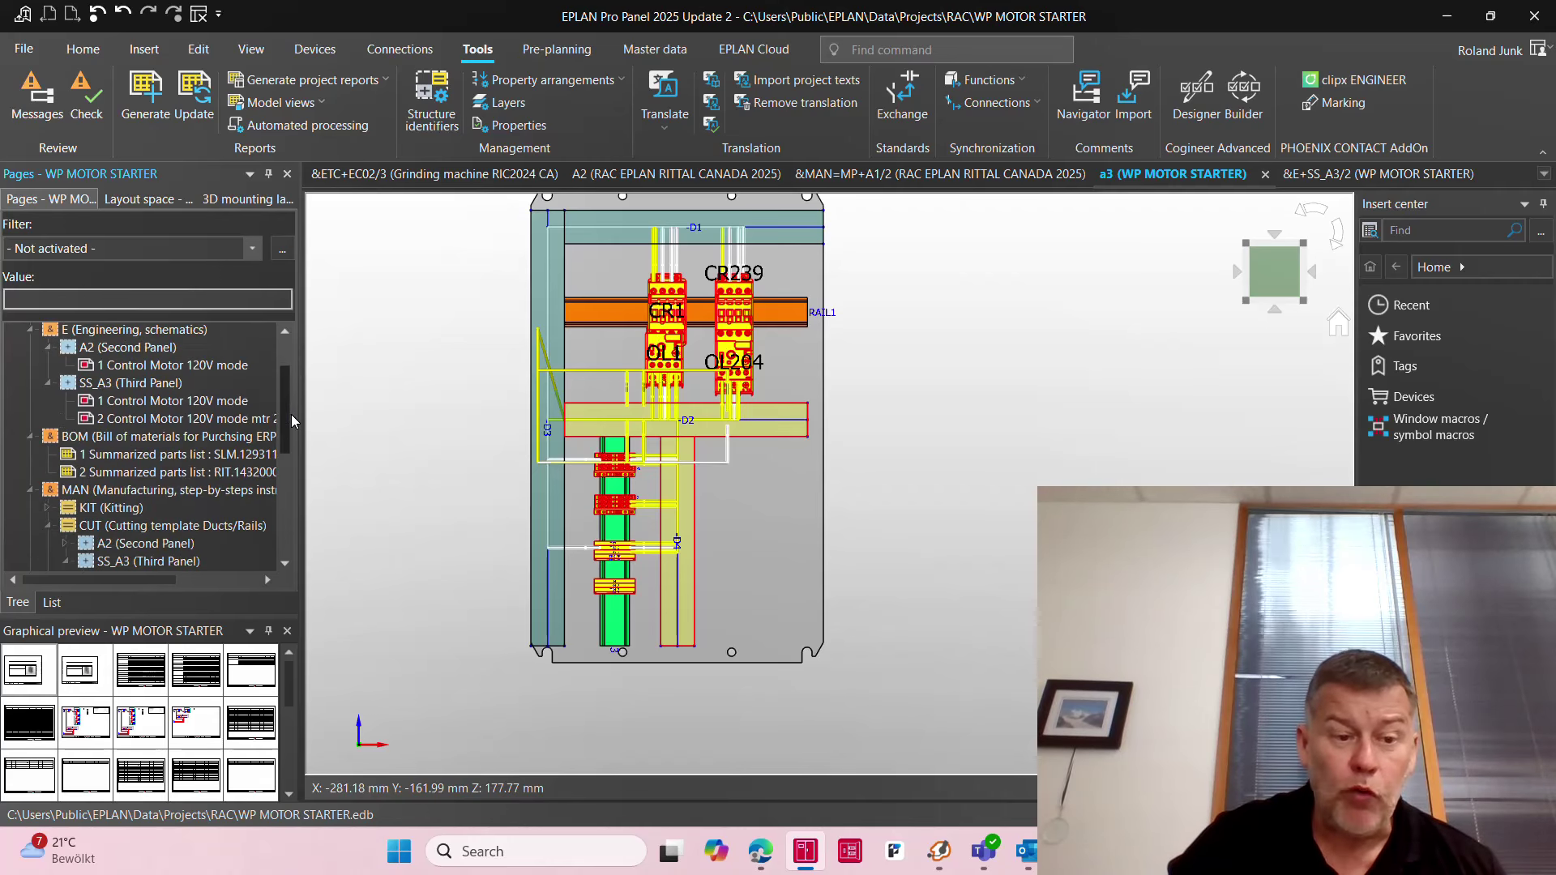
{"action": "left_click", "coordinate": [154, 461]}
{"action": "double_click", "coordinate": [146, 712]}
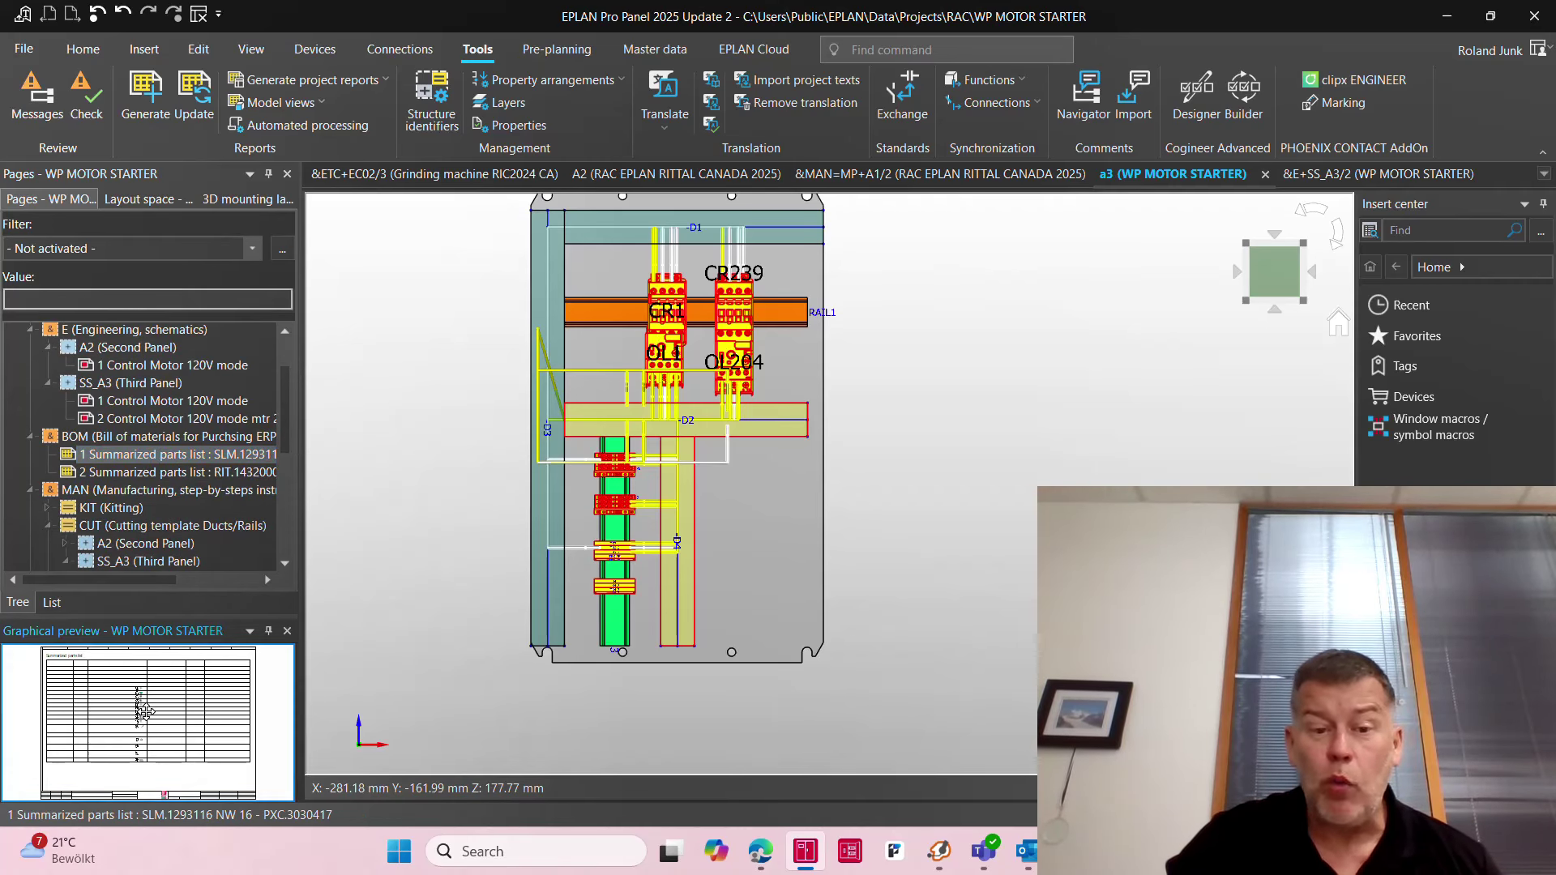
{"action": "double_click", "coordinate": [147, 713]}
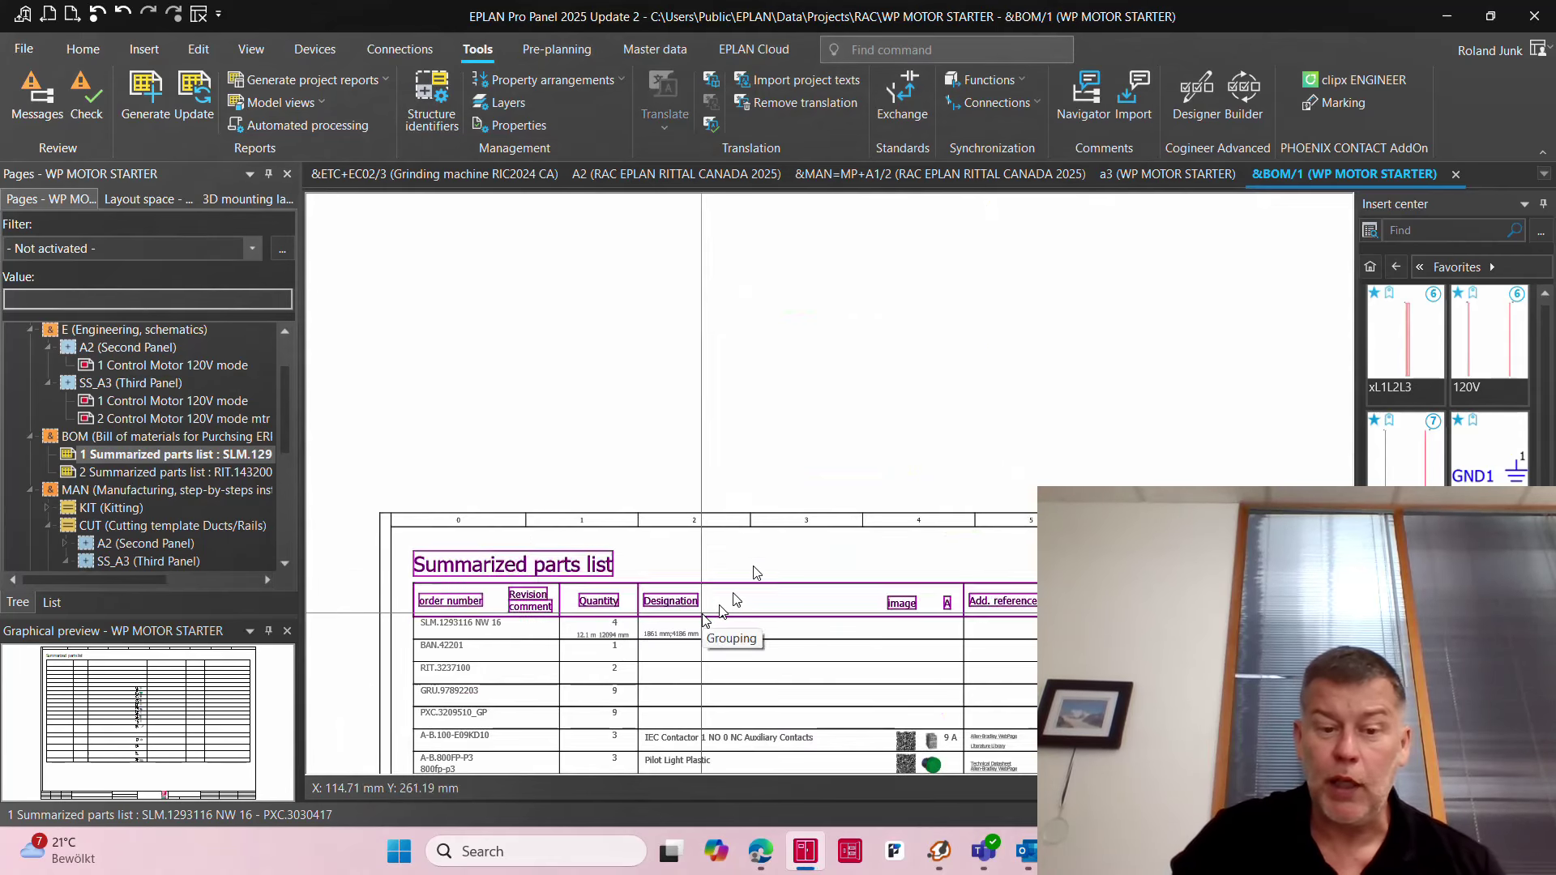
Step: Look over the order numbers, quantities and device tags in the rows of the summarized parts list
{"action": "scroll", "coordinate": [591, 332], "scroll_direction": "down", "scroll_amount": 3}
{"action": "scroll", "coordinate": [645, 678], "scroll_direction": "up", "scroll_amount": 2}
{"action": "scroll", "coordinate": [651, 720], "scroll_direction": "up", "scroll_amount": 1}
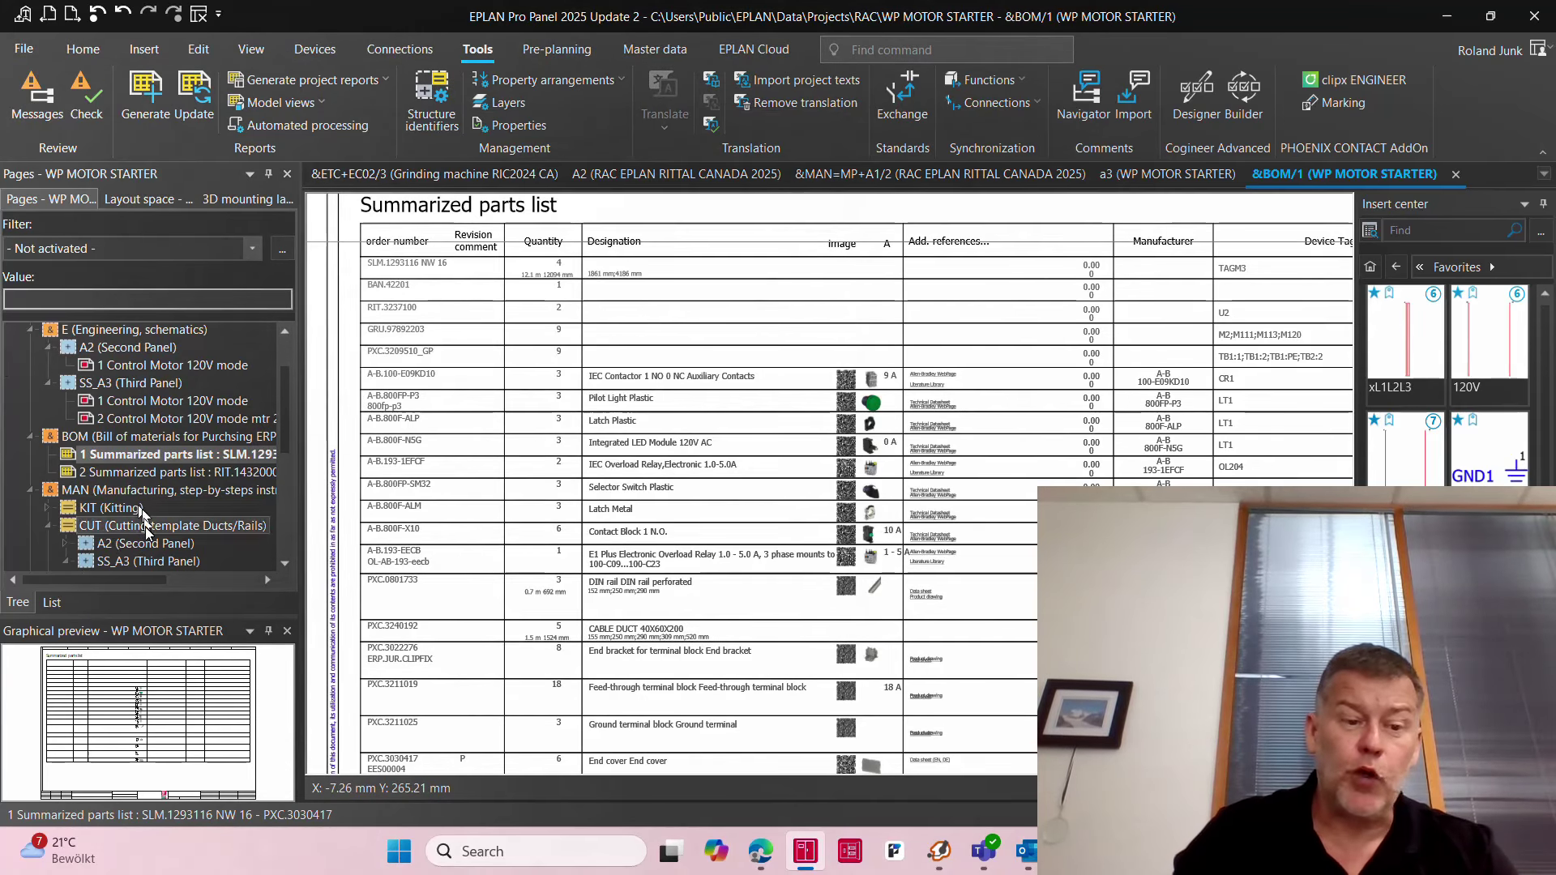
Step: Open page 1 of the SS_A3 cutting template for ducts and rails and inspect its drawing and enclosure legend
{"action": "scroll", "coordinate": [162, 454], "scroll_direction": "down", "scroll_amount": 3}
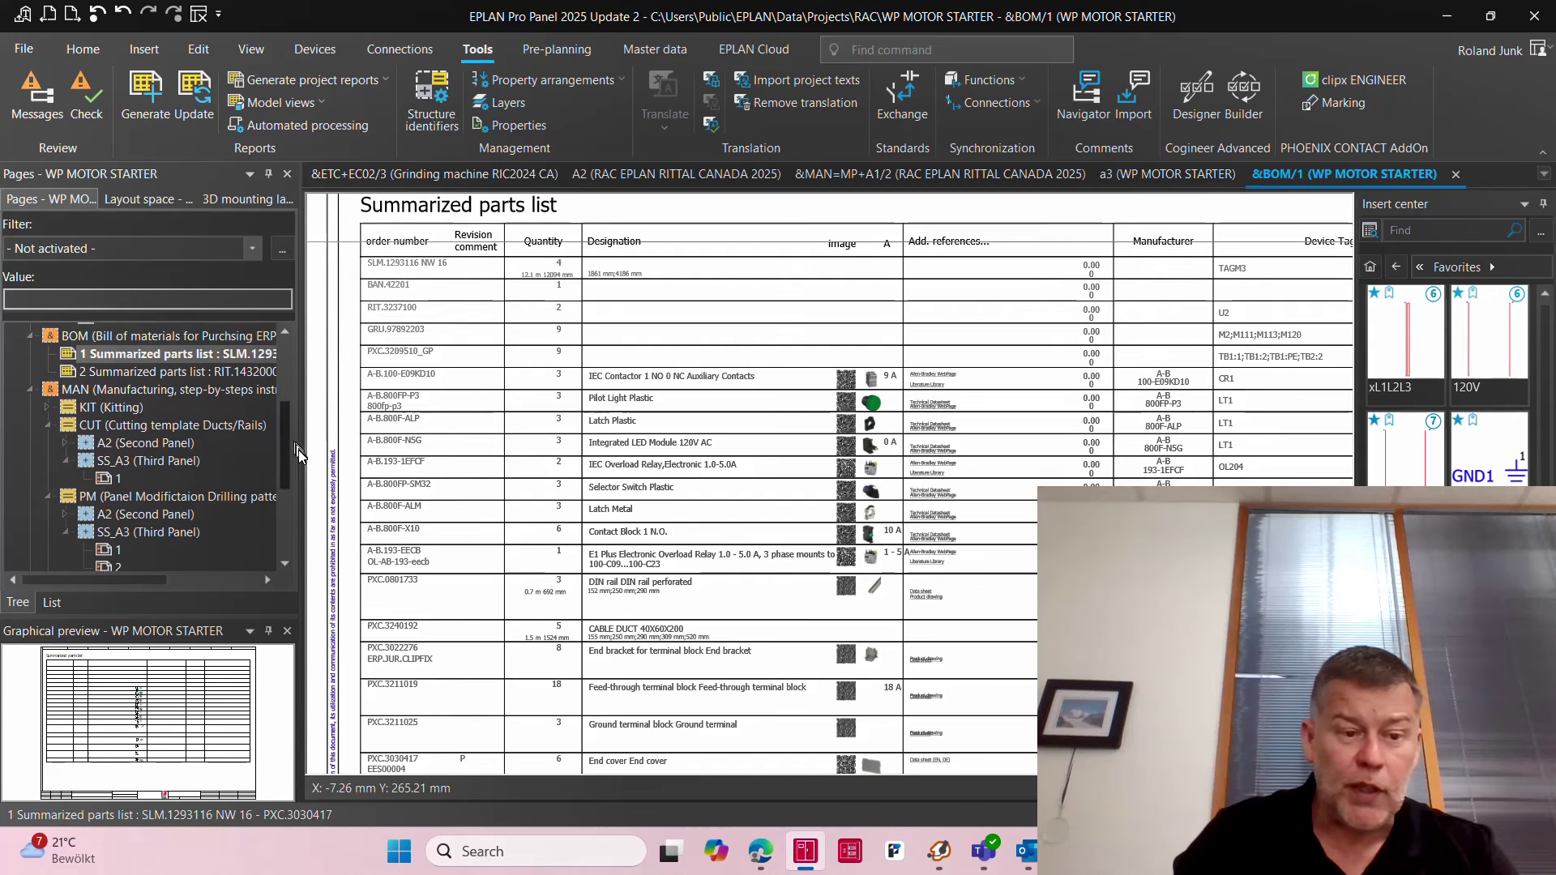
{"action": "left_click", "coordinate": [124, 413]}
{"action": "left_click", "coordinate": [114, 448]}
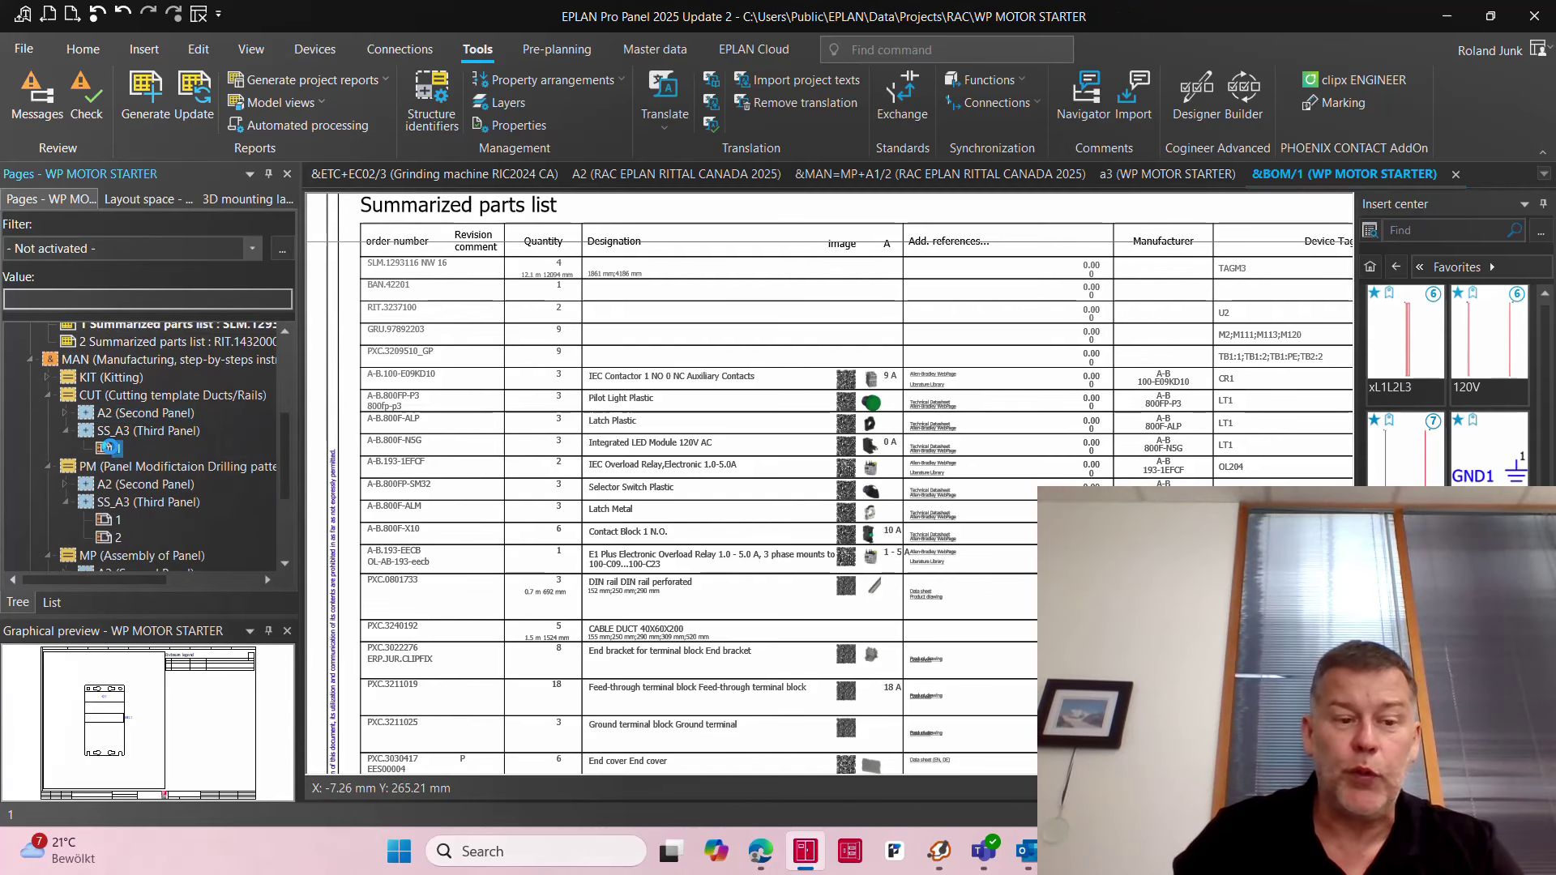
{"action": "left_click", "coordinate": [86, 696]}
{"action": "double_click", "coordinate": [87, 696]}
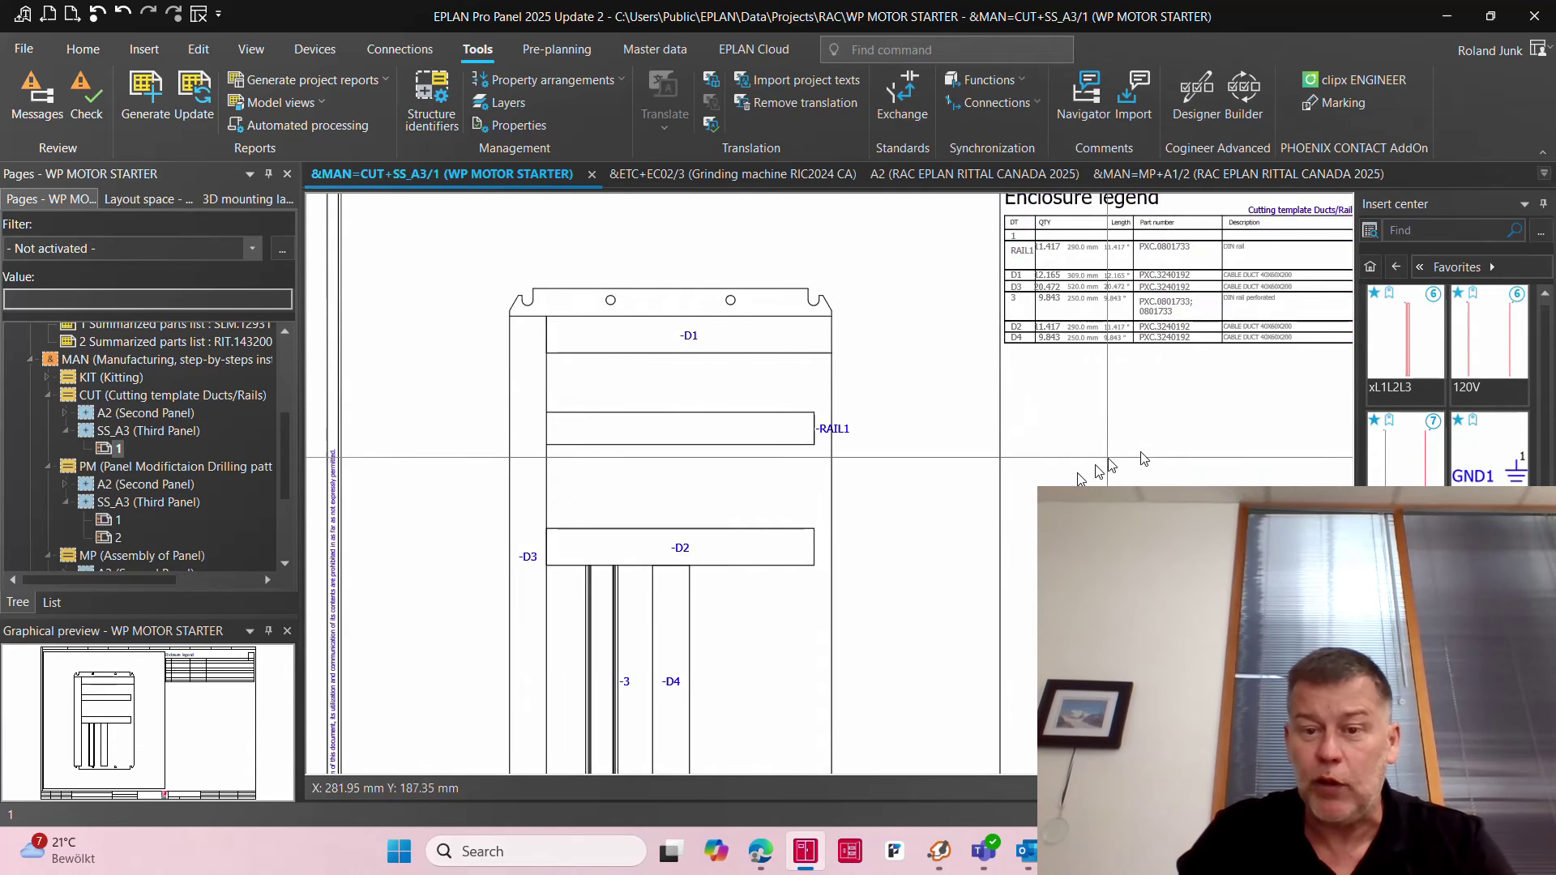
{"action": "middle_click_drag", "start_coordinate": [1077, 473], "coordinate": [1063, 502]}
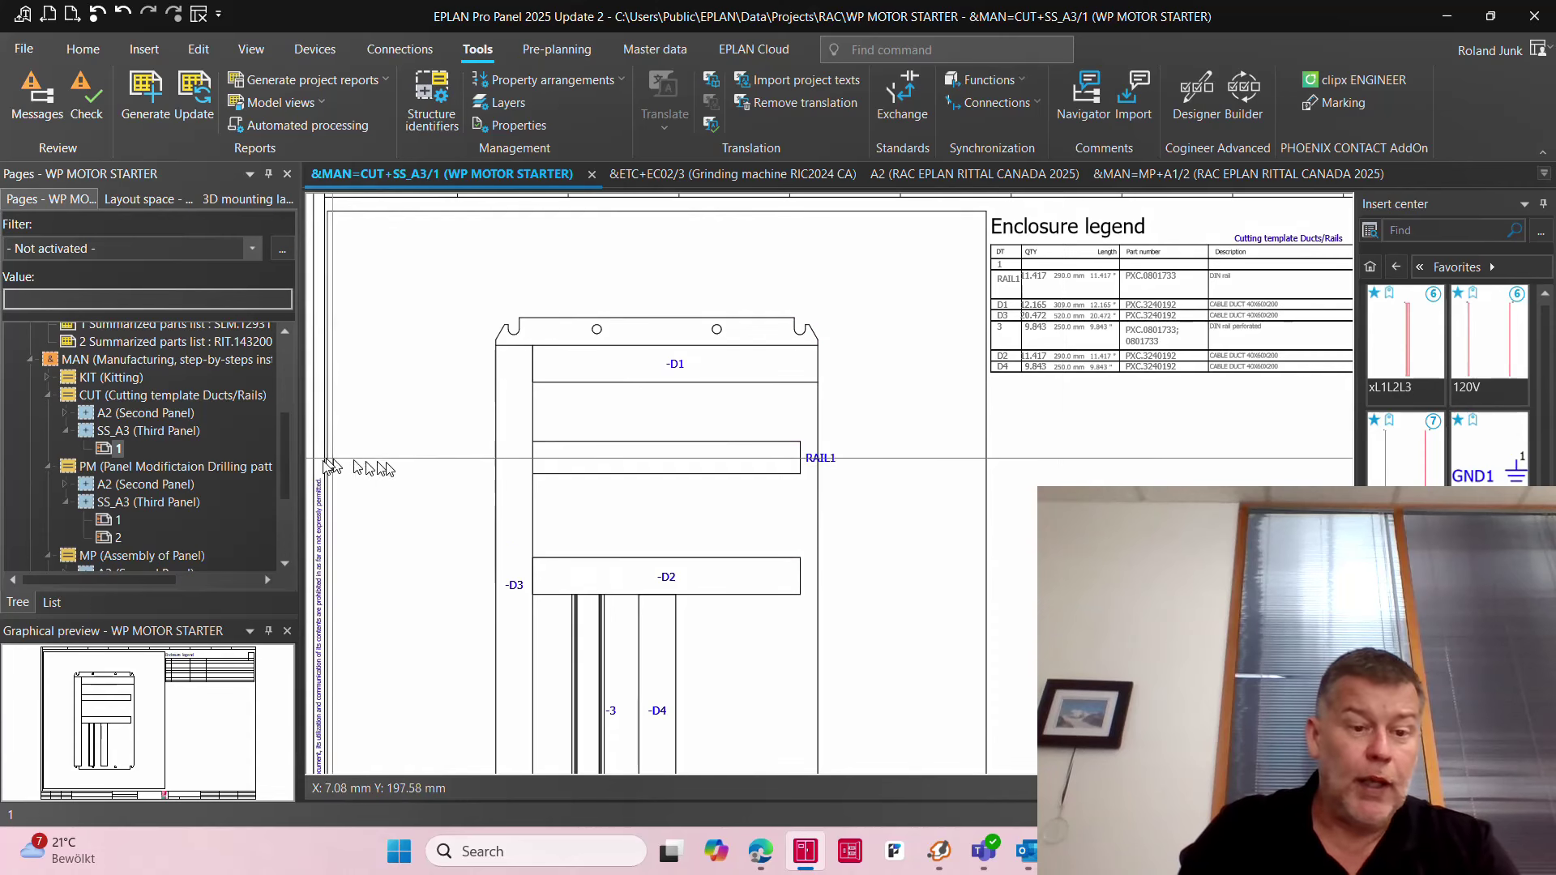
Step: Open page 1 of SS_A3 under MP (Assembly of Panel) and inspect the mounting panel layout with its devices
{"action": "scroll", "coordinate": [296, 508], "scroll_direction": "down", "scroll_amount": 2}
{"action": "scroll", "coordinate": [288, 527], "scroll_direction": "down", "scroll_amount": 1}
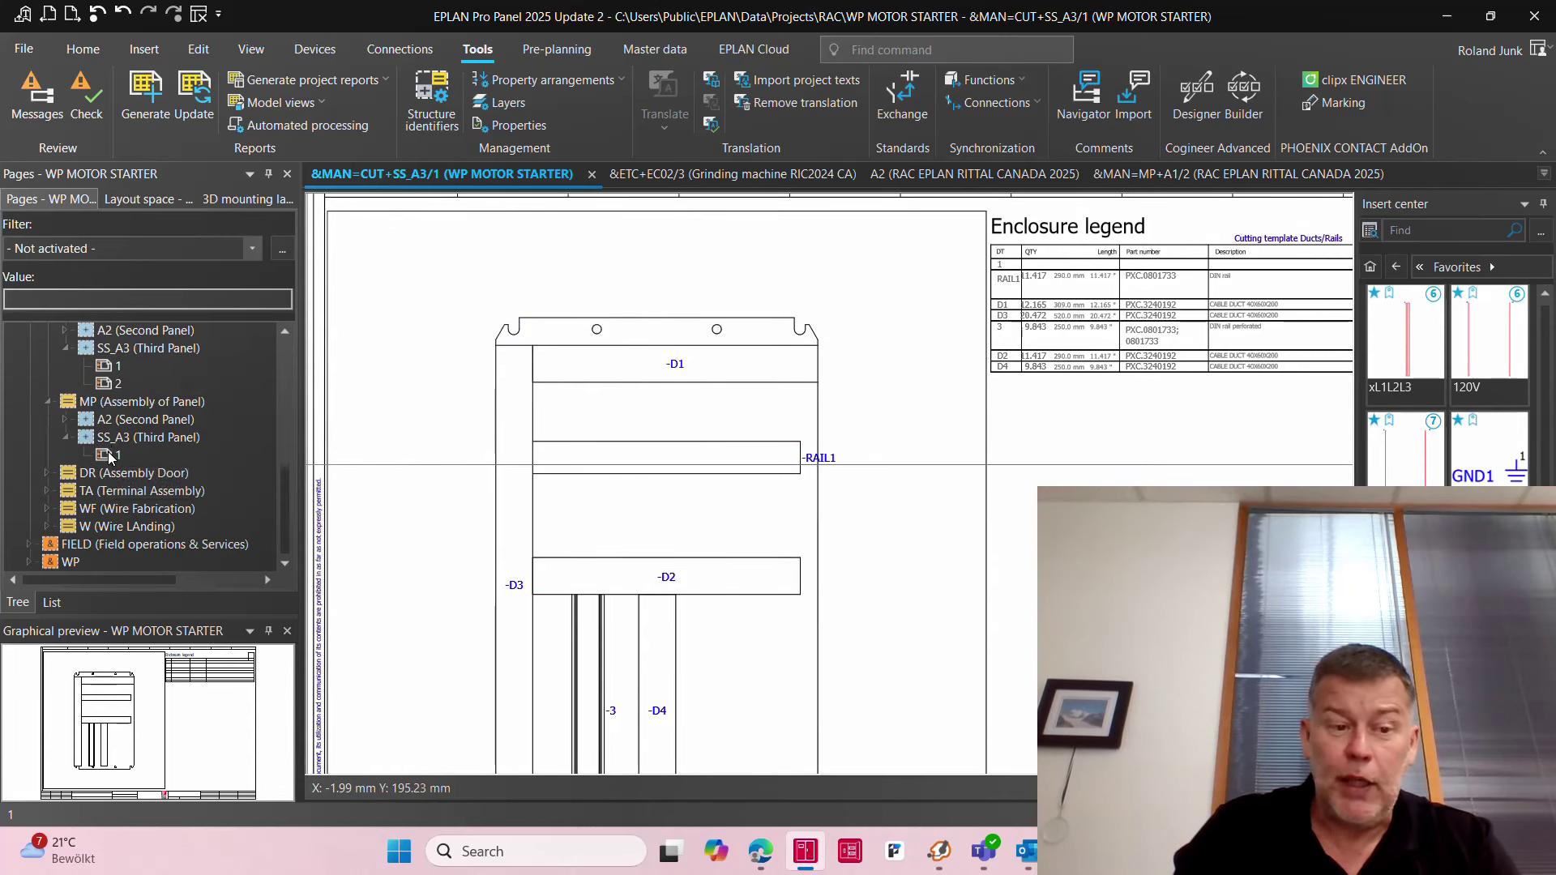
{"action": "left_click", "coordinate": [110, 456]}
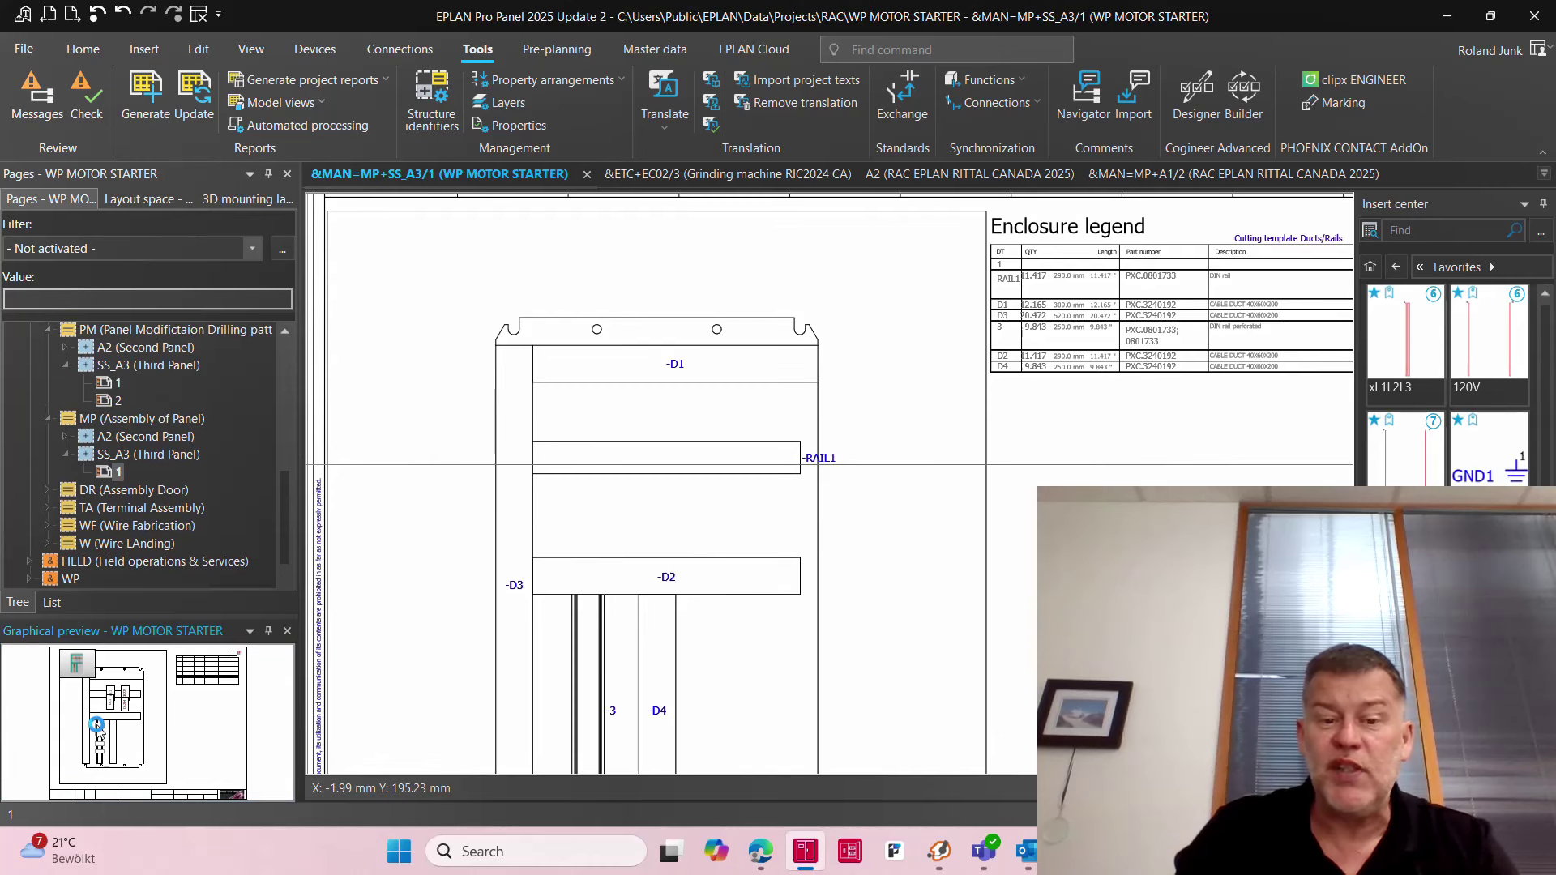
{"action": "scroll", "coordinate": [422, 459], "scroll_direction": "down", "scroll_amount": 2}
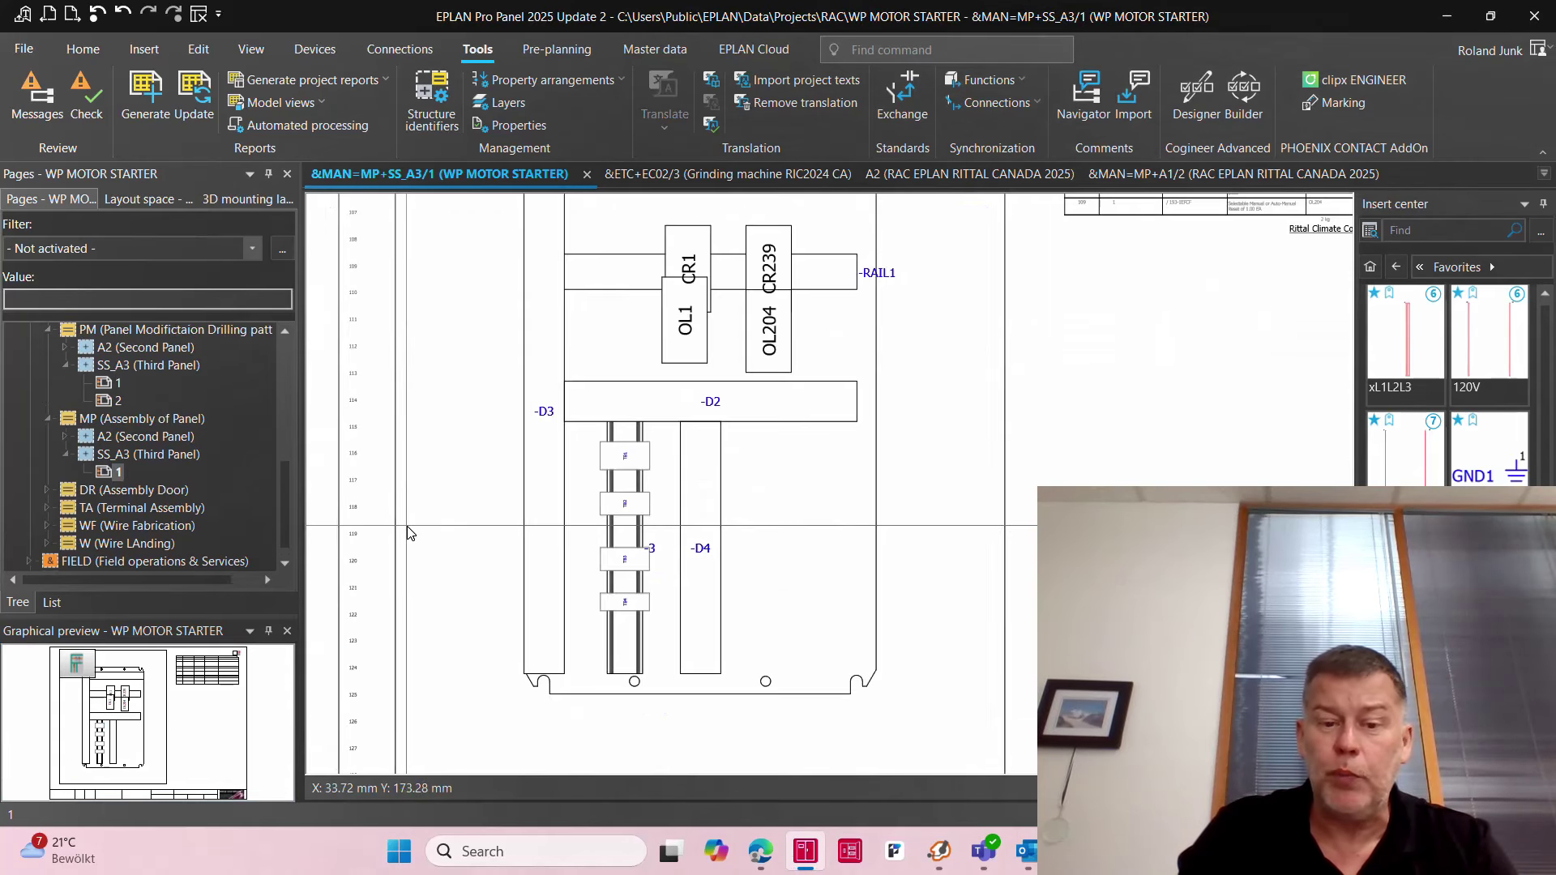
{"action": "middle_click_drag", "start_coordinate": [423, 458], "coordinate": [423, 665]}
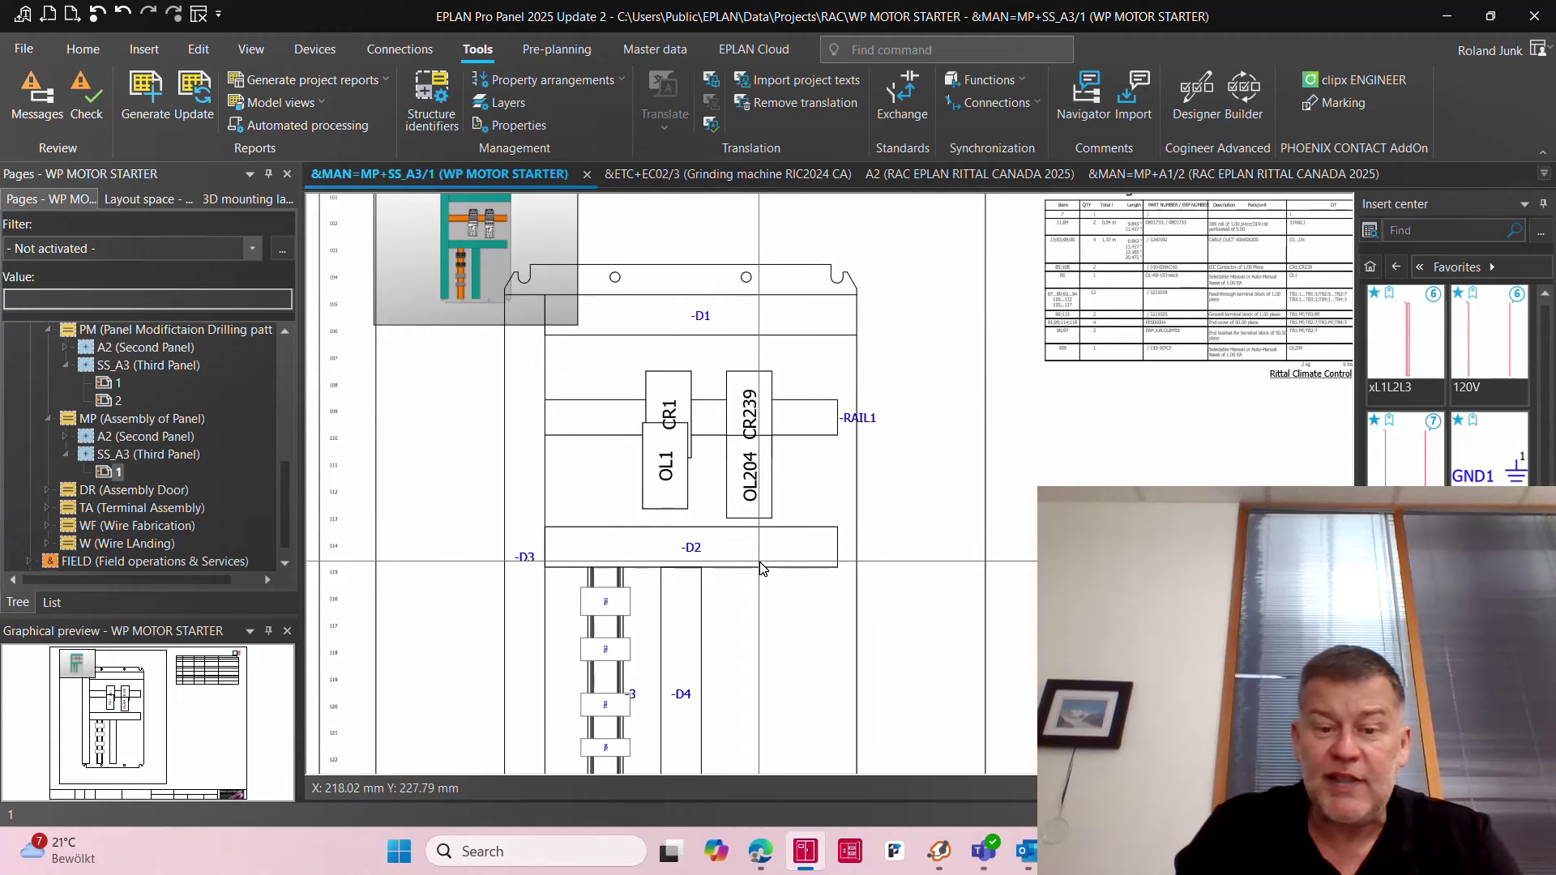
{"action": "key", "text": "ctrl+a"}
{"action": "scroll", "coordinate": [764, 507], "scroll_direction": "up", "scroll_amount": 2}
{"action": "middle_click_drag", "start_coordinate": [910, 546], "coordinate": [834, 556]}
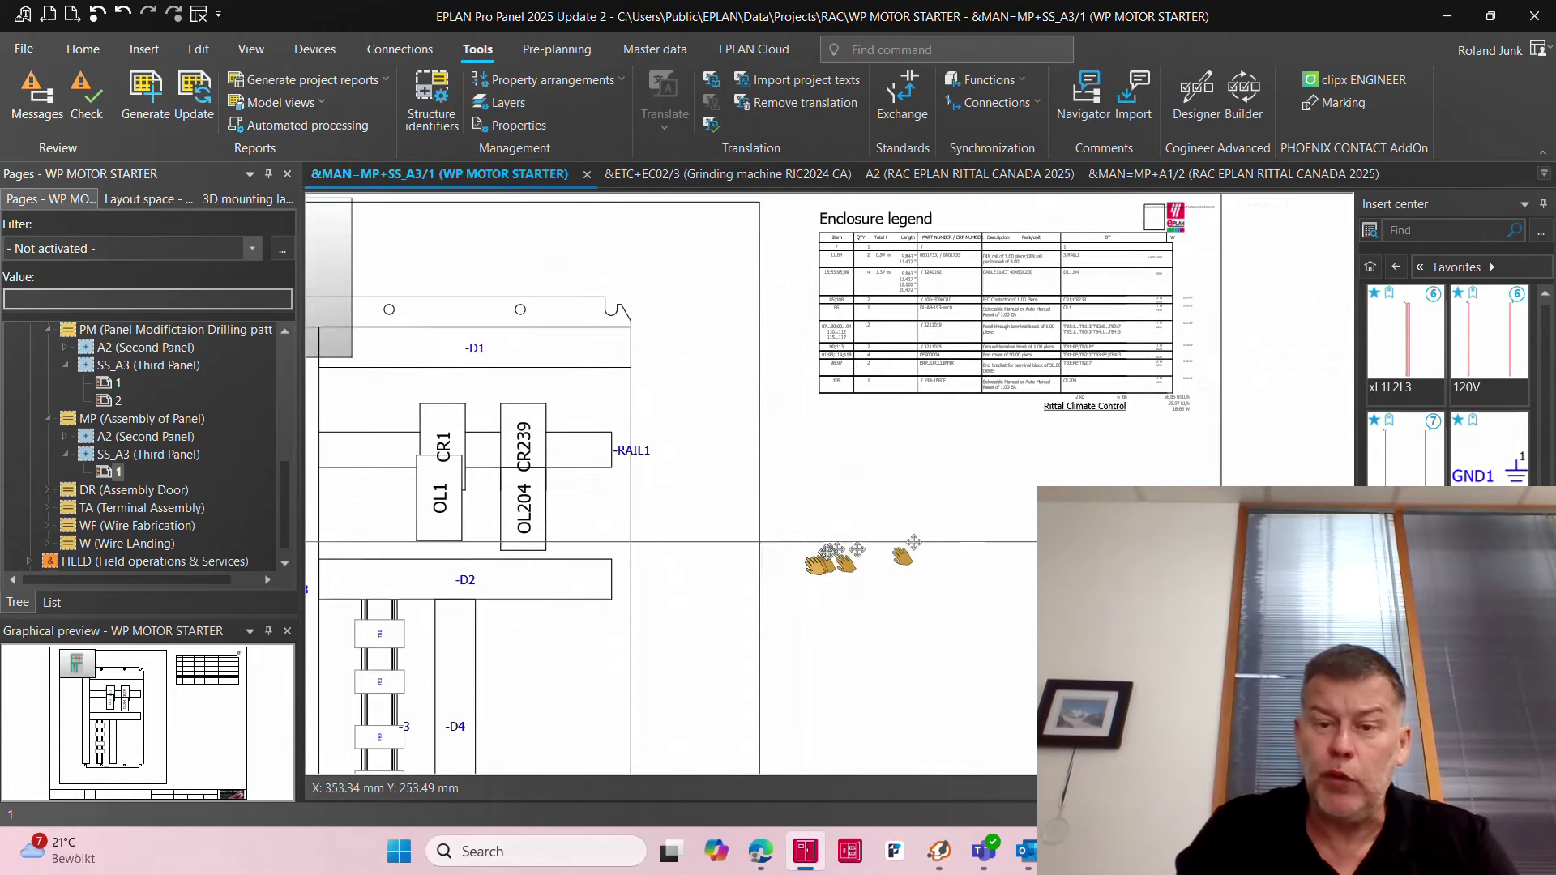
Step: Examine the enclosure legend on the SS_A3 panel assembly page up close and return to the full page
{"action": "left_click", "coordinate": [1168, 227]}
{"action": "scroll", "coordinate": [1158, 205], "scroll_direction": "up", "scroll_amount": 3}
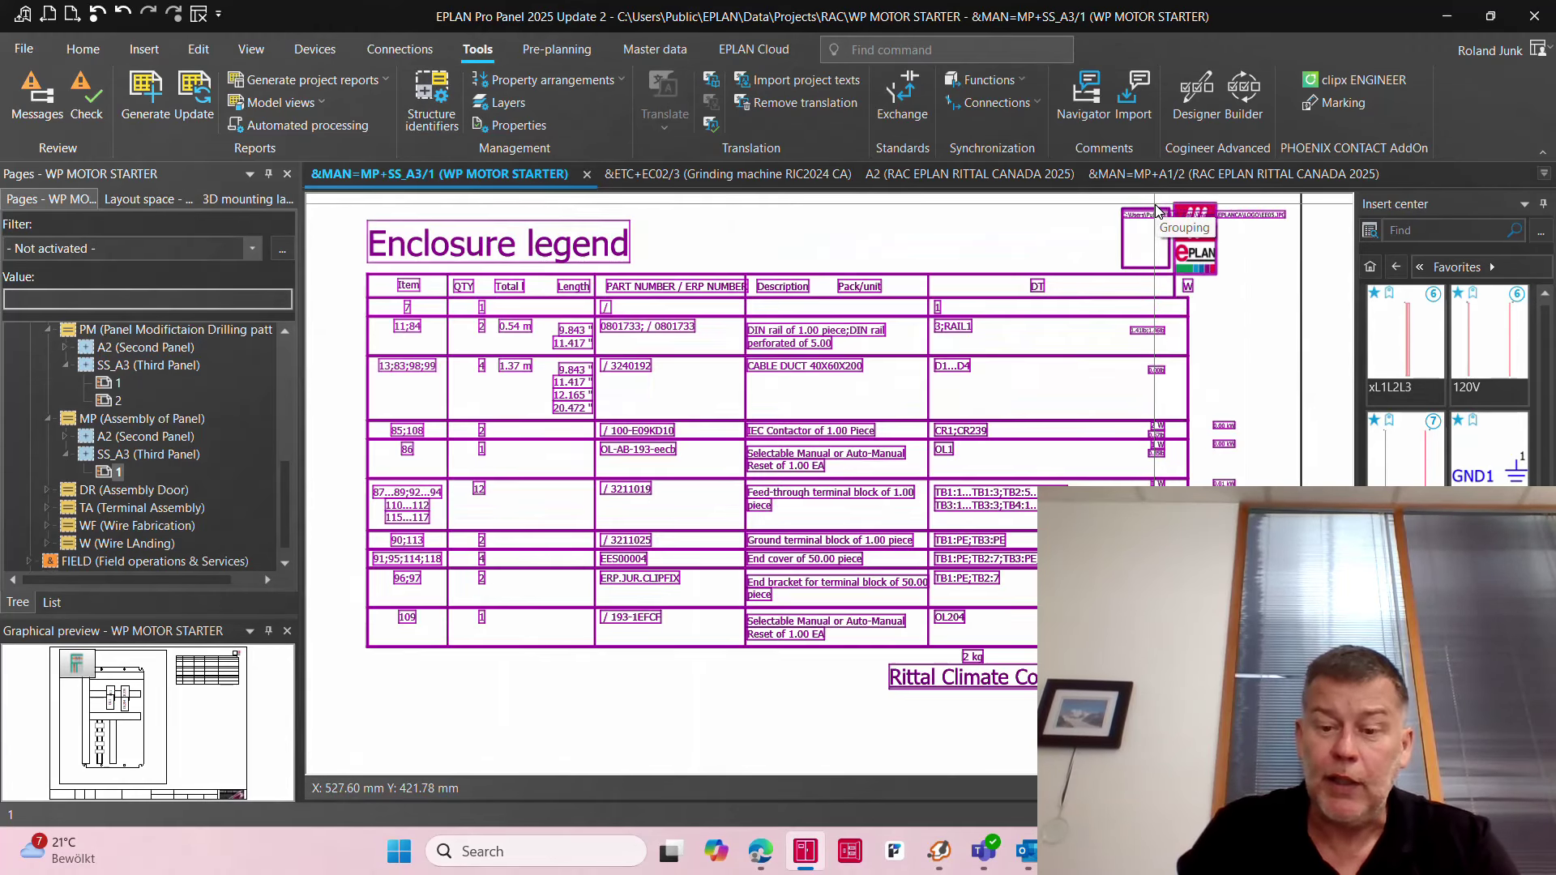
{"action": "key", "text": "Escape"}
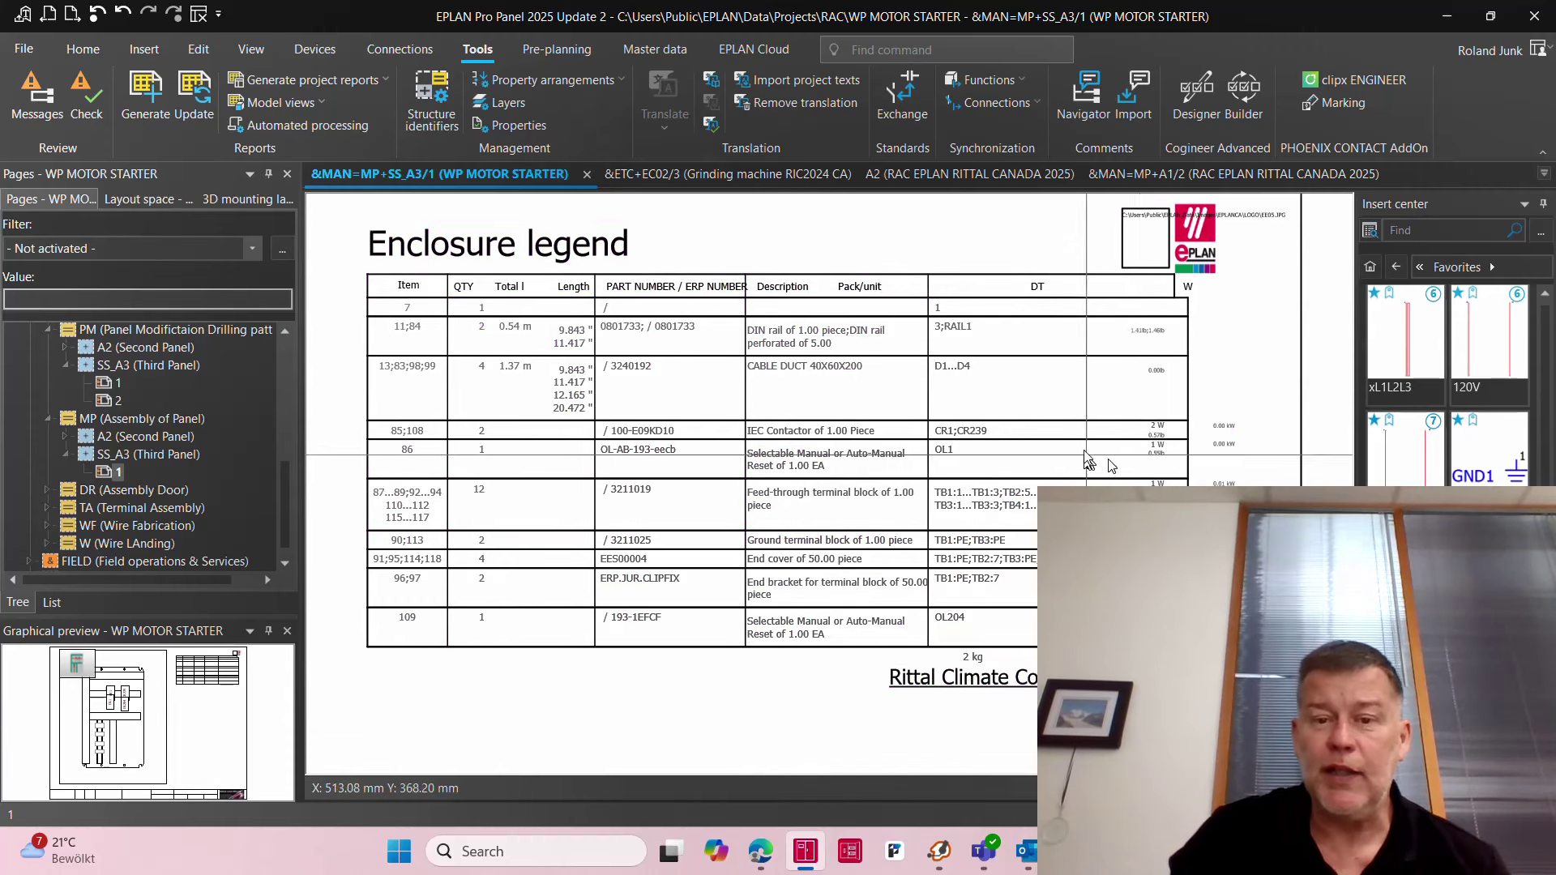
{"action": "scroll", "coordinate": [1088, 458], "scroll_direction": "down", "scroll_amount": 5}
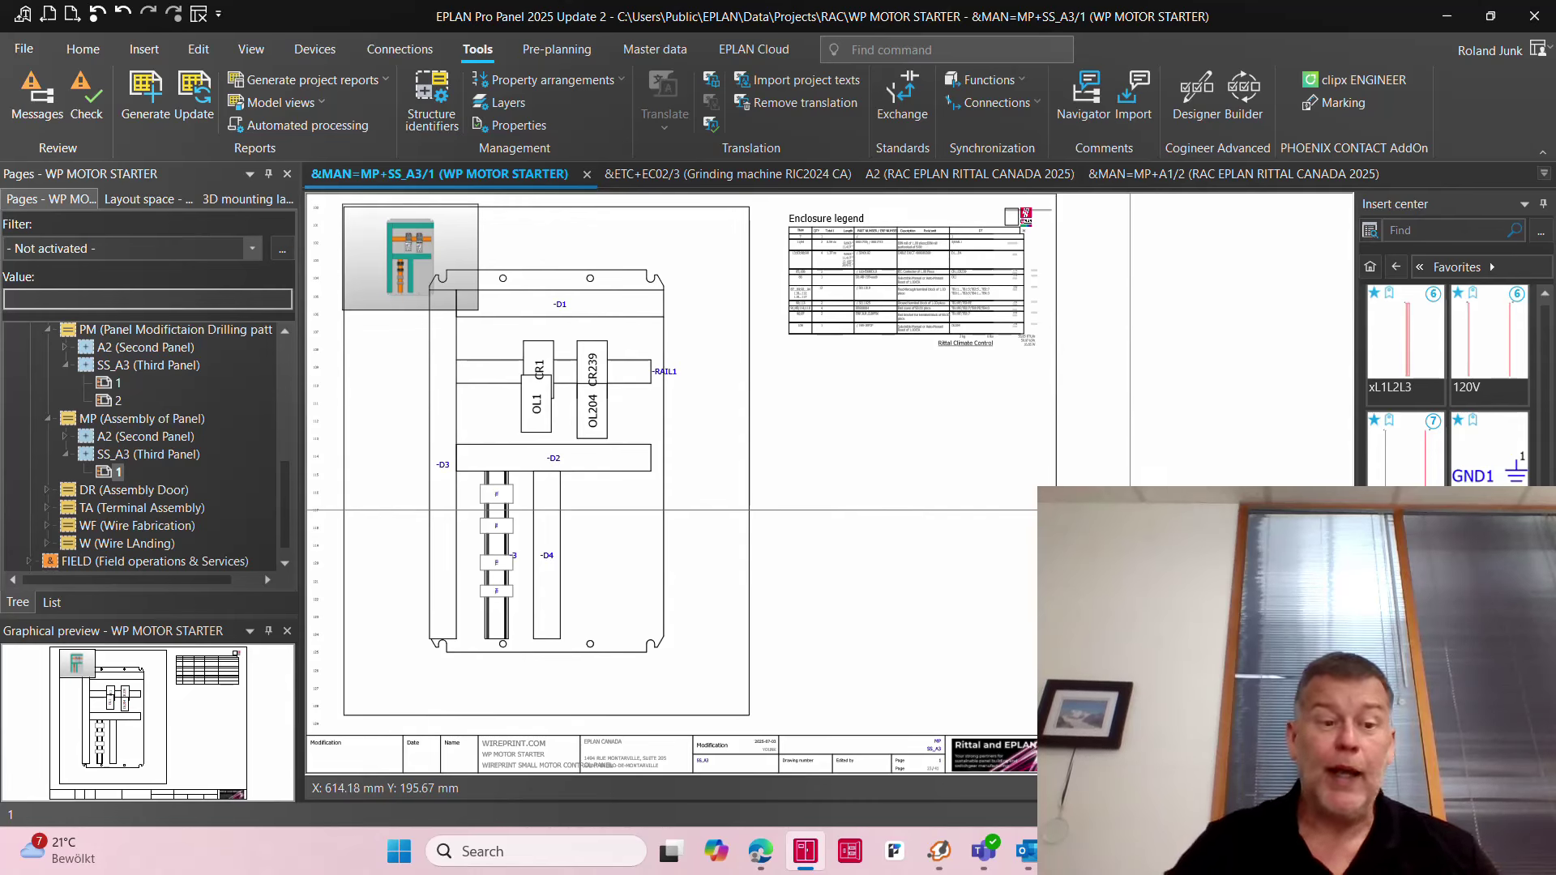
Step: Preview the door assembly pages and open the terminal diagram of strips TB1 and TB2 from the terminal assembly section
{"action": "left_click", "coordinate": [170, 493]}
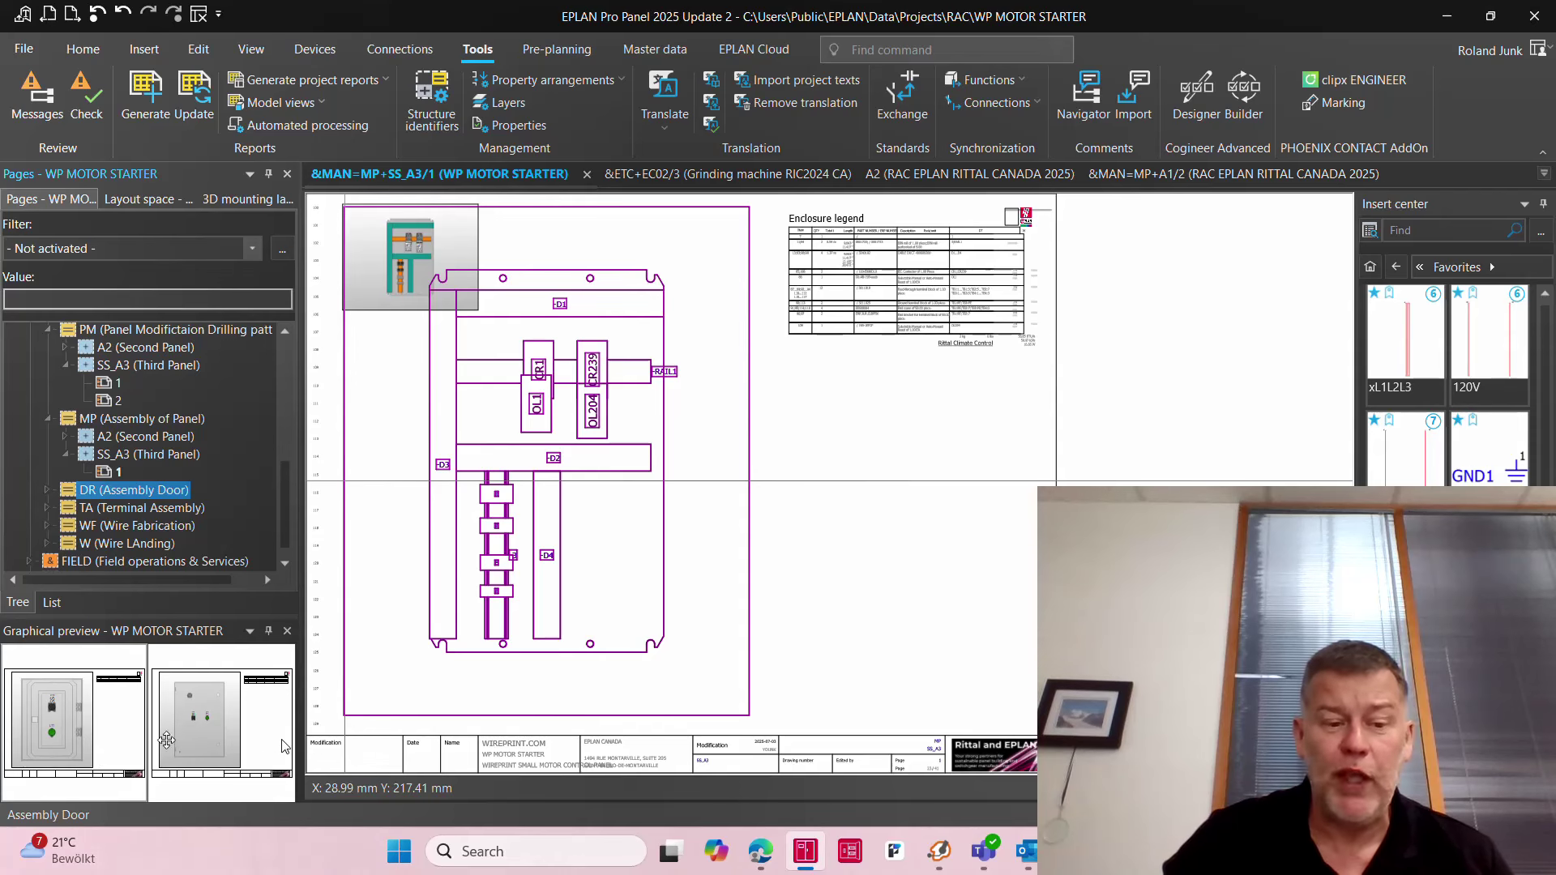
{"action": "left_click", "coordinate": [139, 509]}
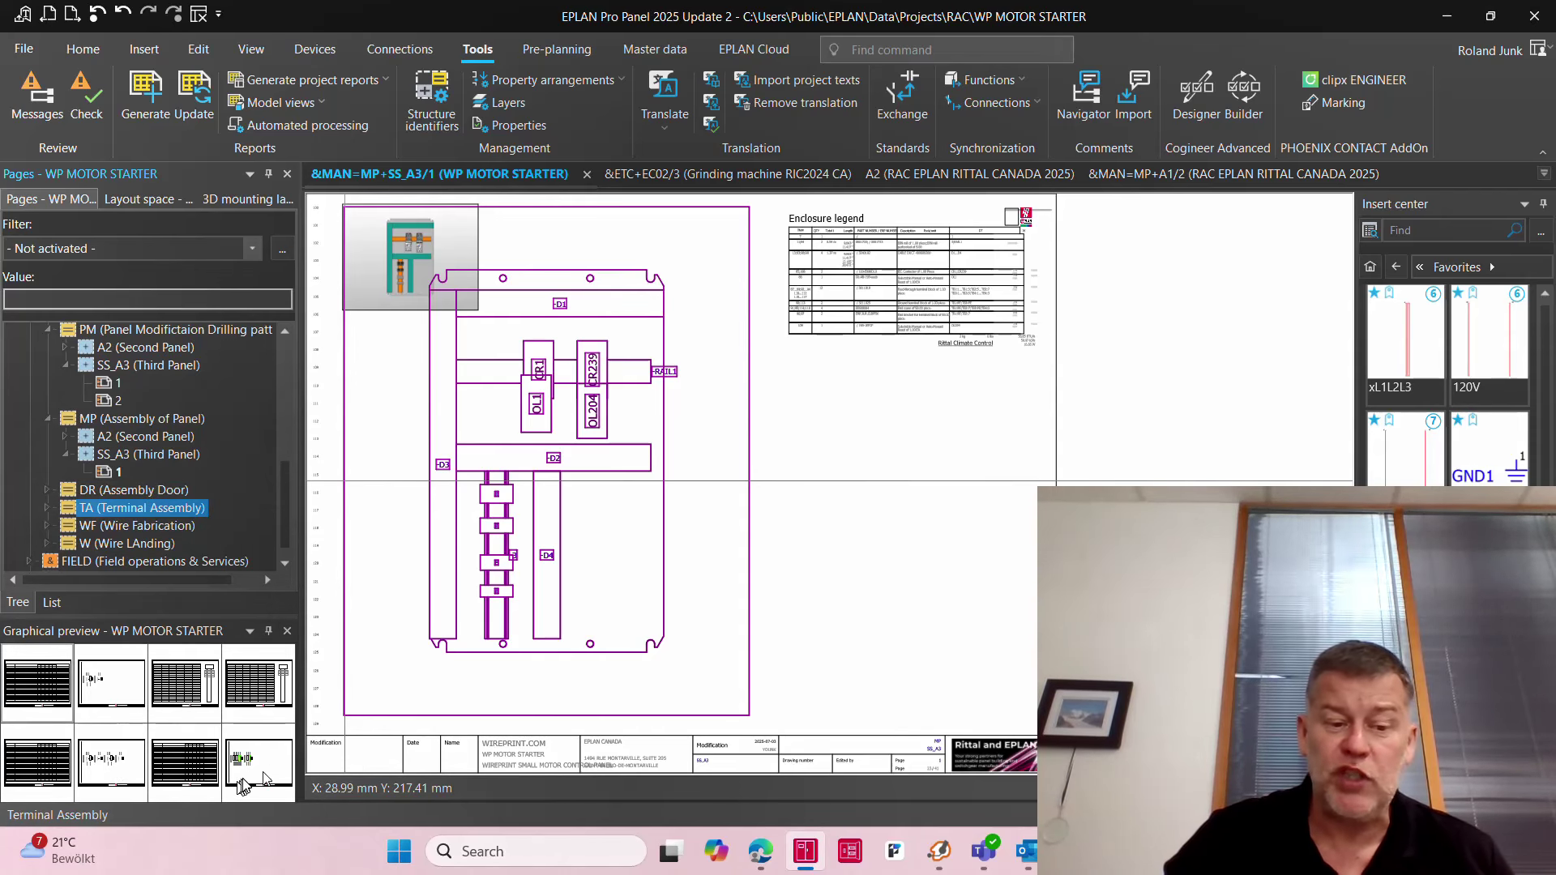
{"action": "double_click", "coordinate": [251, 780]}
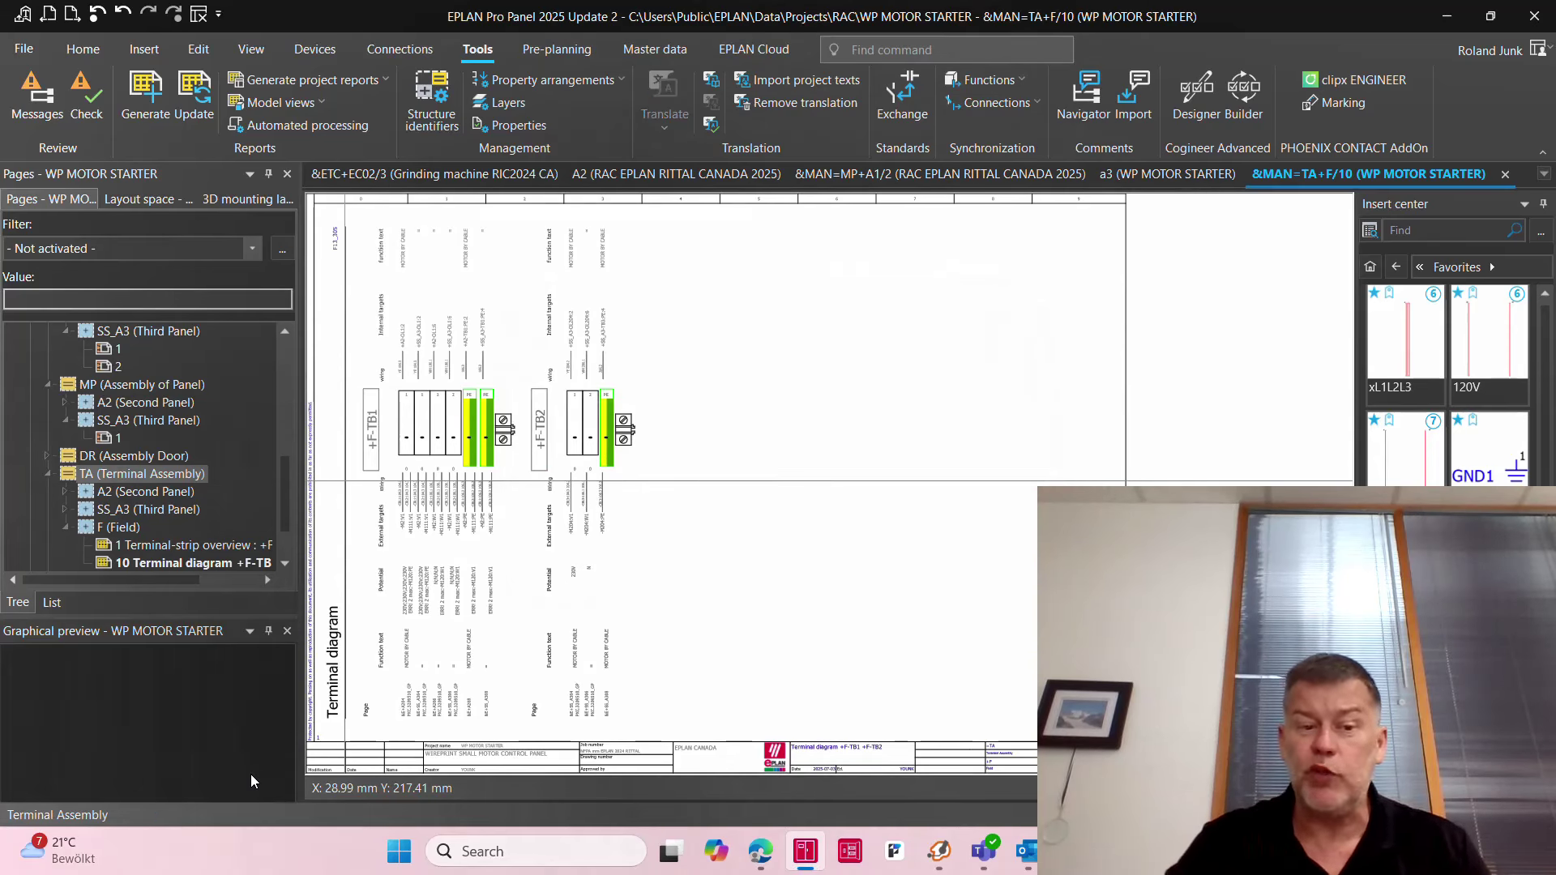
Step: Open the wire fabrication connection list and the internal connection list of A2 in the wire landing section
{"action": "scroll", "coordinate": [199, 486], "scroll_direction": "down", "scroll_amount": 2}
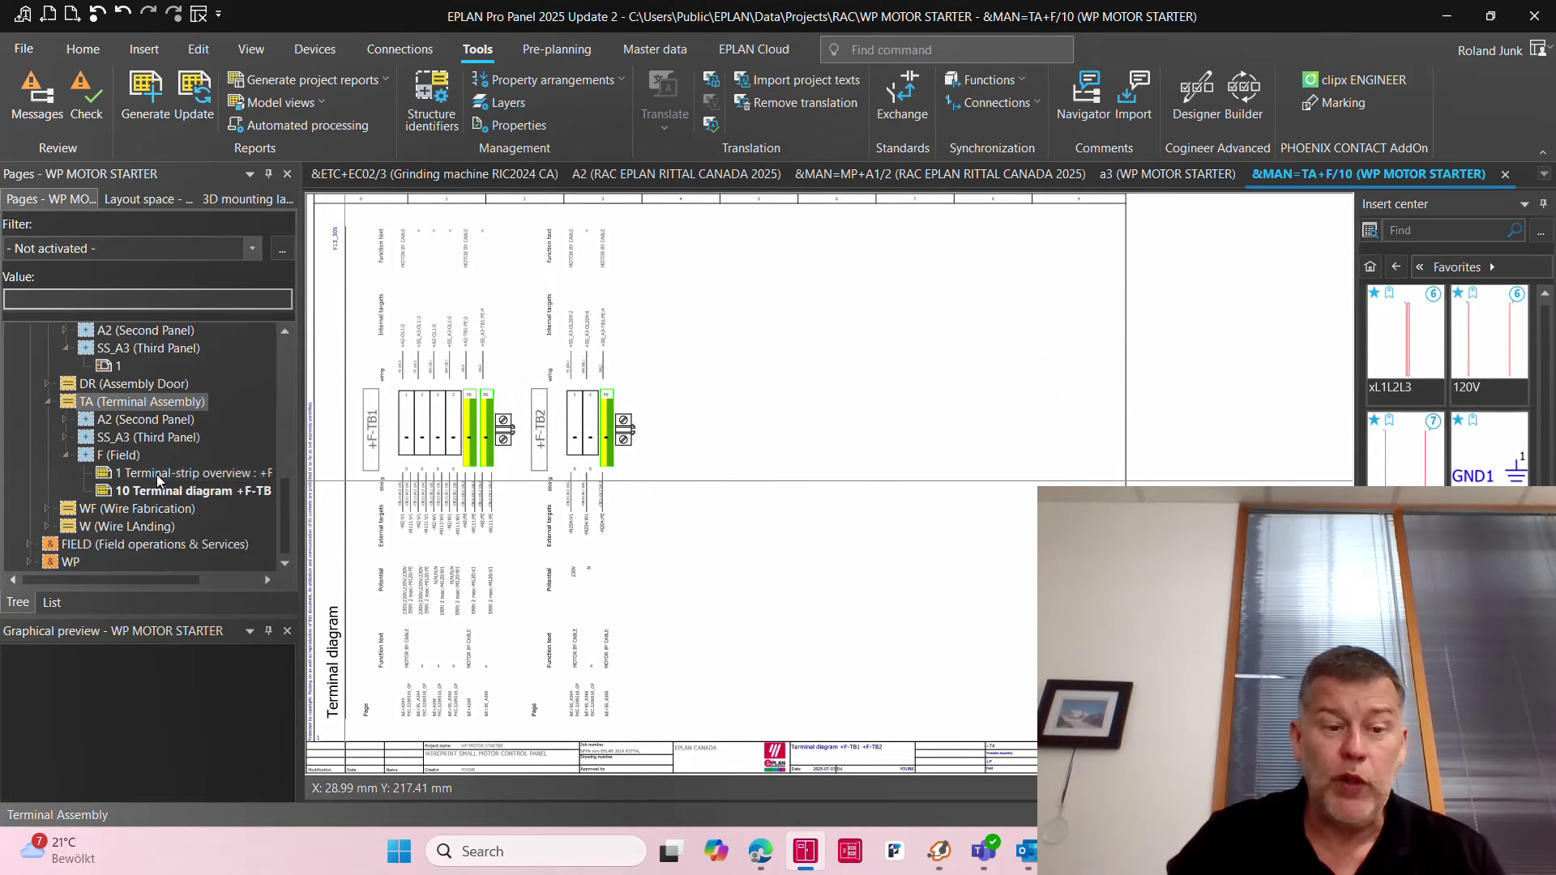
{"action": "left_click", "coordinate": [159, 476]}
{"action": "left_click", "coordinate": [155, 514]}
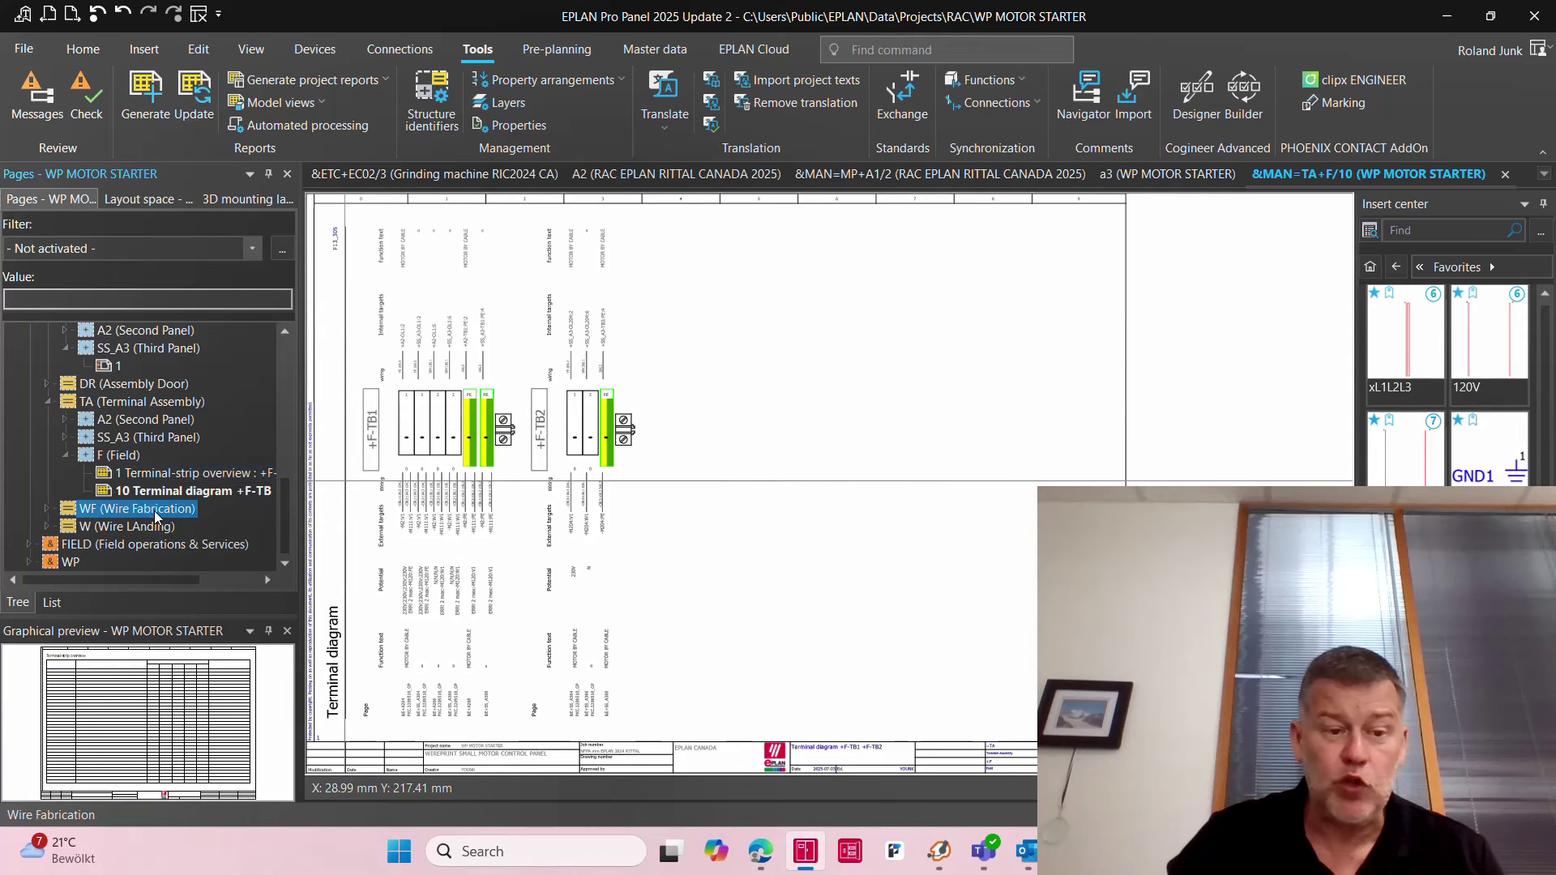
{"action": "double_click", "coordinate": [104, 705]}
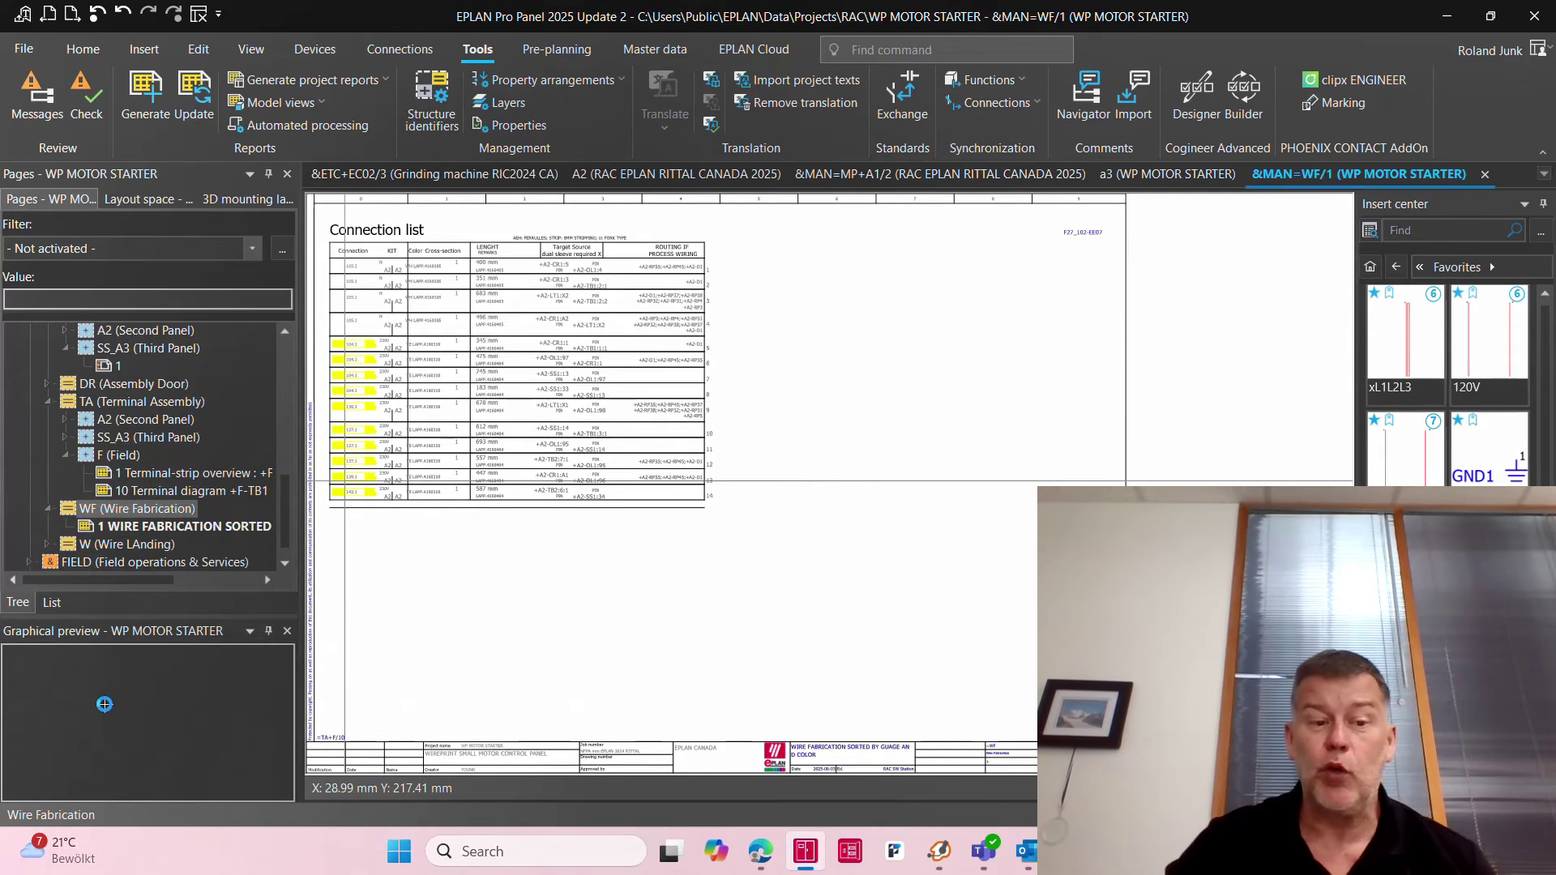
{"action": "left_click", "coordinate": [128, 544]}
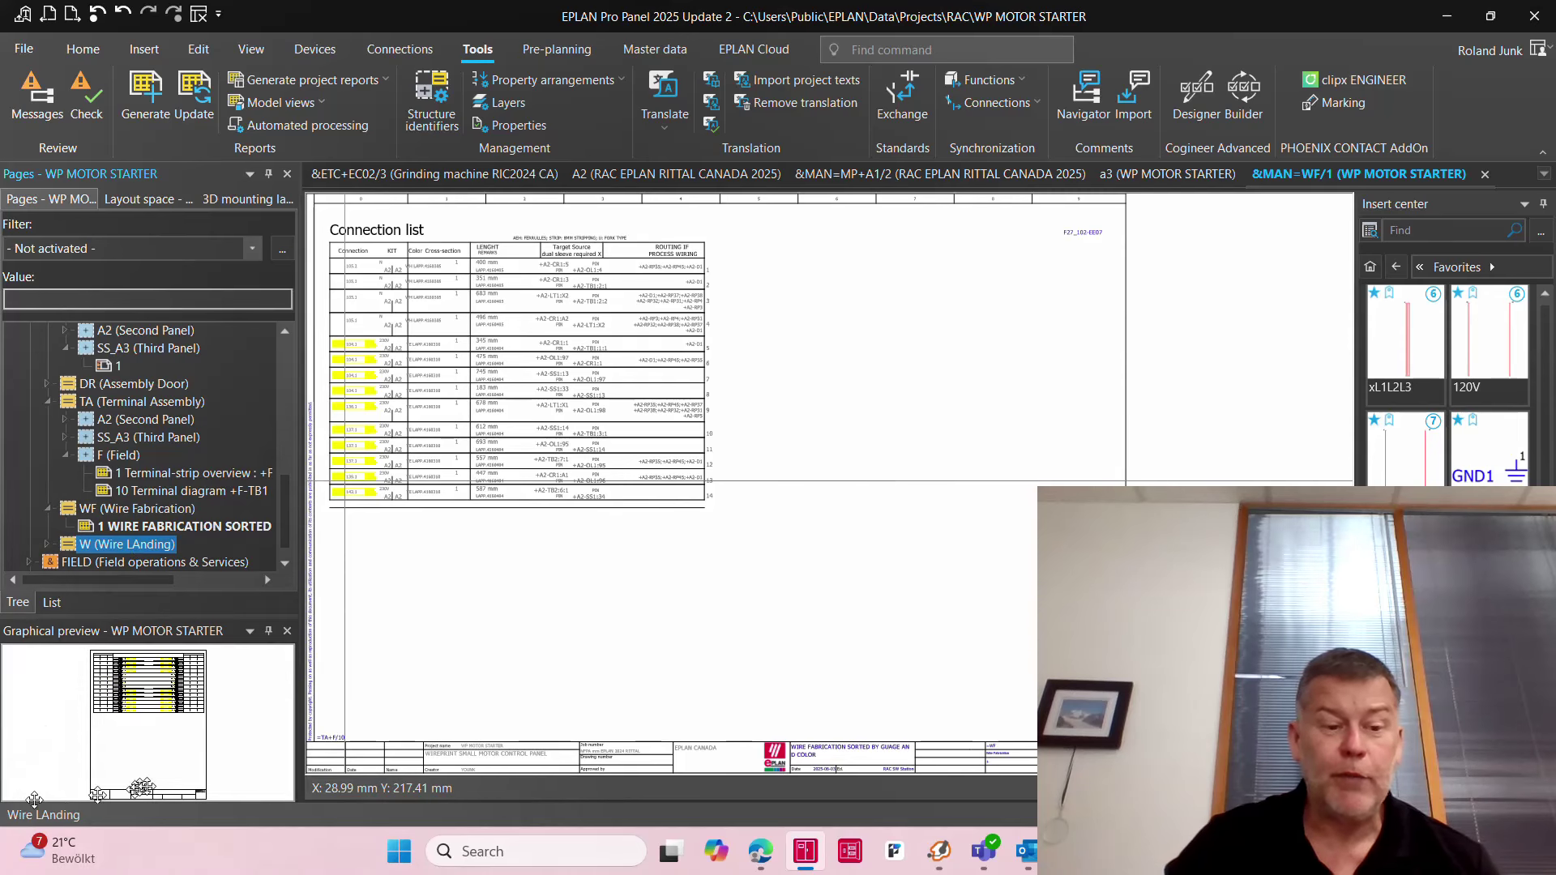
{"action": "double_click", "coordinate": [131, 691]}
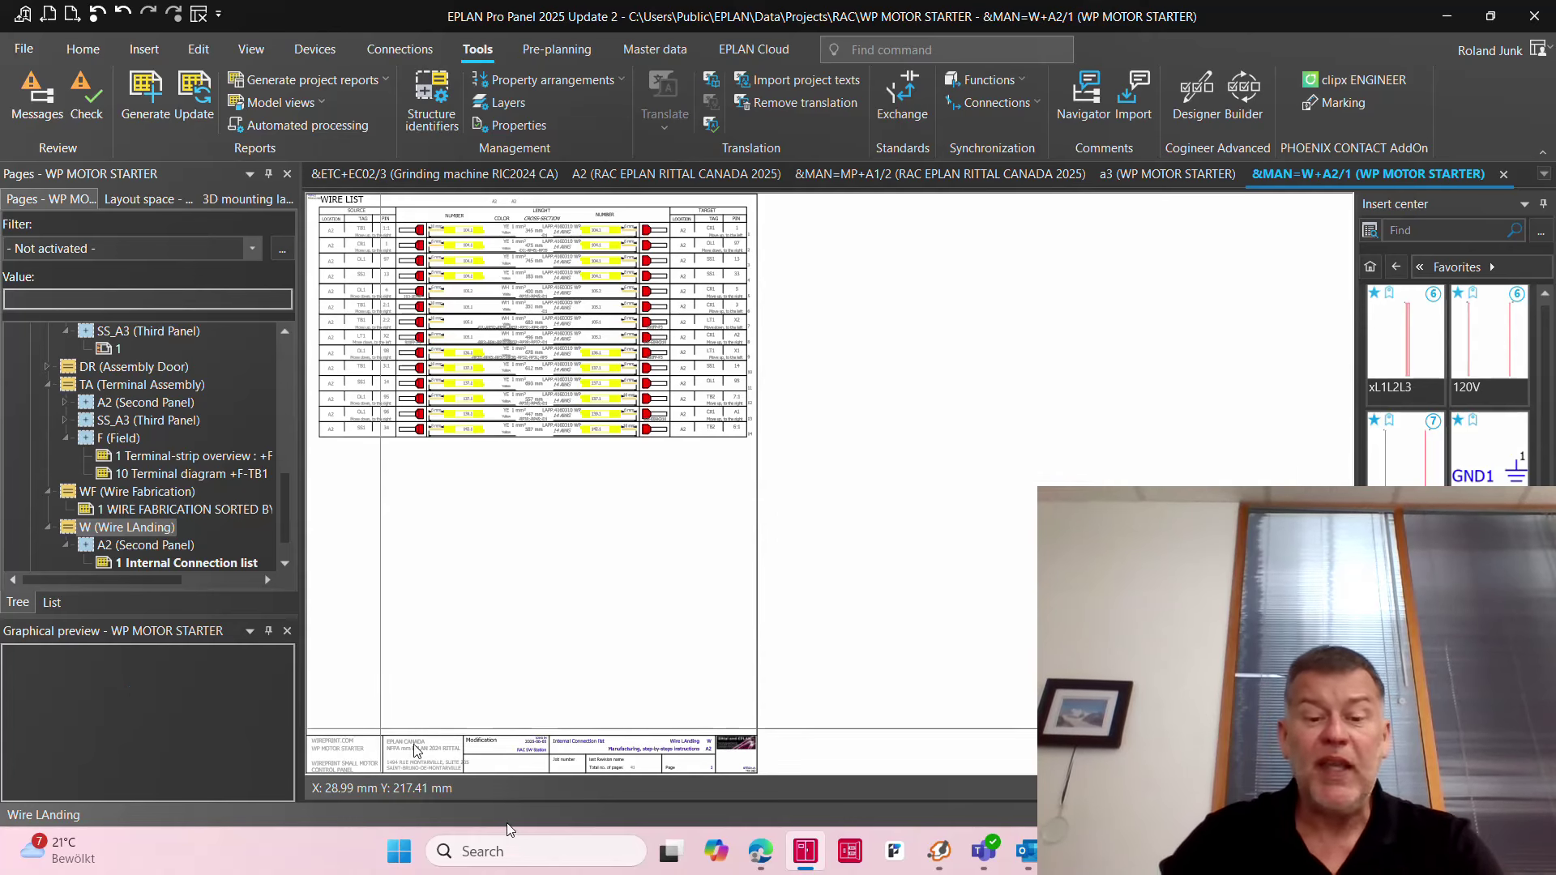
Step: Switch to the Edge browser and open the website wireprint.com
{"action": "left_click", "coordinate": [773, 863]}
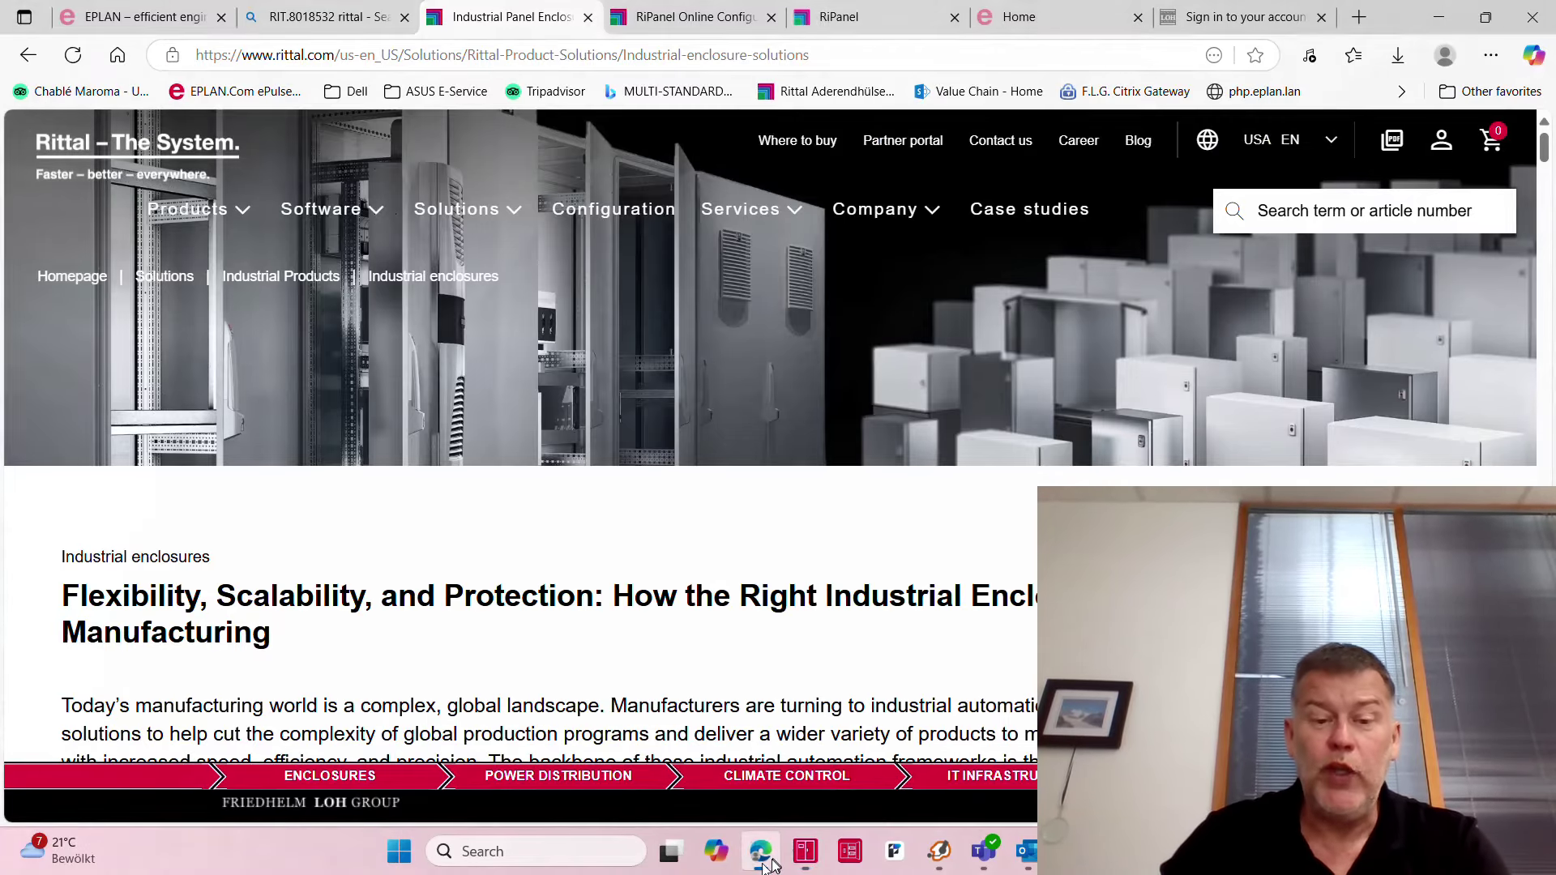
{"action": "left_click", "coordinate": [777, 62]}
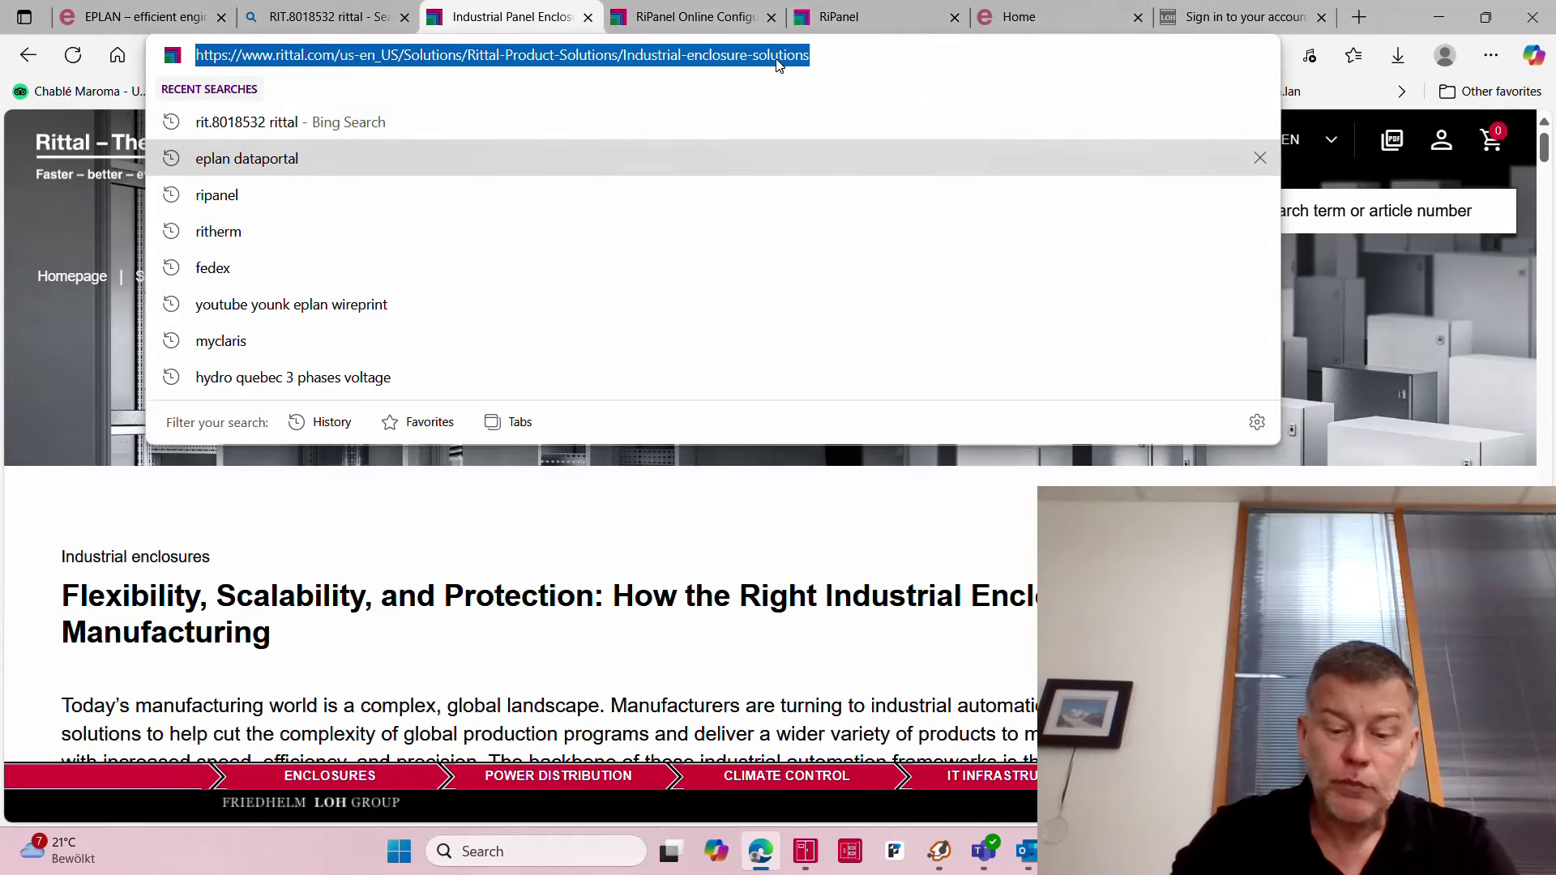
{"action": "type", "text": "wireprint.com"}
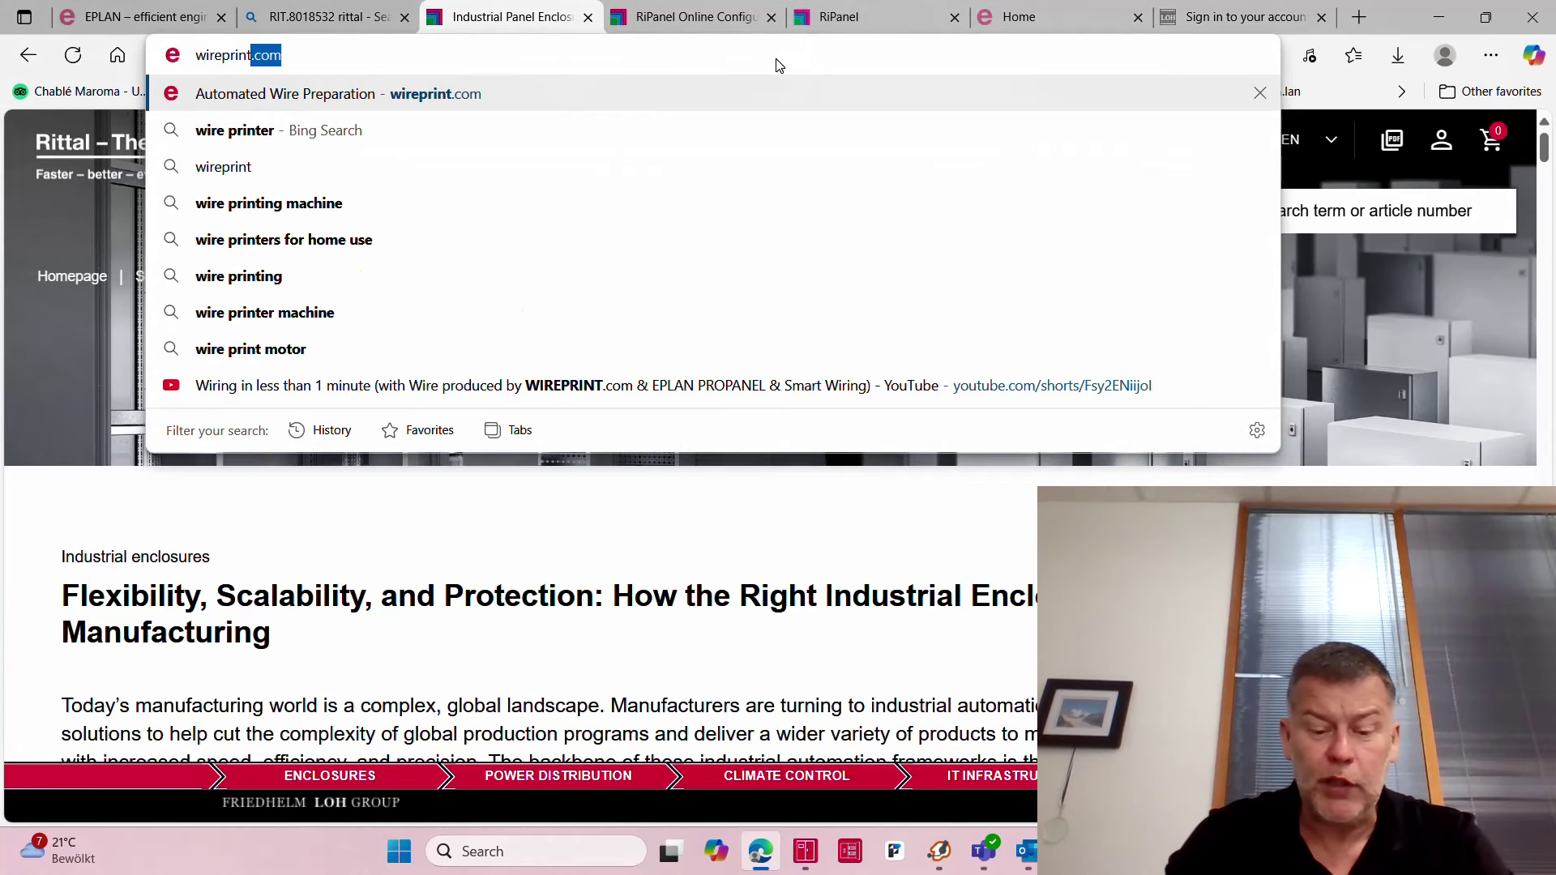
{"action": "key", "text": "Return"}
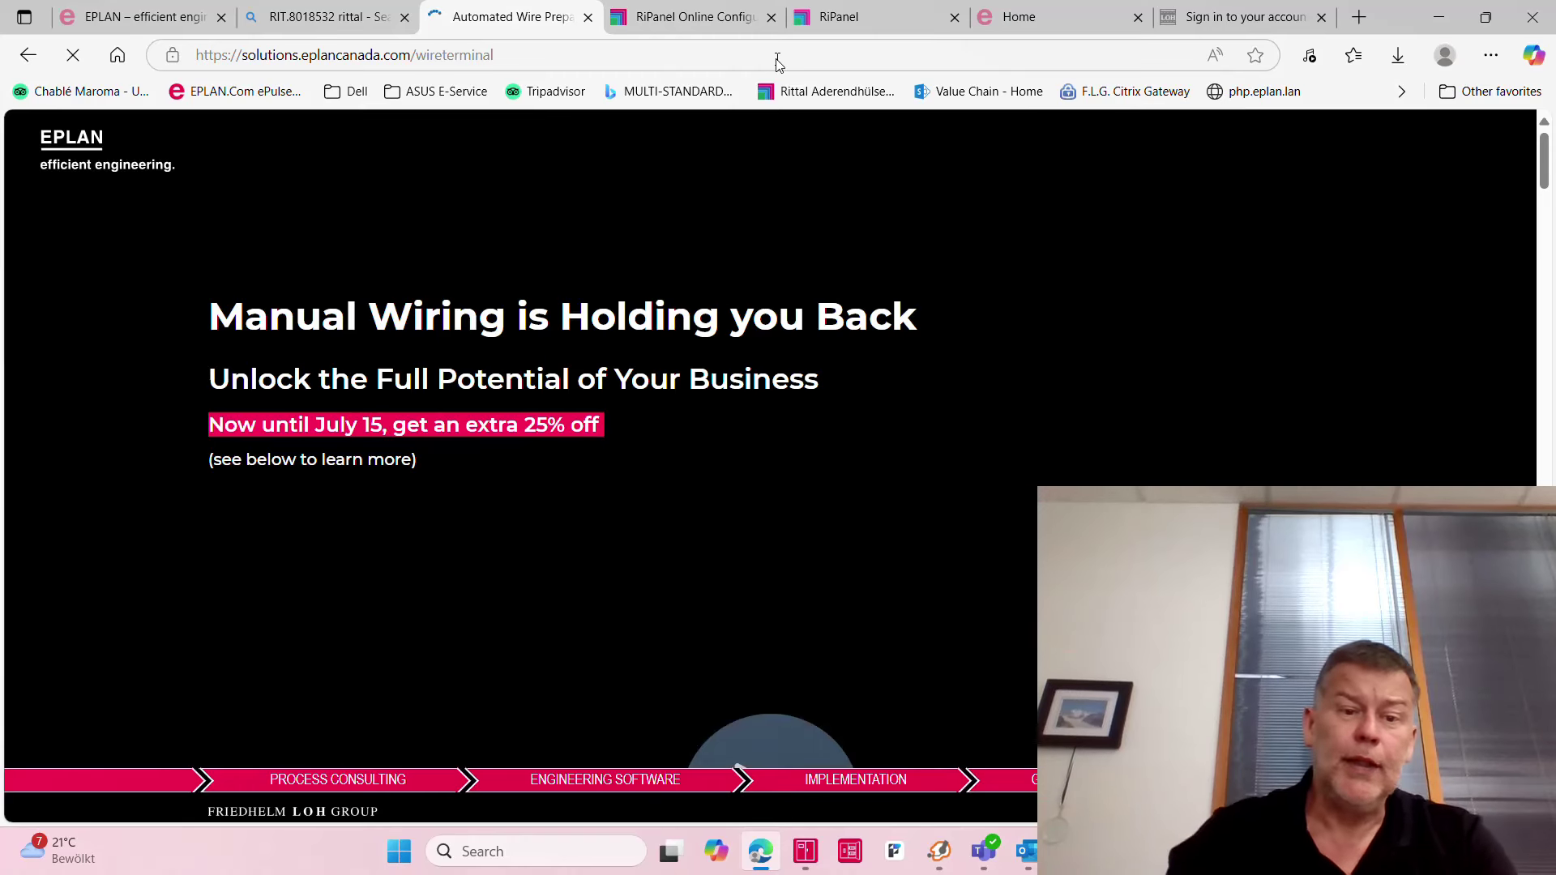
Step: Read through the WirePrint services page down to the Manual vs Automated Process calculator
{"action": "scroll", "coordinate": [868, 387], "scroll_direction": "down", "scroll_amount": 4}
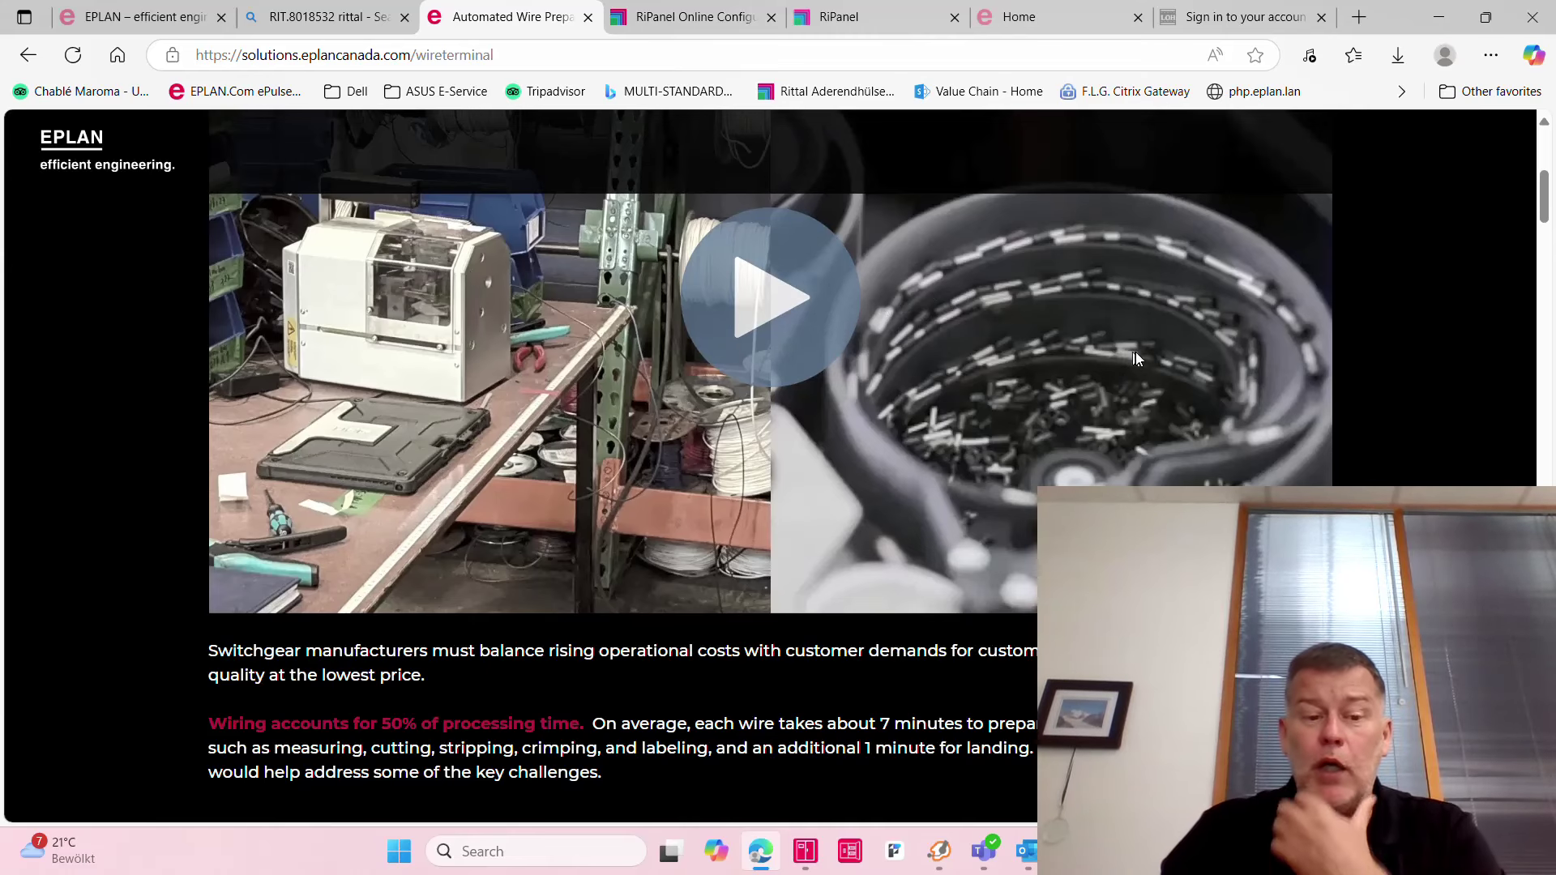
{"action": "scroll", "coordinate": [1132, 357], "scroll_direction": "down", "scroll_amount": 11}
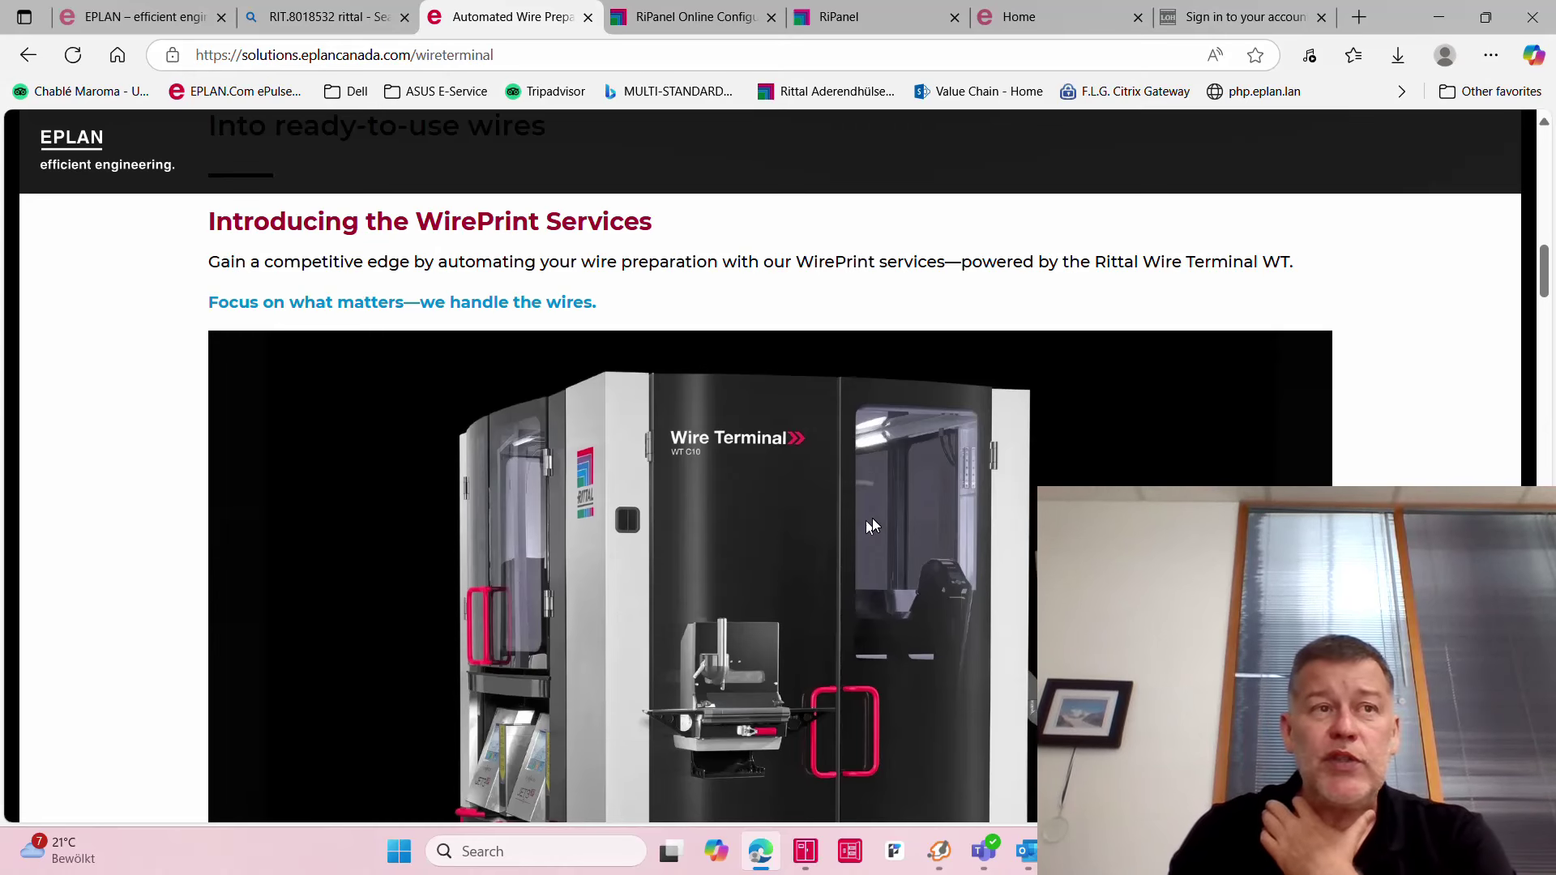
{"action": "scroll", "coordinate": [902, 519], "scroll_direction": "down", "scroll_amount": 2}
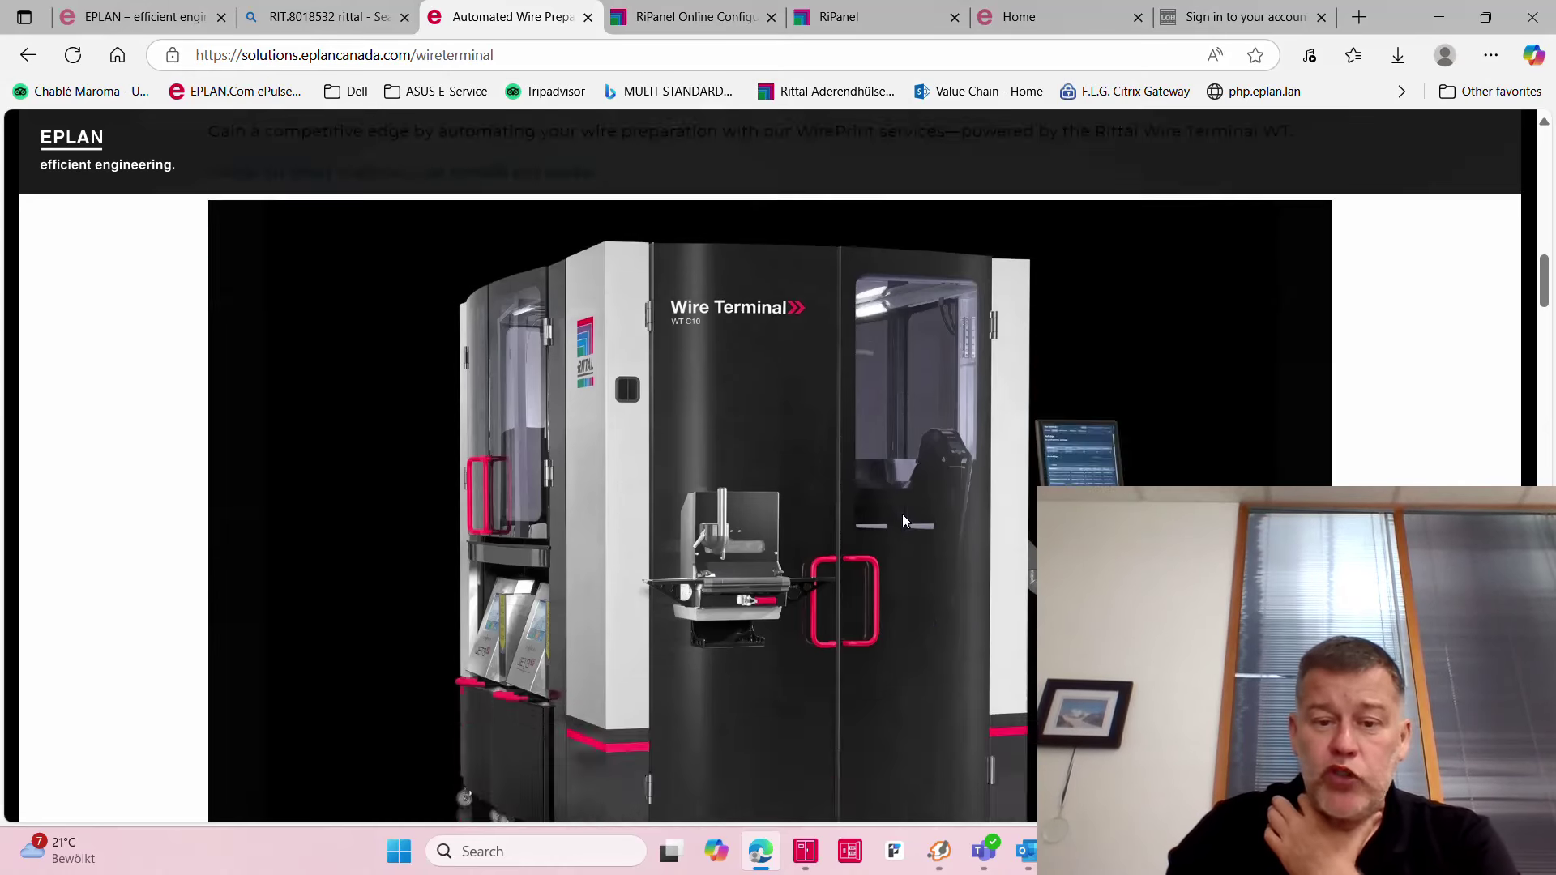
{"action": "scroll", "coordinate": [902, 514], "scroll_direction": "down", "scroll_amount": 10}
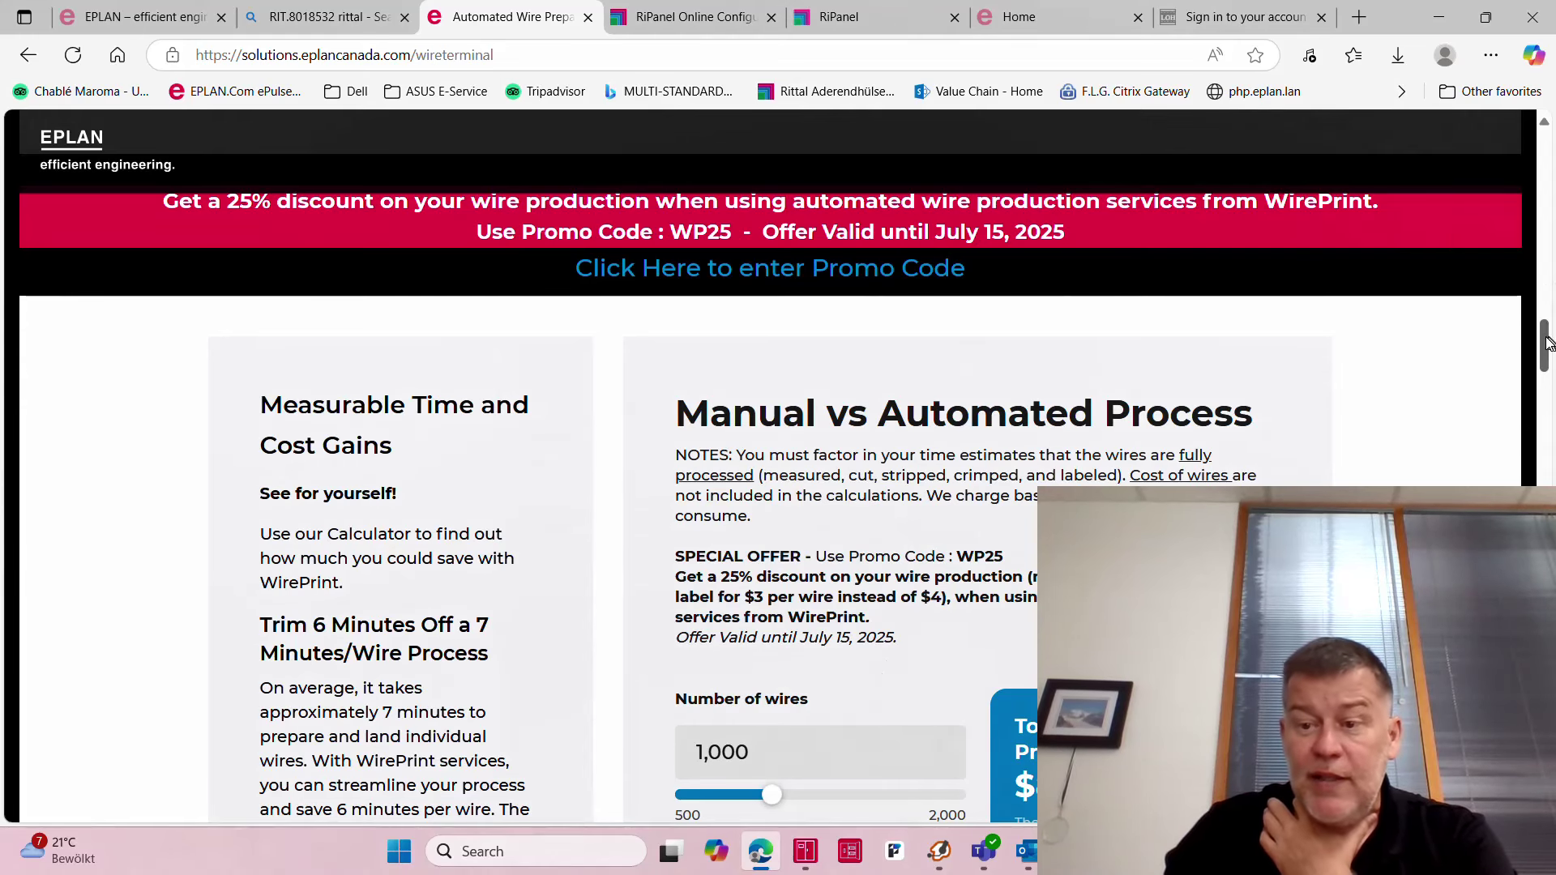
Step: Try 8 minutes as the wire preparation time in the Manual vs Automated Process calculator and reduce it to 7 minutes
{"action": "left_click_drag", "start_coordinate": [1547, 342], "coordinate": [1551, 405]}
{"action": "scroll", "coordinate": [1551, 407], "scroll_direction": "up", "scroll_amount": 7}
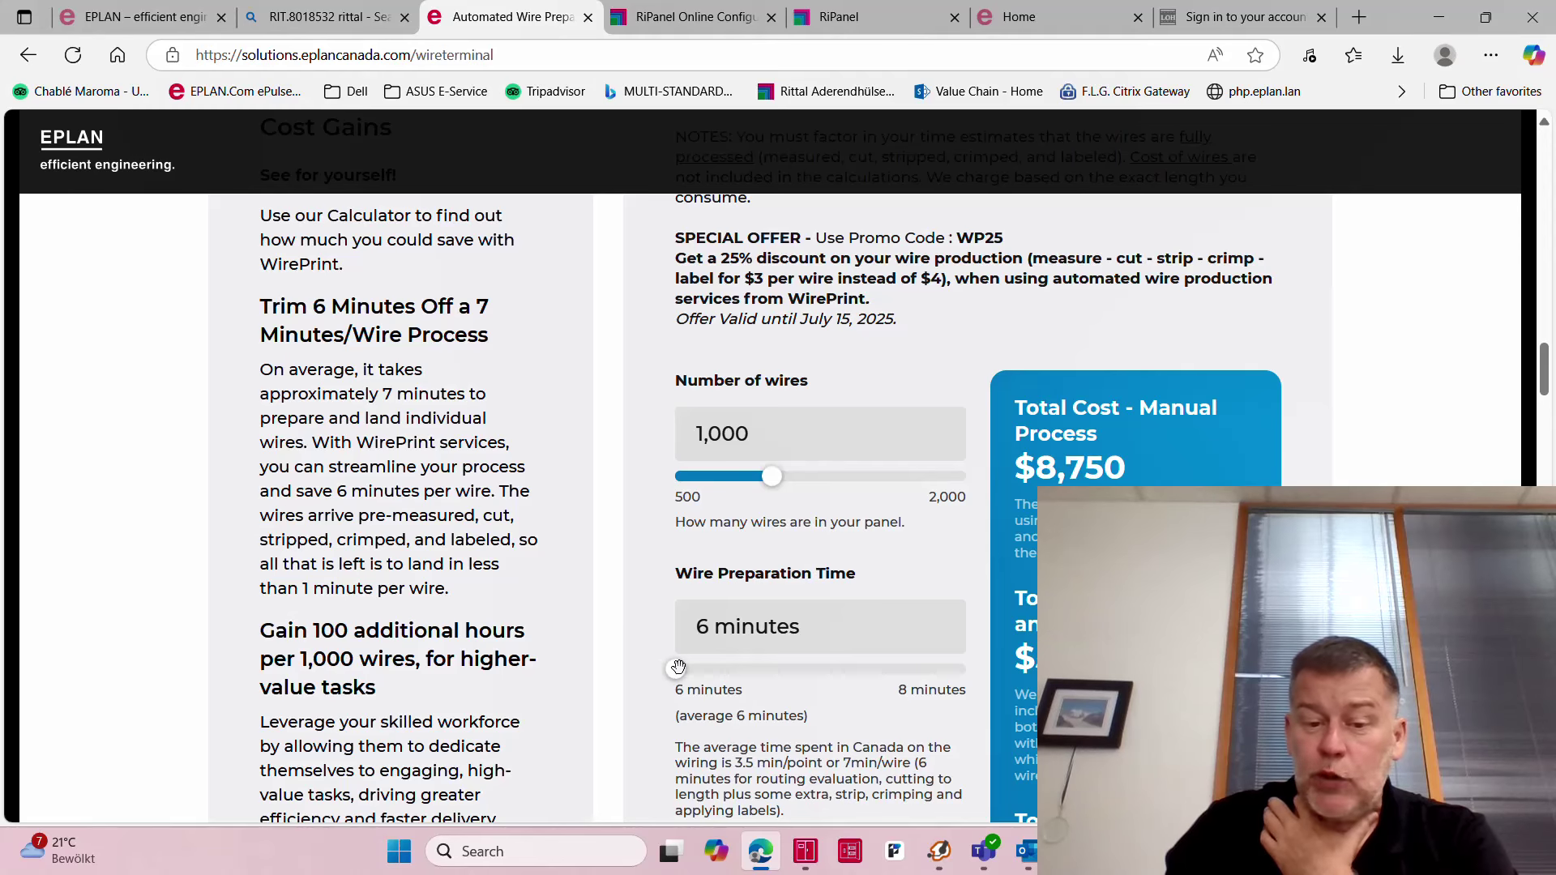
{"action": "left_click", "coordinate": [914, 669]}
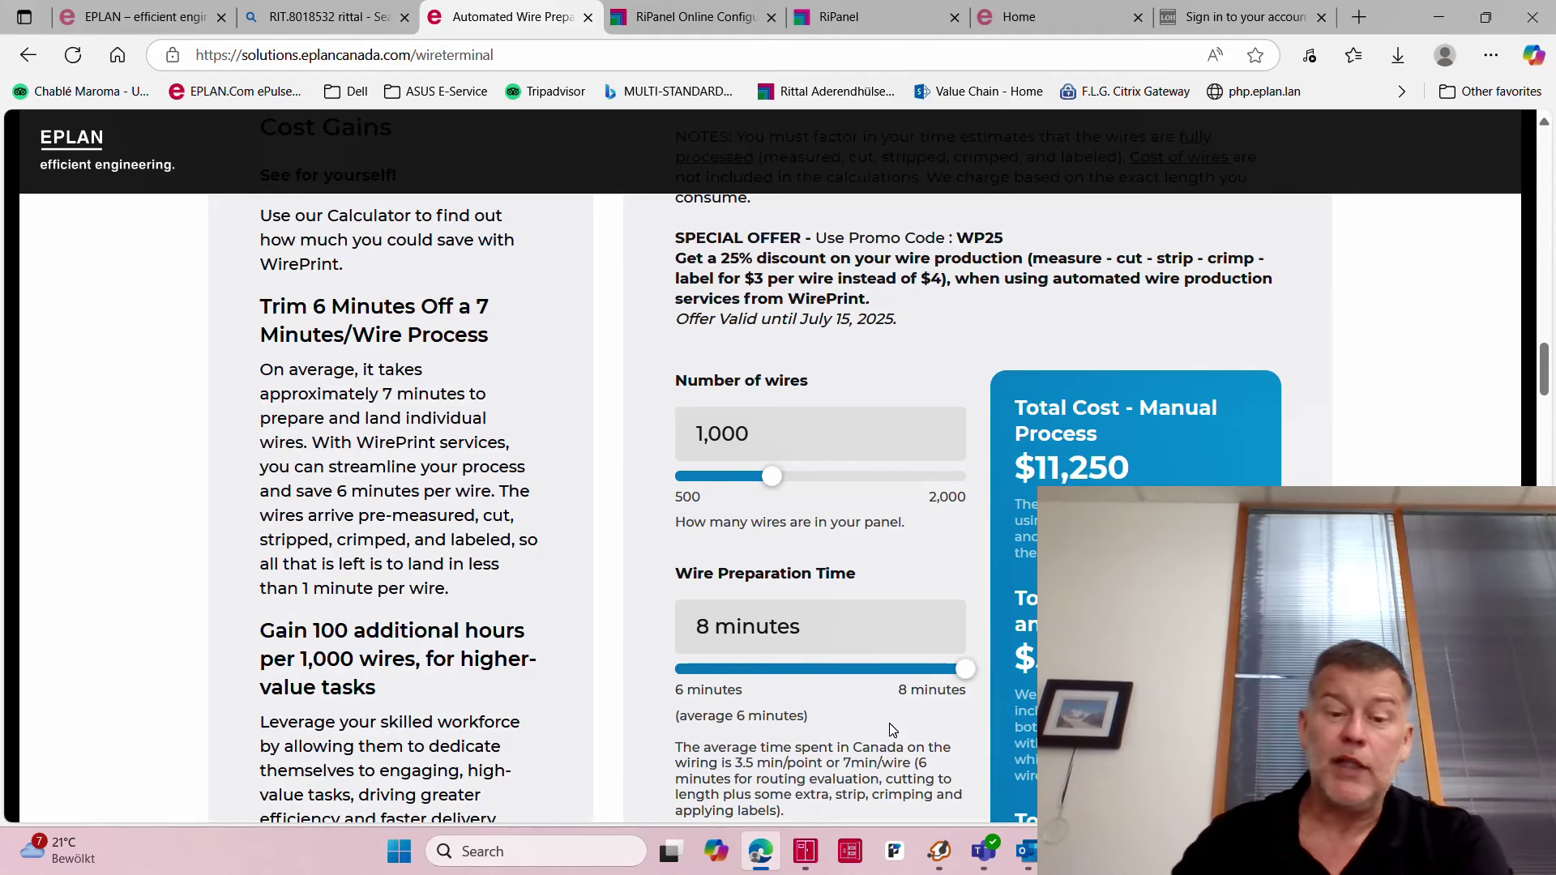
{"action": "left_click", "coordinate": [857, 680]}
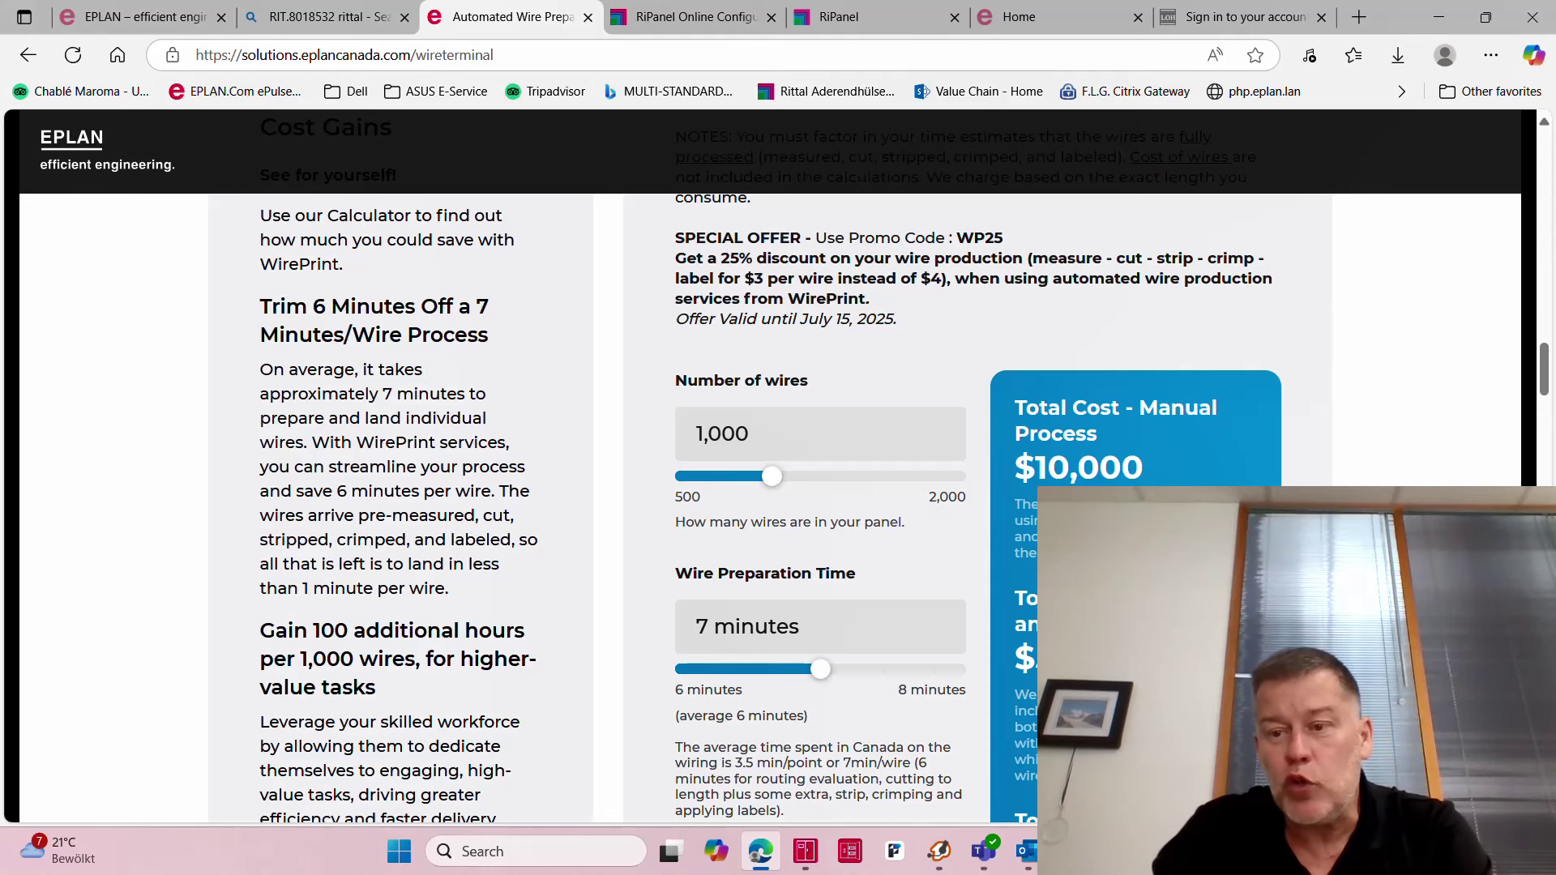
Step: Set the calculator's control panel assembly service rate to $85/hr and go on to the Key Benefits section
{"action": "scroll", "coordinate": [1548, 377], "scroll_direction": "down", "scroll_amount": 1}
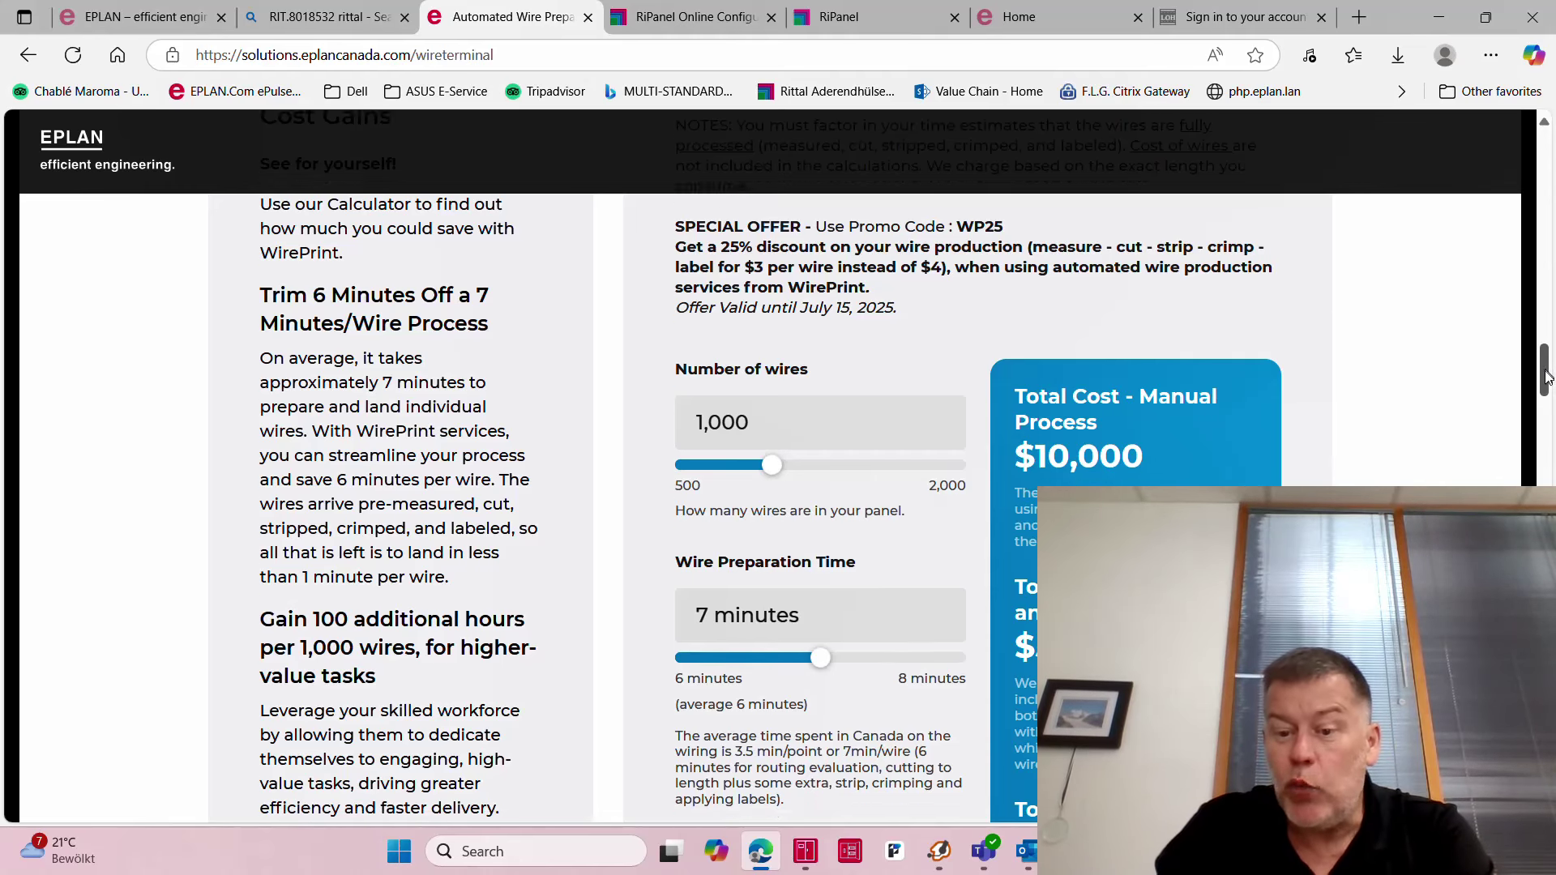
{"action": "left_click_drag", "start_coordinate": [1549, 377], "coordinate": [1548, 403]}
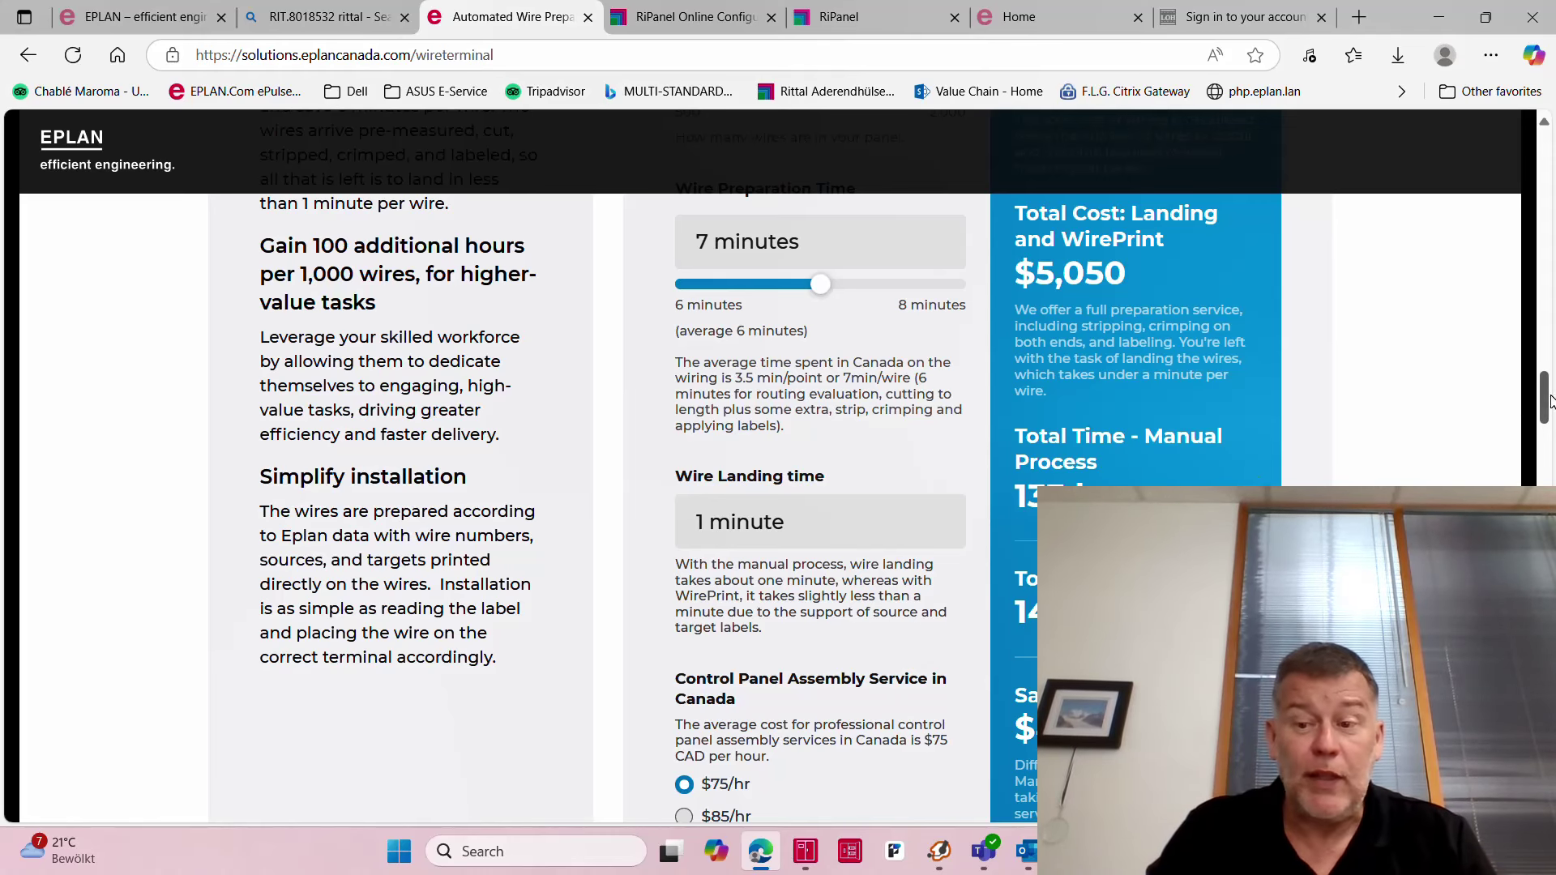
{"action": "left_click_drag", "start_coordinate": [1543, 406], "coordinate": [1542, 414]}
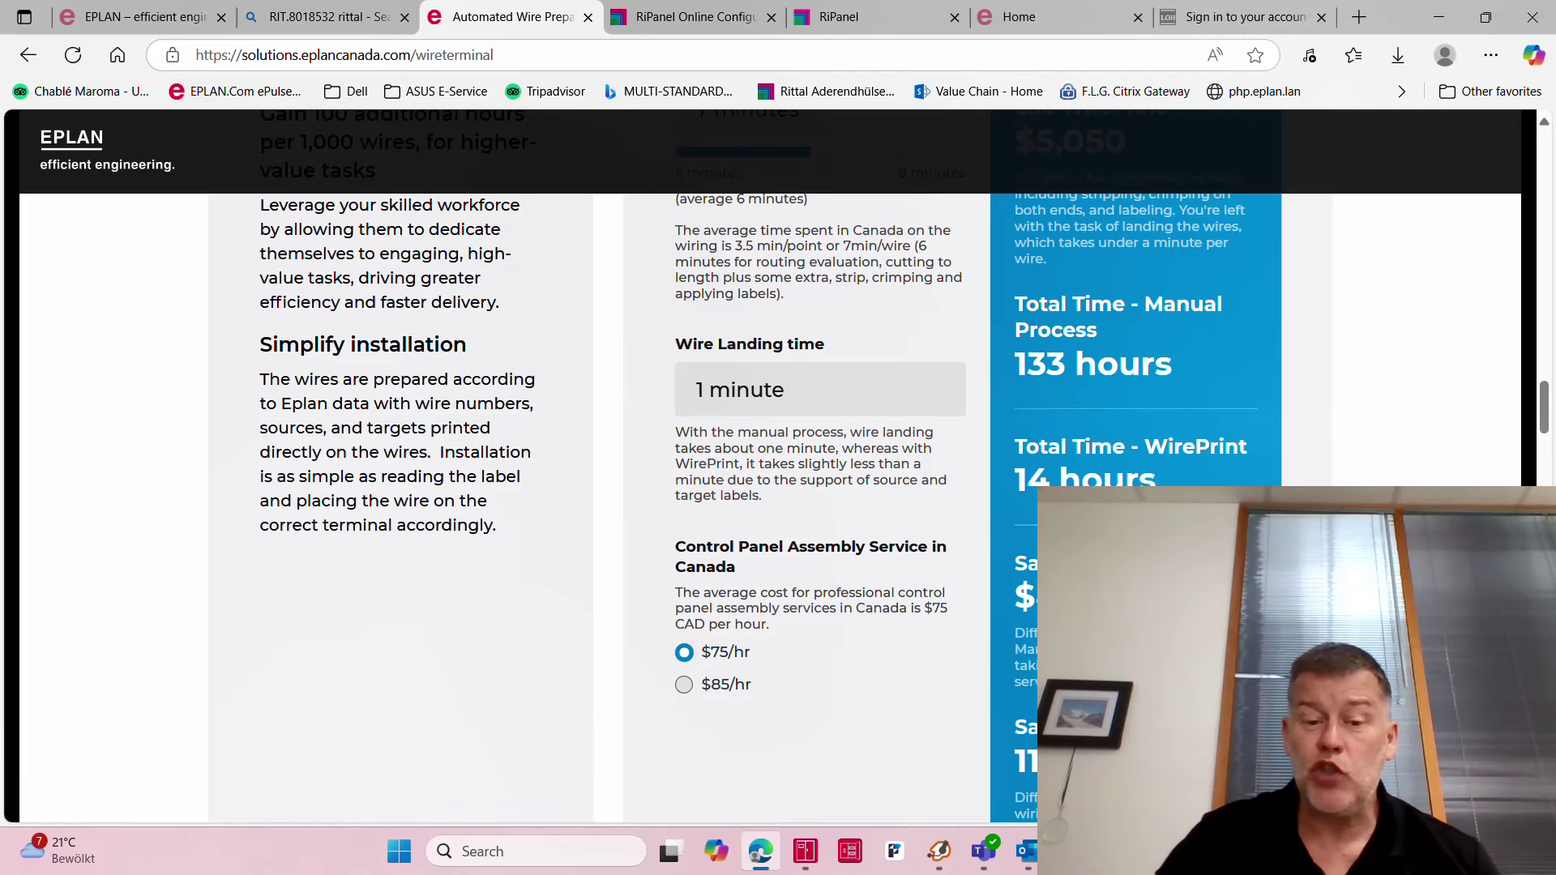
{"action": "left_click", "coordinate": [715, 693]}
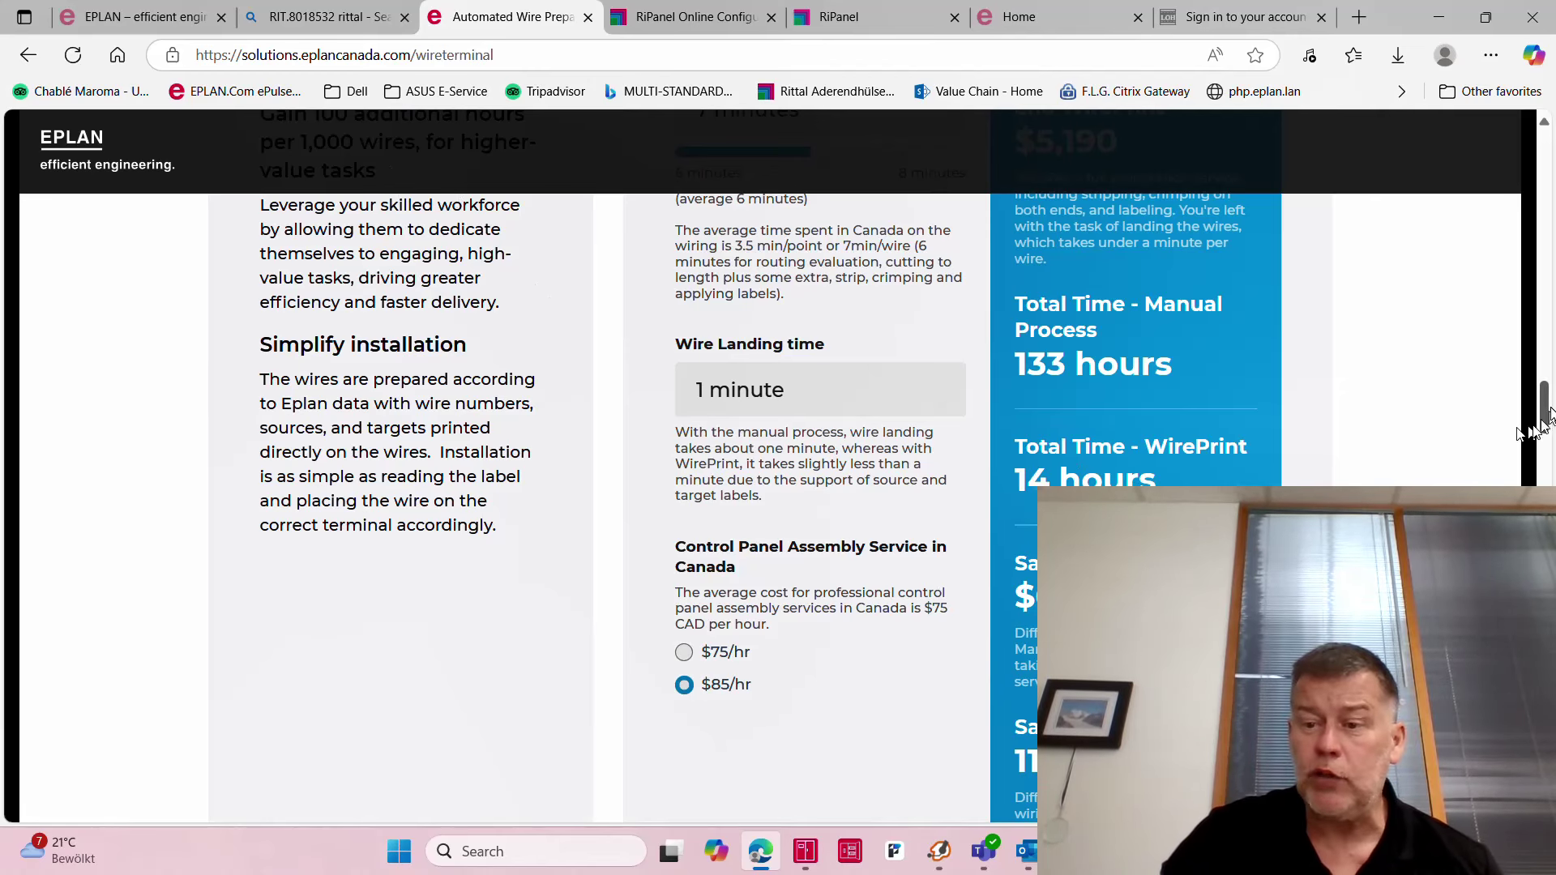
{"action": "left_click_drag", "start_coordinate": [1549, 415], "coordinate": [1553, 473]}
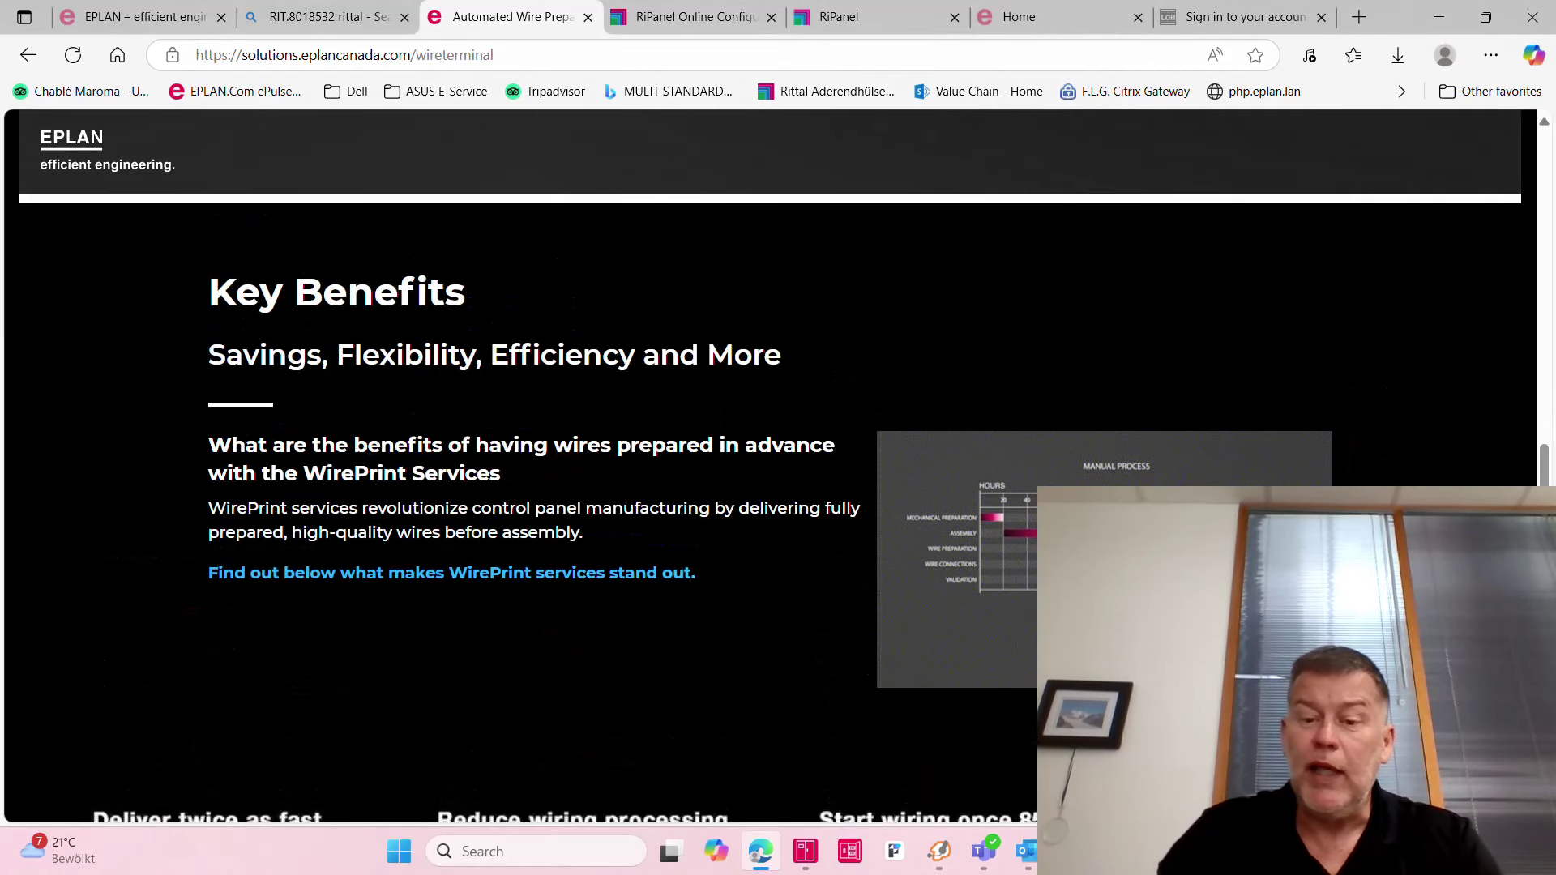